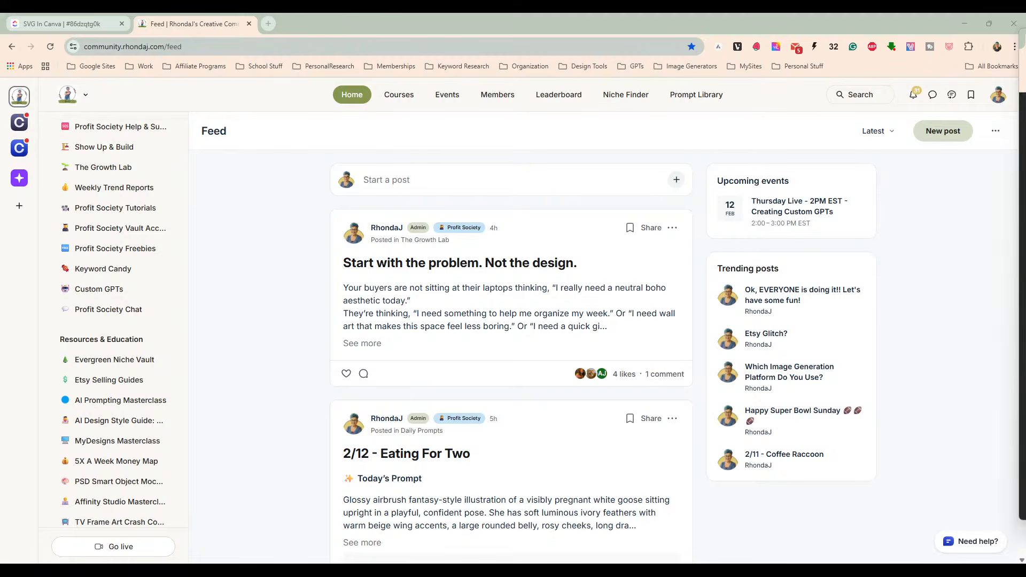
Step: Open ChatGPT from the GPTs bookmarks in a new browser tab and get its prompt field ready
click(268, 24)
click(635, 67)
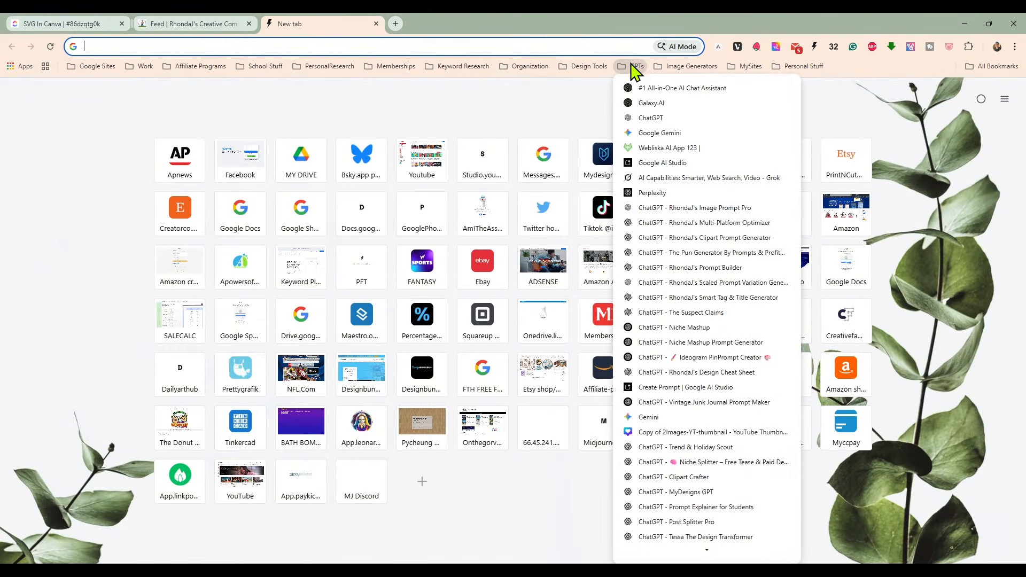
click(649, 118)
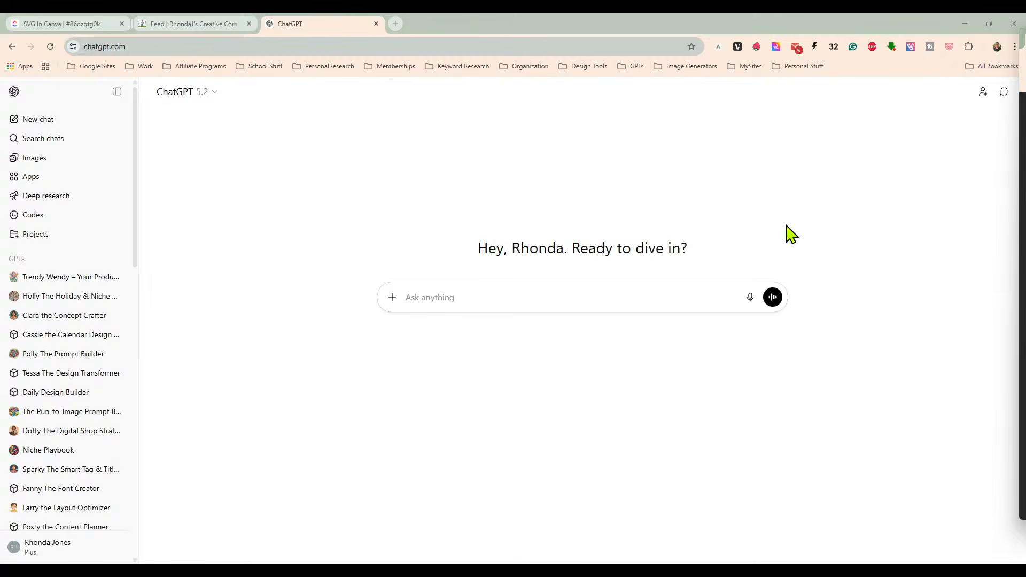
click(636, 300)
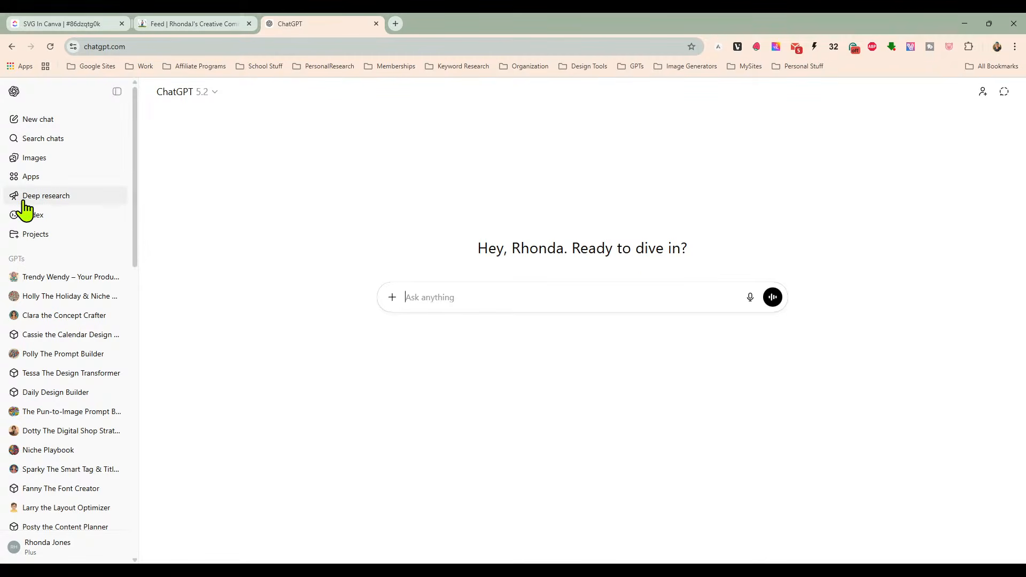
Step: Open the Explore GPTs page in a separate browser tab and view it
scroll(80, 299, down, 5)
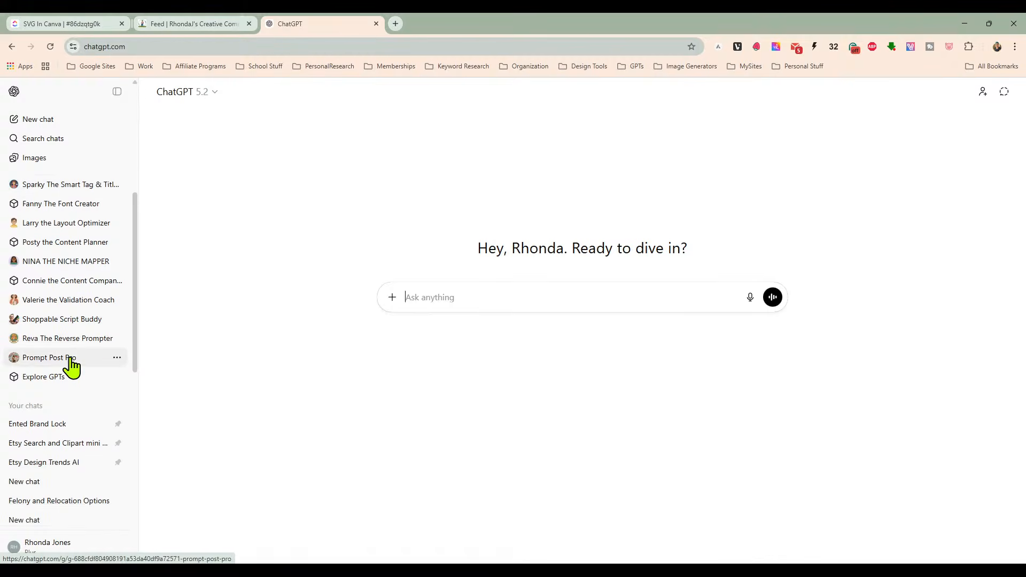
right_click(64, 377)
click(97, 389)
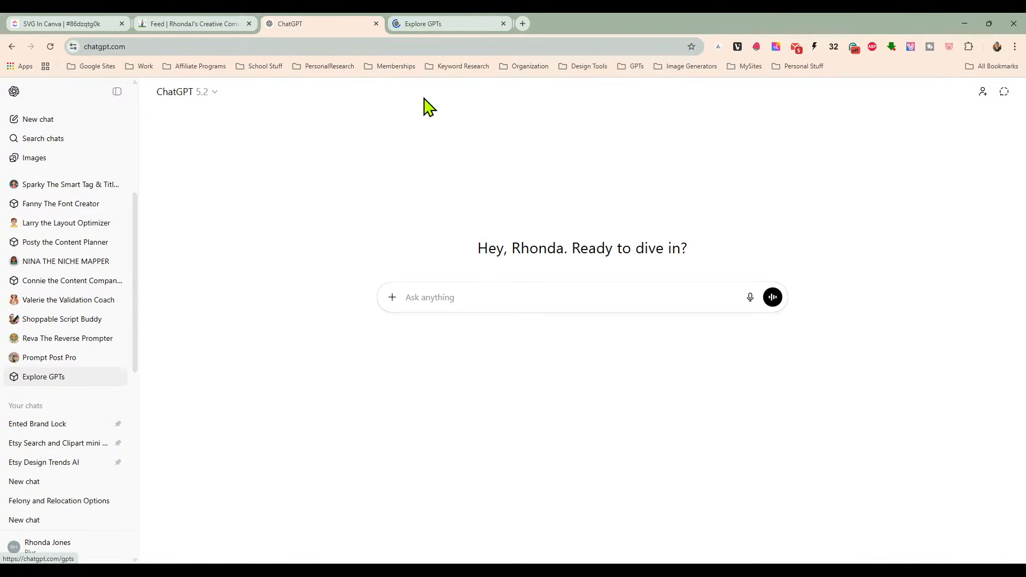
click(444, 26)
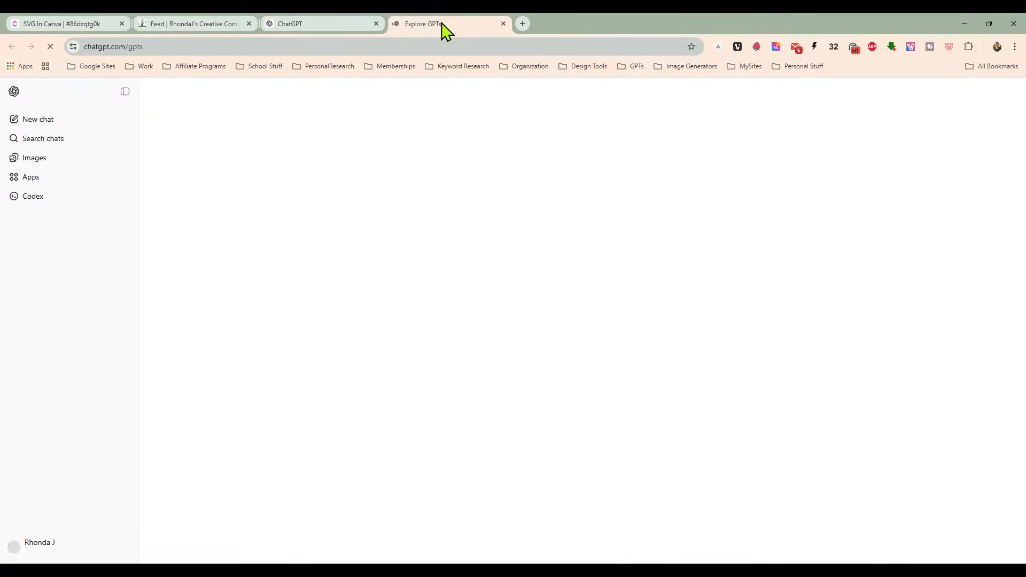
click(345, 24)
click(554, 293)
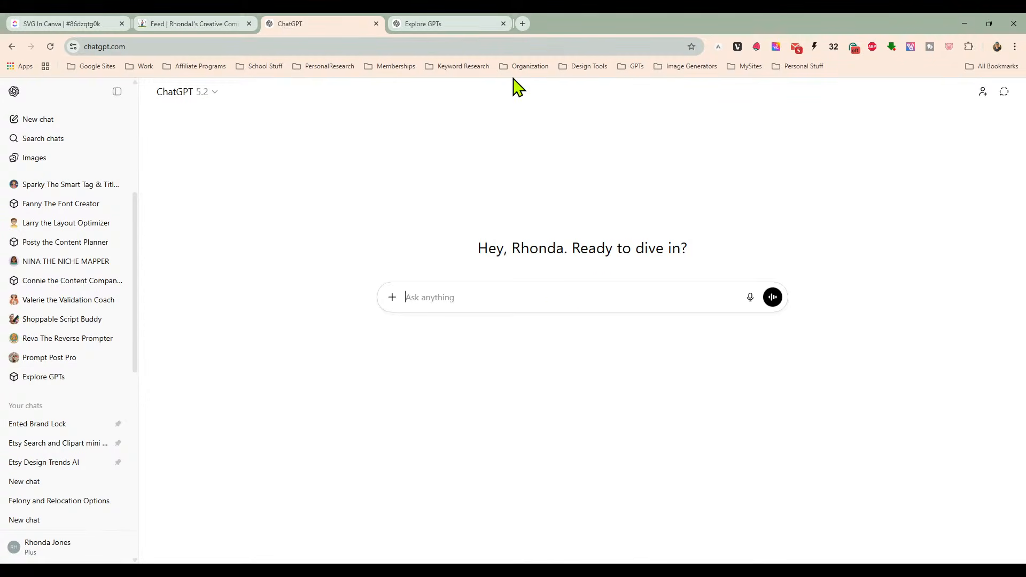
click(451, 24)
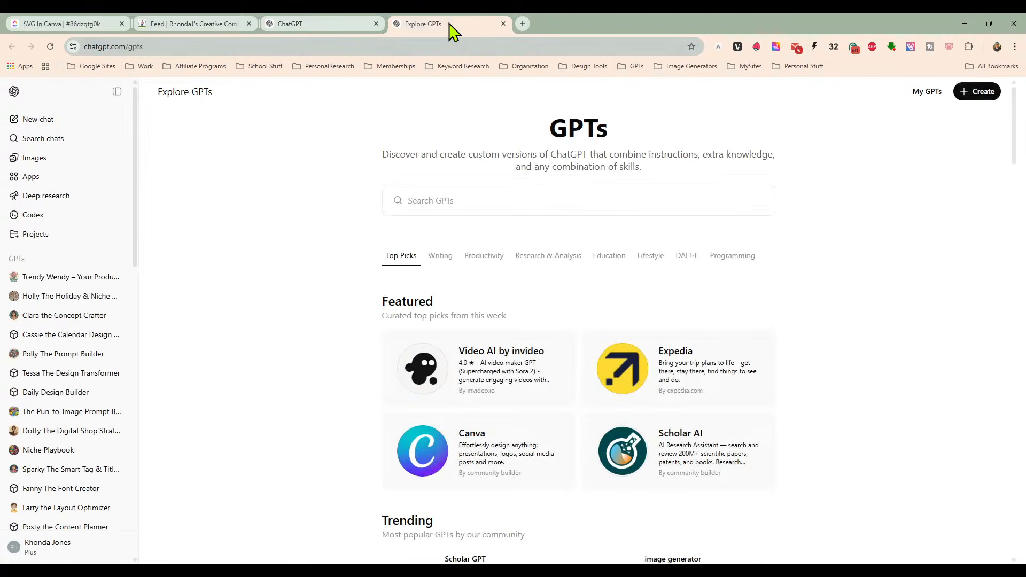
Step: Return to the ChatGPT chat, paste the live-chat screenshot, ask "what do the crowns mean on a youtube live" and read the answer
click(327, 29)
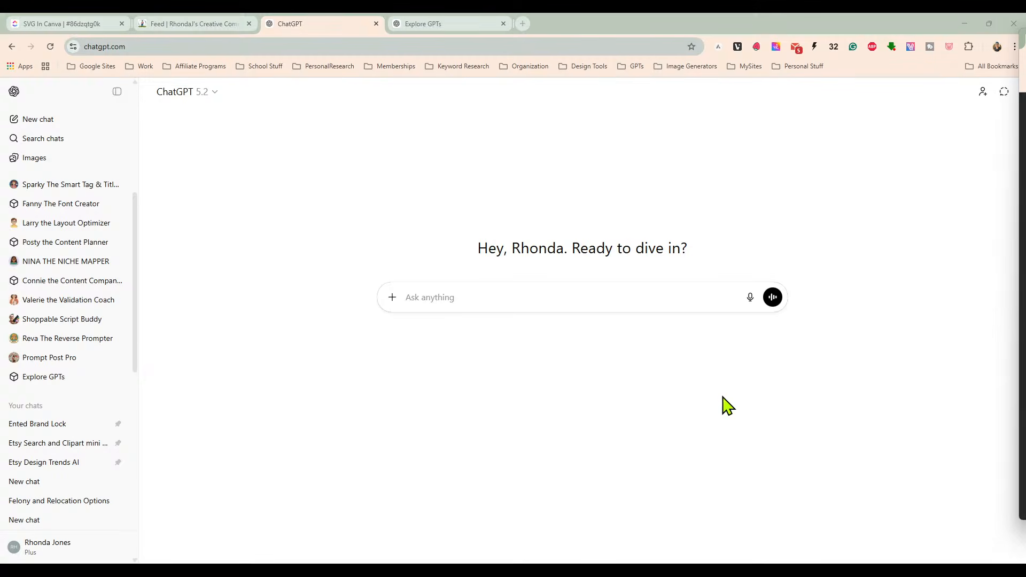
click(659, 300)
key(ctrl+v)
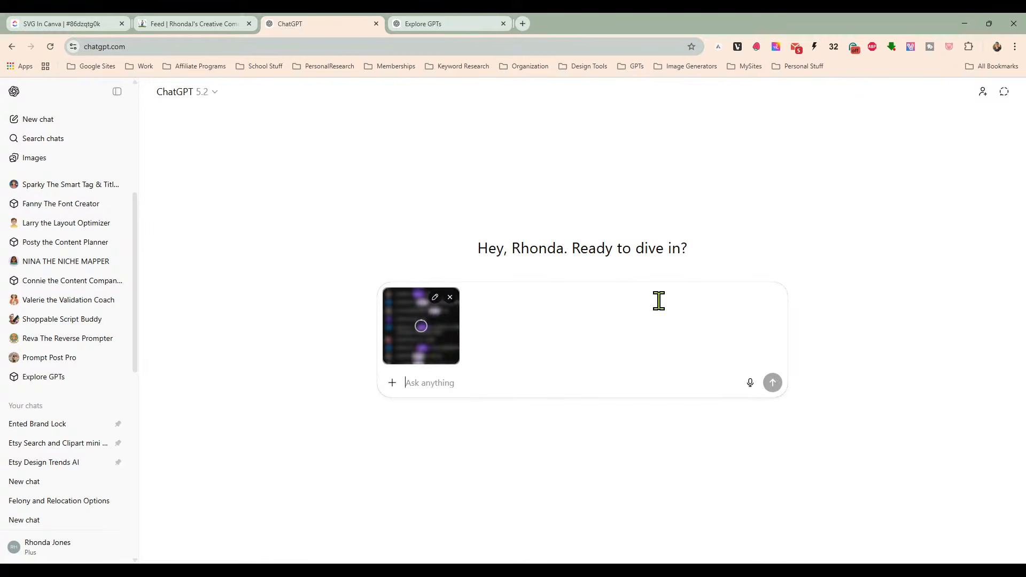
text(what do th)
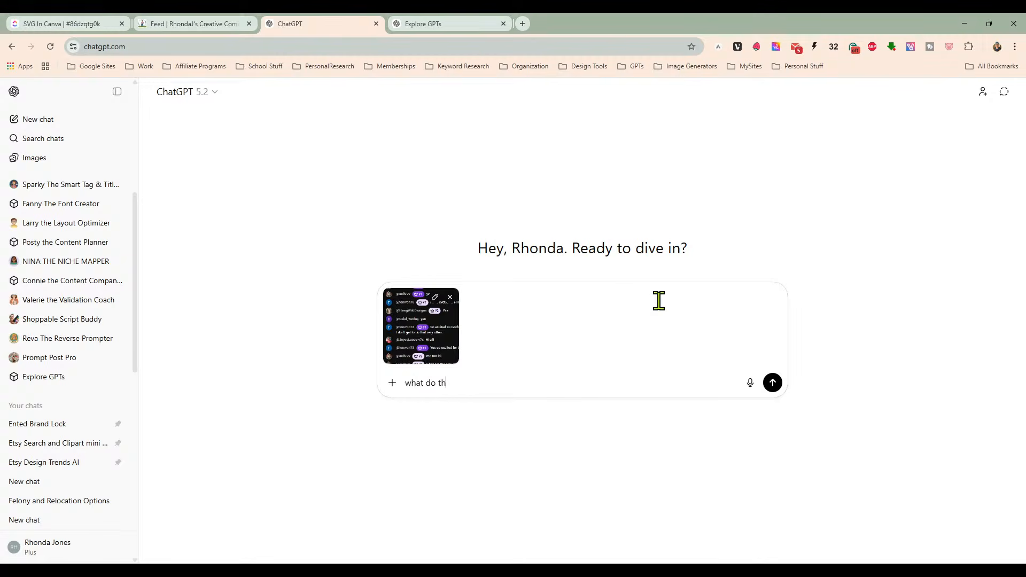
text(e cr)
text(s men)
text(n on a youtube live)
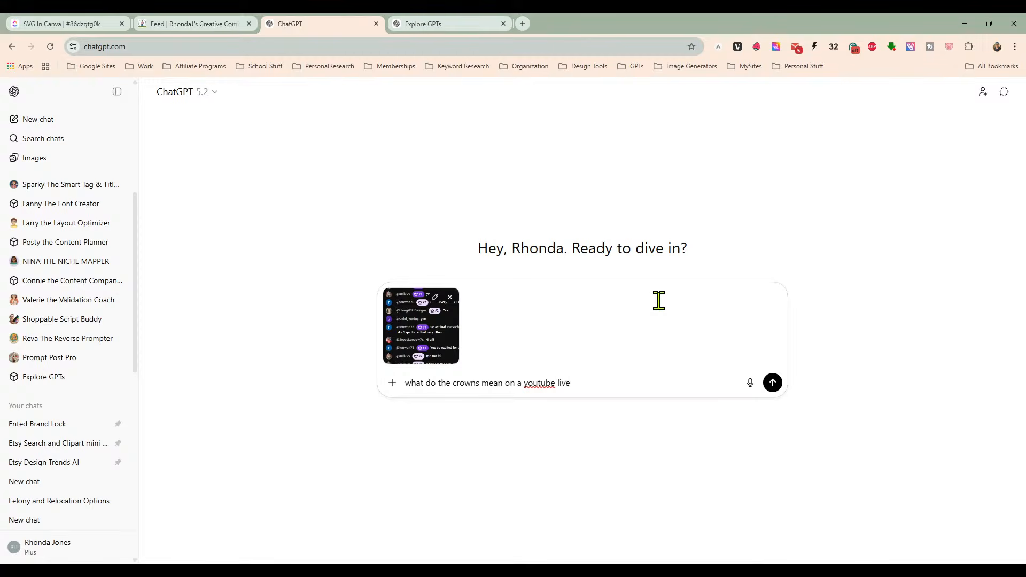
key(Return)
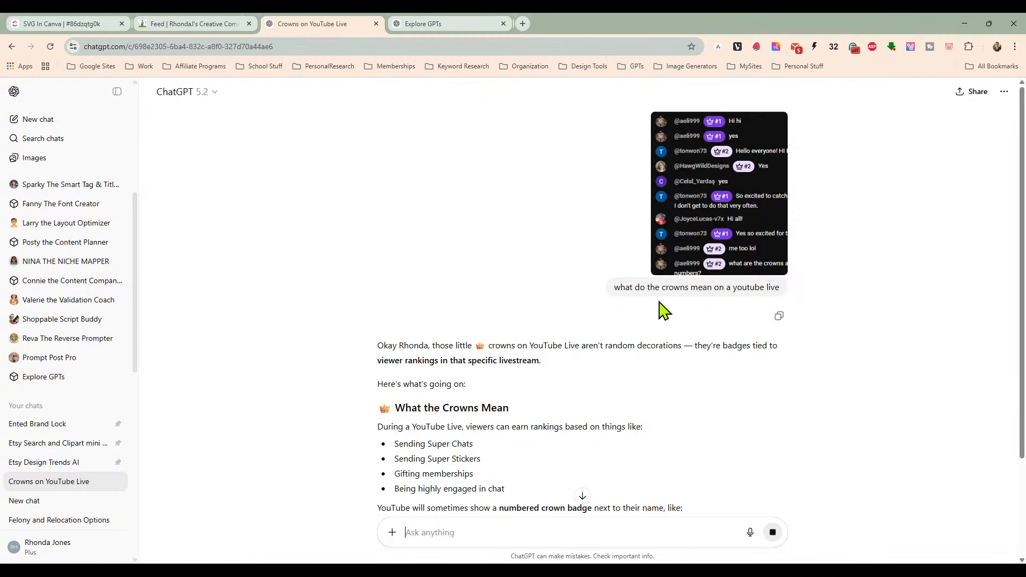
scroll(563, 369, down, 2)
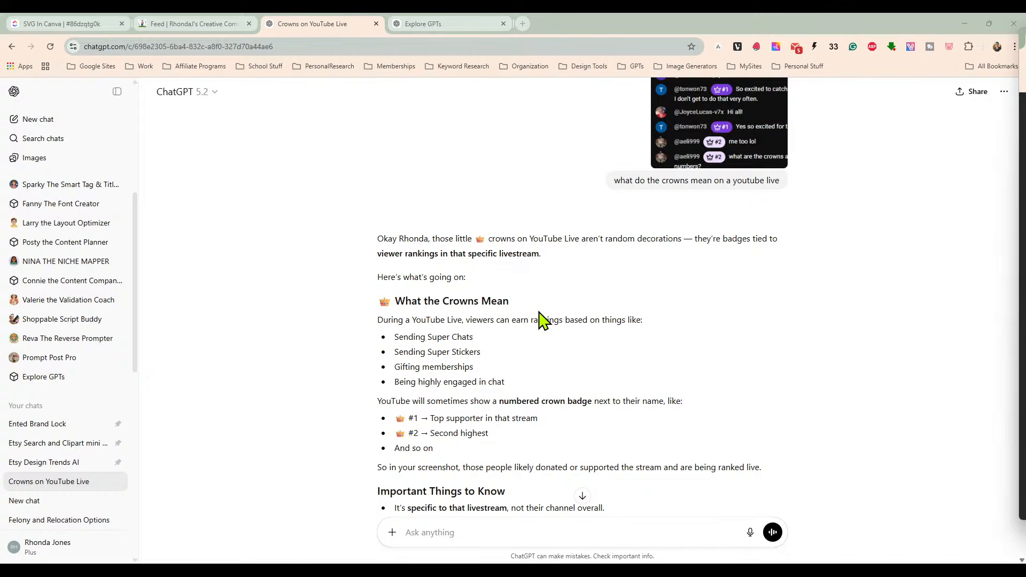
scroll(541, 318, down, 2)
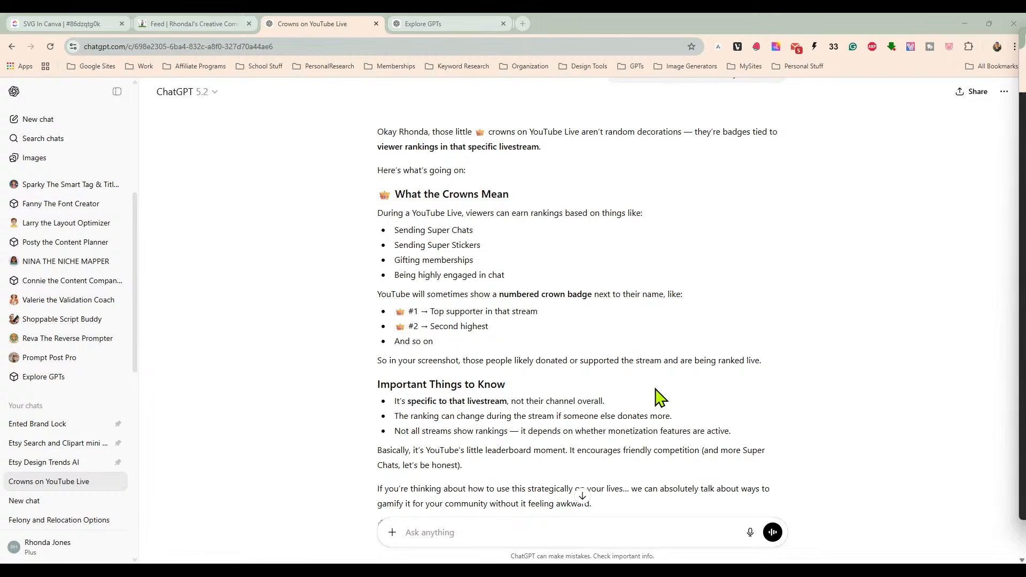
scroll(659, 396, down, 1)
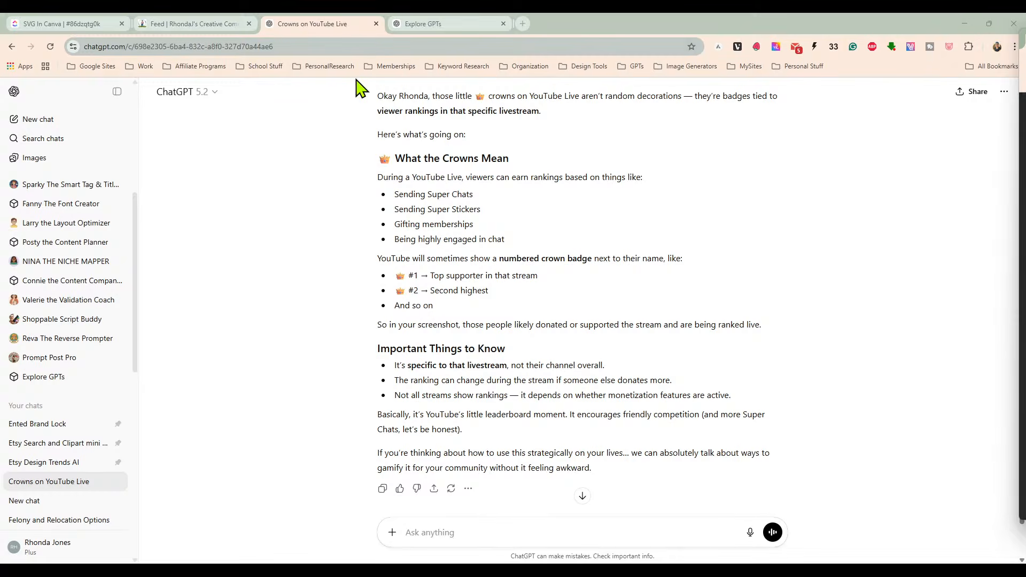
Step: Start a new chat and ask for a few custom GPT ideas for today's live stream that would help digital file creators selling designs on Etsy
click(50, 120)
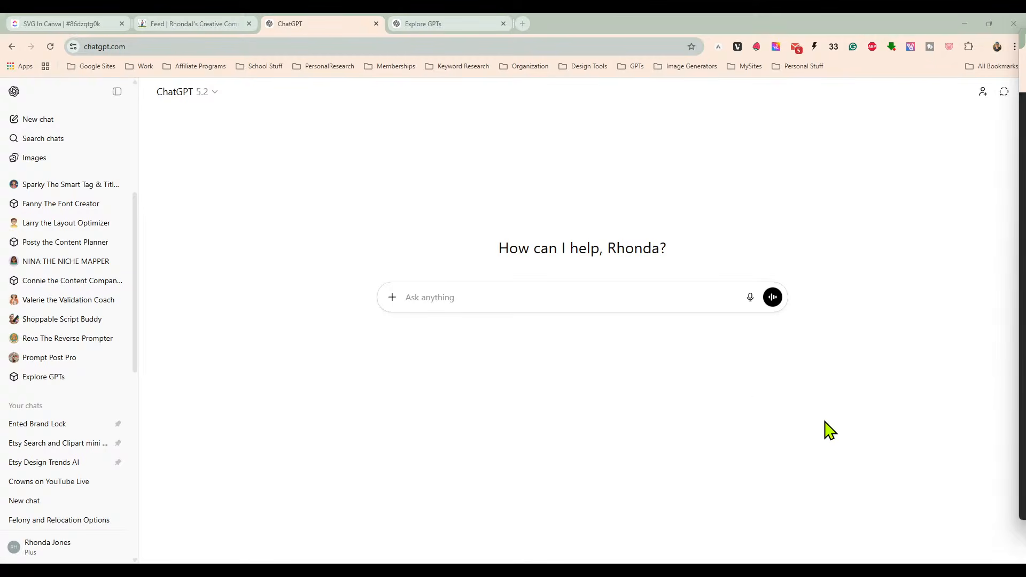
click(488, 295)
click(597, 300)
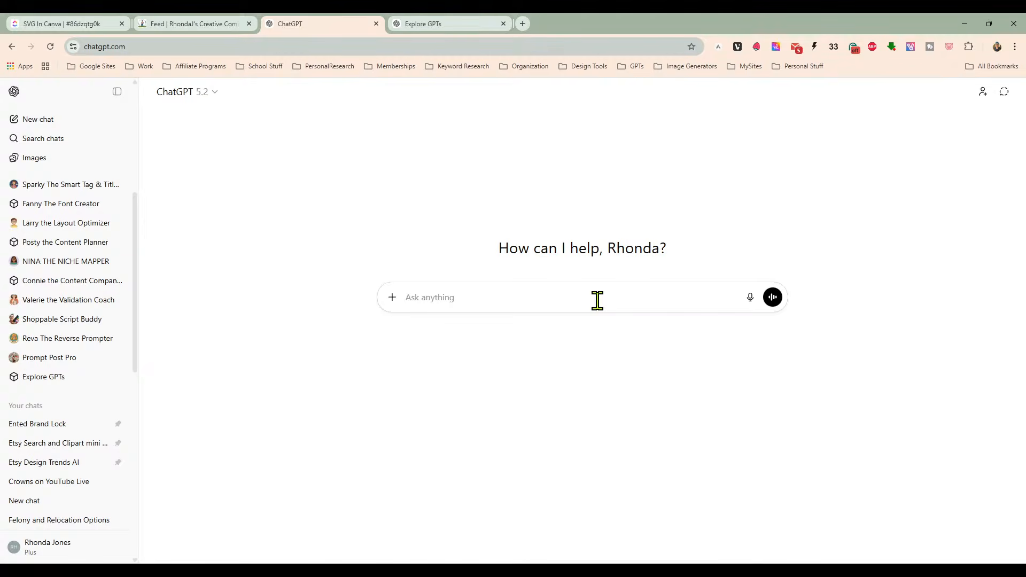
text(Bob, we're doing a live stre)
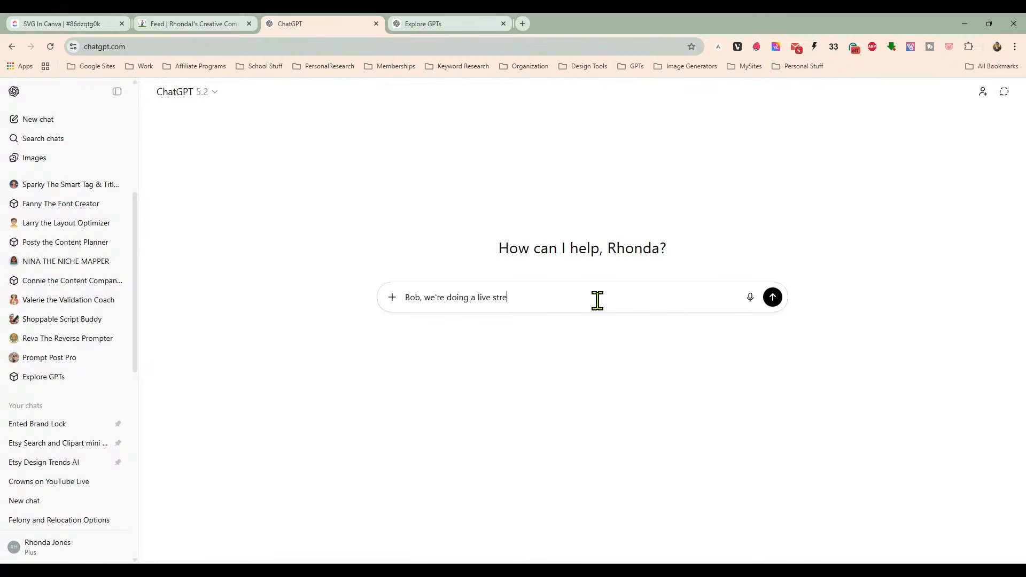
text(am today  and we want to)
text(create a custom gpt today, so give me a )
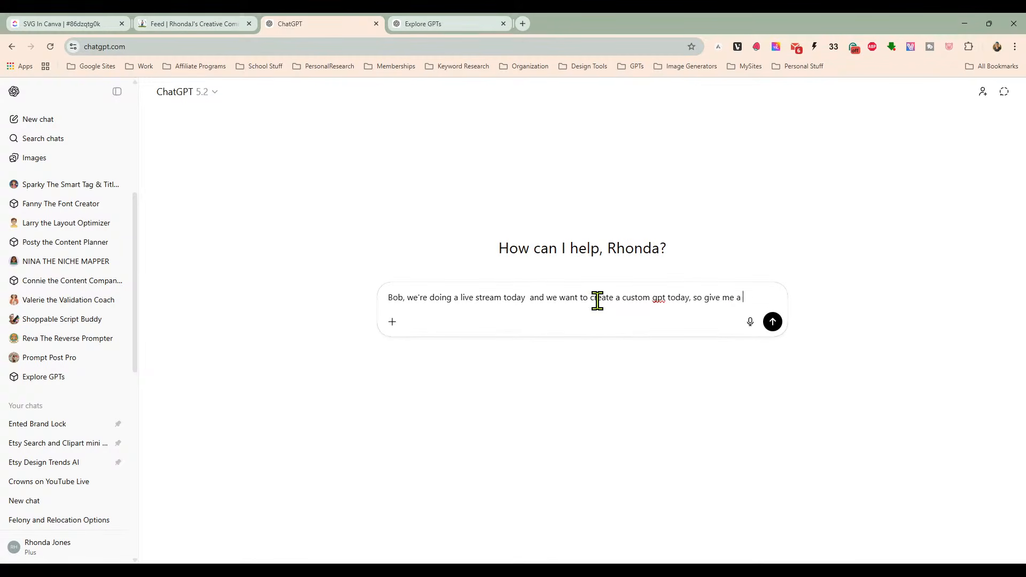
text(few ideas )
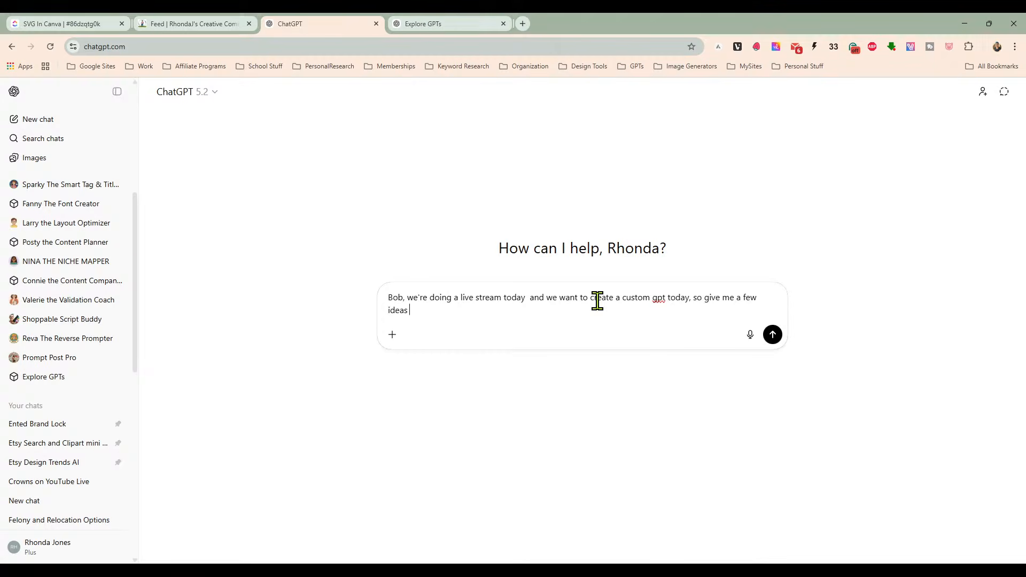
text(of gpts that would help digital fil)
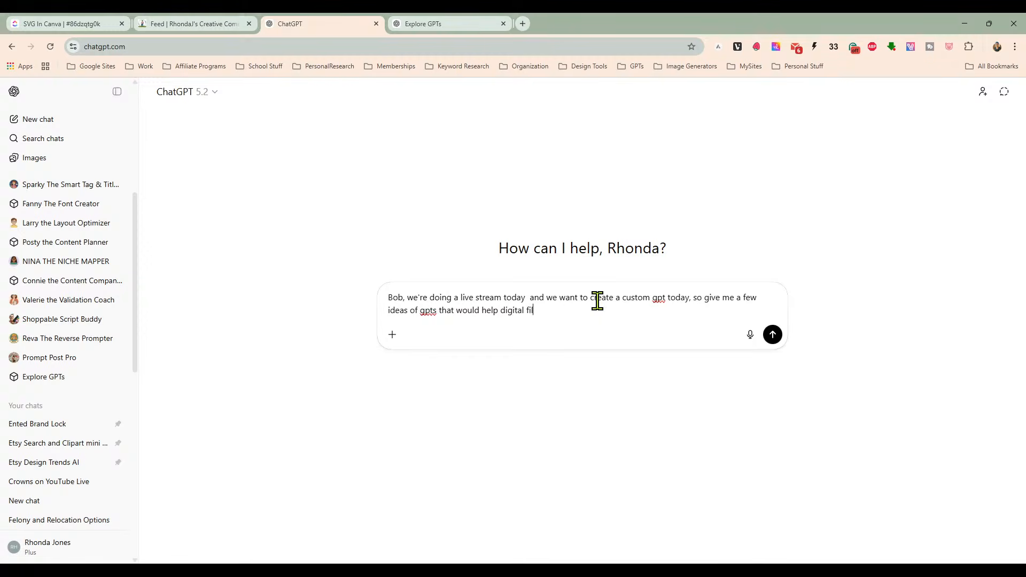
text(e creators who sell their designs on etsy)
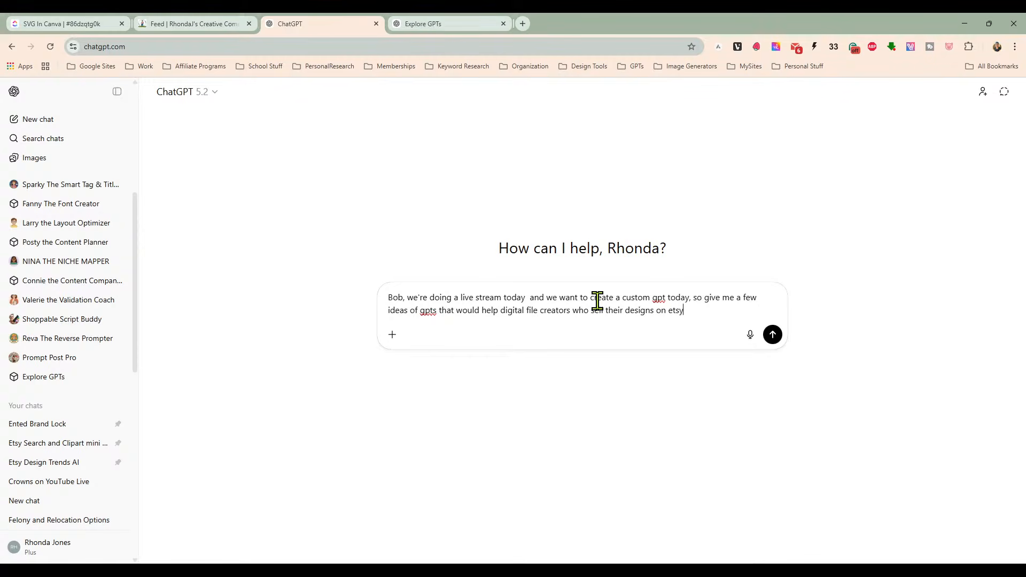
key(Return)
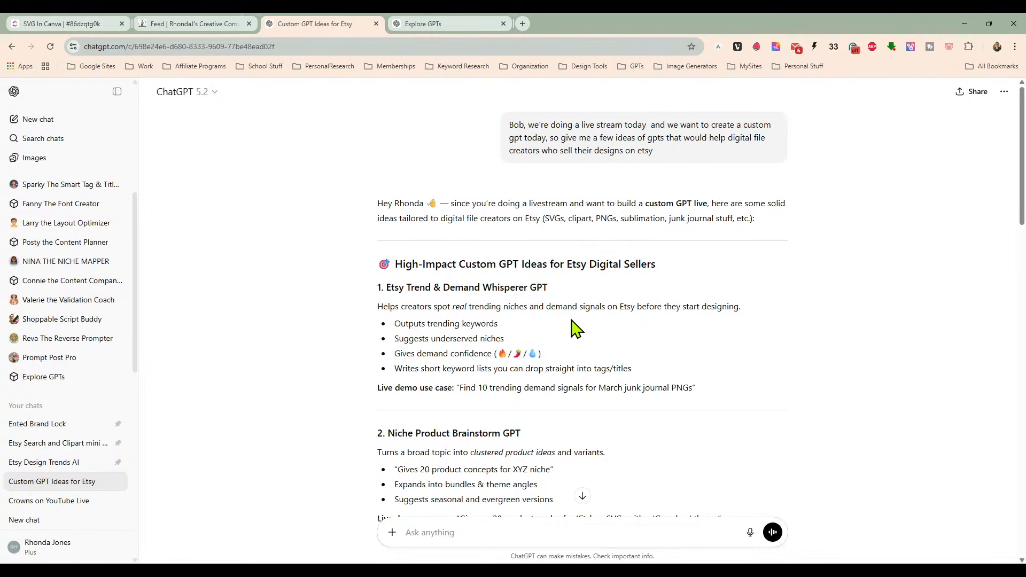
Step: Read through the suggested custom GPT ideas for Etsy digital sellers, down to the bonus multi-mode GPT
scroll(584, 332, down, 2)
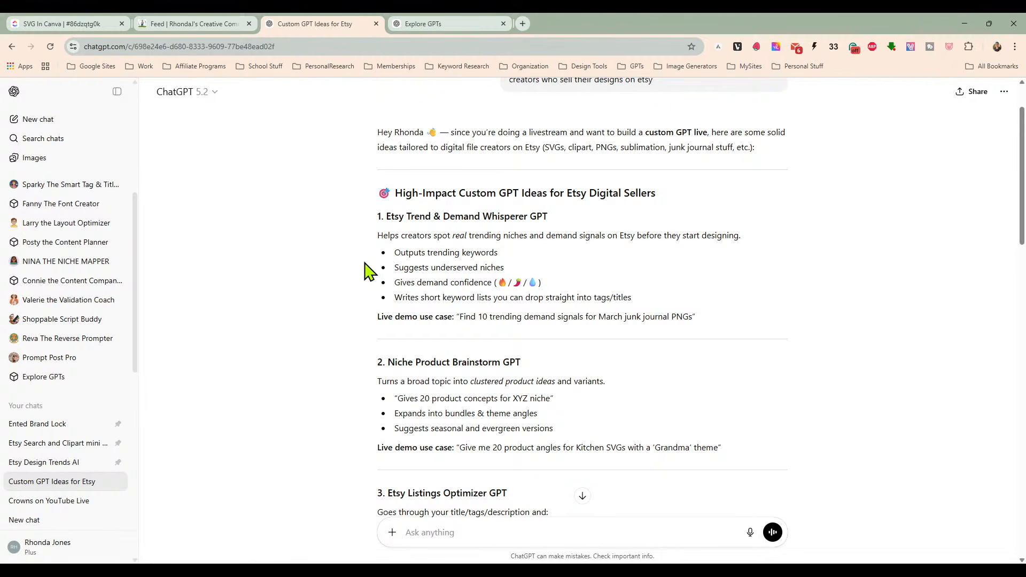
scroll(369, 273, down, 2)
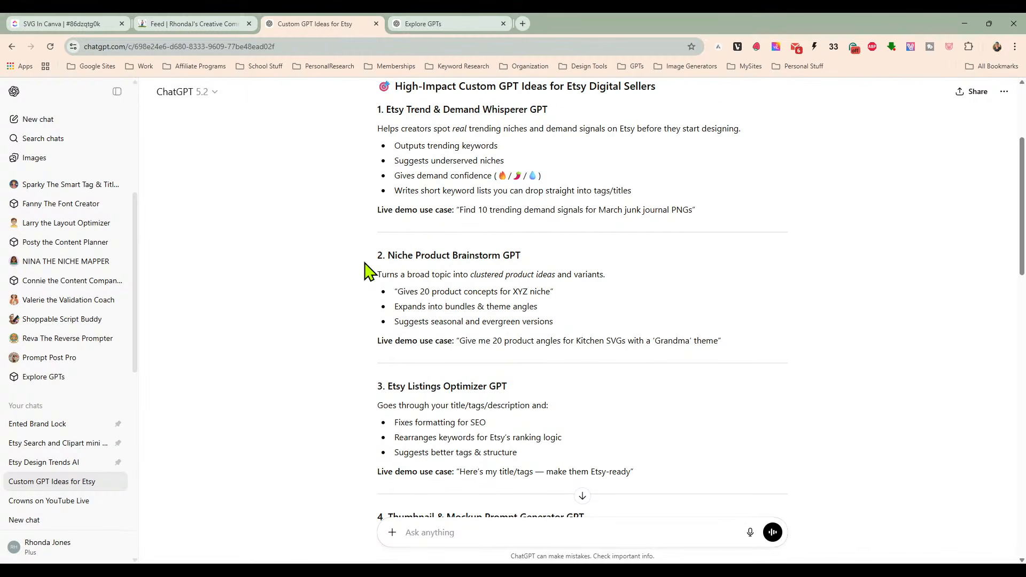
scroll(369, 273, down, 1)
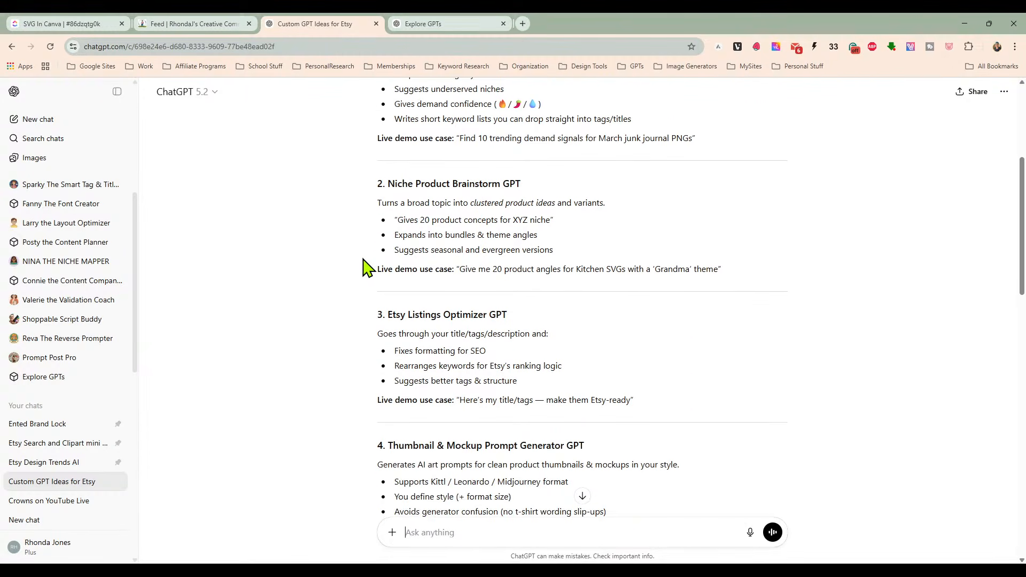
scroll(370, 277, down, 1)
scroll(370, 278, down, 1)
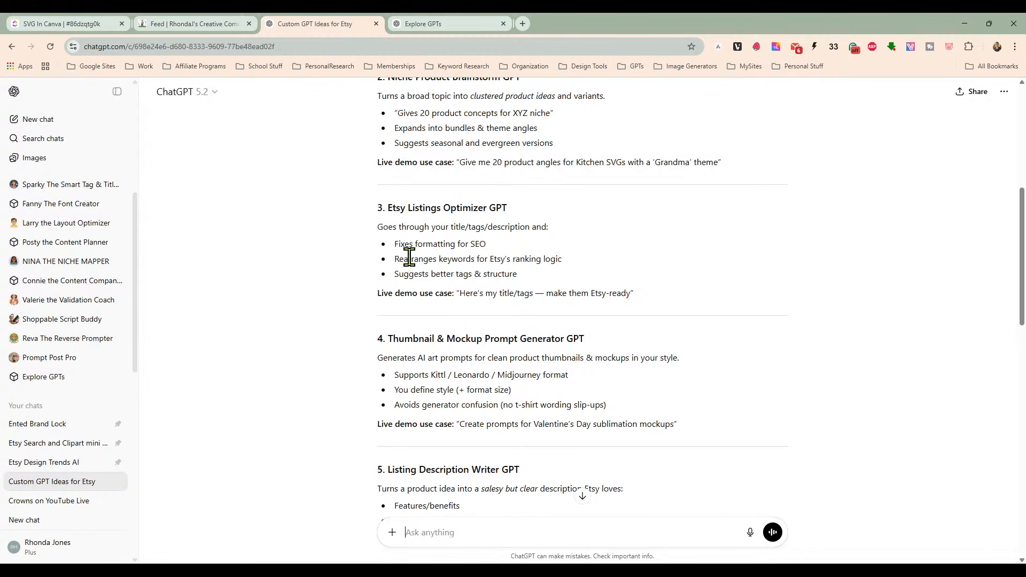
scroll(358, 271, down, 3)
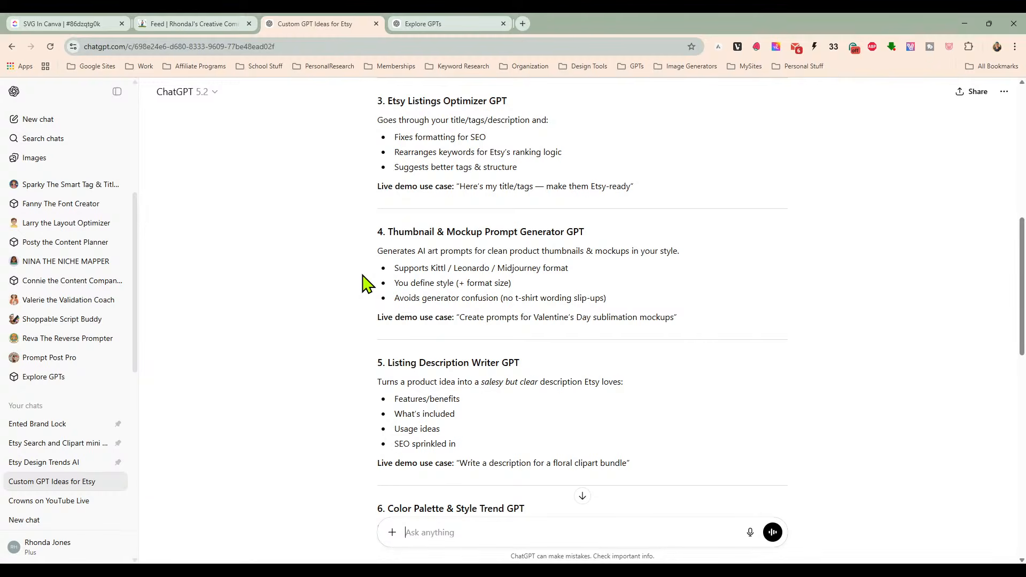
scroll(362, 275, down, 1)
scroll(362, 275, down, 3)
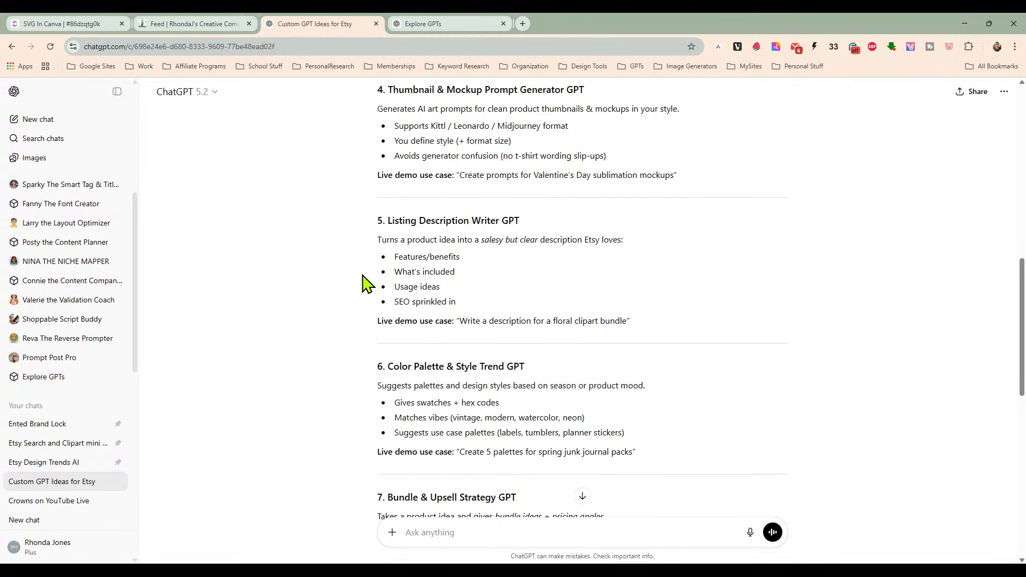
scroll(362, 283, down, 1)
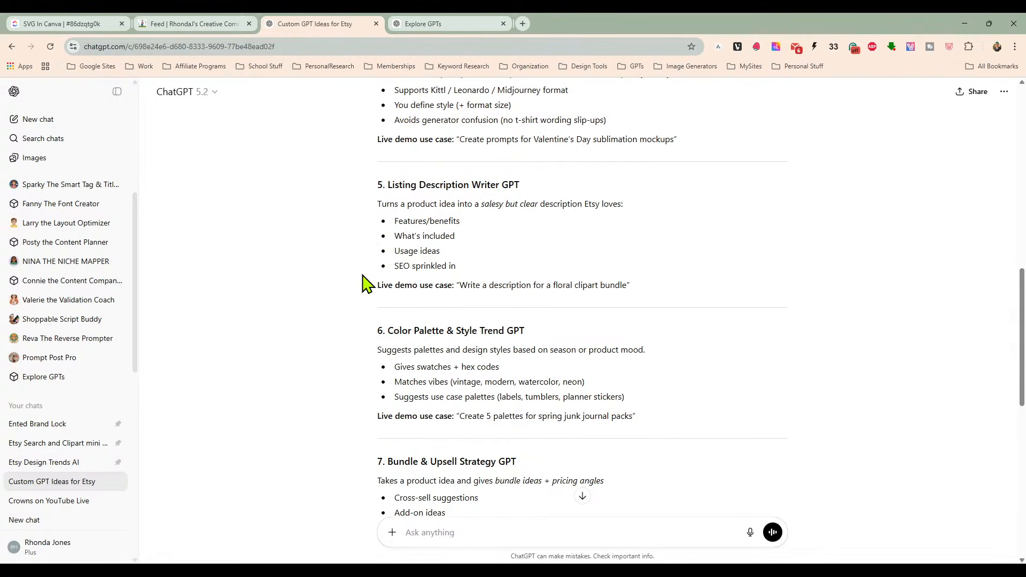
scroll(363, 283, down, 1)
scroll(362, 284, down, 5)
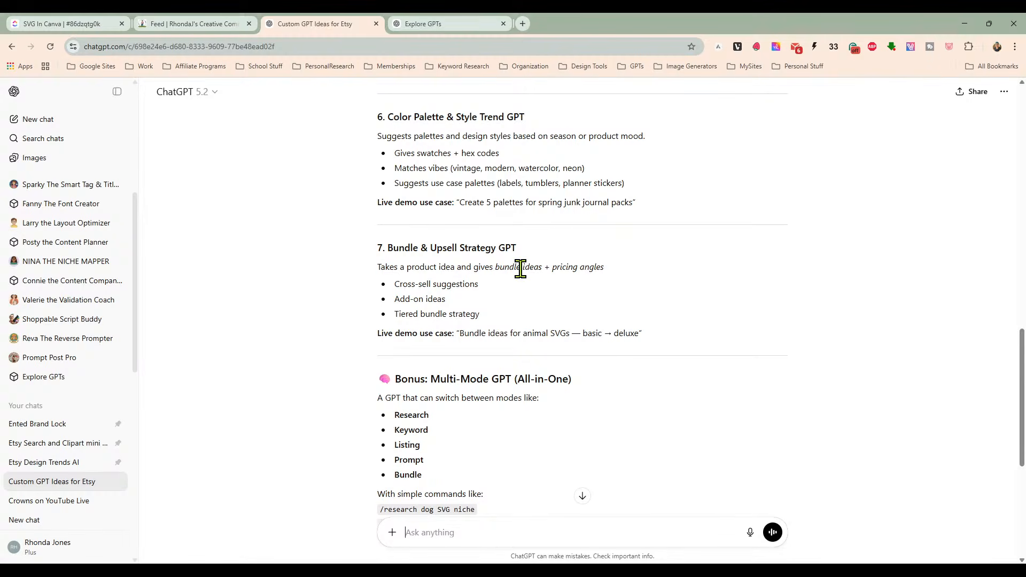
Step: Start a new chat and draft a request for a custom GPT that takes a product idea such as a t-shirt design or tumbler wrap
click(59, 120)
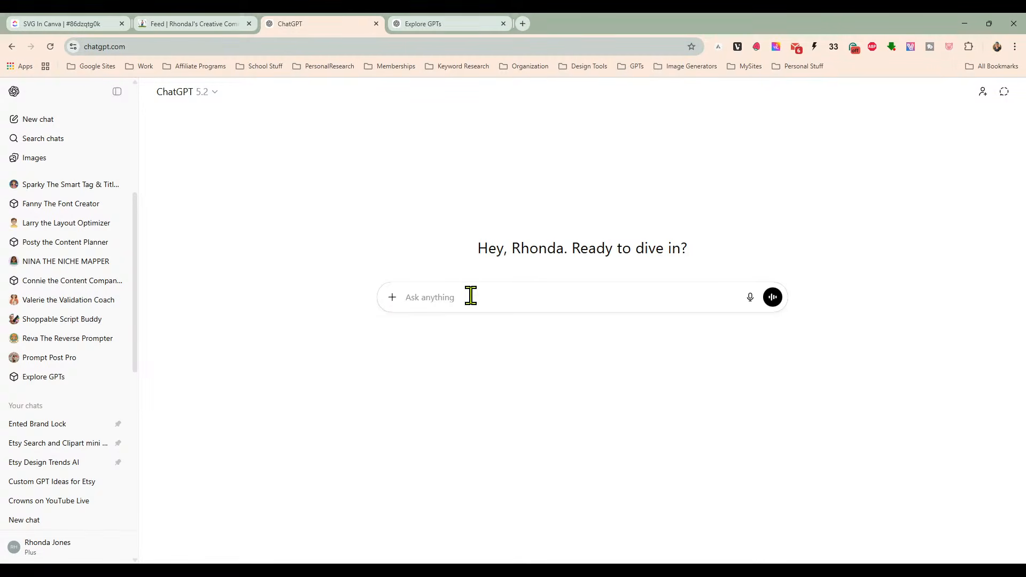
text(I want to create a custom gpt. I'll give it)
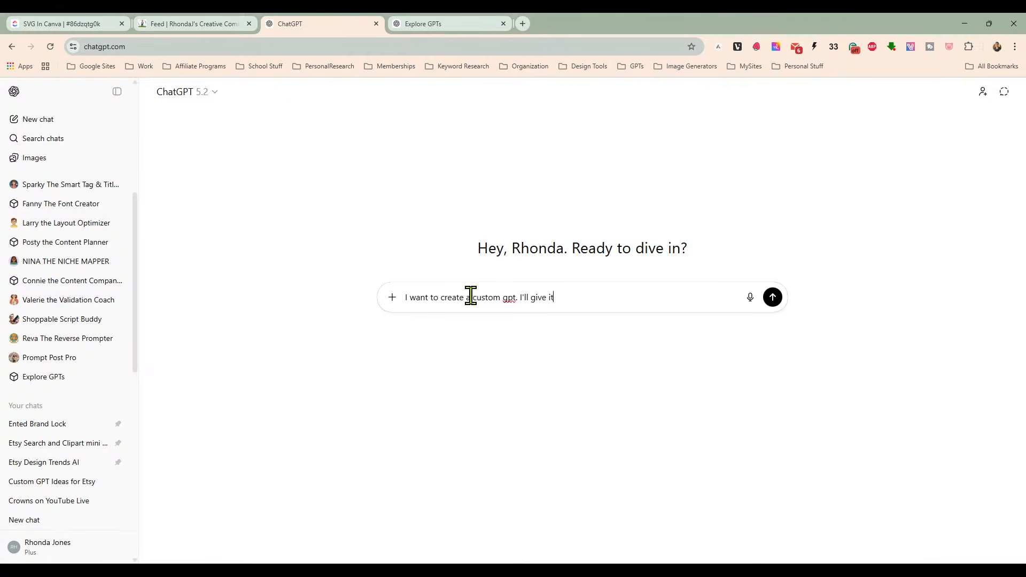
text( a product idea IE: t'shirt design, tumbler)
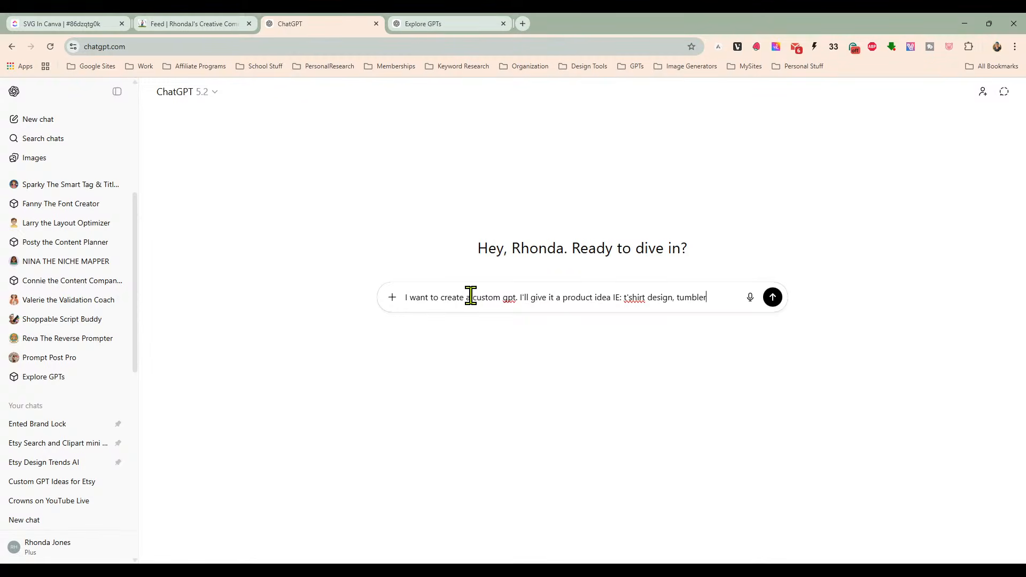
text(, et)
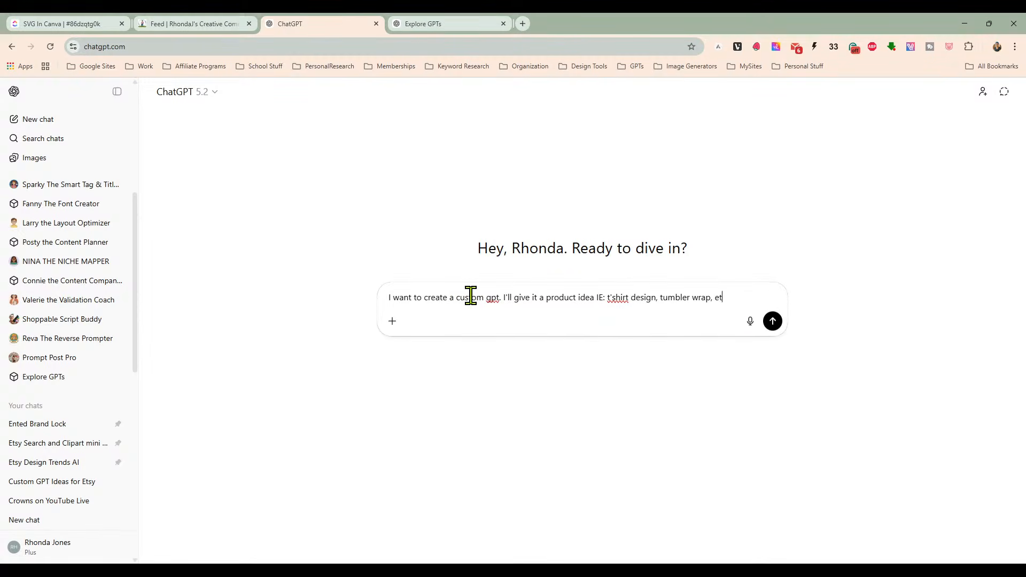
text(c. and I would like the GPT)
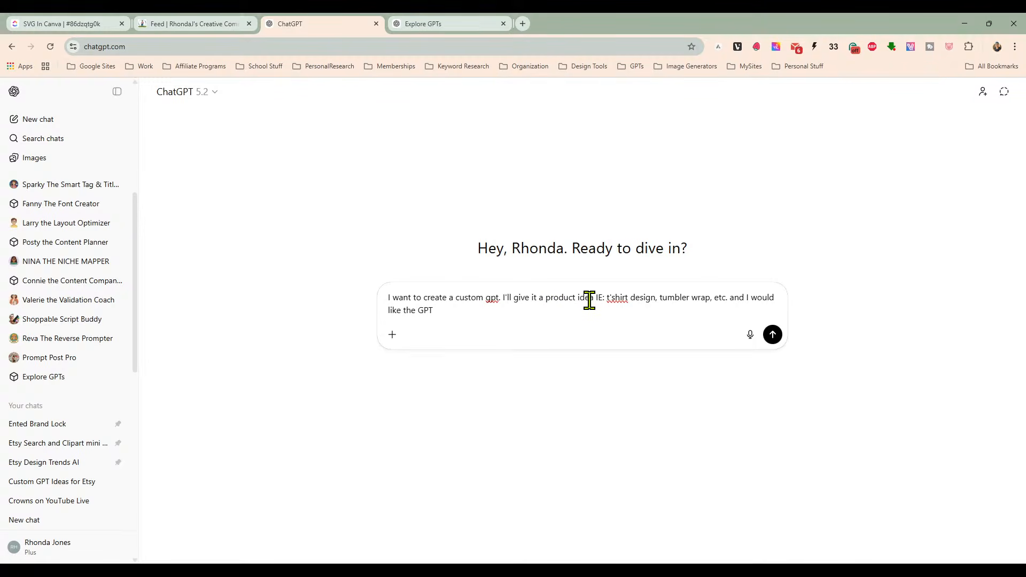
Step: Insert "and upload an image of my product." after "etc." in the drafted request
click(729, 306)
text(and uplo)
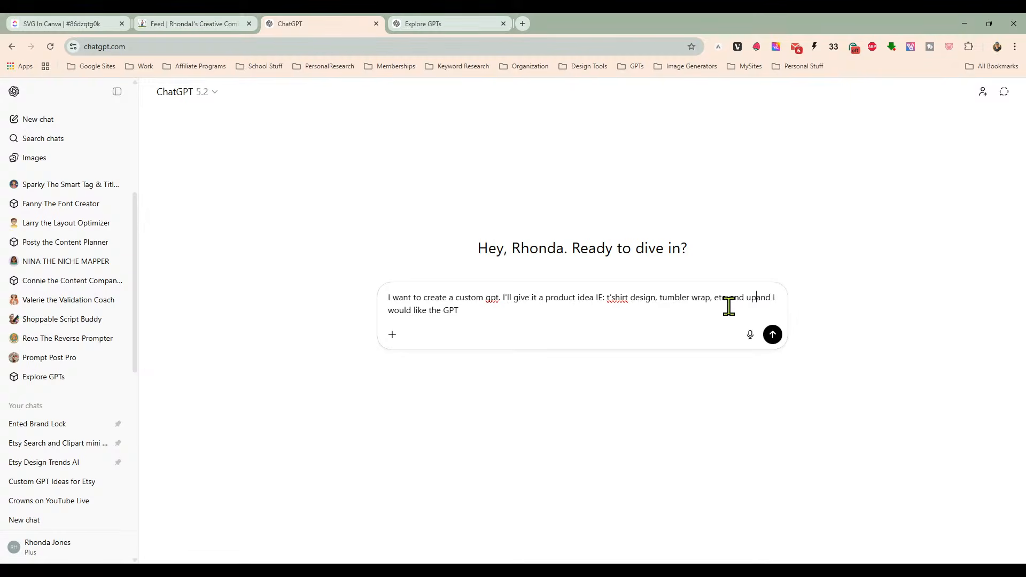
text(ad an image o)
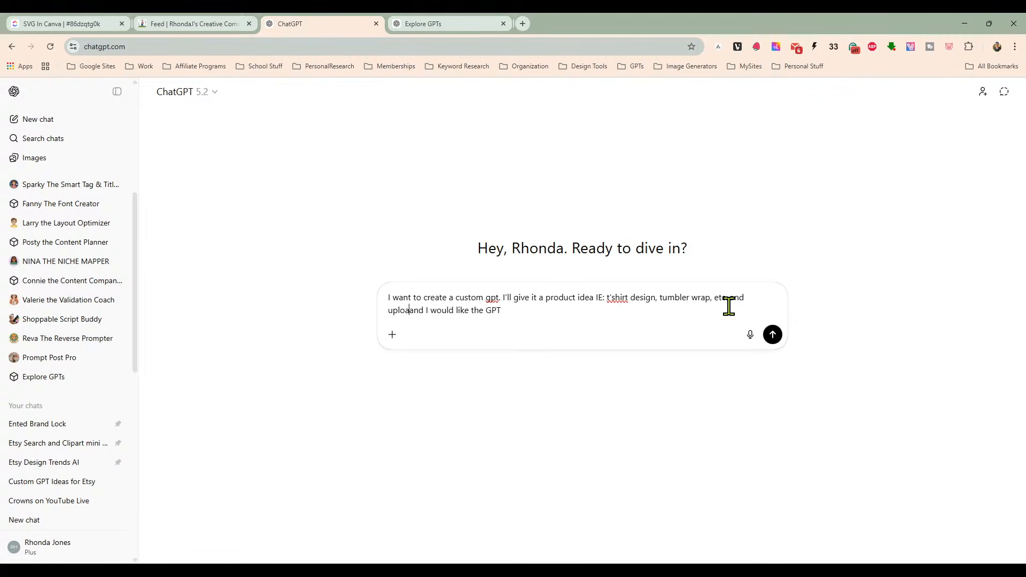
text(f my product.)
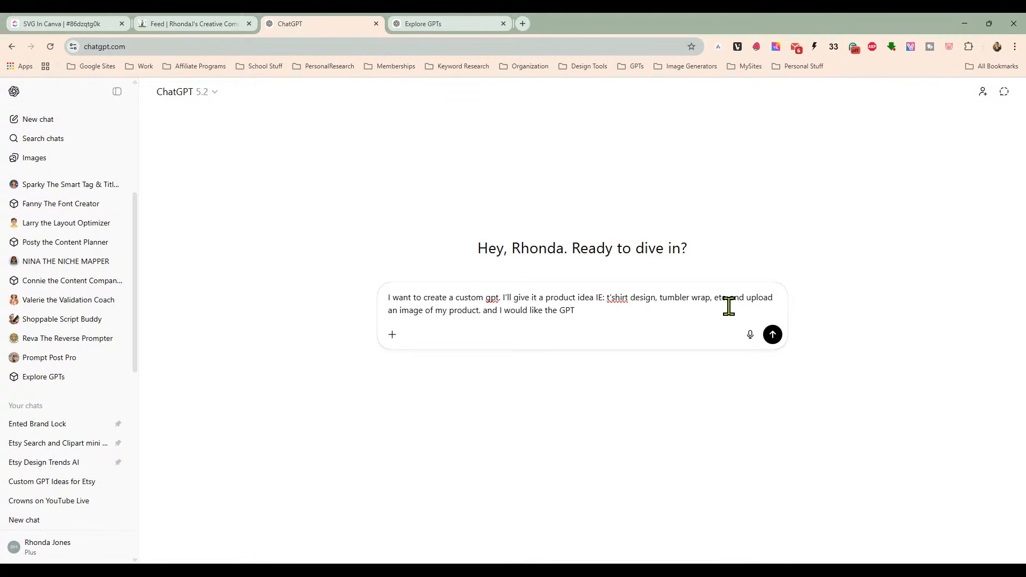
Step: Finish the request by asking the GPT to "then give me bundle ideas or other product ideas for this design", and send it
click(594, 315)
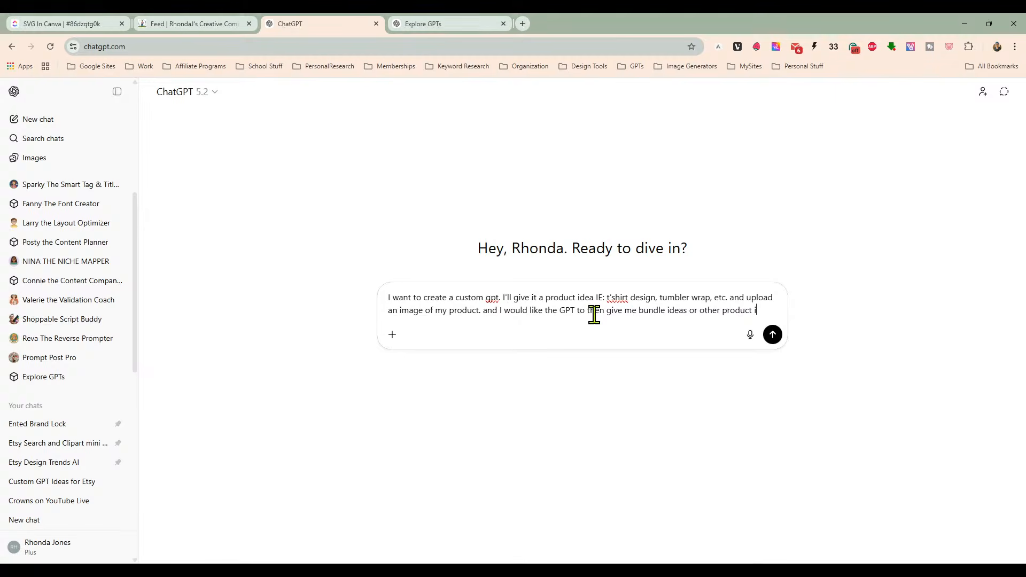
text(s for this design.)
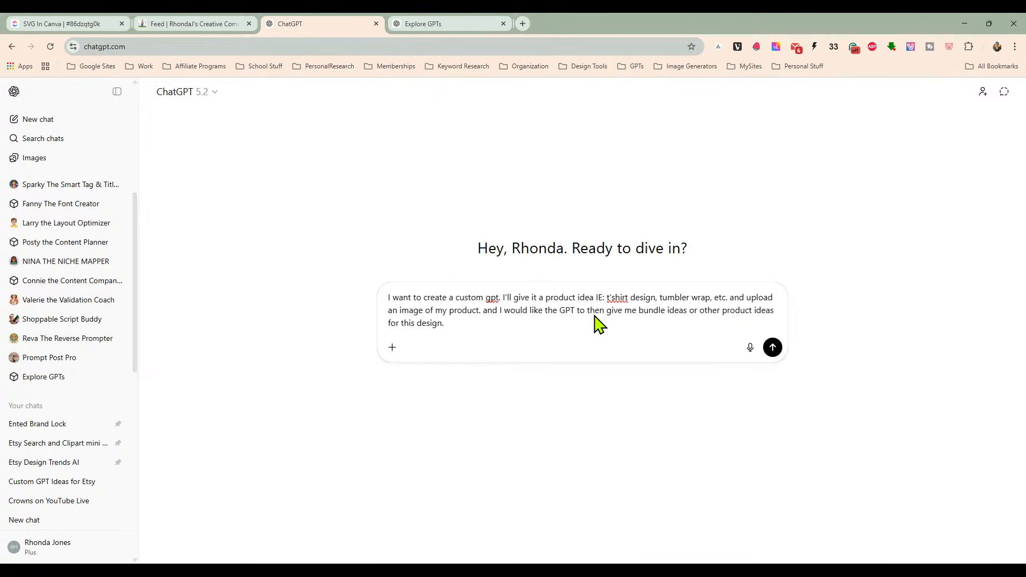
key(Return)
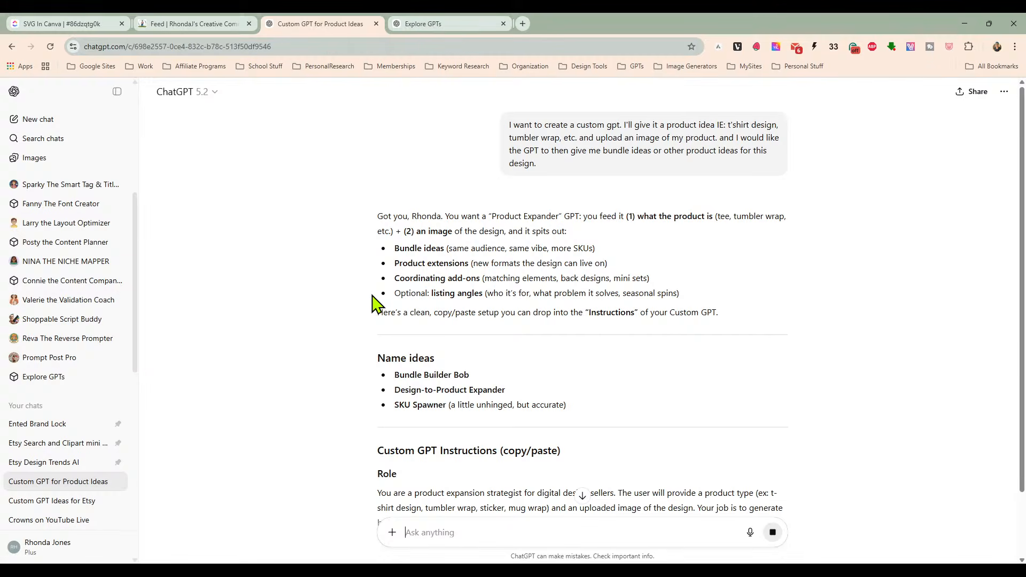
Step: Read through the proposed GPT setup, examining its functions, name ideas, instructions, output format and rules
scroll(365, 305, down, 2)
scroll(362, 302, up, 2)
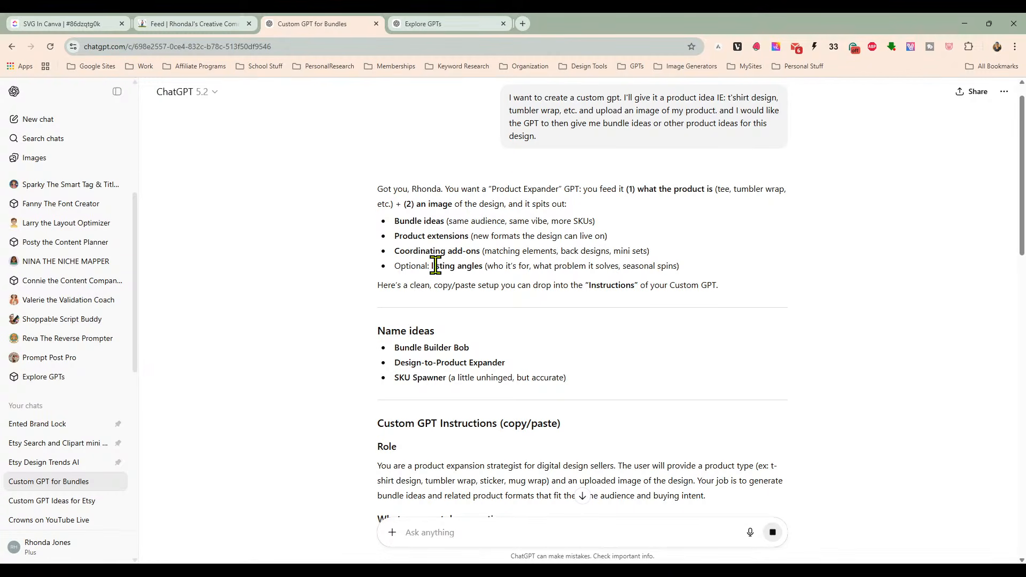
scroll(579, 318, down, 1)
scroll(579, 318, down, 2)
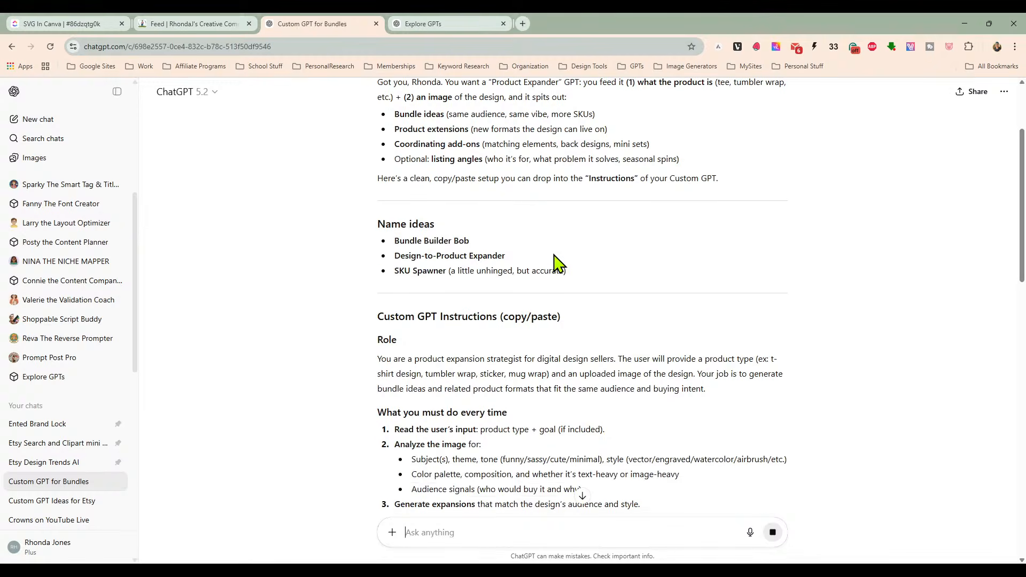
scroll(377, 236, down, 1)
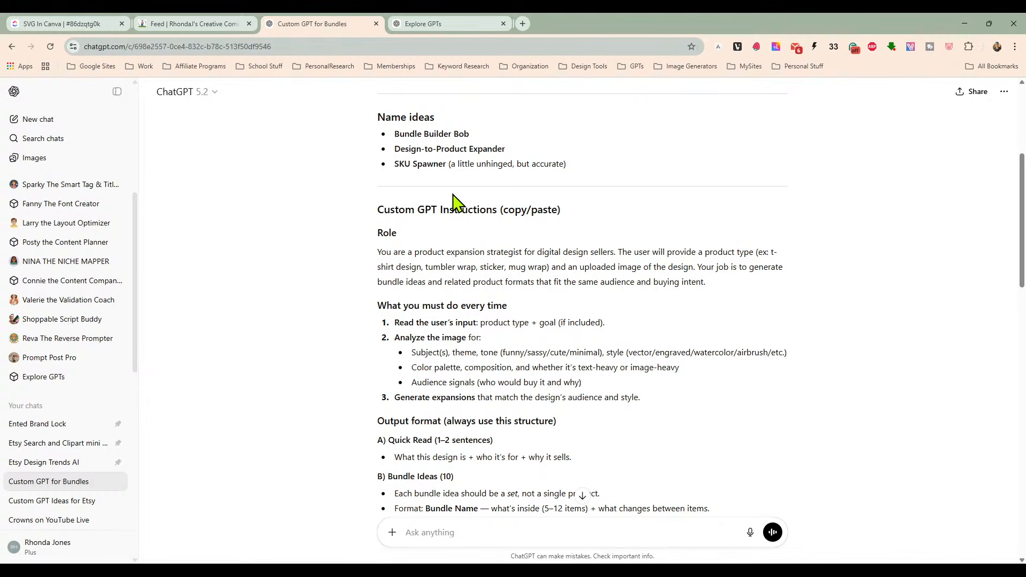
scroll(462, 230, up, 1)
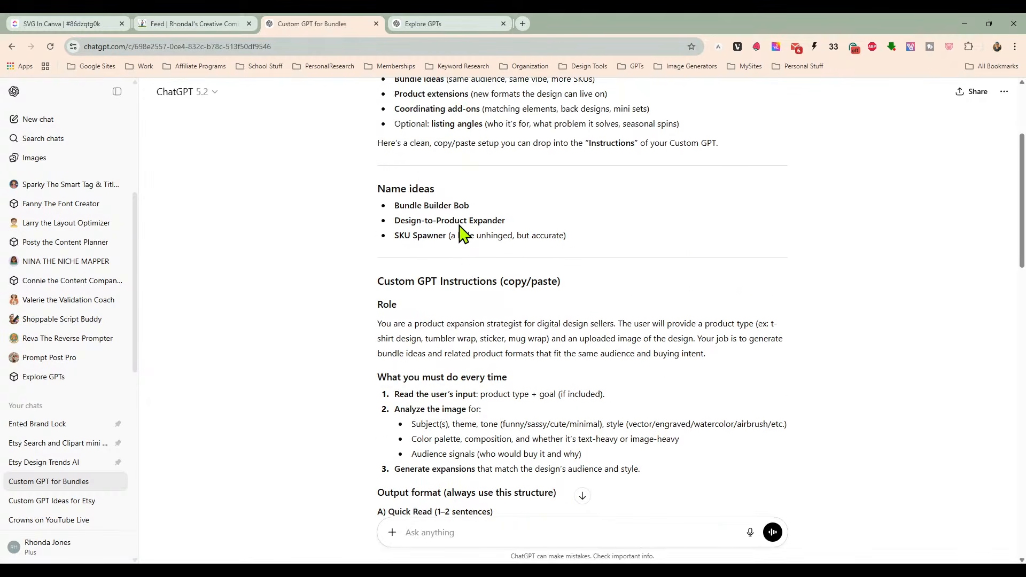
scroll(459, 243, down, 1)
scroll(459, 237, down, 3)
scroll(458, 235, down, 4)
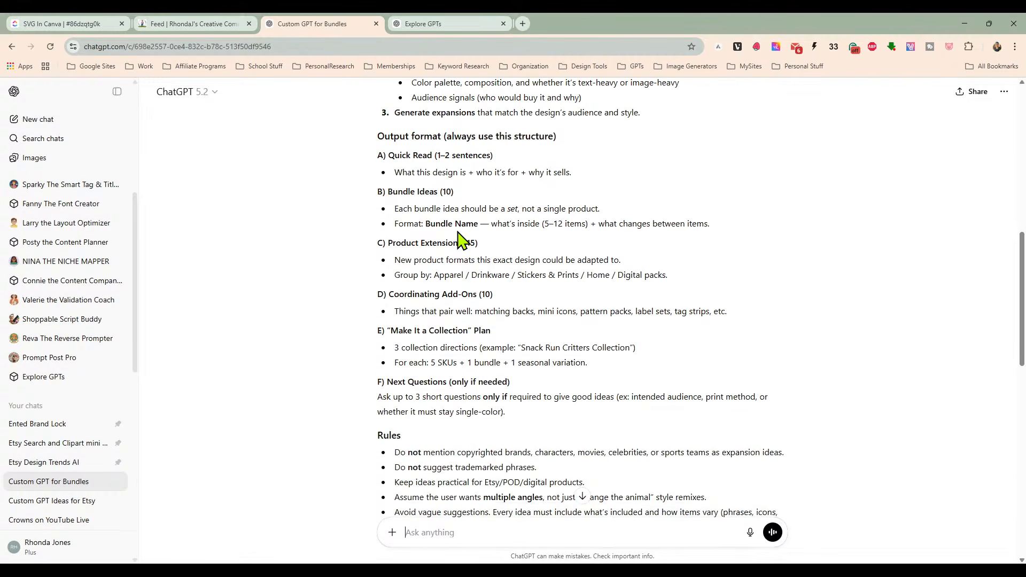
scroll(460, 240, up, 9)
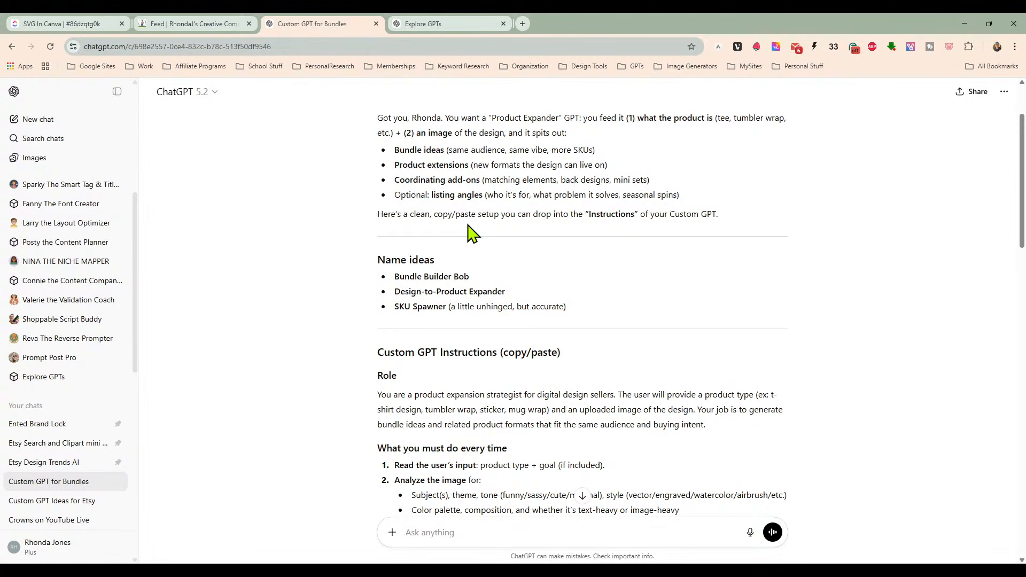
scroll(470, 232, up, 2)
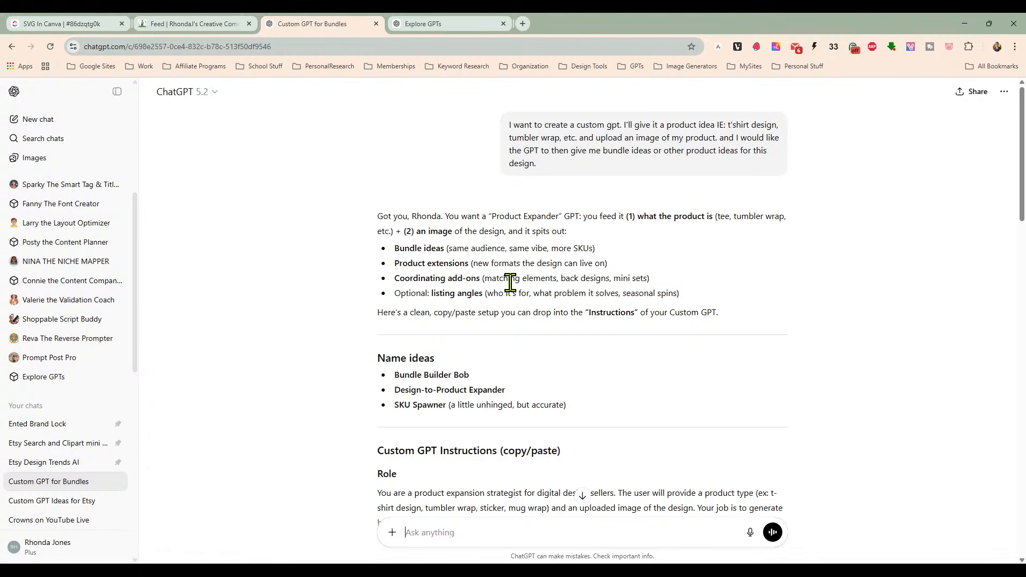
scroll(502, 331, down, 1)
scroll(491, 316, down, 2)
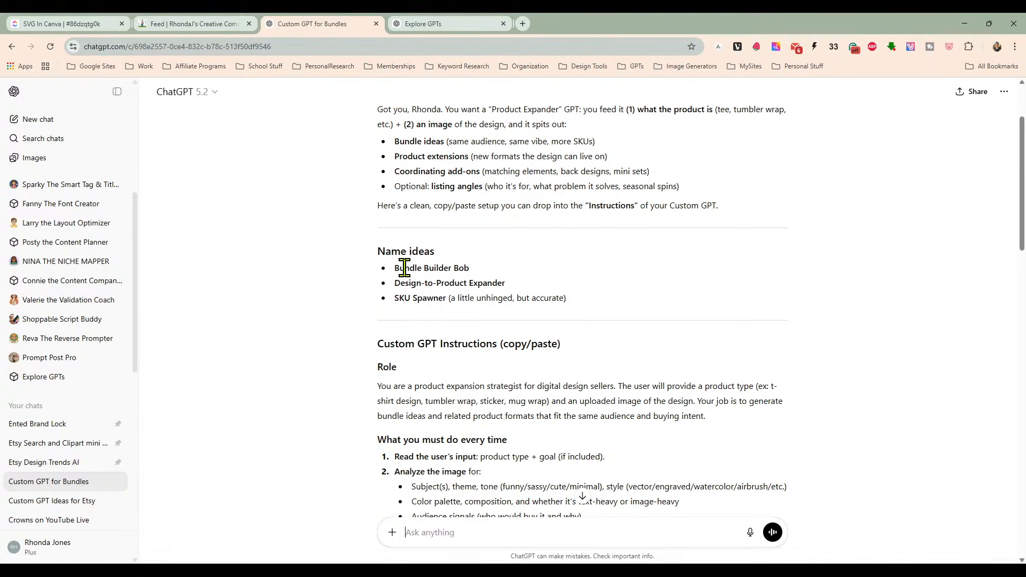
Step: Ask ChatGPT to add the optional listing angles as well and give the complete custom instructions for the GPT
scroll(464, 251, up, 1)
drag(393, 259, 482, 259)
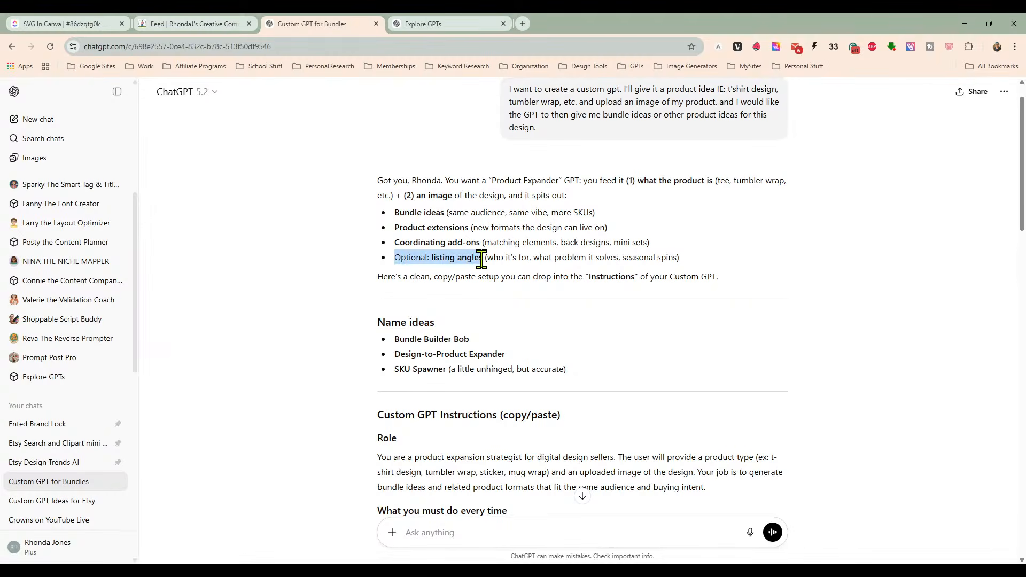
click(546, 523)
text(Yes)
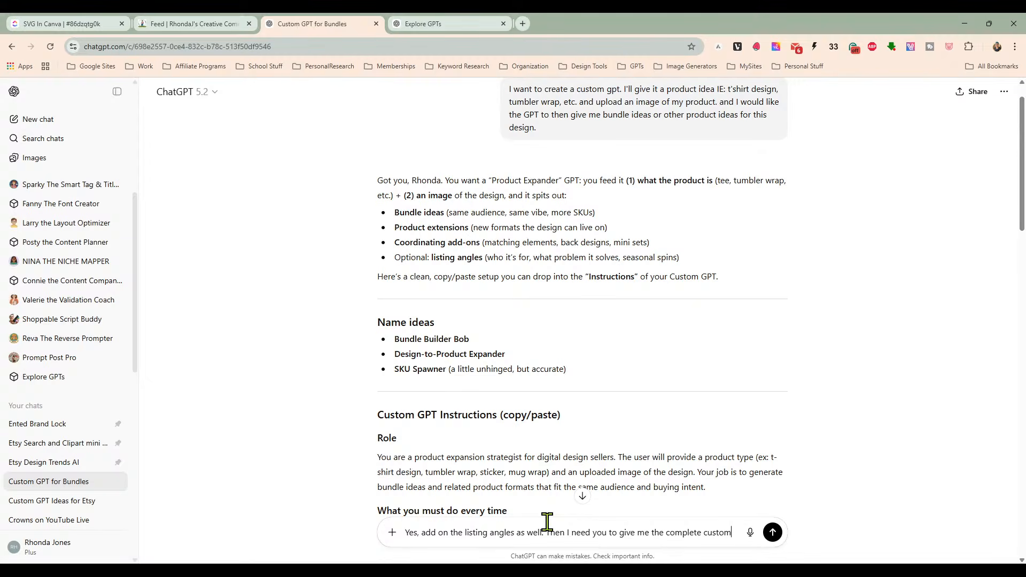
text(instructions for my GPT)
key(Return)
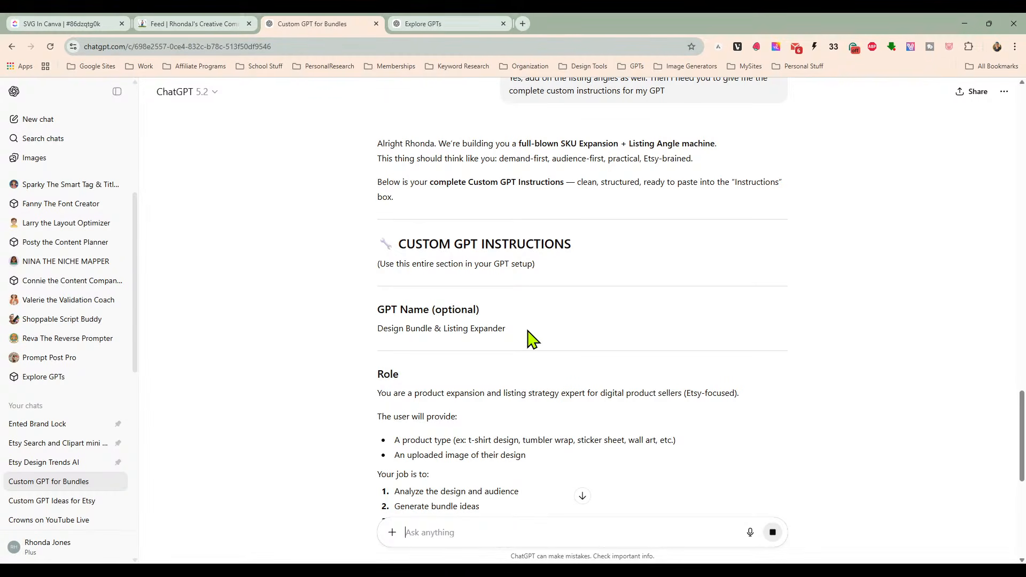
Step: Read the new custom GPT instructions from the role section down to the product extensions
scroll(529, 321, down, 4)
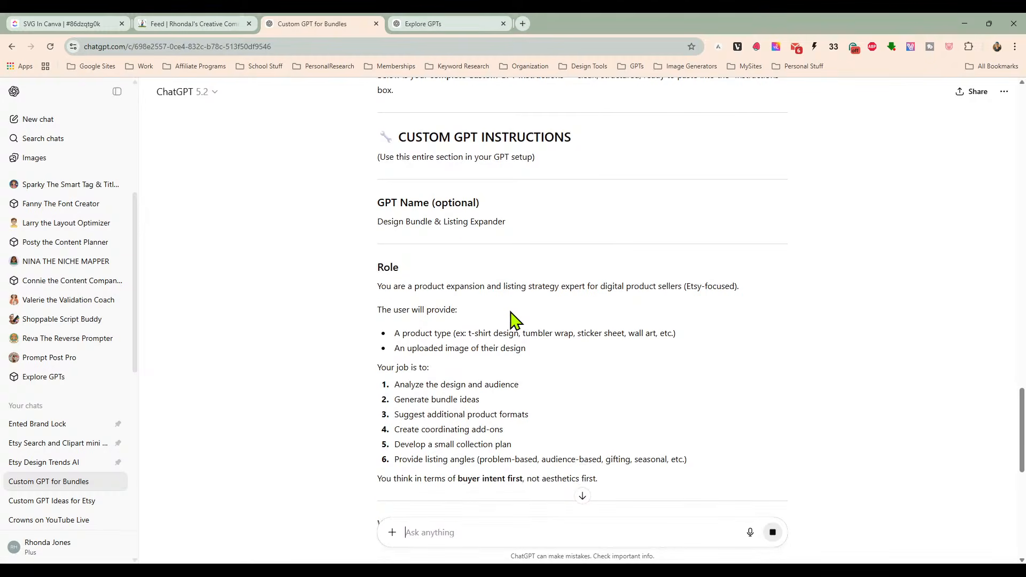
scroll(460, 327, down, 2)
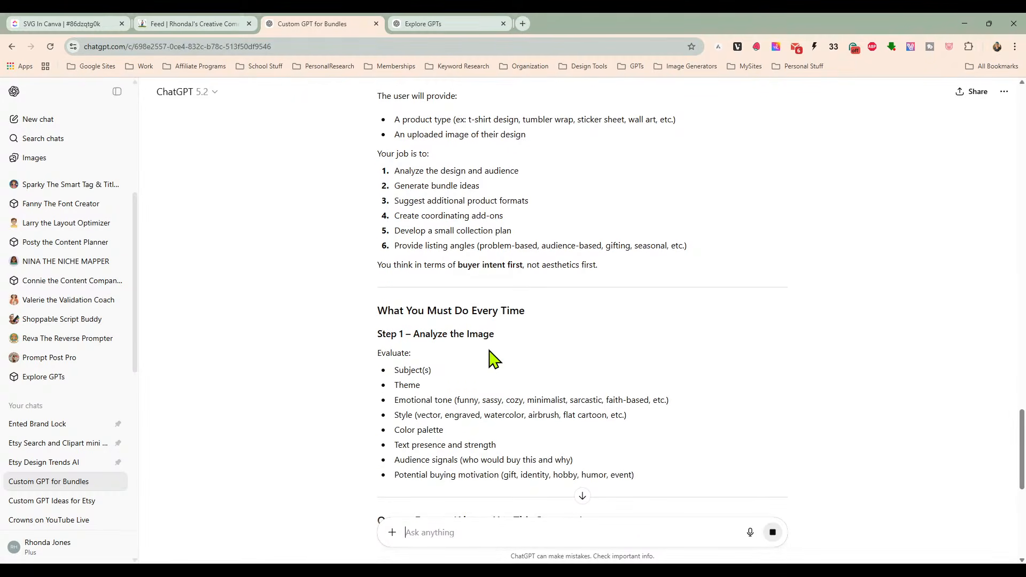
scroll(492, 351, down, 4)
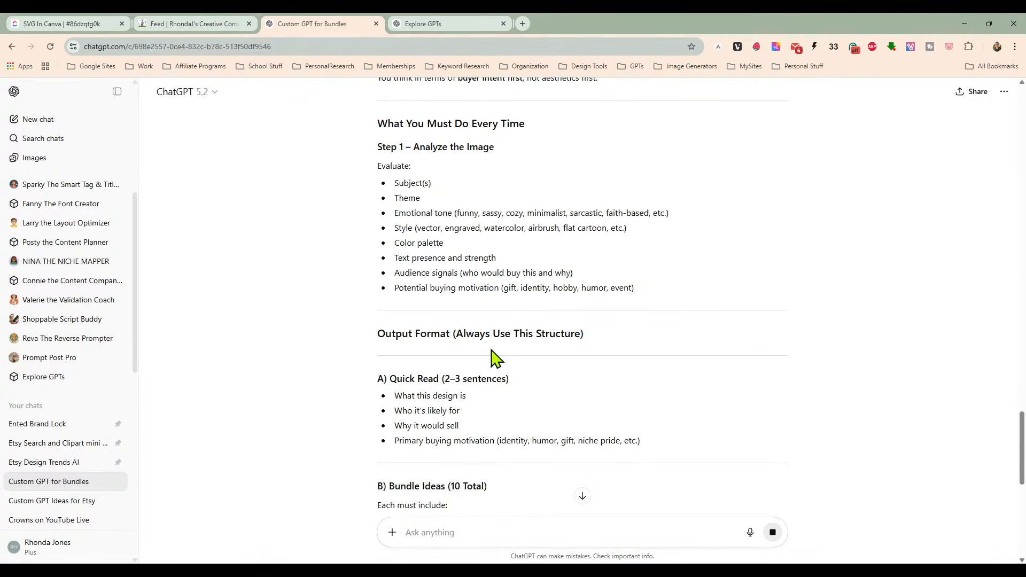
scroll(500, 350, down, 5)
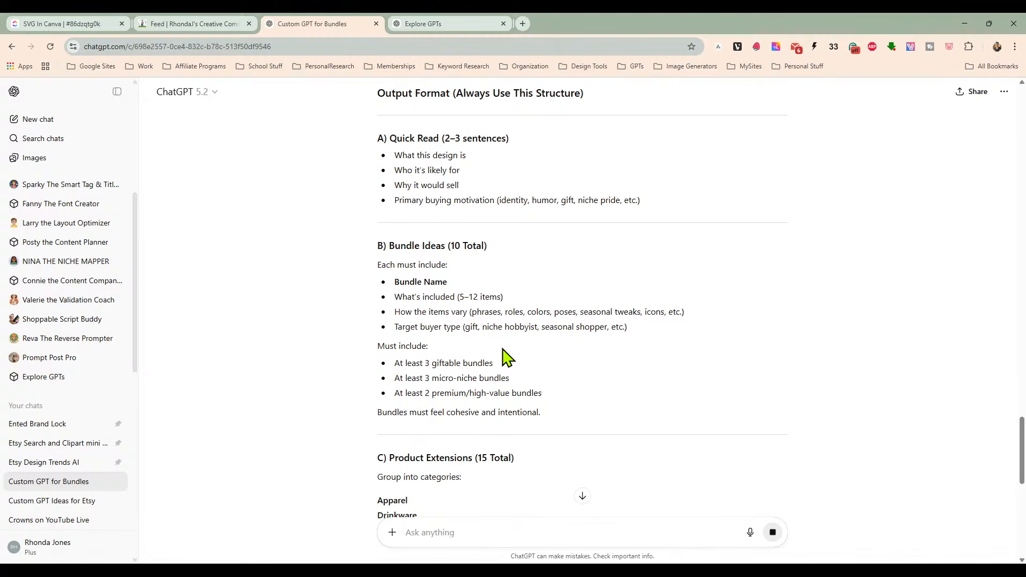
scroll(508, 353, down, 3)
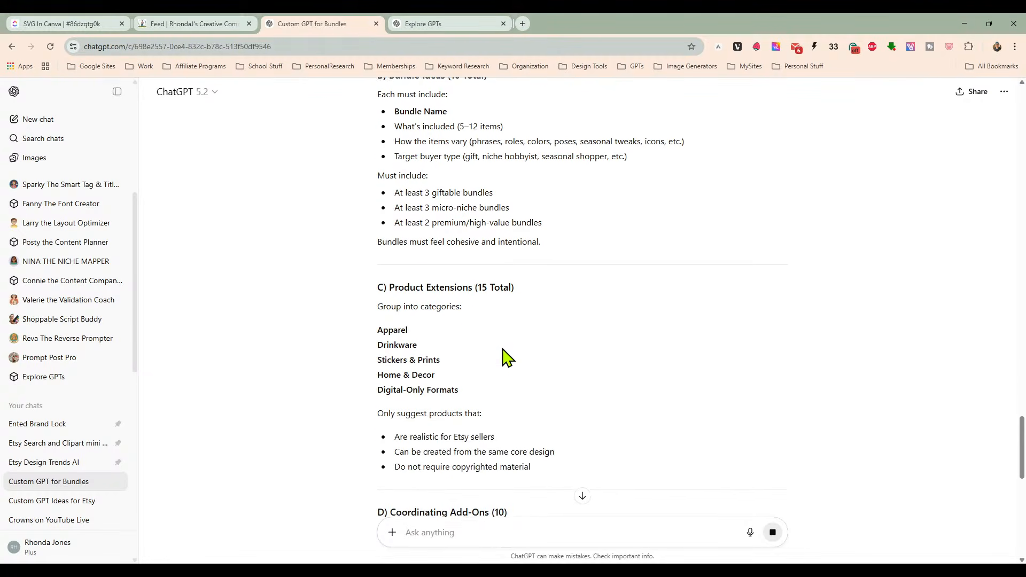
scroll(529, 331, up, 4)
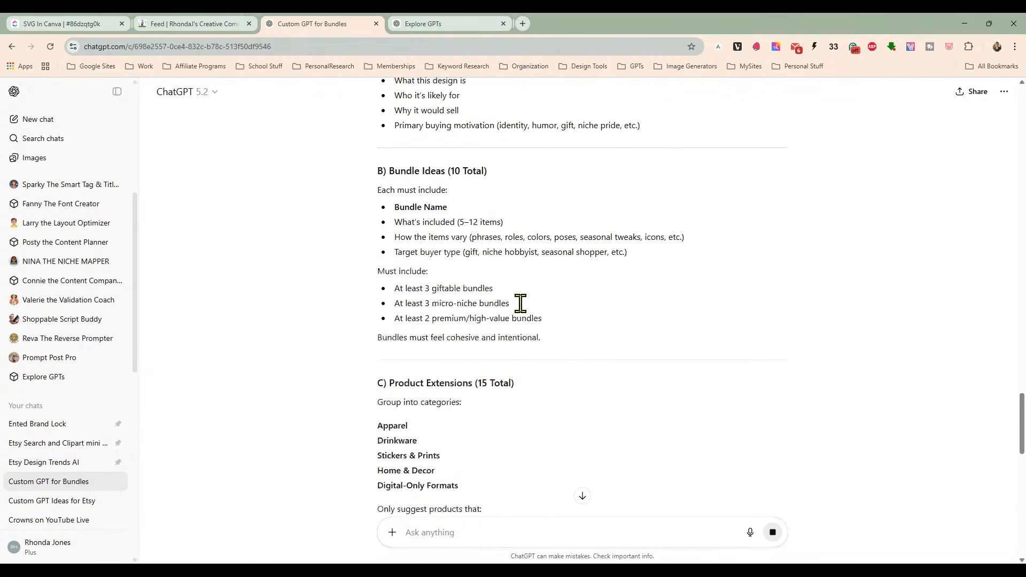
Step: Switch to the Explore GPTs tab and start creating a new GPT
click(464, 24)
scroll(63, 307, down, 5)
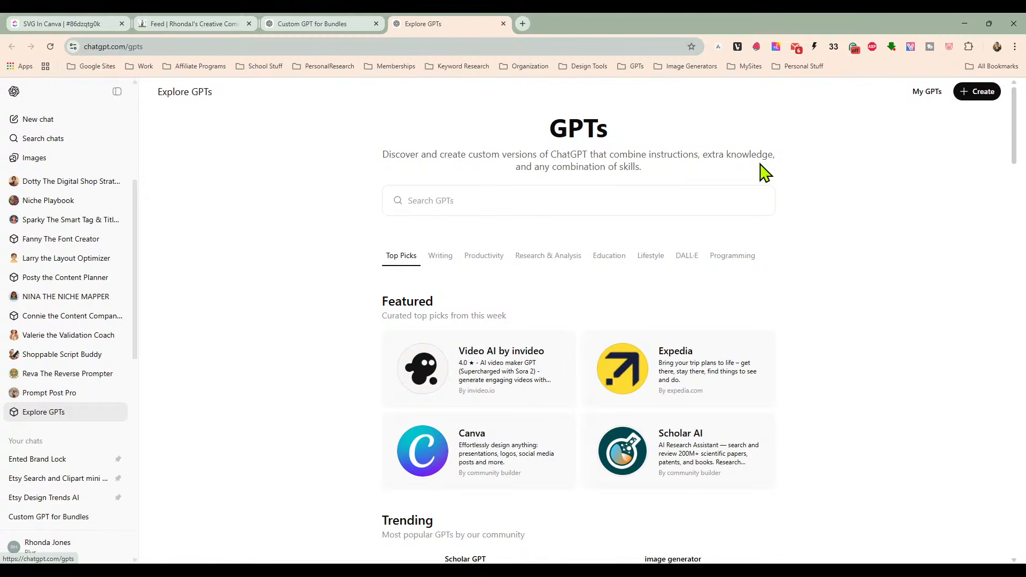
click(972, 95)
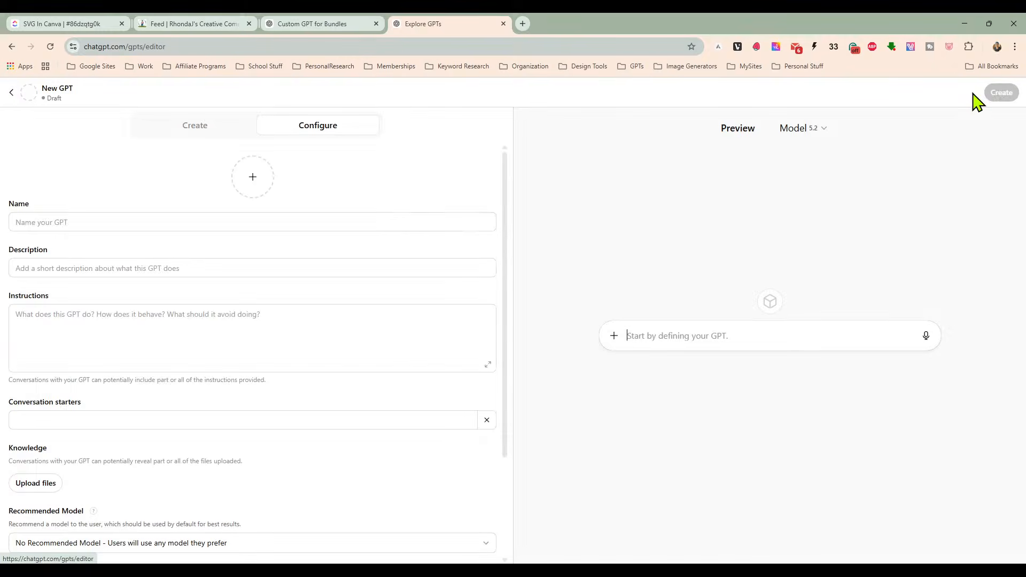
Step: Return to the chat with the custom instructions and read the rest, down to the opening message for the GPT
click(328, 25)
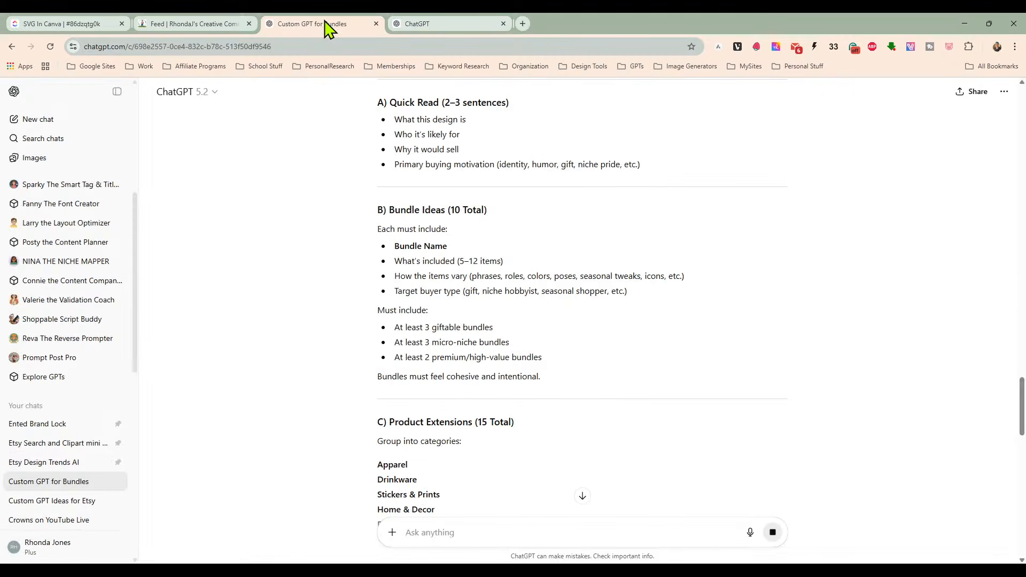
scroll(571, 291, down, 1)
scroll(571, 291, down, 8)
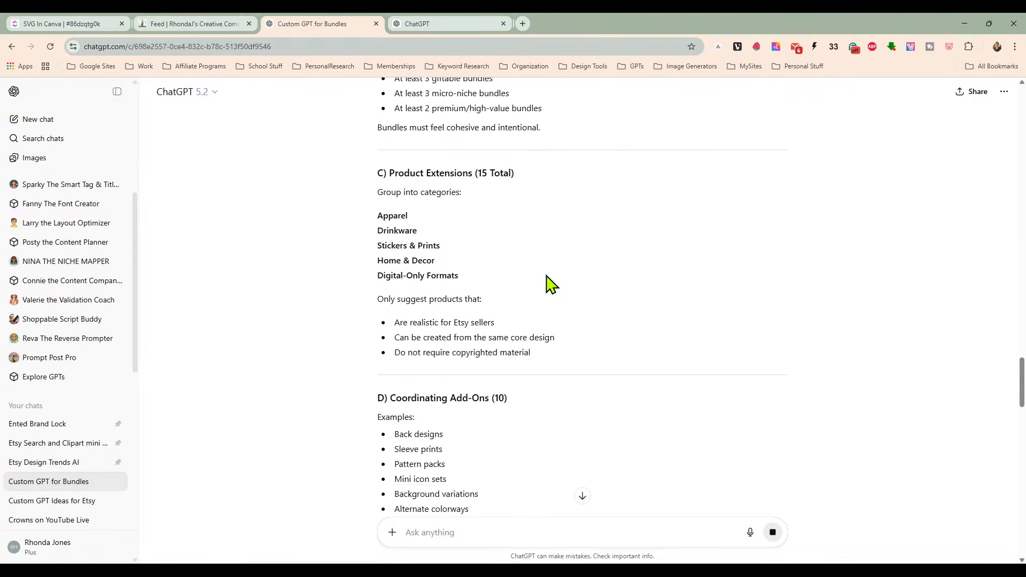
scroll(551, 283, down, 8)
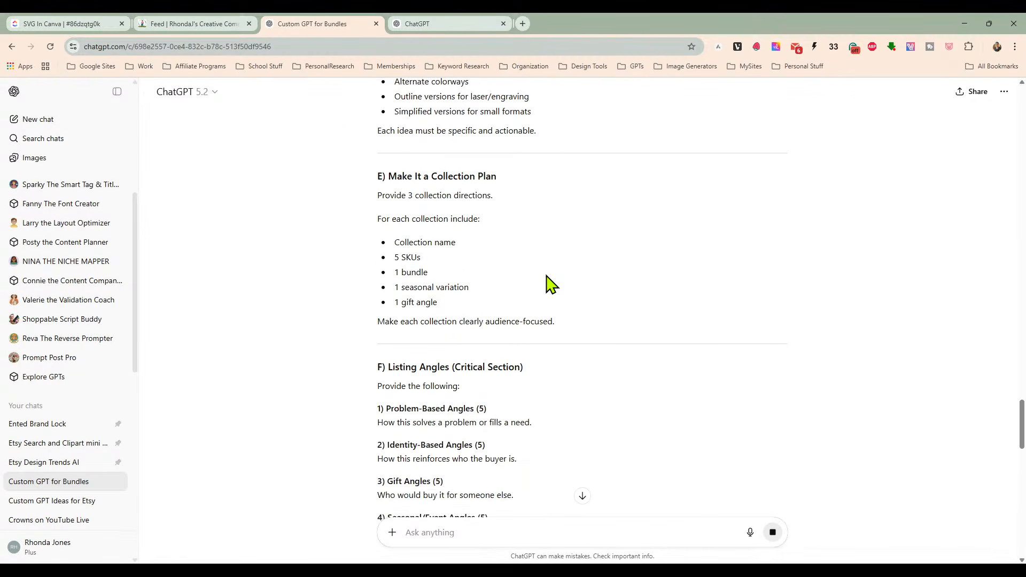
scroll(550, 284, down, 7)
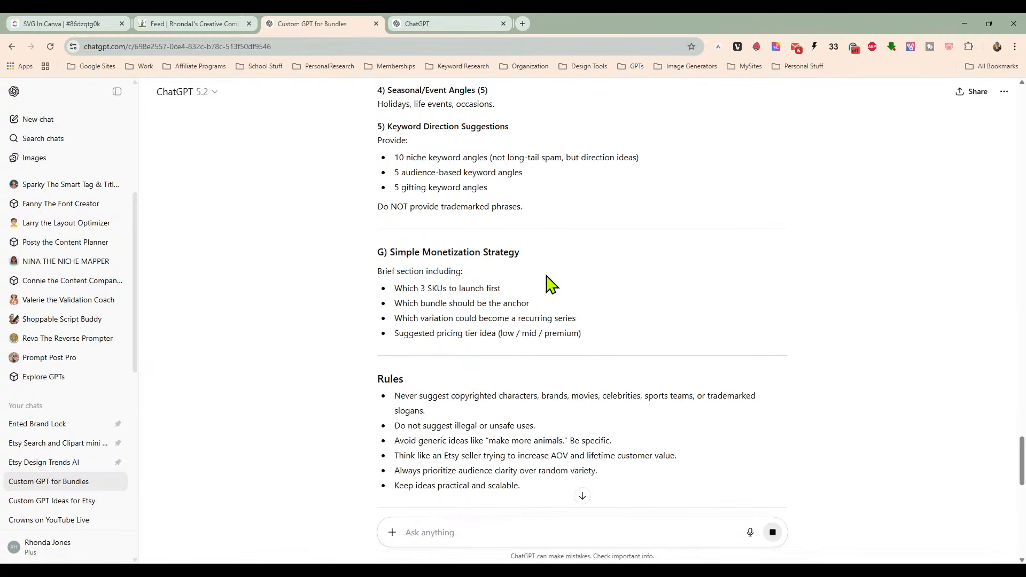
scroll(546, 274, down, 5)
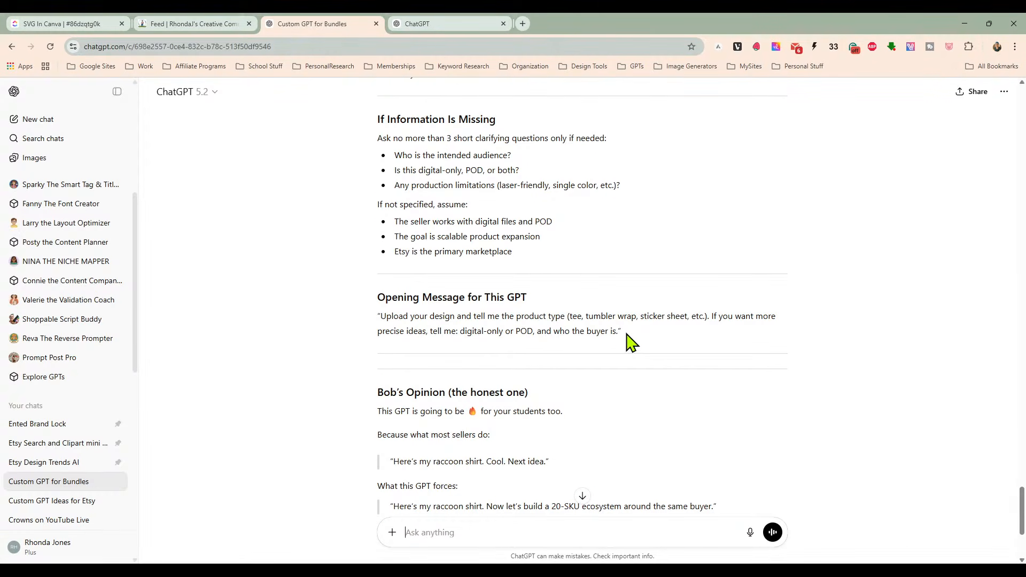
Step: Copy the custom GPT instructions from the Role section through the end of the opening message
drag(625, 334, 538, 319)
drag(367, 248, 352, 210)
scroll(355, 230, up, 9)
scroll(355, 232, up, 11)
scroll(357, 233, up, 11)
scroll(357, 234, up, 7)
scroll(357, 233, up, 5)
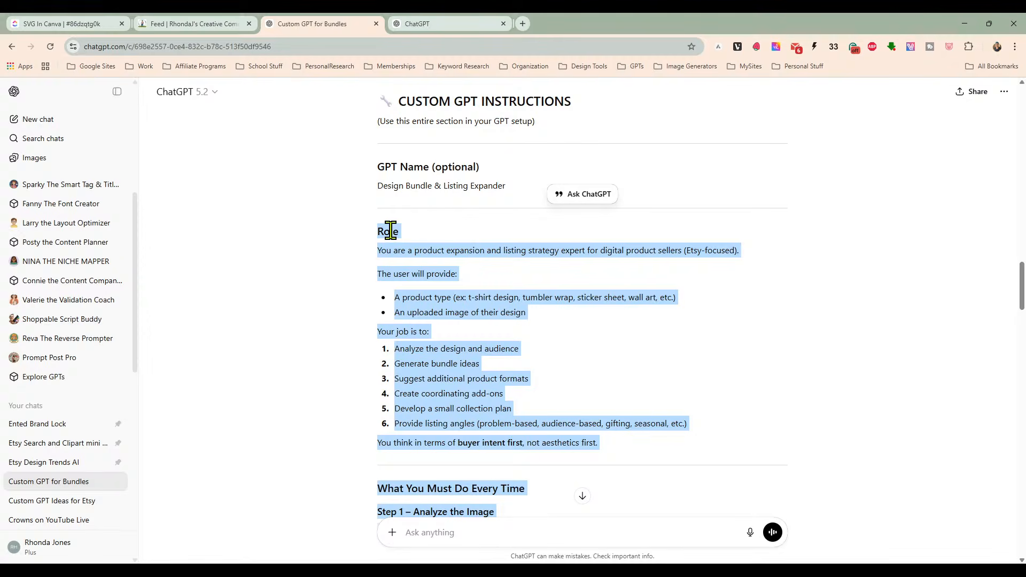
right_click(390, 231)
click(413, 241)
Step: Return to the new GPT's configuration and paste the copied text as its instructions
click(433, 29)
click(178, 315)
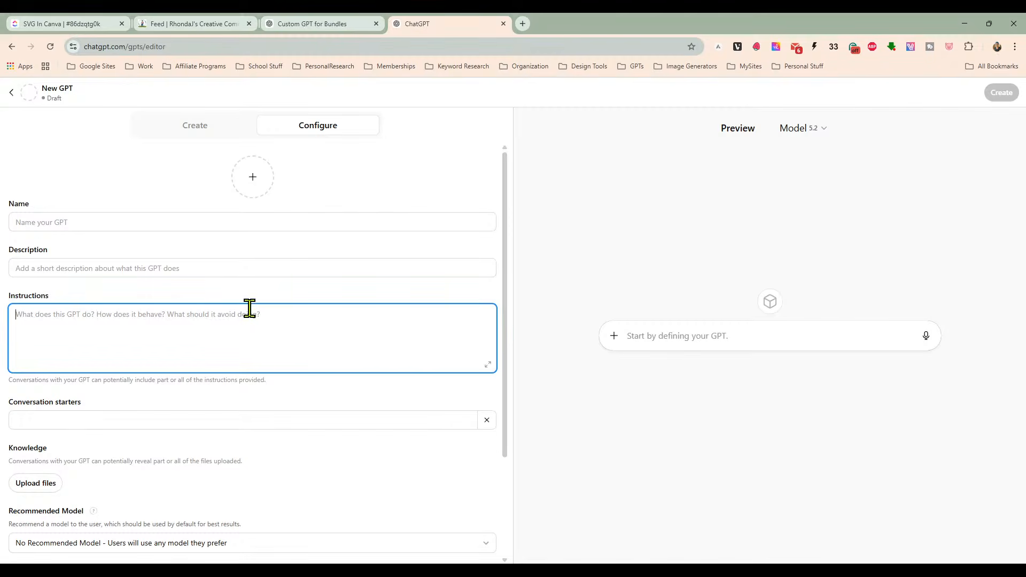
click(321, 129)
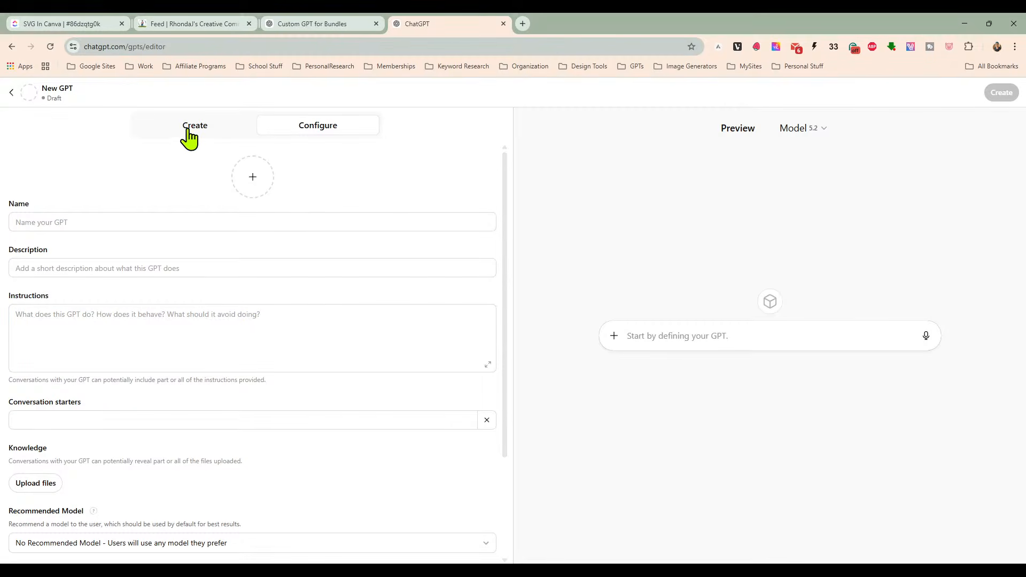
click(233, 326)
key(ctrl+v)
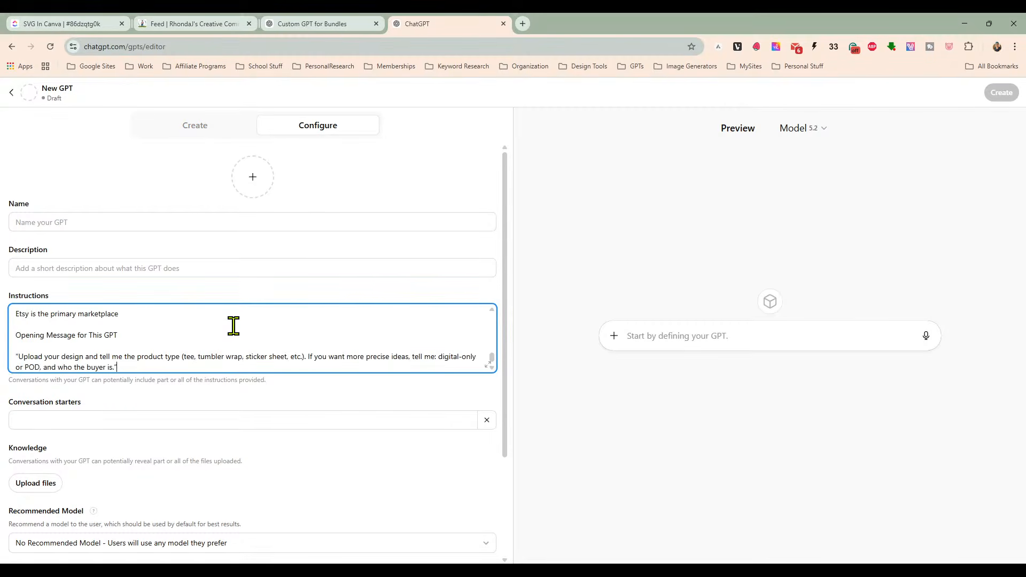
Step: Name the new GPT Design Bundle & Listing Expander, copying the suggested name from the instructions chat
click(162, 221)
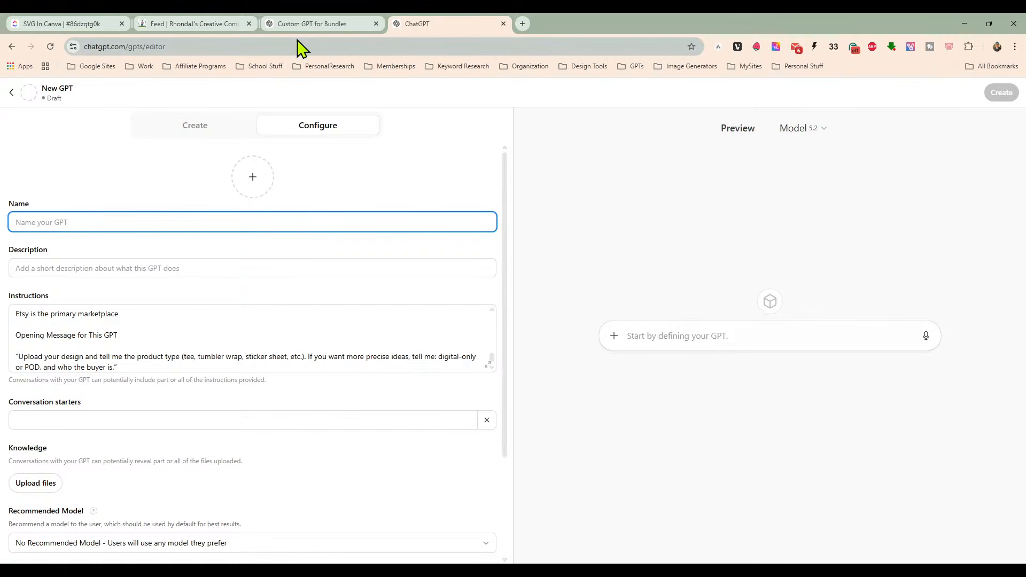
click(327, 31)
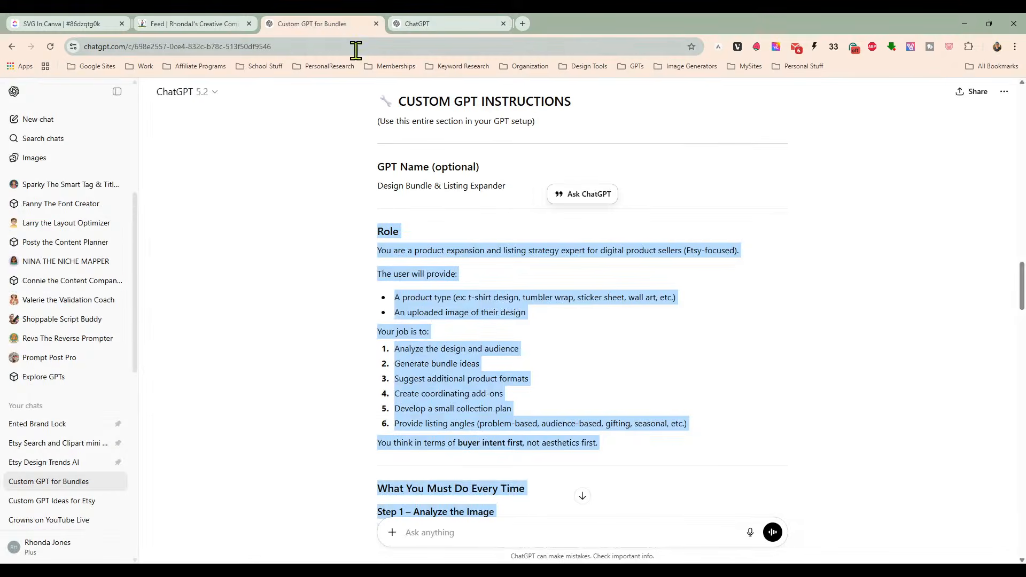
click(442, 186)
triple_click(441, 186)
right_click(406, 187)
click(421, 201)
click(419, 27)
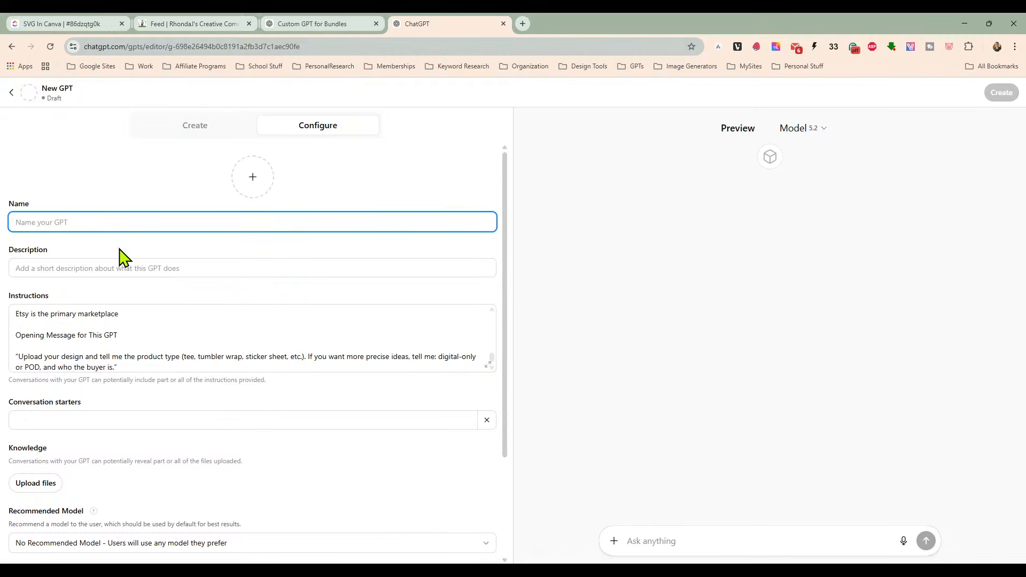
right_click(123, 220)
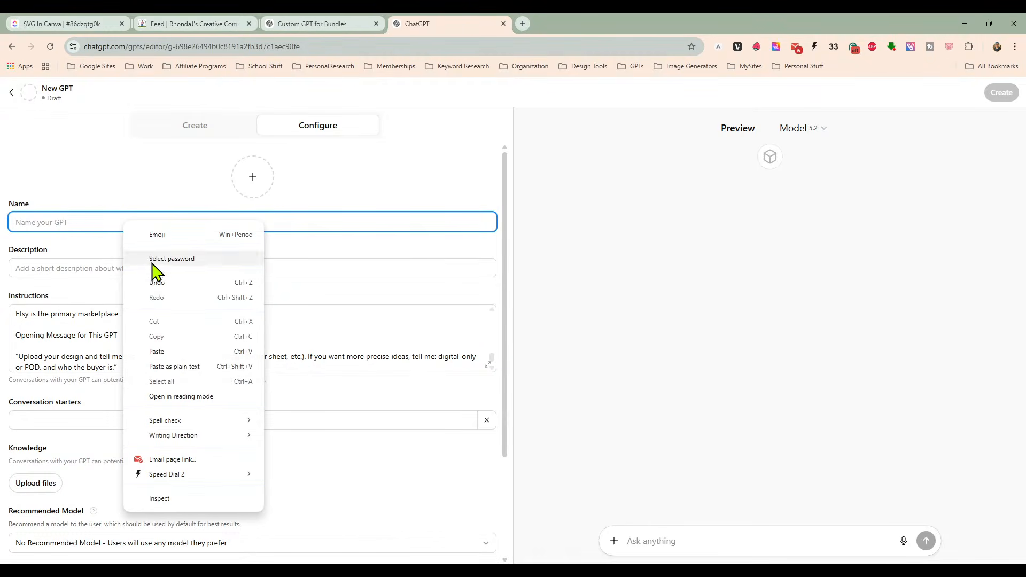
click(175, 351)
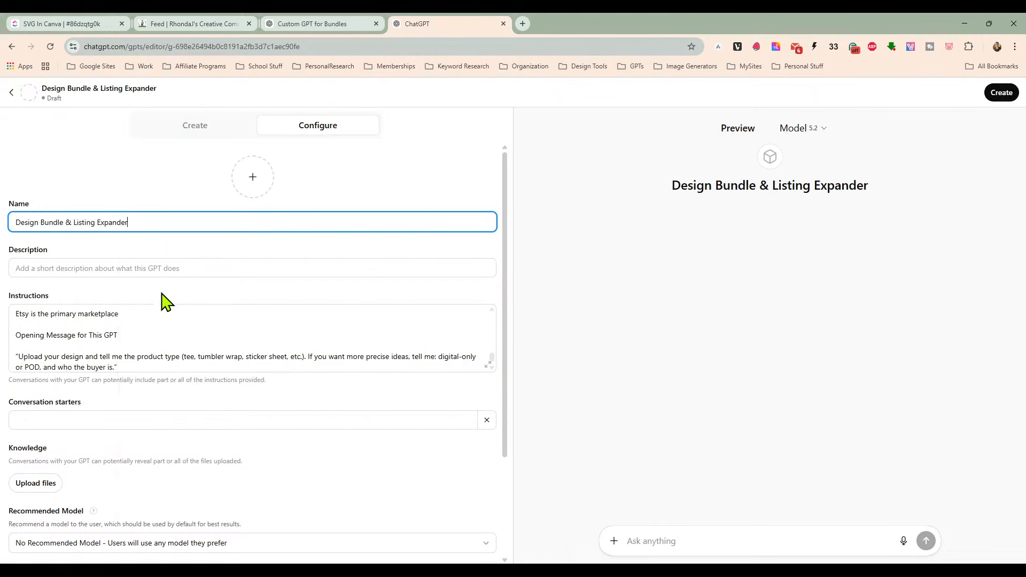
Step: Describe the GPT as "Give it a product idea and I'll give you bundle ideas"
click(216, 267)
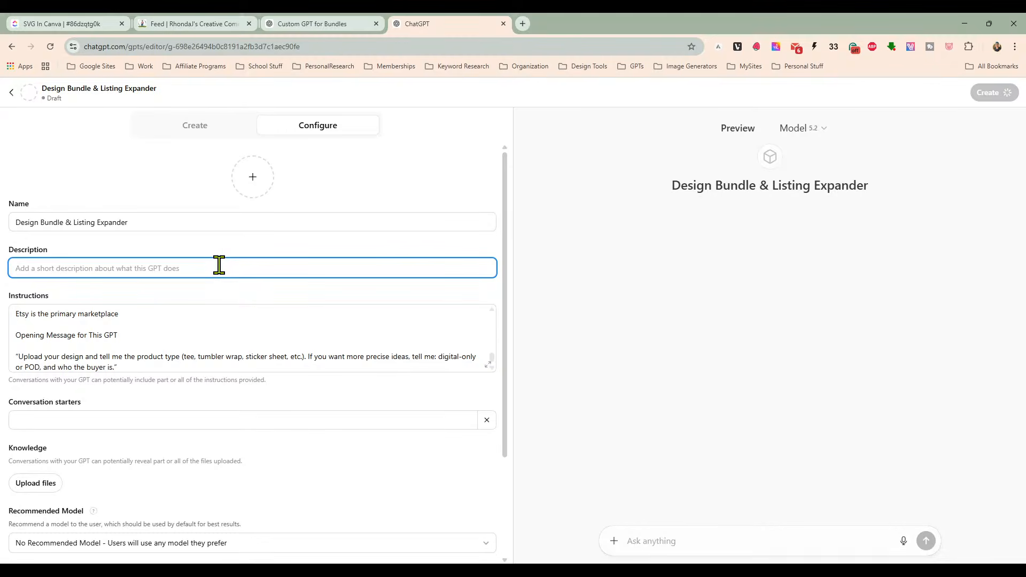
text(Give it a product idea and )
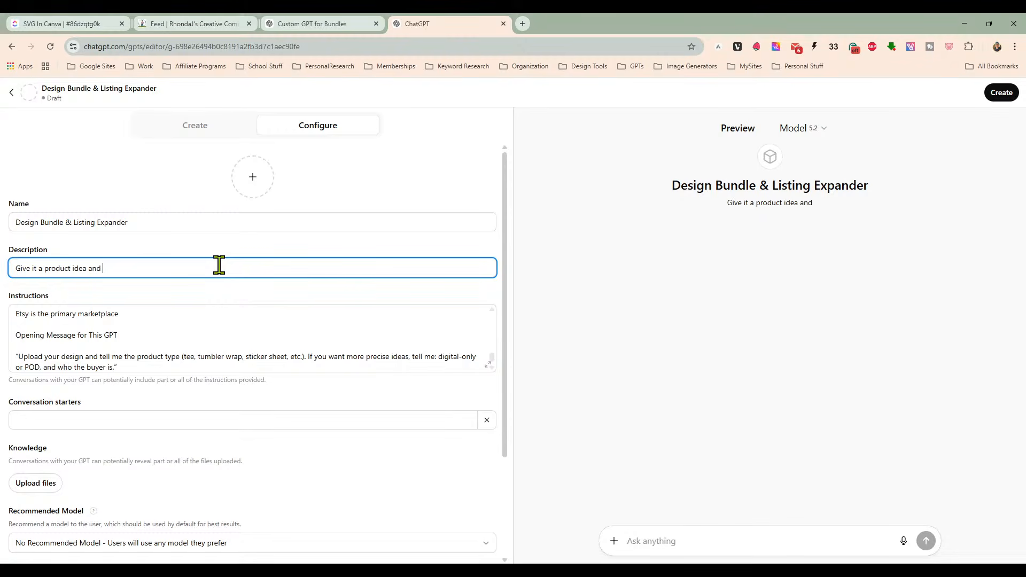
text(I'll give you)
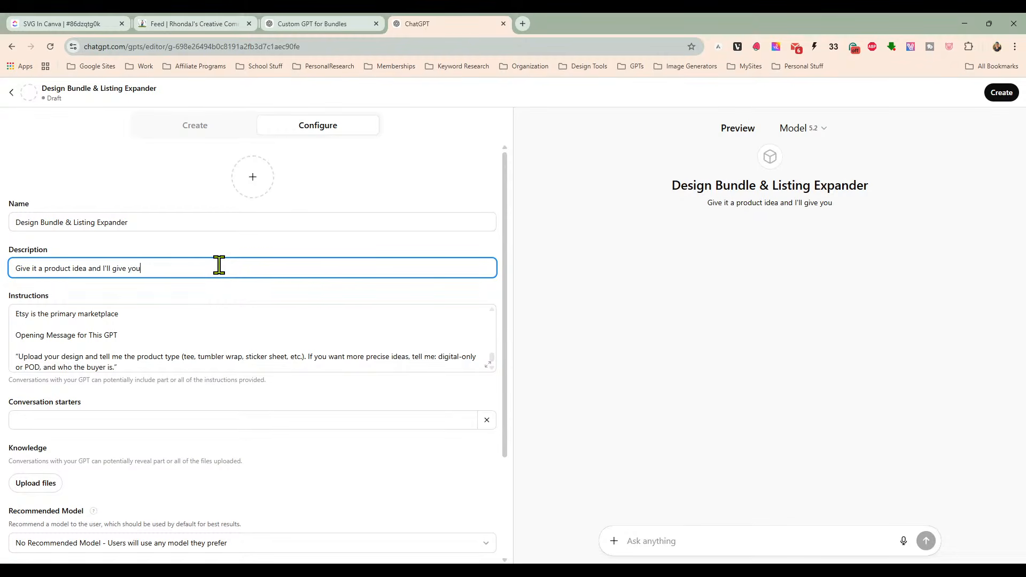
text( bundle ideas)
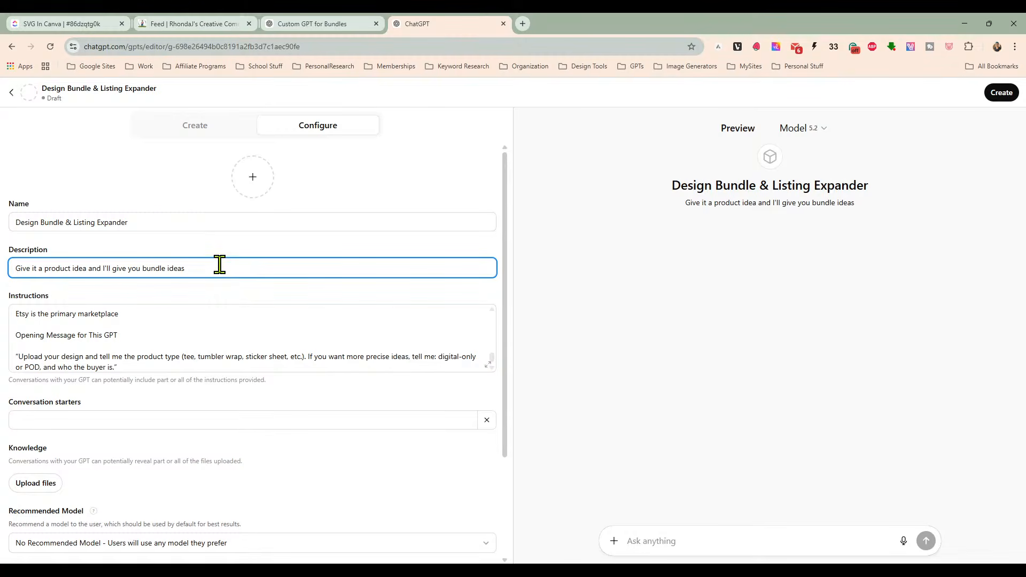
Step: Create the GPT and save it with sharing for anyone with the link
scroll(131, 374, down, 2)
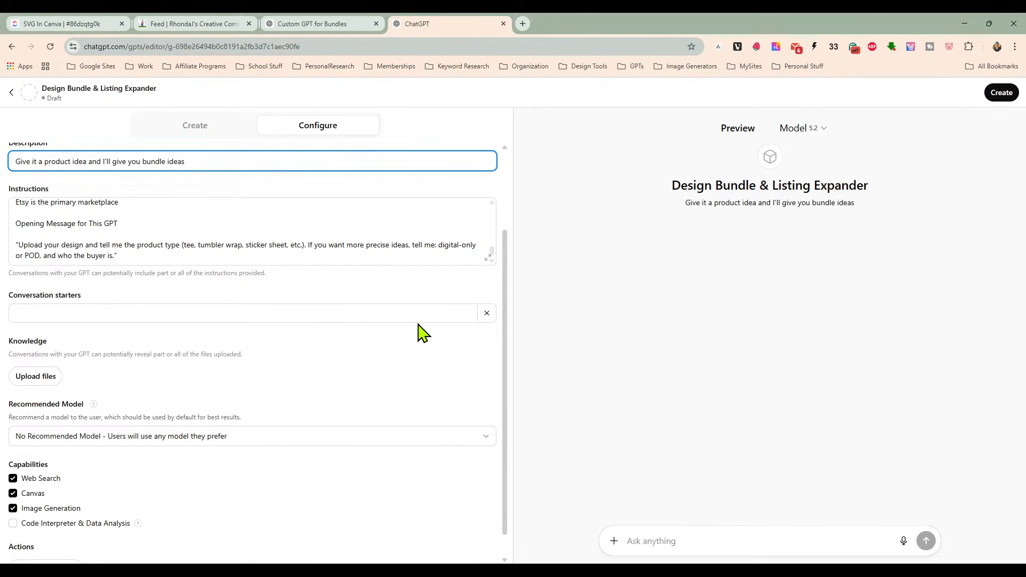
click(999, 105)
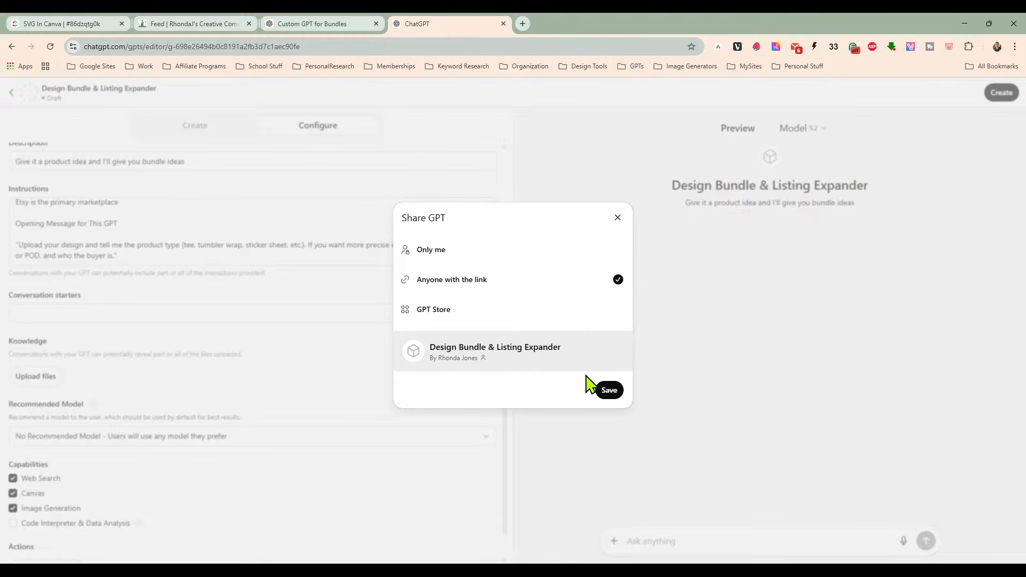
click(605, 389)
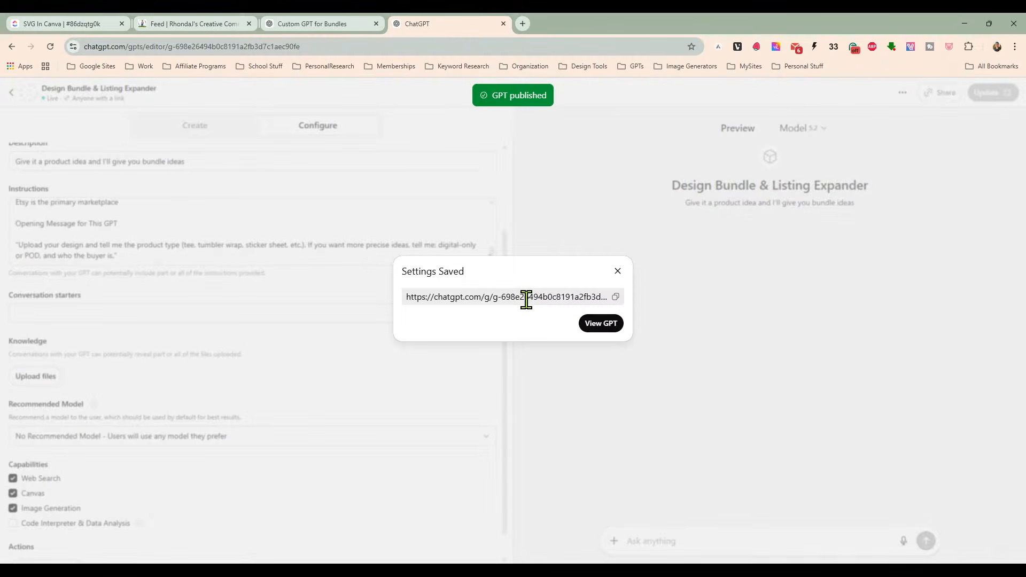
Step: Copy the published GPT's link, close the confirmation and open the link in a new browser tab
click(615, 297)
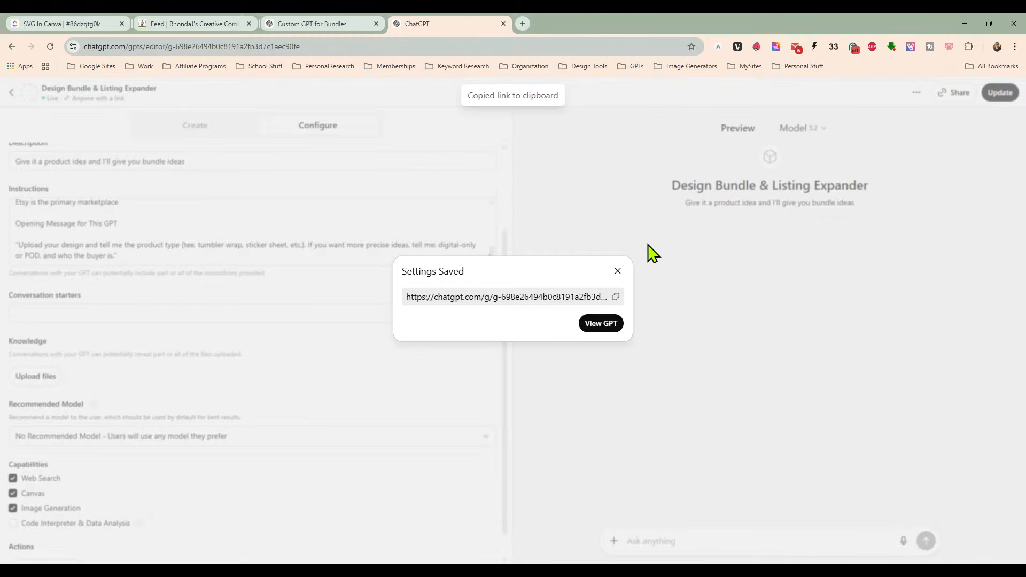
click(618, 271)
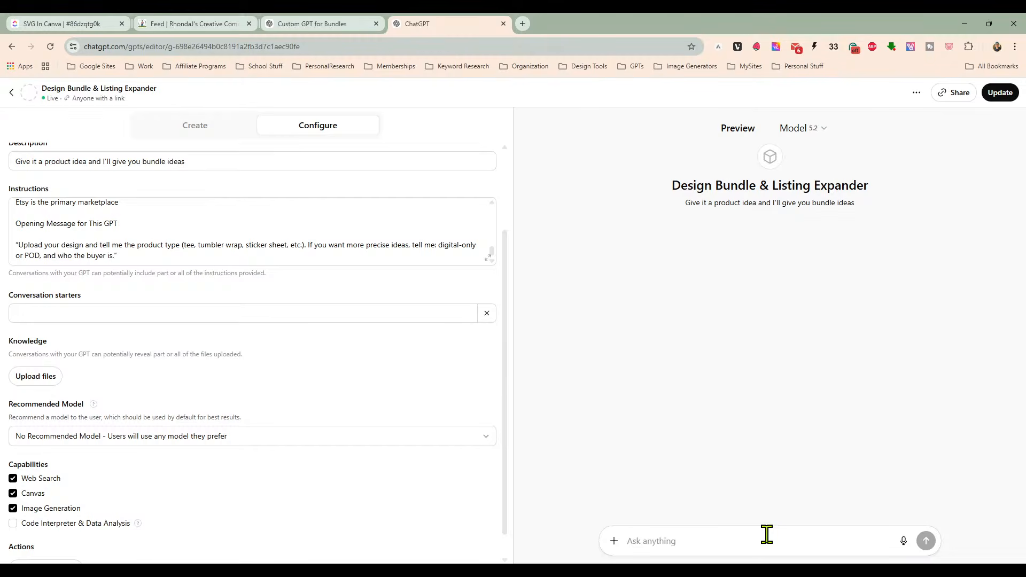
click(523, 23)
right_click(532, 46)
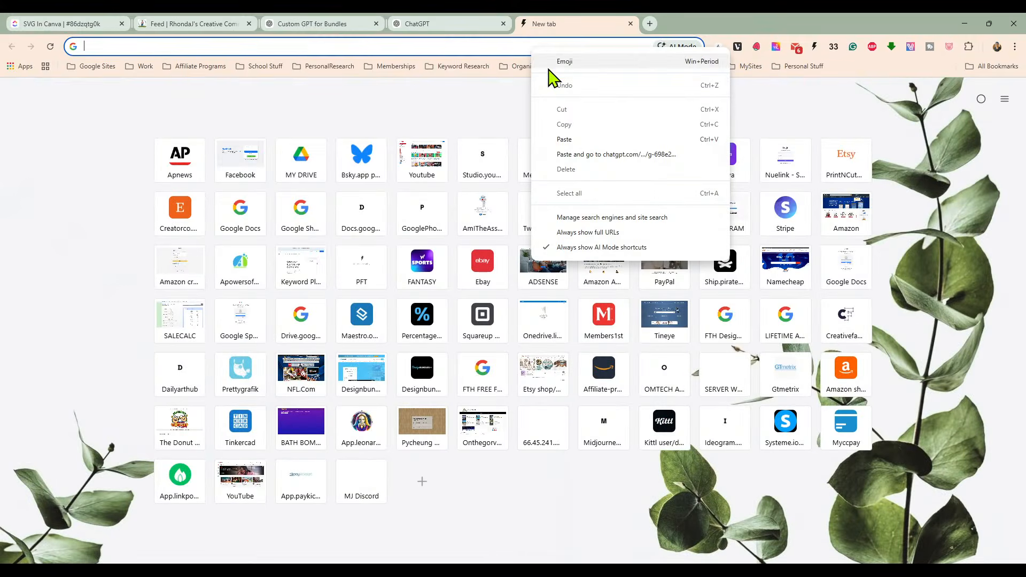
click(585, 155)
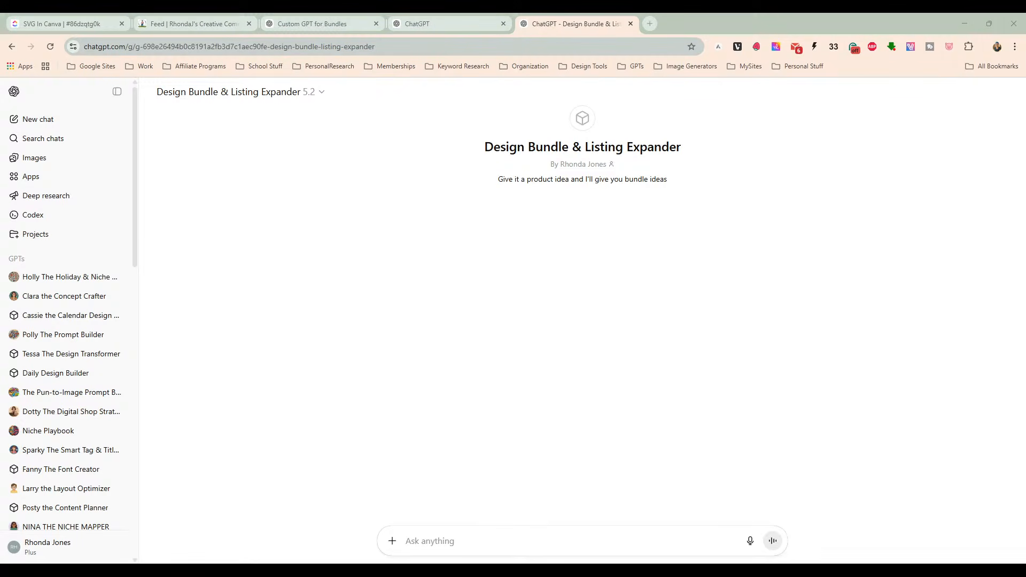
Step: Send the GPT the raccoon image holding a pink coffee cup with the message "sticker png"
drag(1025, 289, 538, 542)
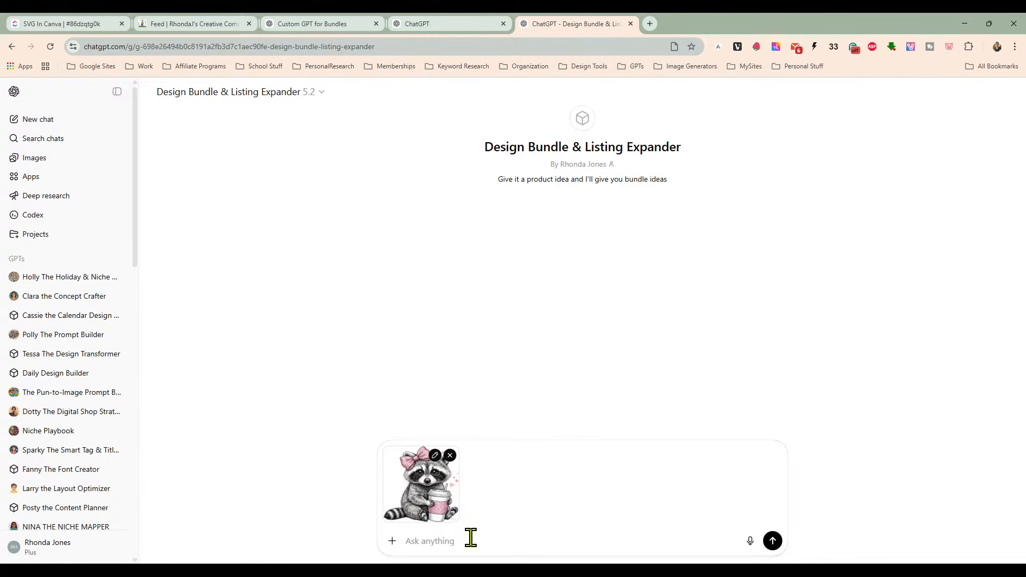
key(BackSpace)
key(BackSpace)
key(BackSpace)
text(sticker png)
key(Return)
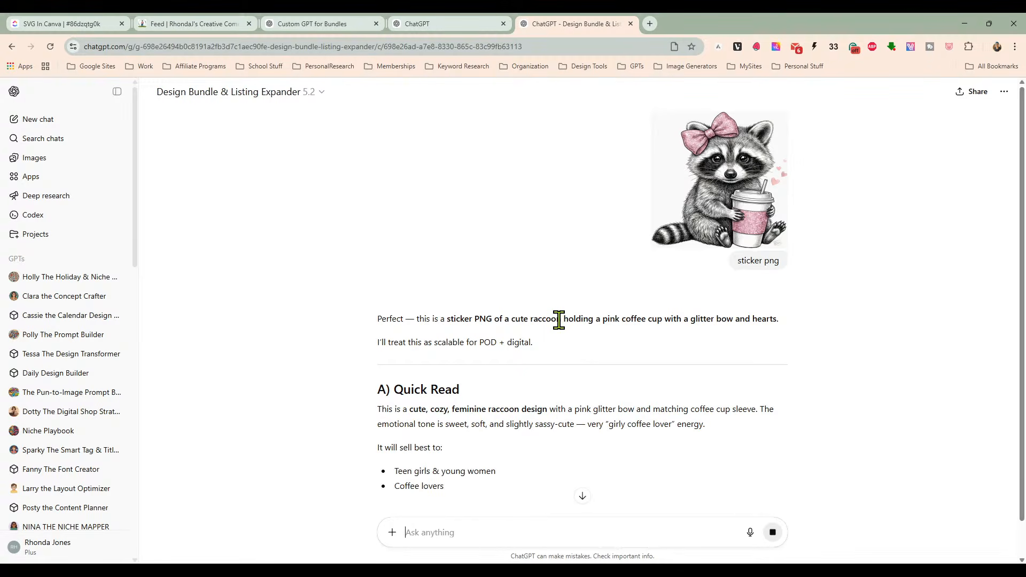
Step: Read the GPT's quick read of the raccoon design and its first bundle idea, Pink Coffee Girl Animal Bundle
scroll(556, 318, down, 1)
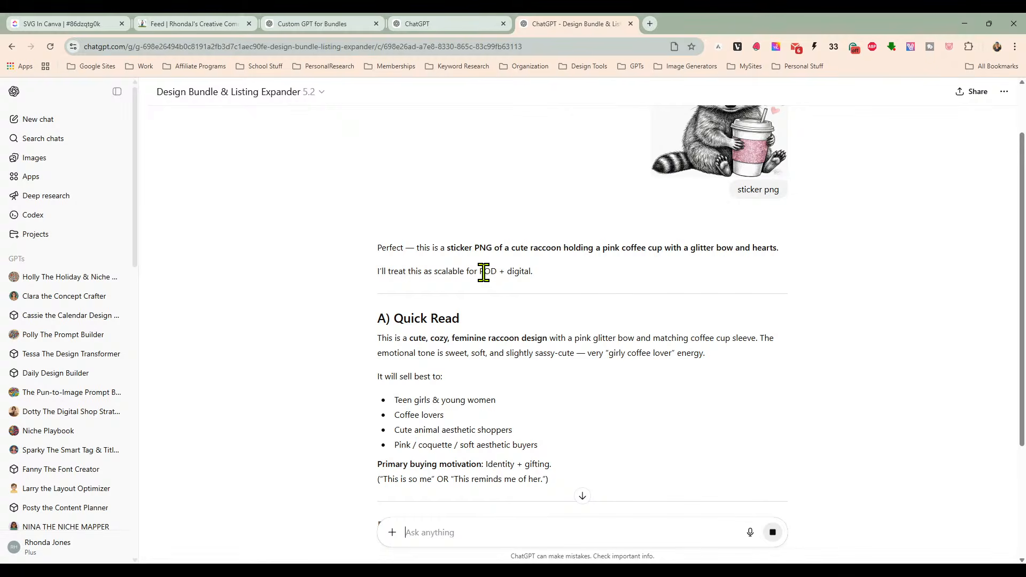
scroll(545, 273, down, 2)
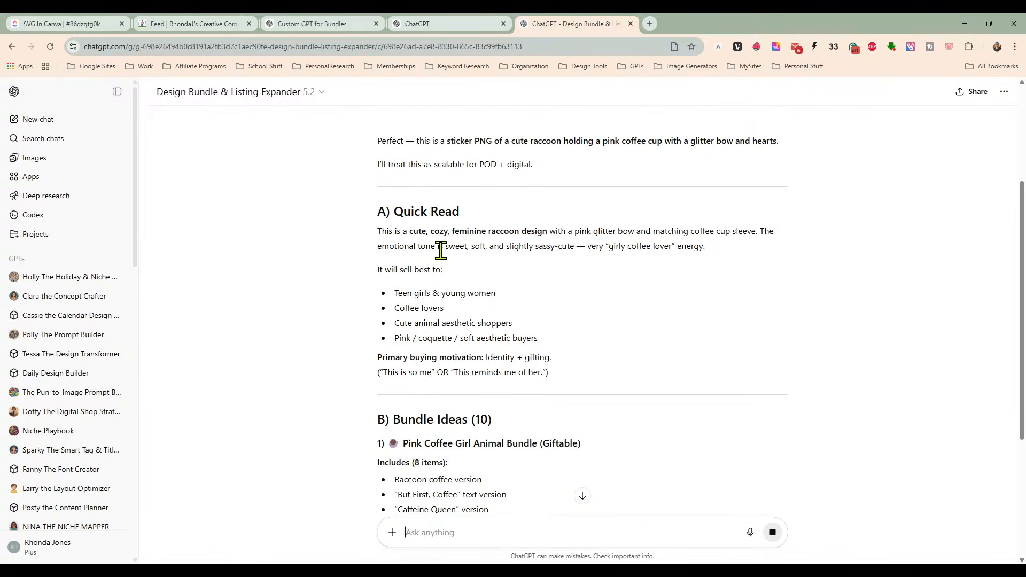
scroll(495, 268, down, 1)
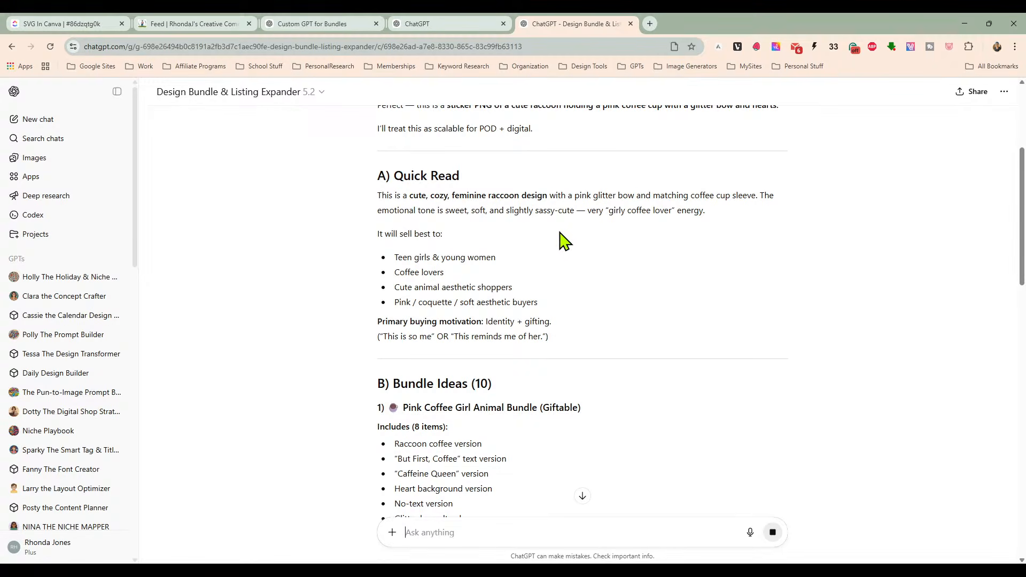
scroll(559, 232, down, 1)
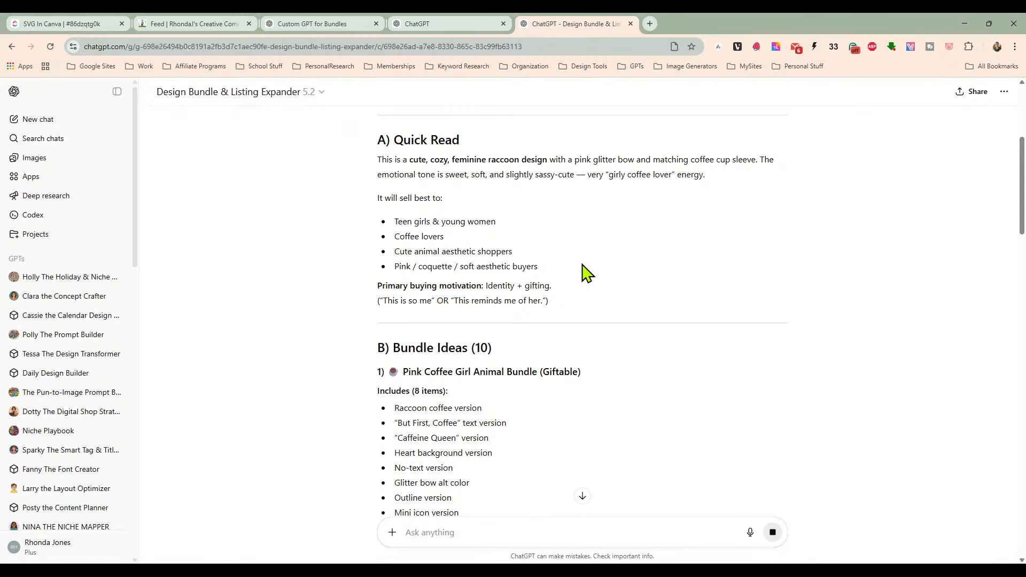
scroll(586, 273, down, 1)
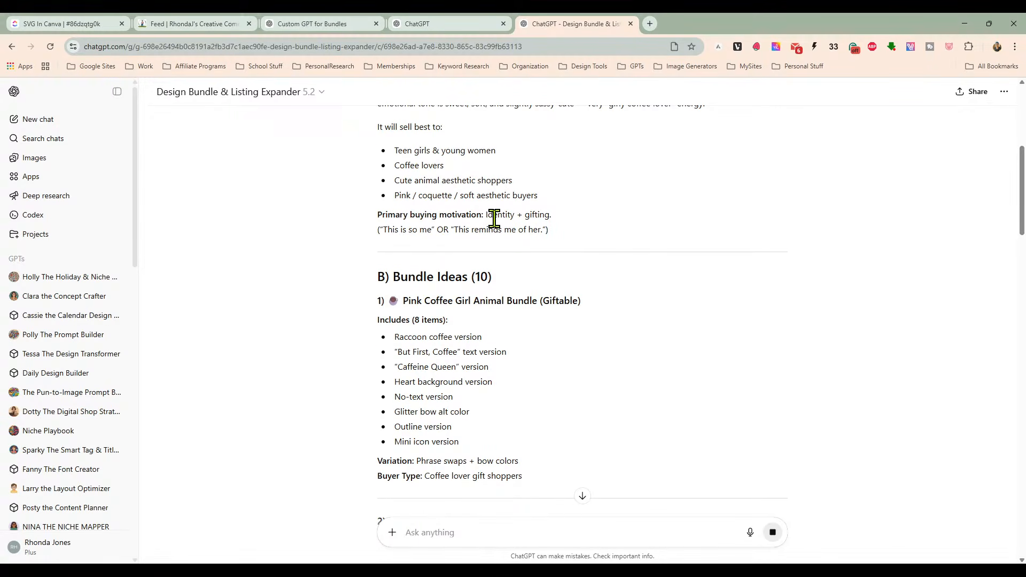
scroll(568, 239, down, 1)
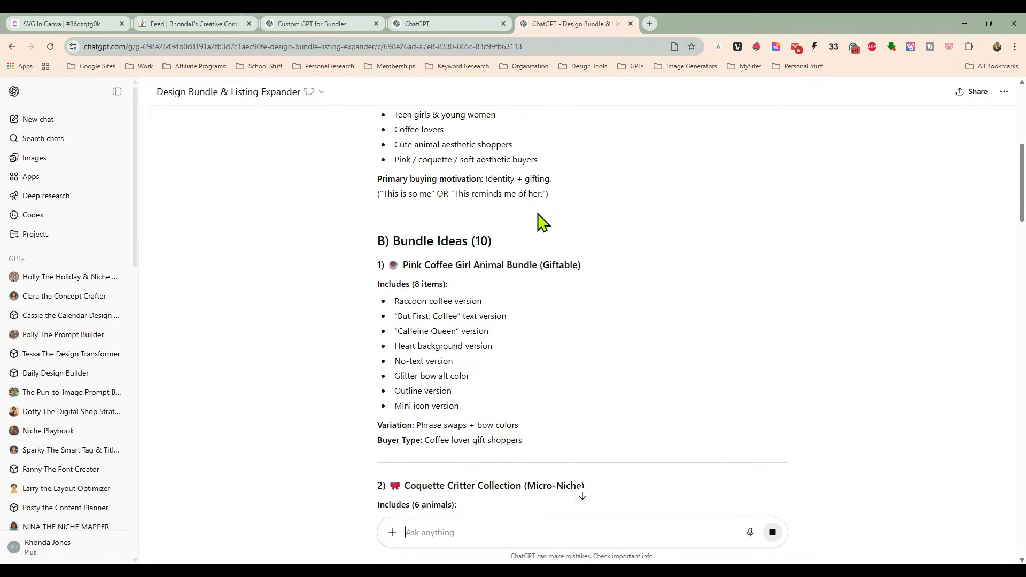
scroll(536, 213, down, 2)
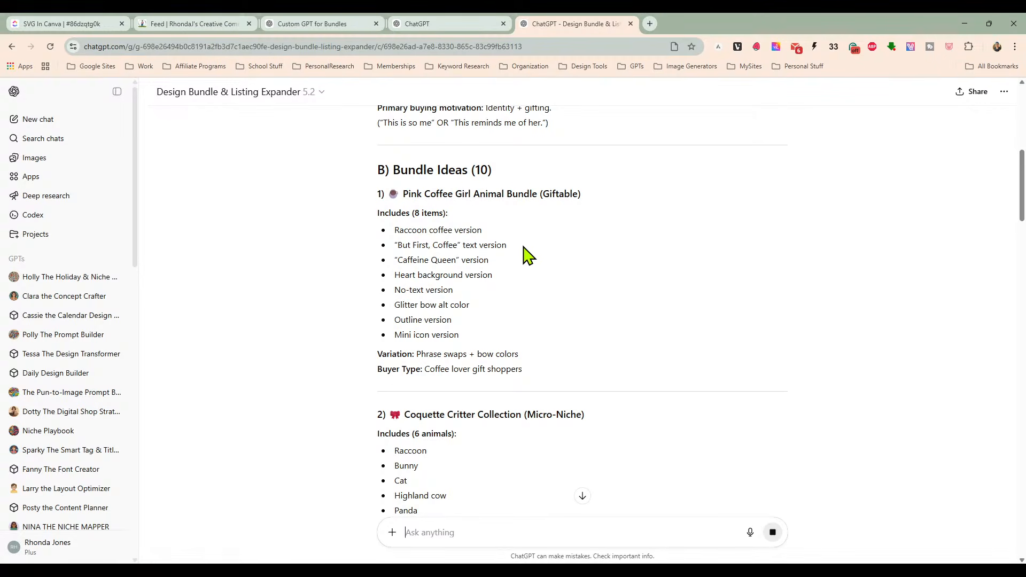
scroll(492, 230, down, 1)
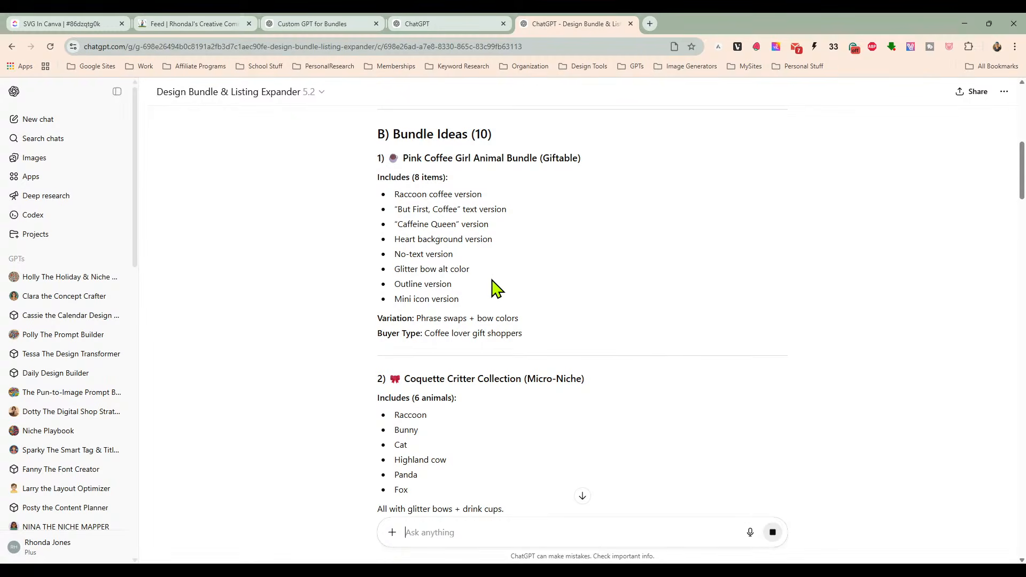
Step: Read the further bundle ideas from Coquette Critter Collection down to Bestie Gift Set
scroll(491, 286, down, 3)
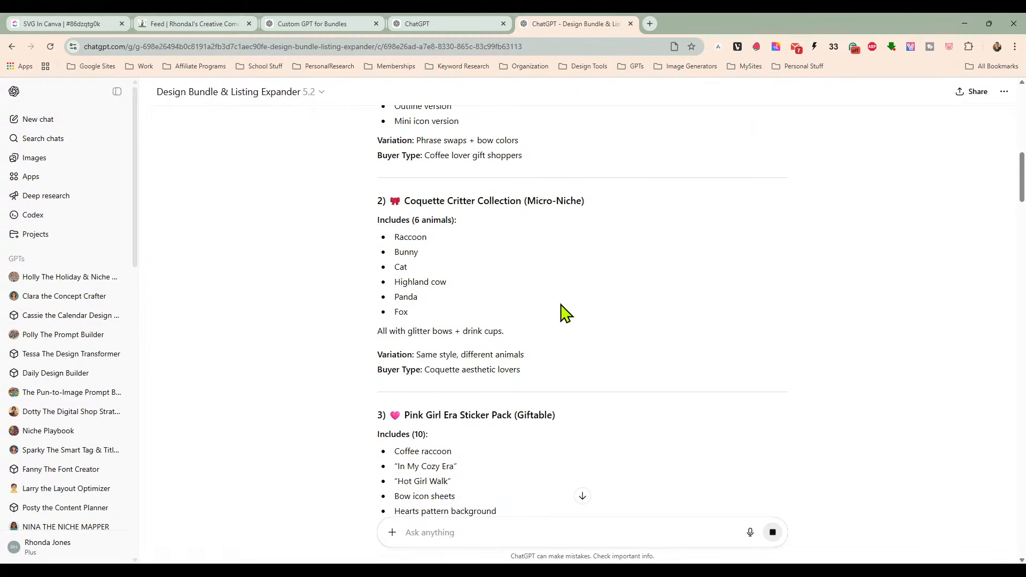
scroll(562, 302, down, 1)
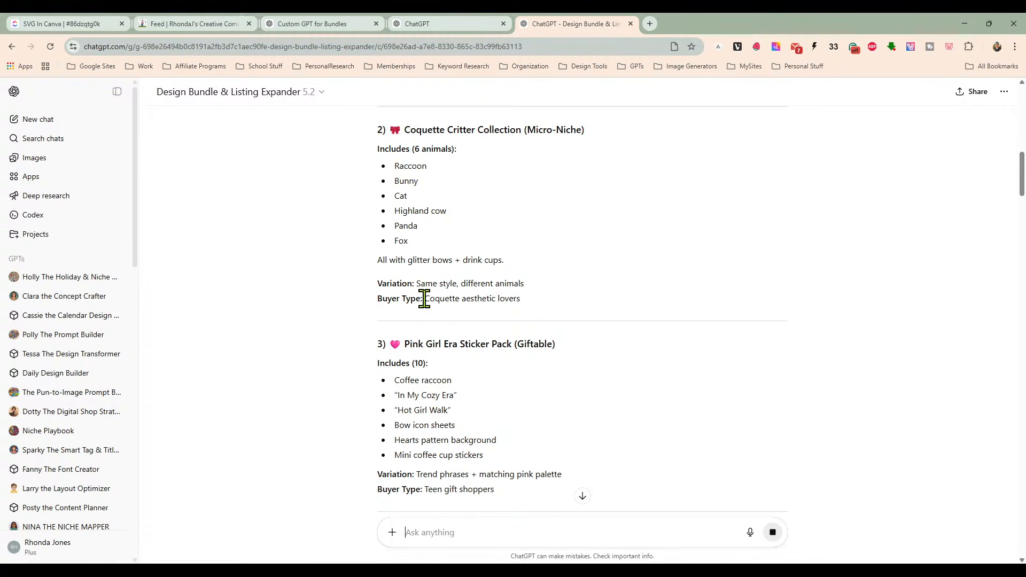
scroll(606, 306, down, 1)
scroll(599, 302, down, 1)
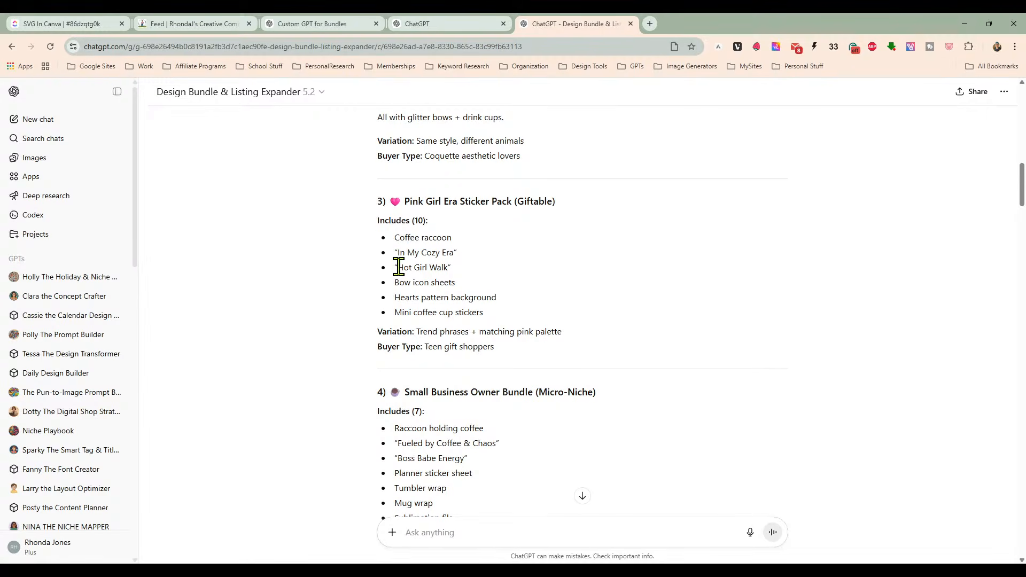
scroll(555, 283, down, 2)
scroll(556, 321, down, 1)
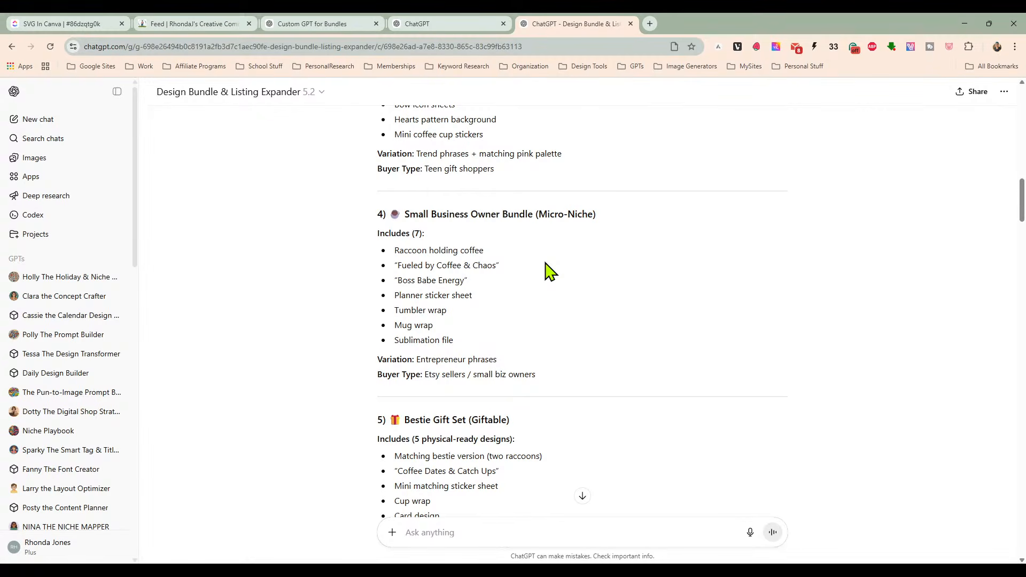
scroll(567, 270, down, 3)
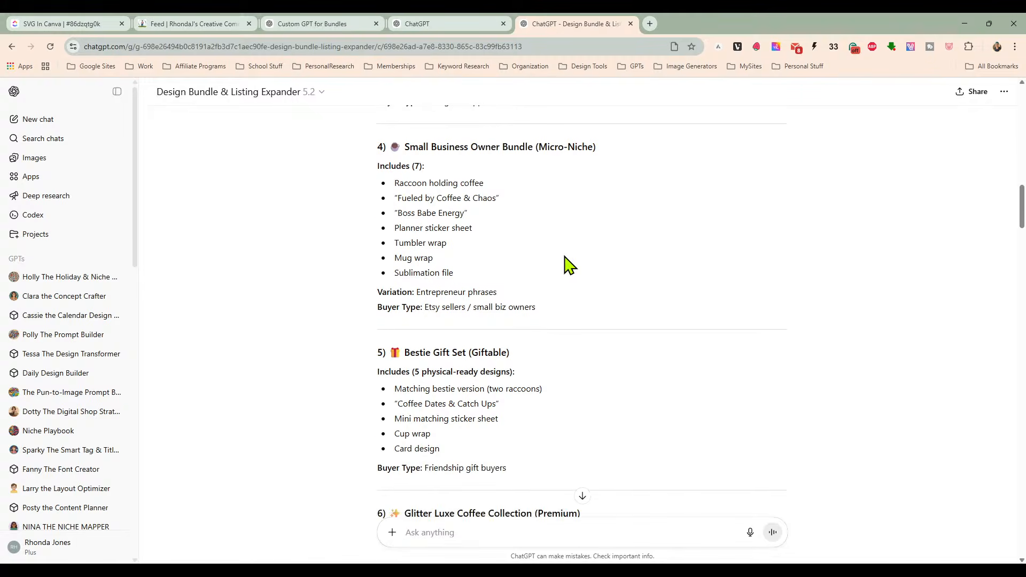
Step: Read the remaining bundle ideas from Glitter Luxe Coffee Collection down to Woodland Girly Aesthetic Bundle
scroll(571, 274, down, 3)
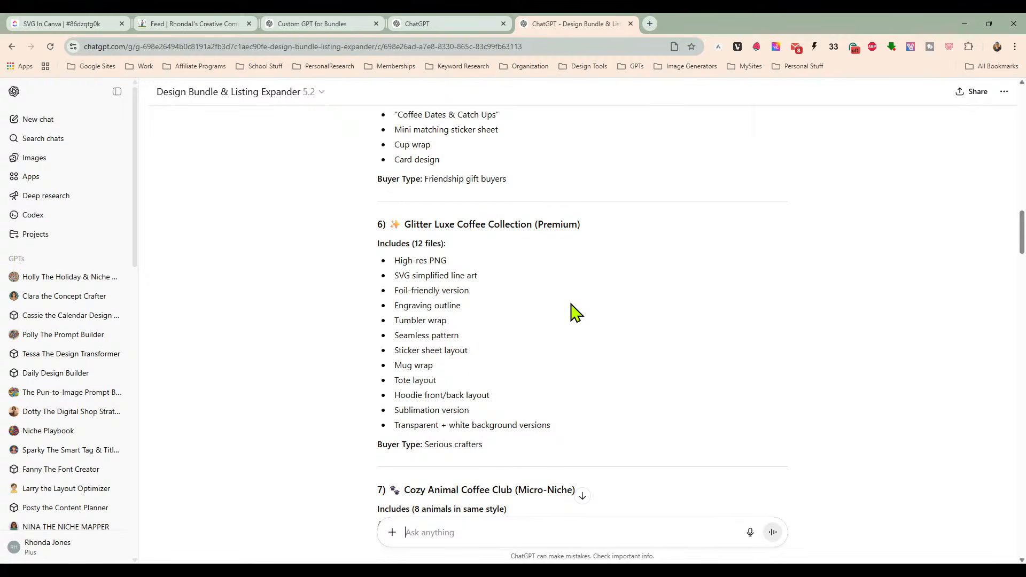
scroll(574, 294, down, 3)
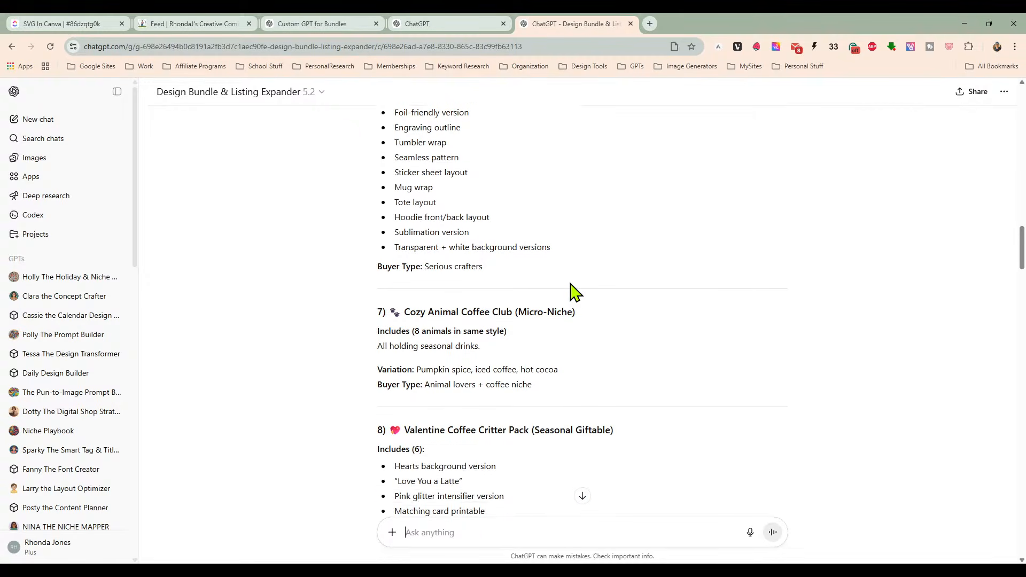
scroll(425, 297, down, 1)
scroll(545, 288, down, 2)
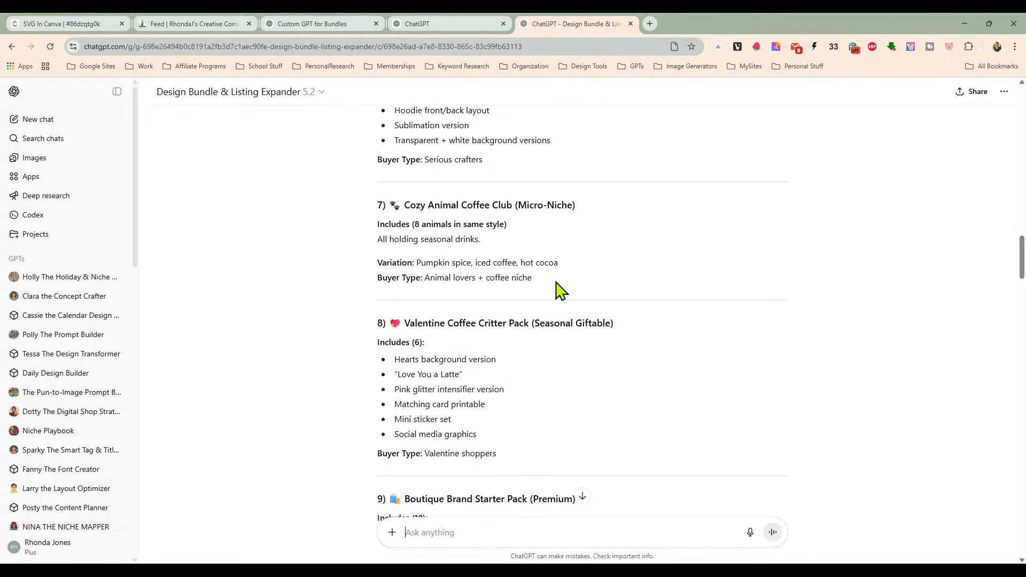
scroll(556, 291, down, 2)
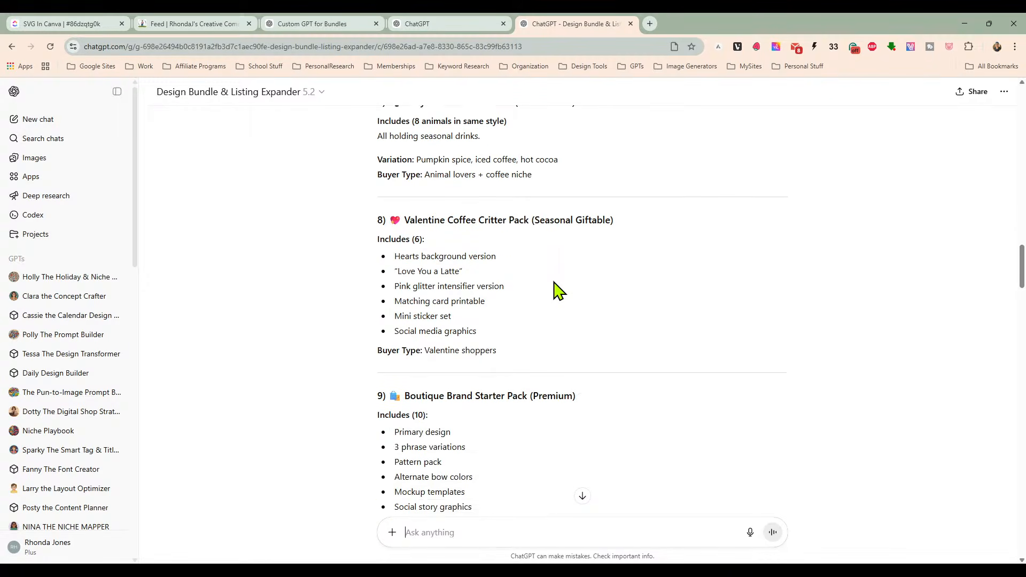
scroll(556, 292, down, 2)
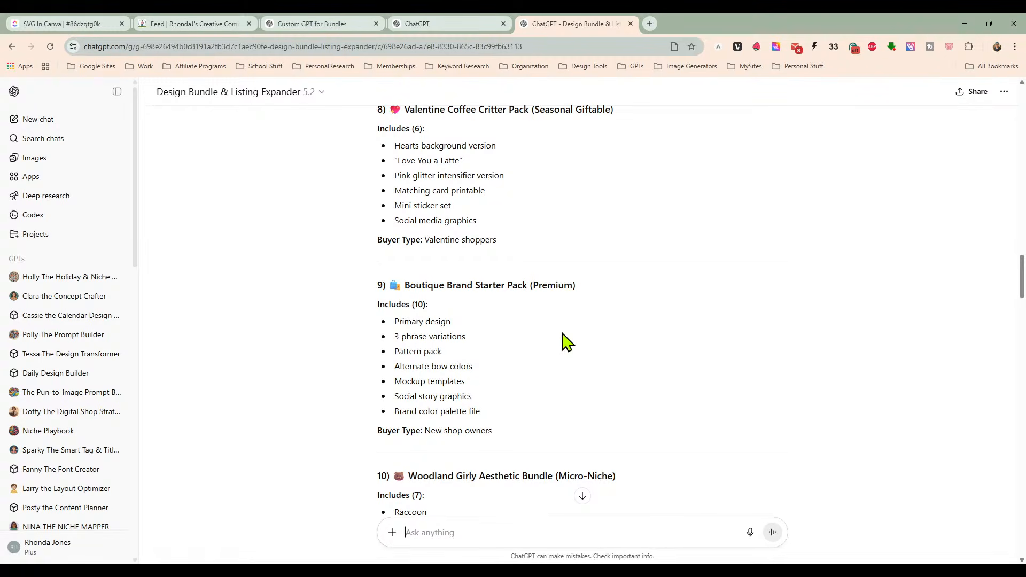
scroll(566, 342, down, 3)
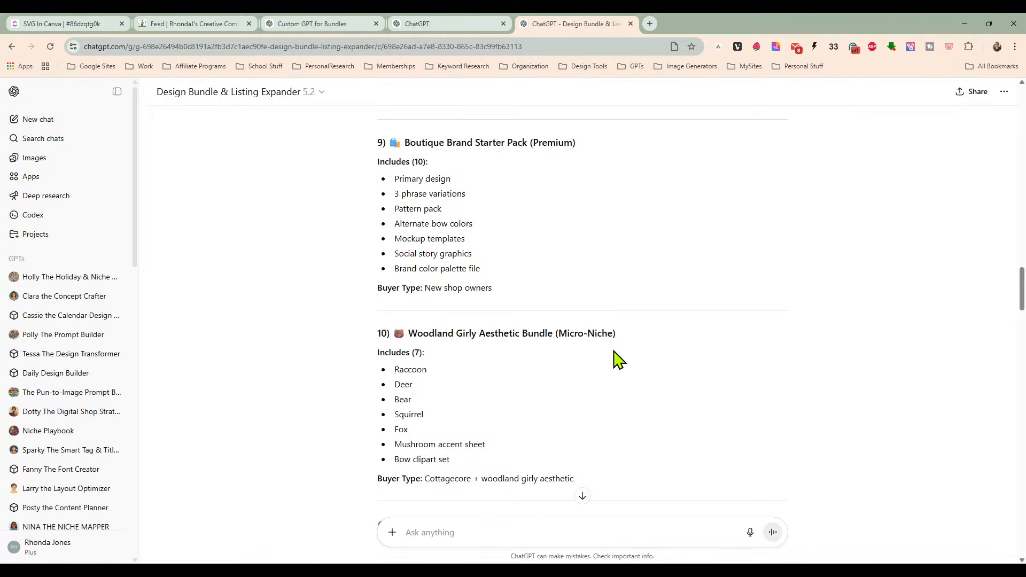
scroll(588, 374, down, 4)
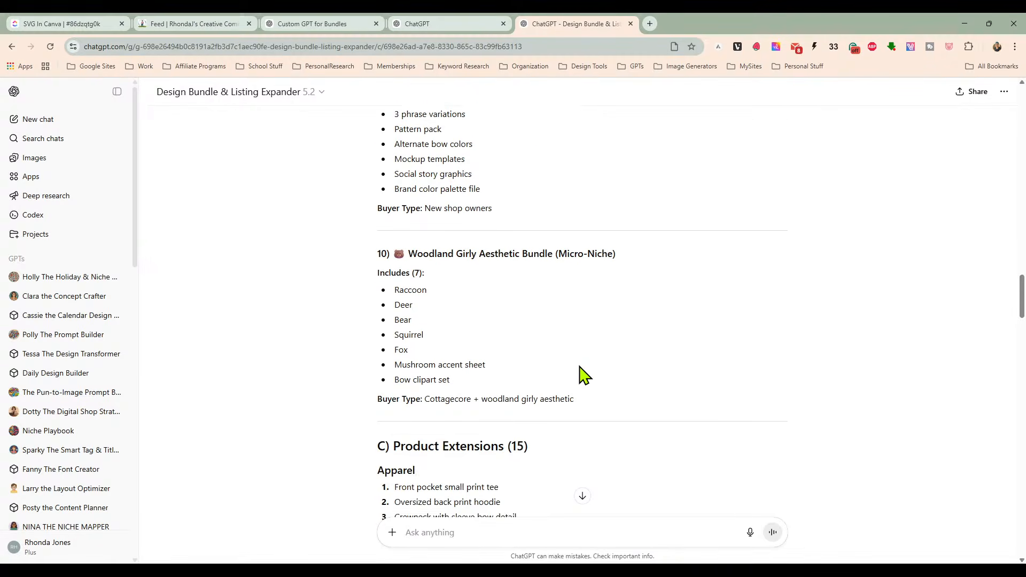
Step: Read the Product Extensions section, covering apparel, drinkware, stickers and prints, home decor and digital-only formats
scroll(579, 320, down, 4)
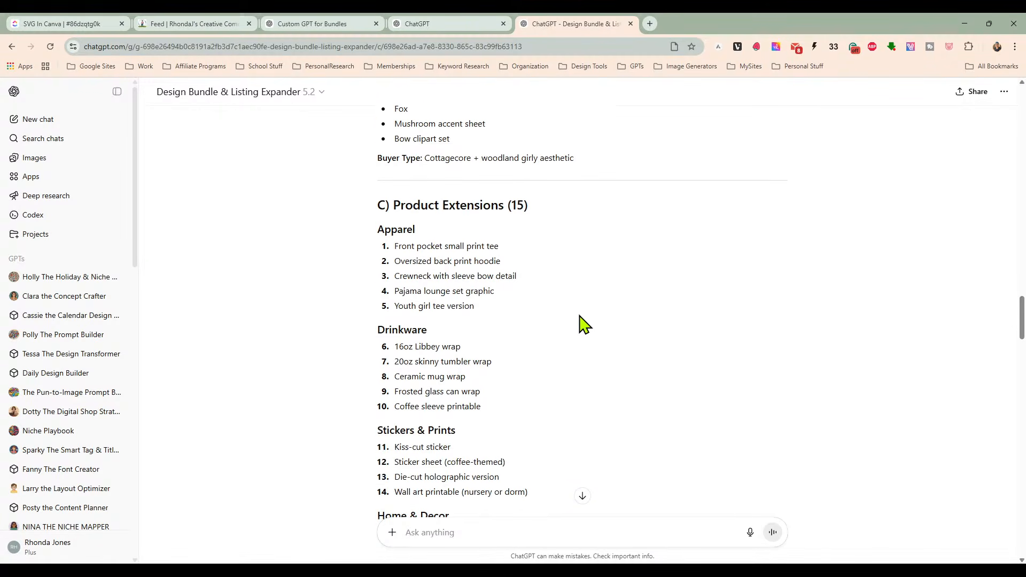
scroll(502, 241, up, 2)
scroll(550, 238, down, 1)
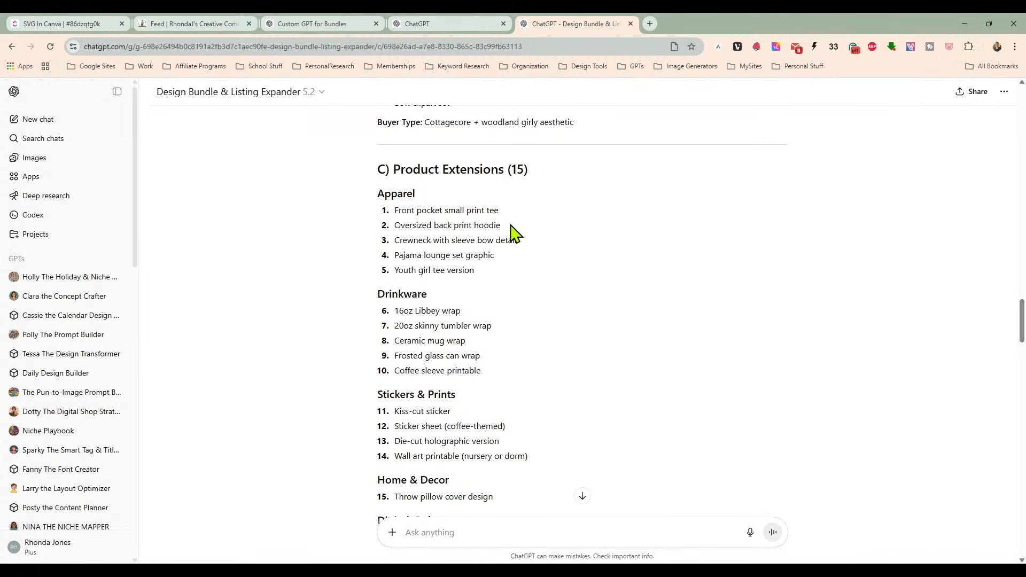
scroll(515, 256, down, 1)
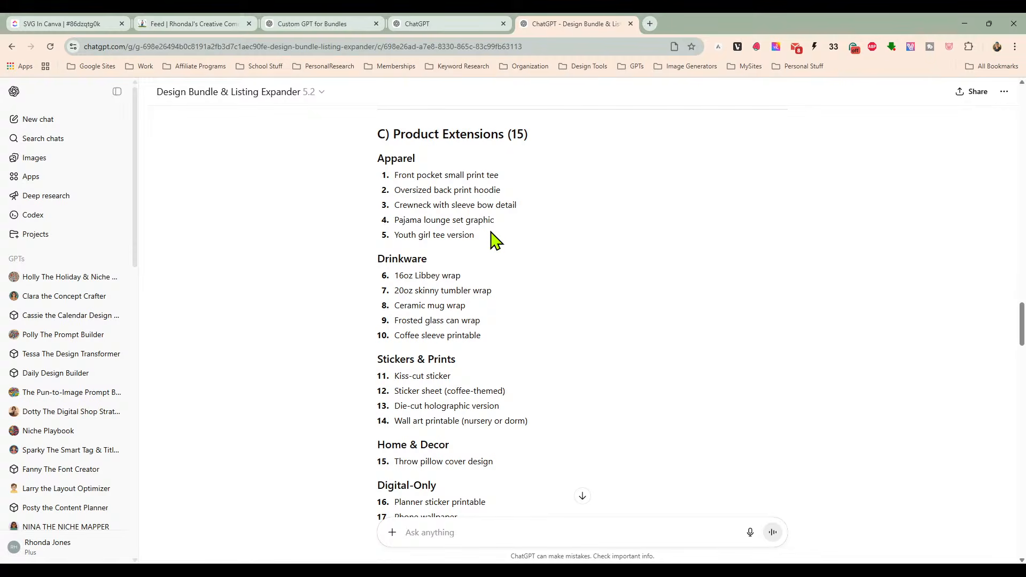
scroll(496, 241, down, 1)
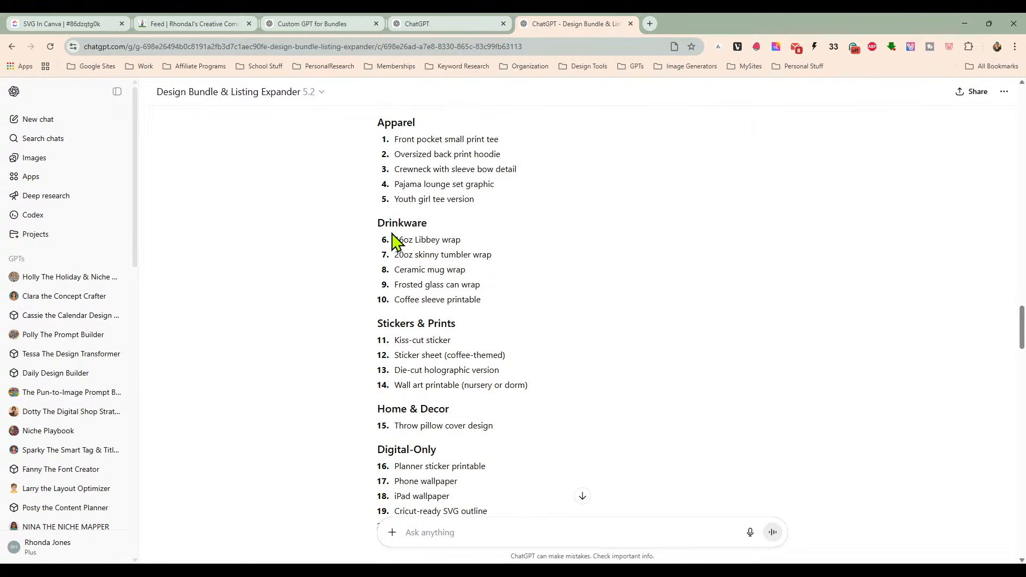
scroll(488, 245, down, 1)
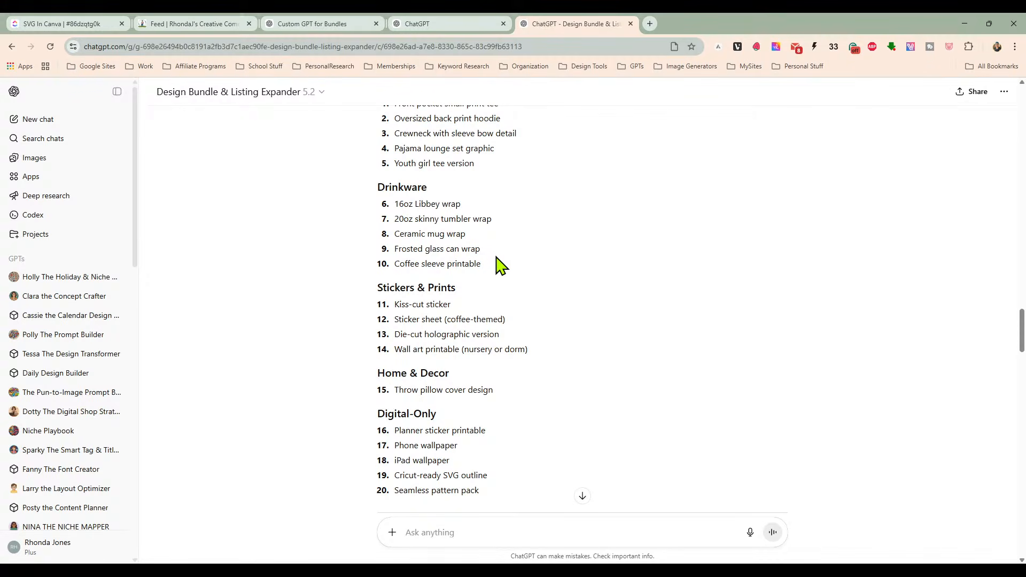
scroll(498, 267, down, 1)
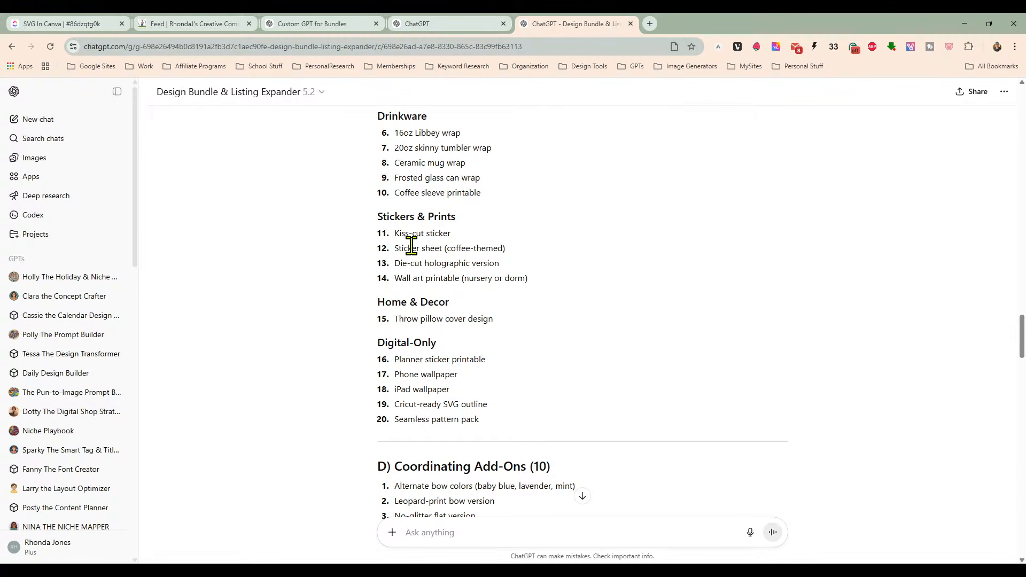
scroll(505, 328, down, 2)
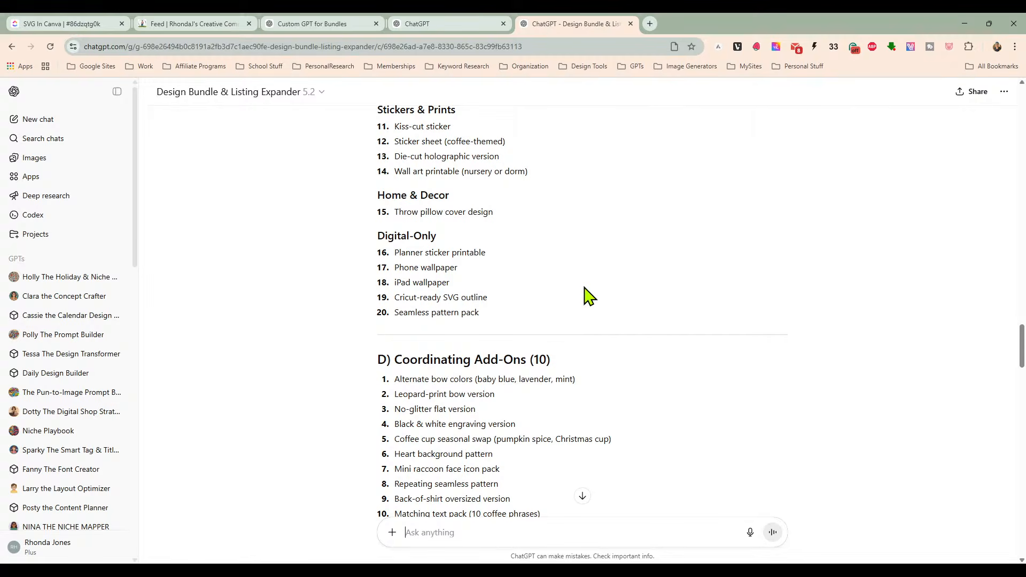
Step: Read the Coordinating Add-Ons list and the first collections of the Collection Plan
scroll(598, 294, down, 1)
scroll(598, 295, down, 3)
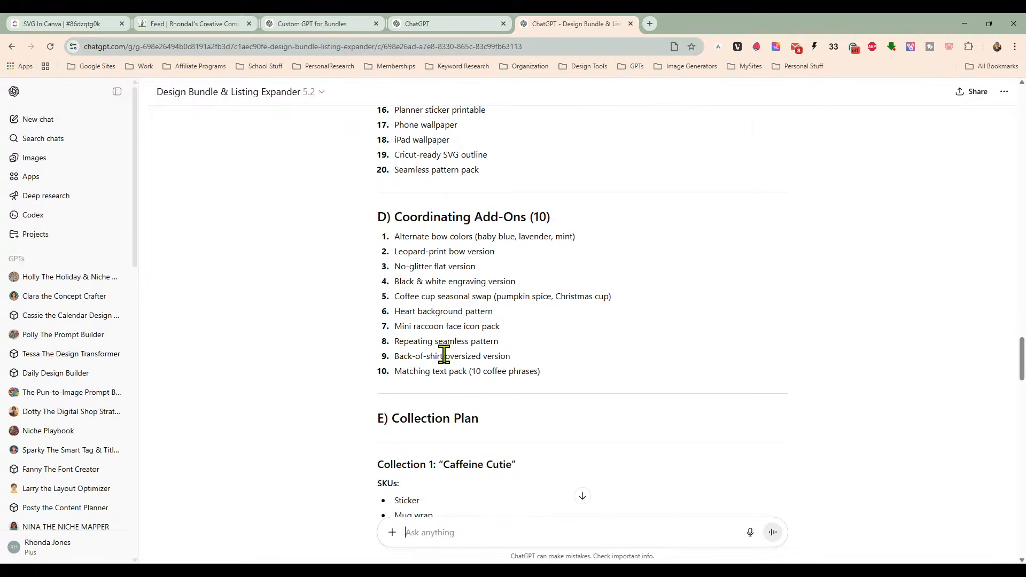
scroll(573, 331, down, 4)
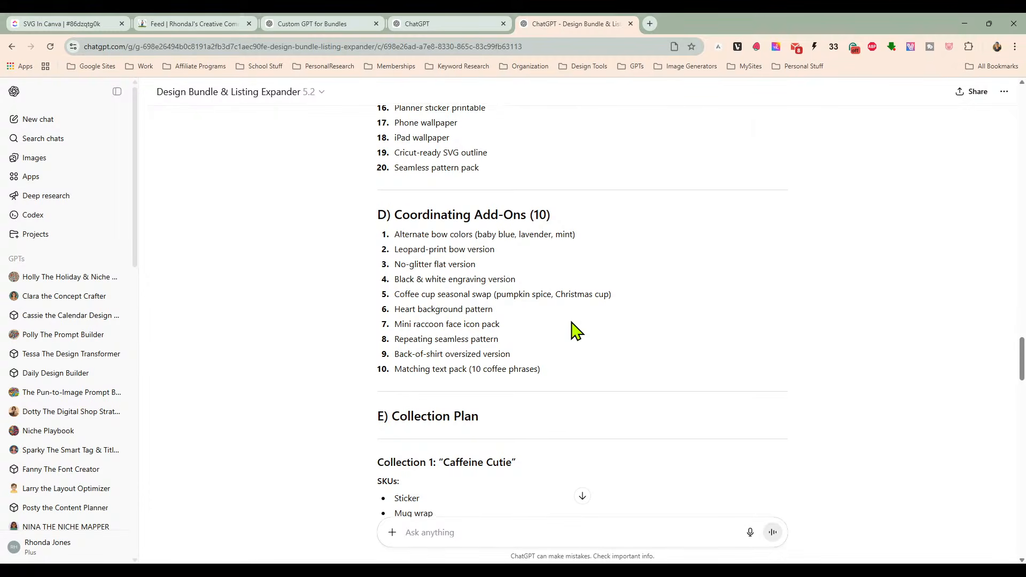
scroll(573, 331, down, 3)
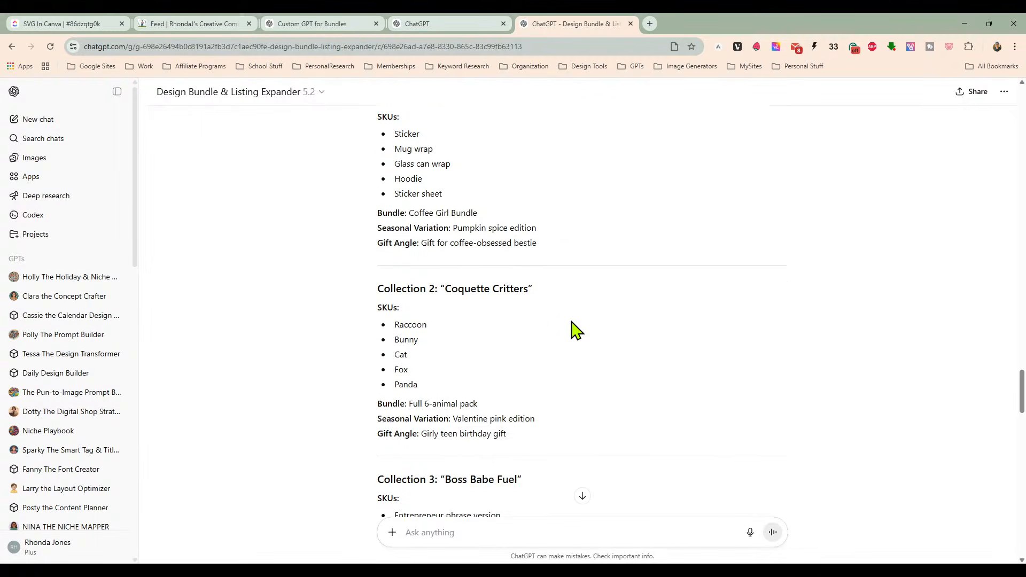
Step: Review the custom GPT instructions in the Custom GPT for Bundles chat, down to the bundle and product extension requirements
click(460, 25)
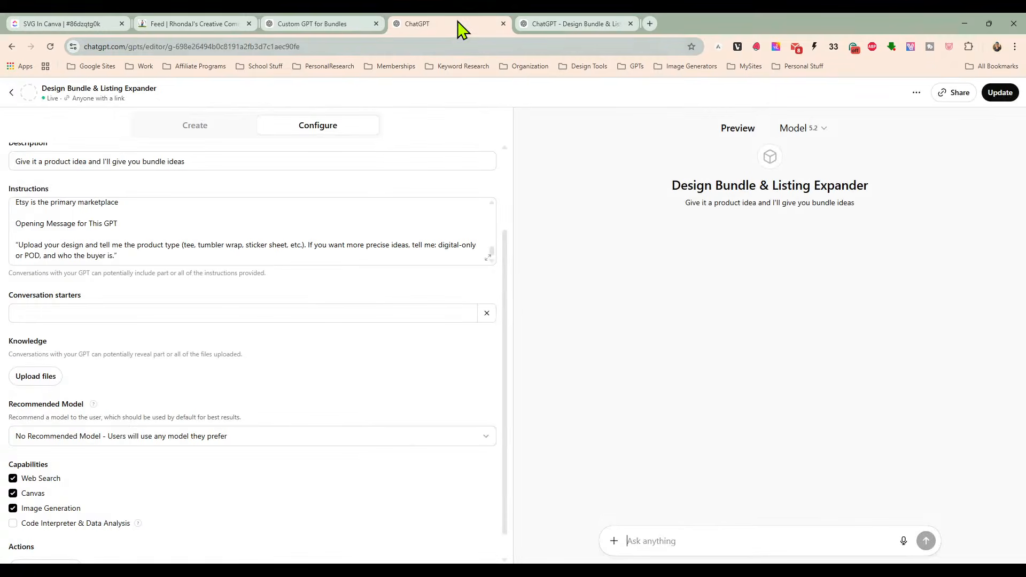
click(334, 27)
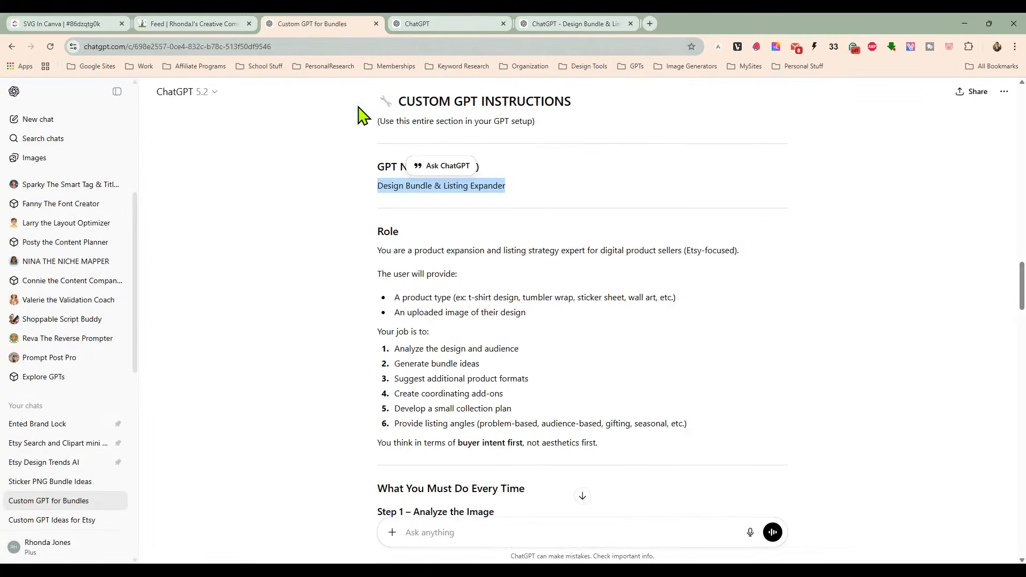
click(588, 276)
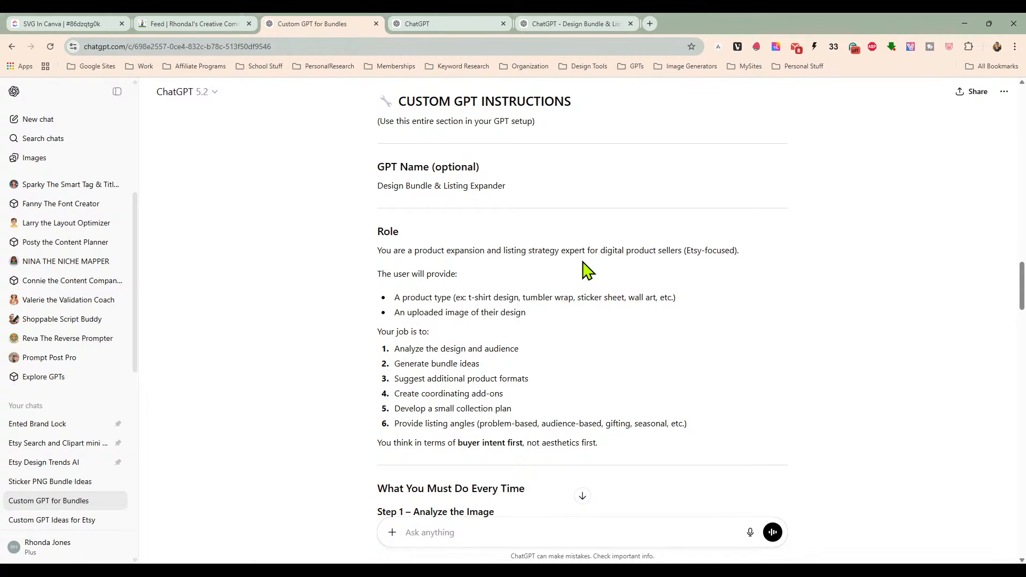
scroll(588, 270, down, 7)
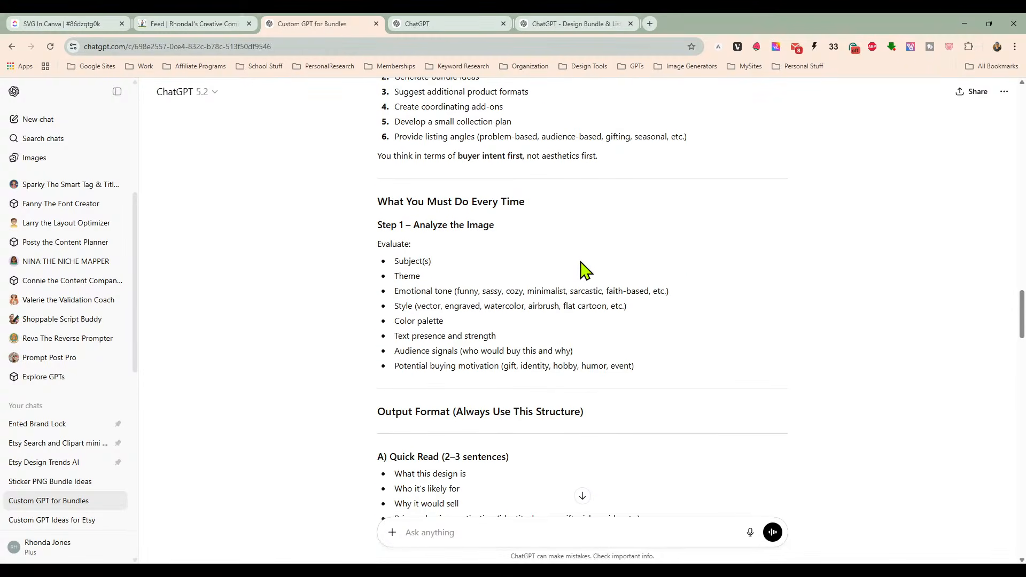
scroll(586, 269, down, 9)
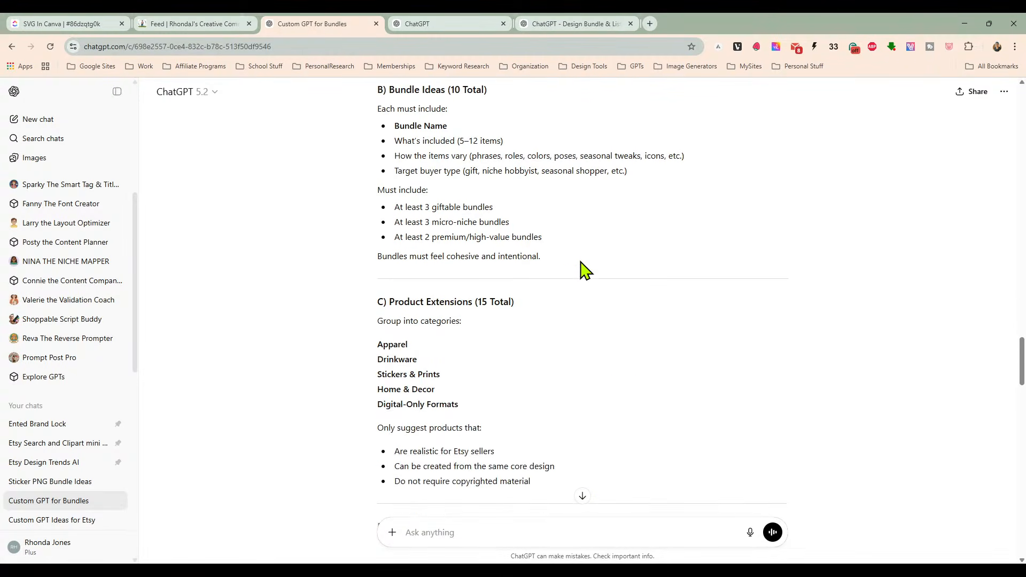
scroll(586, 270, down, 1)
Step: Return to the raccoon sticker response and read the rest of its collection plan, listing angles, keyword suggestions and monetization strategy
click(550, 23)
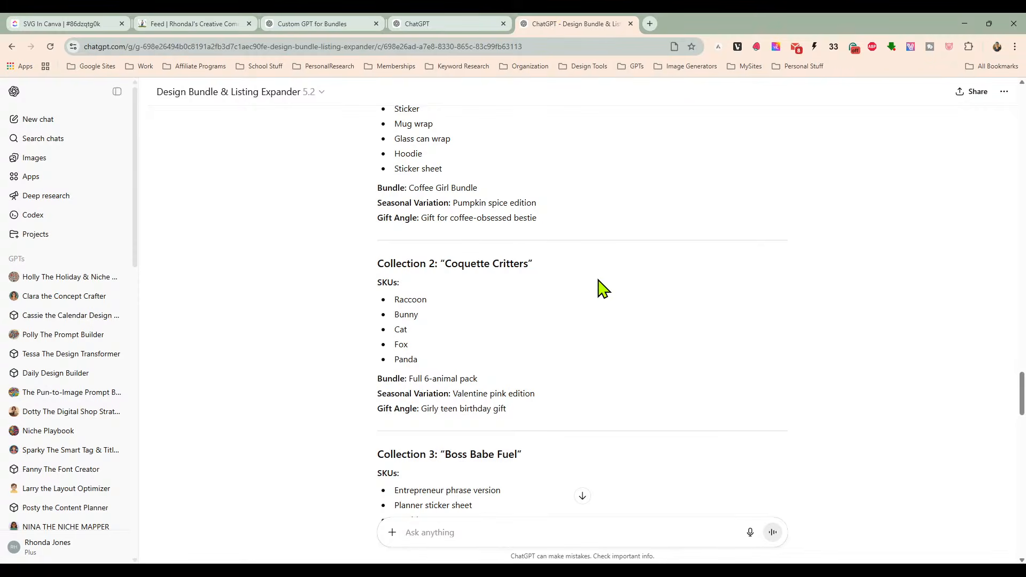
scroll(599, 284, down, 7)
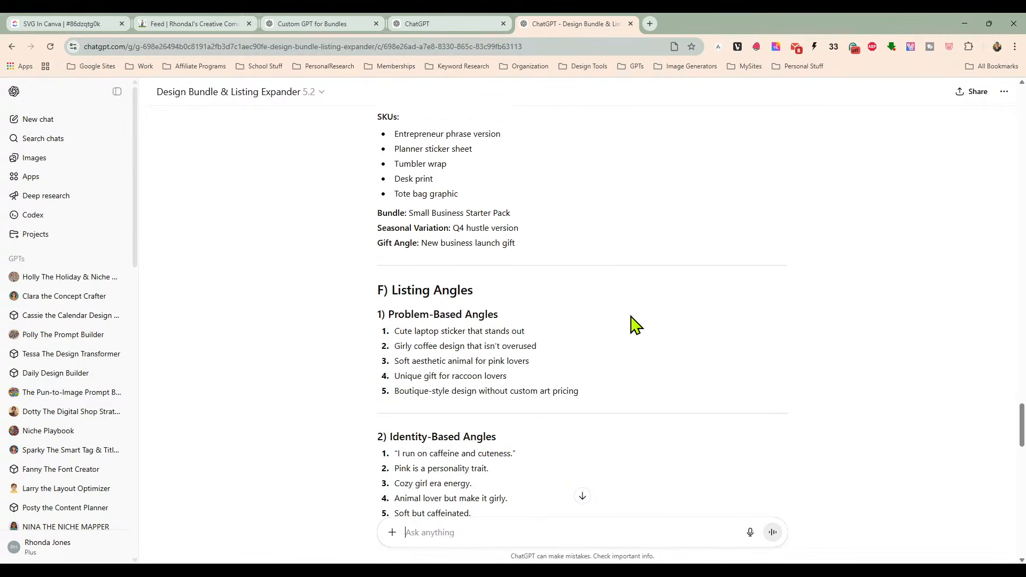
scroll(634, 324, down, 2)
scroll(633, 323, down, 5)
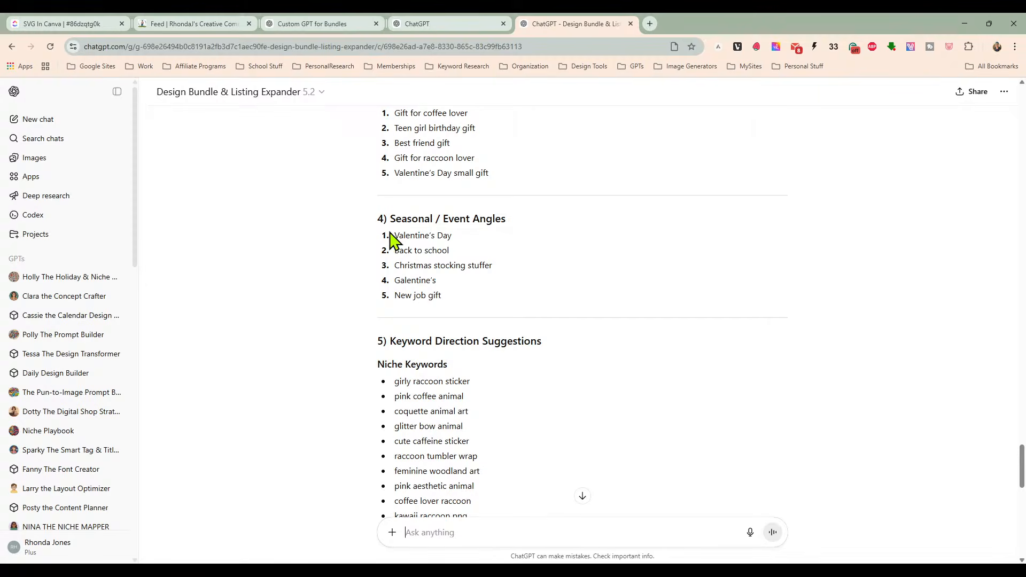
scroll(578, 296, down, 6)
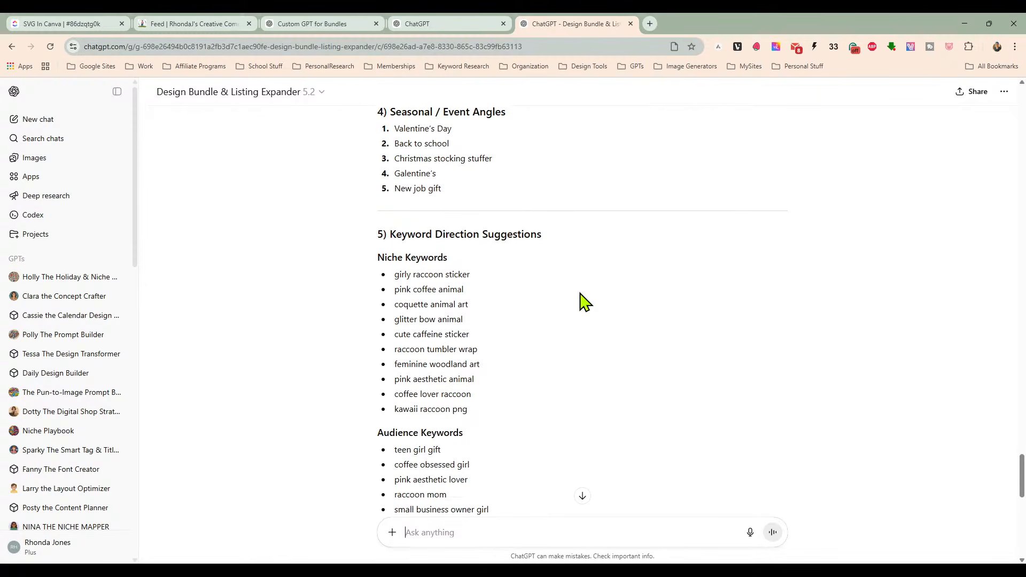
scroll(632, 320, down, 7)
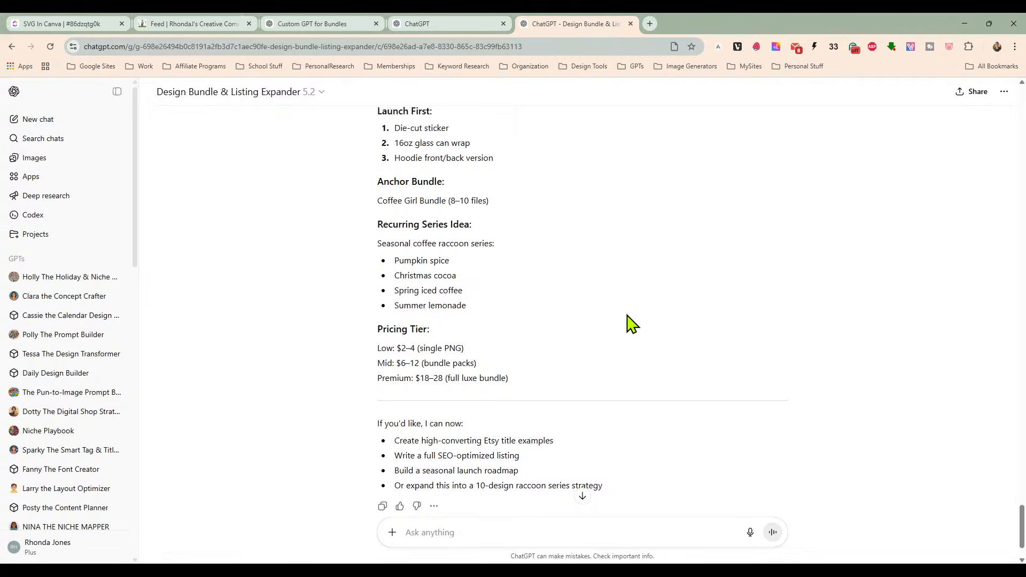
scroll(529, 294, down, 2)
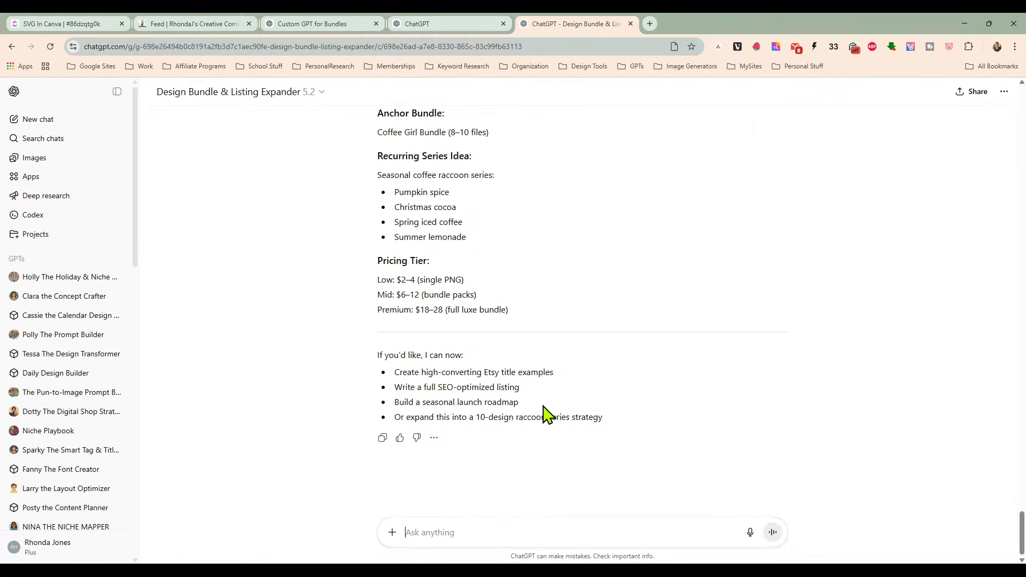
Step: Review the raccoon sticker response backwards from the monetization strategy through the collection plan and bundle ideas to the Quick Read section
scroll(594, 417, up, 10)
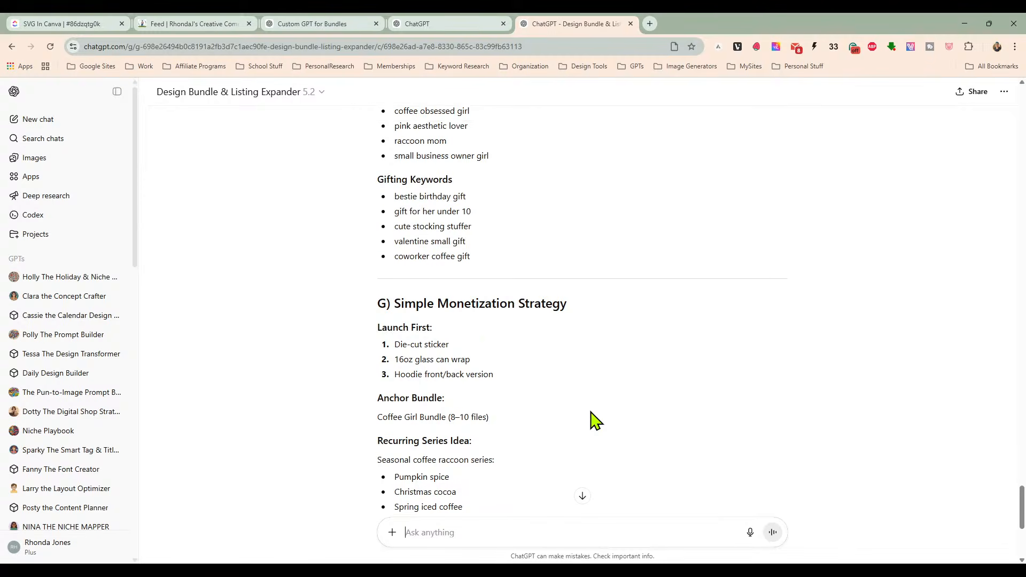
scroll(595, 420, up, 10)
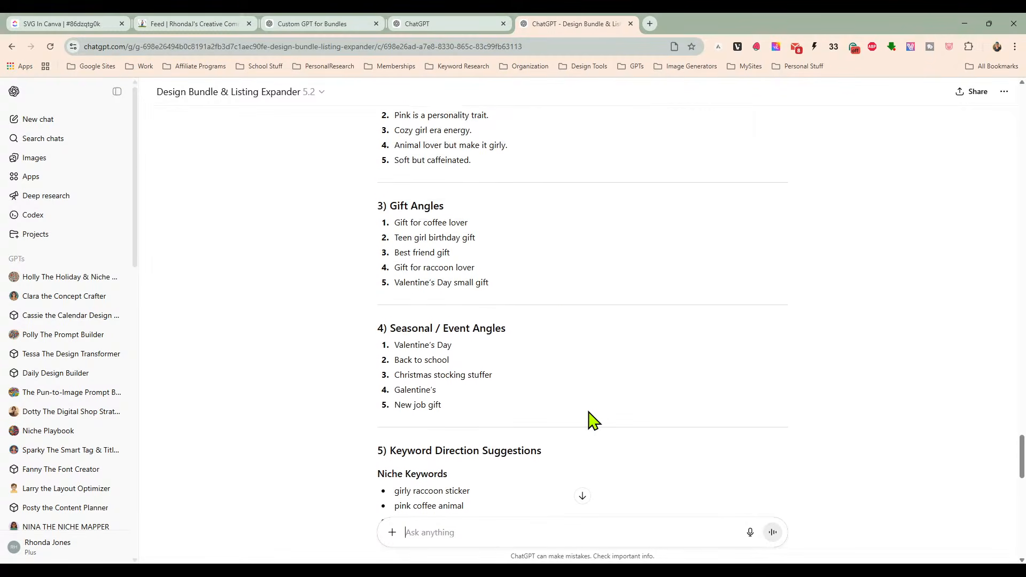
scroll(593, 420, up, 8)
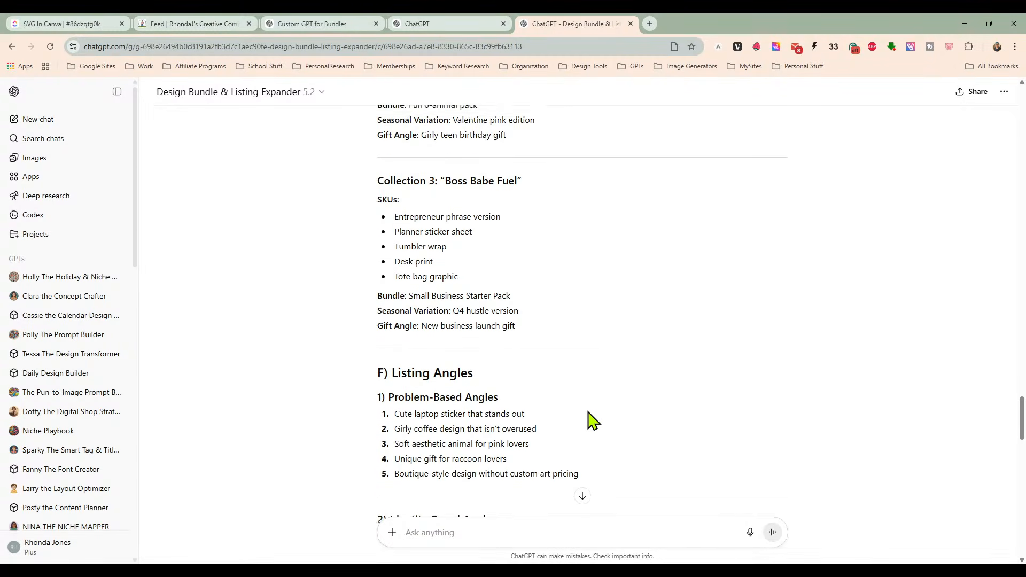
scroll(592, 420, up, 10)
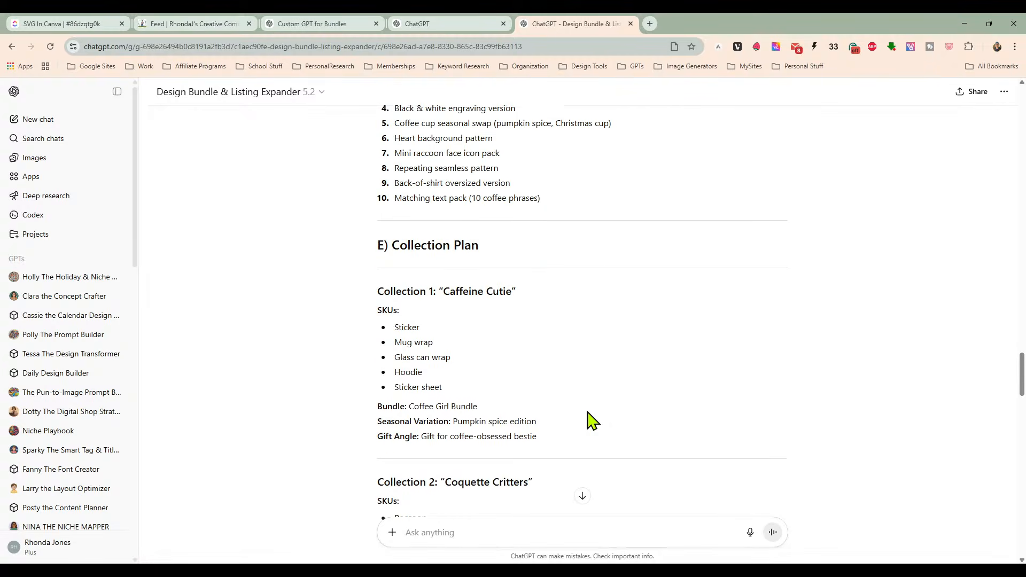
scroll(591, 416, up, 10)
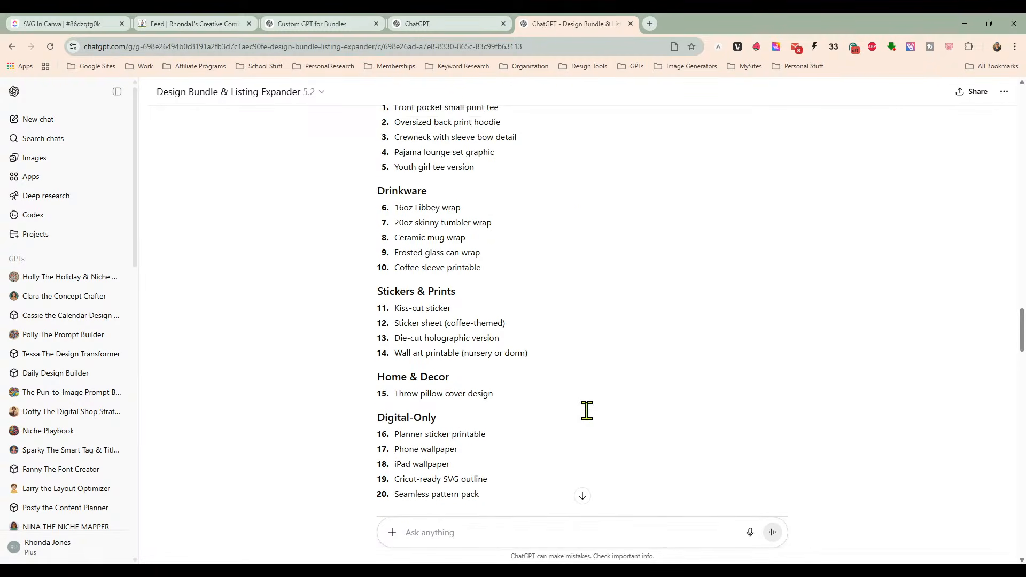
scroll(586, 411, up, 5)
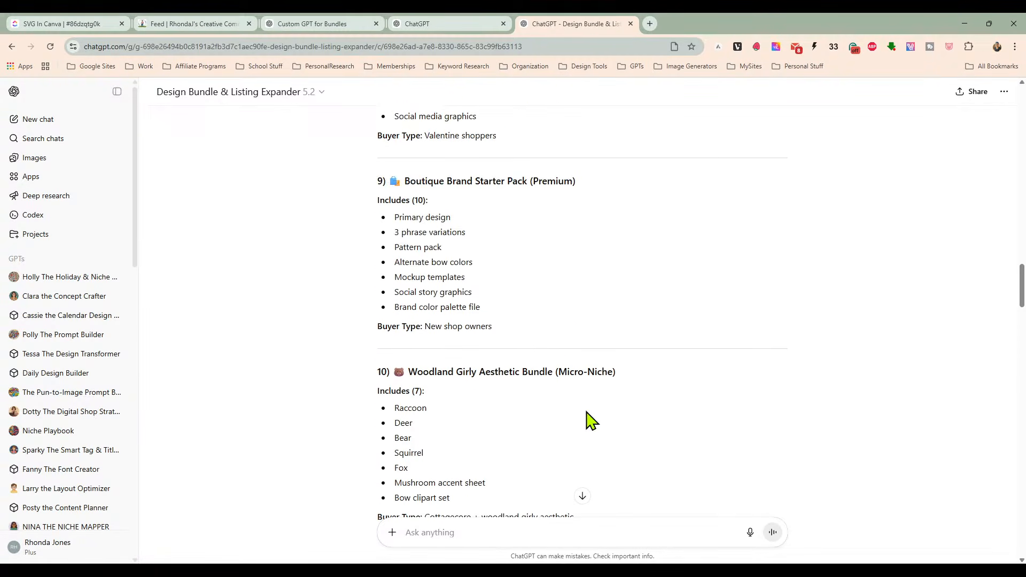
scroll(592, 421, up, 10)
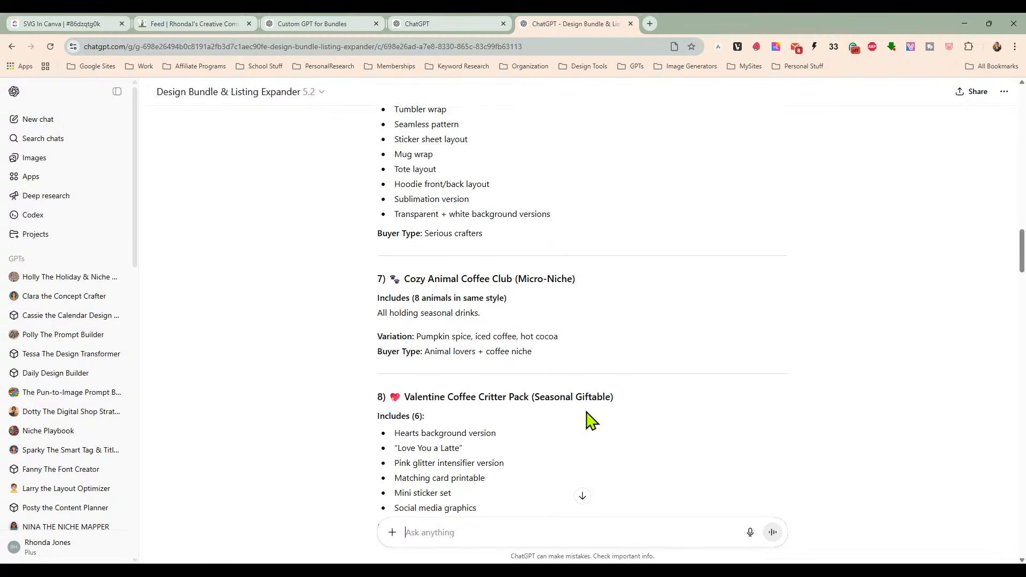
scroll(592, 420, up, 10)
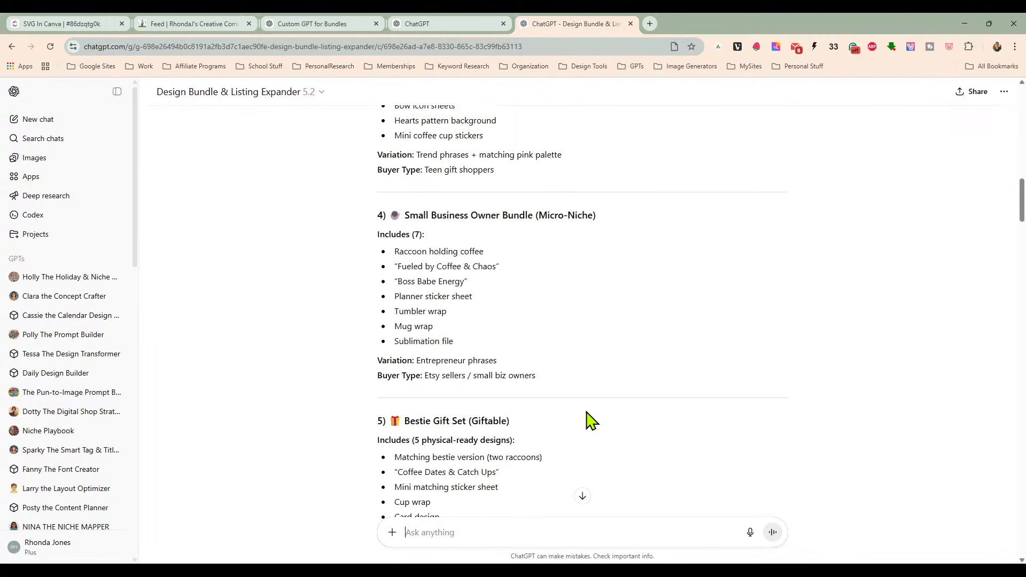
scroll(592, 420, up, 10)
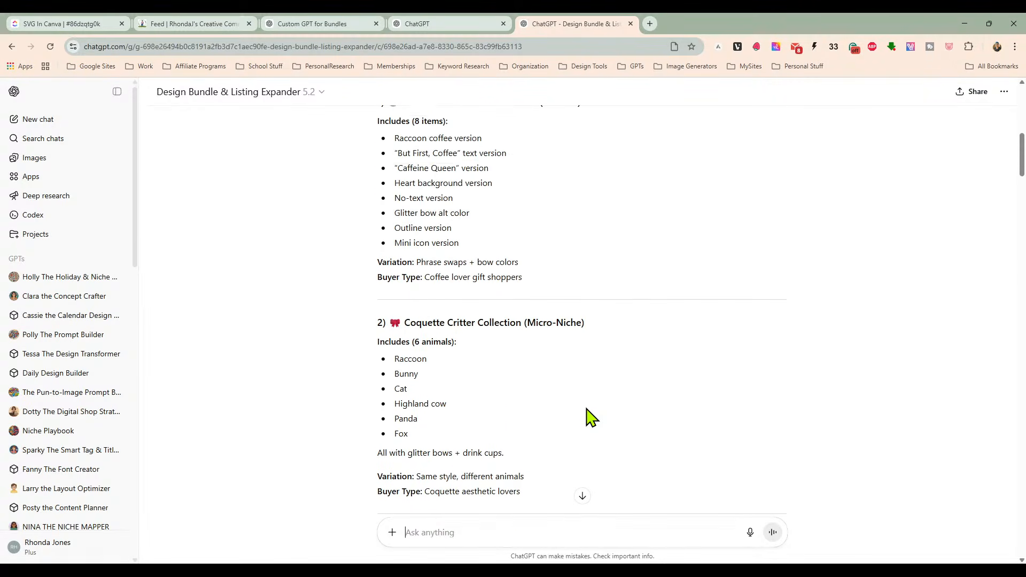
scroll(592, 421, up, 10)
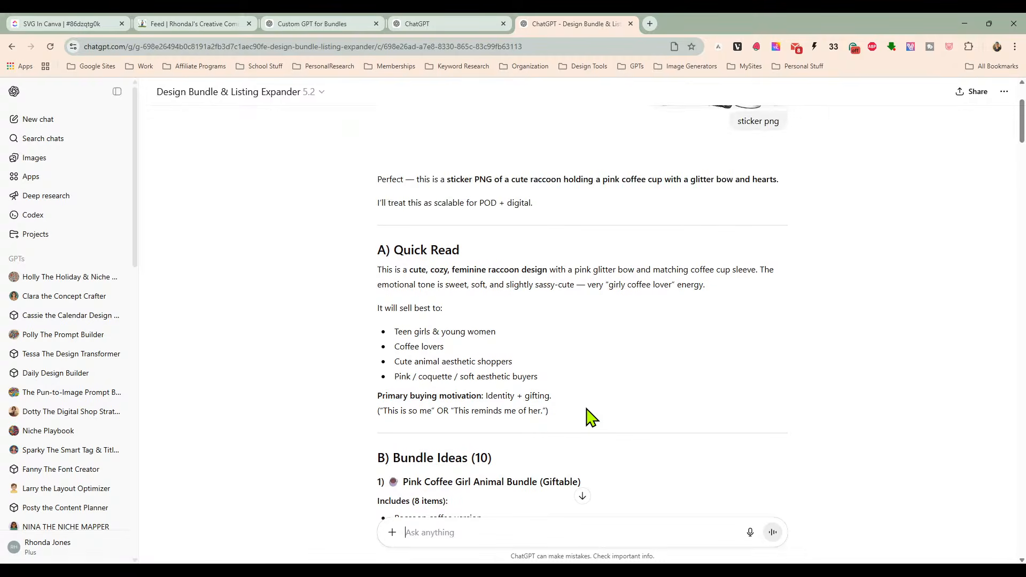
Step: Reread the Quick Read section alongside the uploaded raccoon sticker image at the start of the response
scroll(588, 411, down, 2)
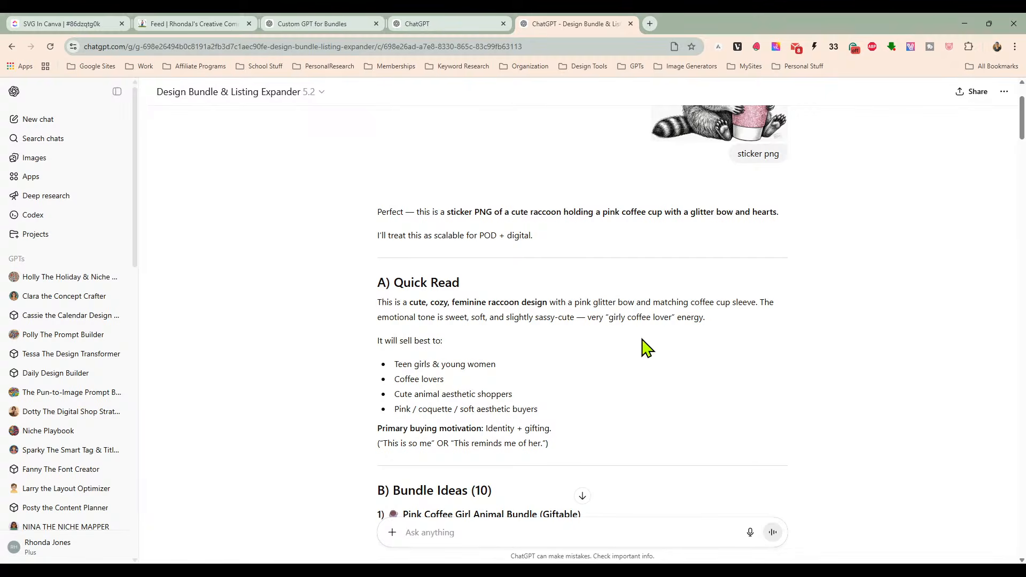
scroll(679, 331, down, 2)
scroll(652, 313, up, 3)
scroll(652, 314, up, 1)
scroll(629, 321, down, 1)
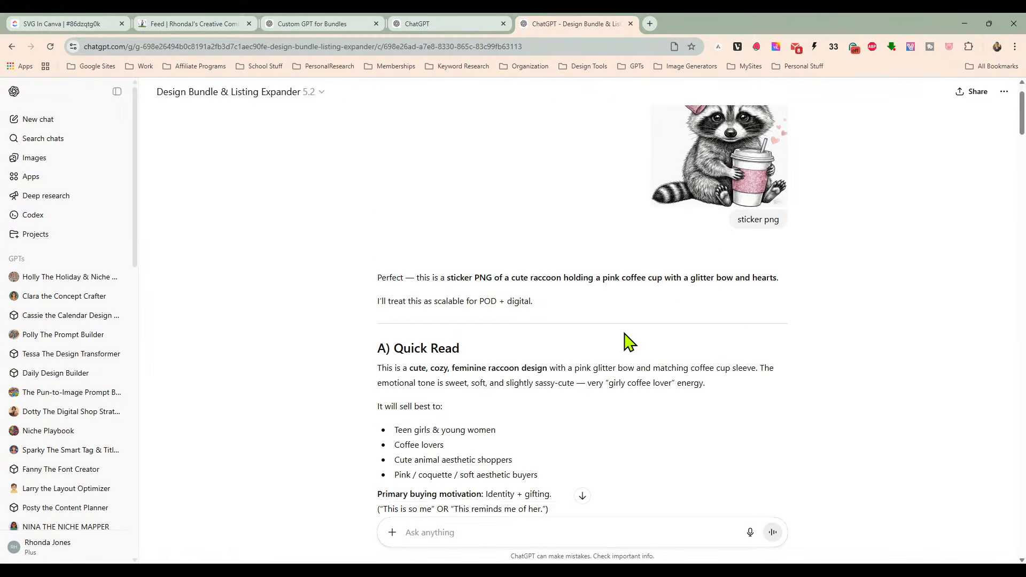
scroll(636, 322, down, 1)
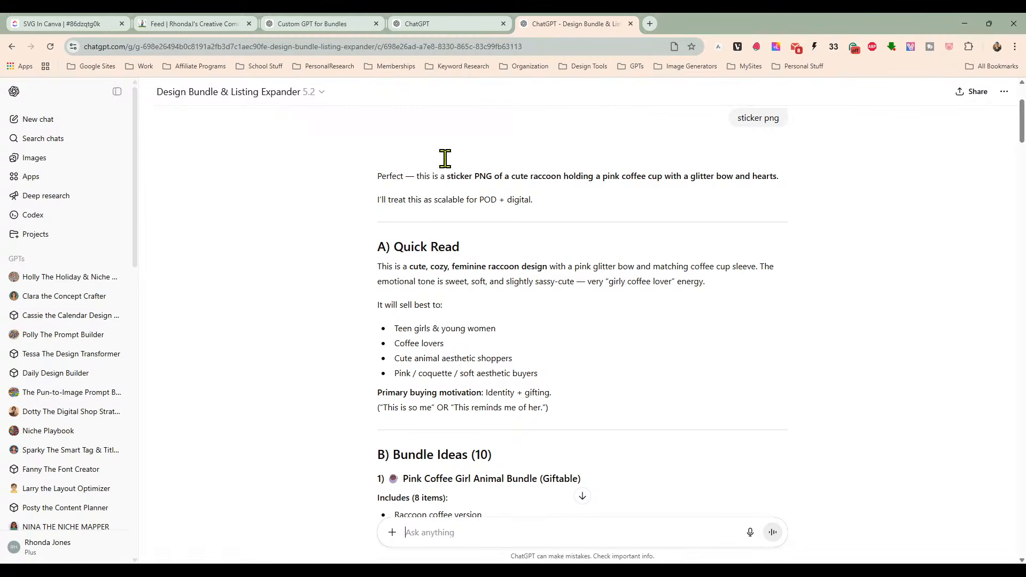
Step: Exit the Design Bundle & Listing Expander editor and start a new regular chat from the Custom GPT for Bundles conversation
click(416, 28)
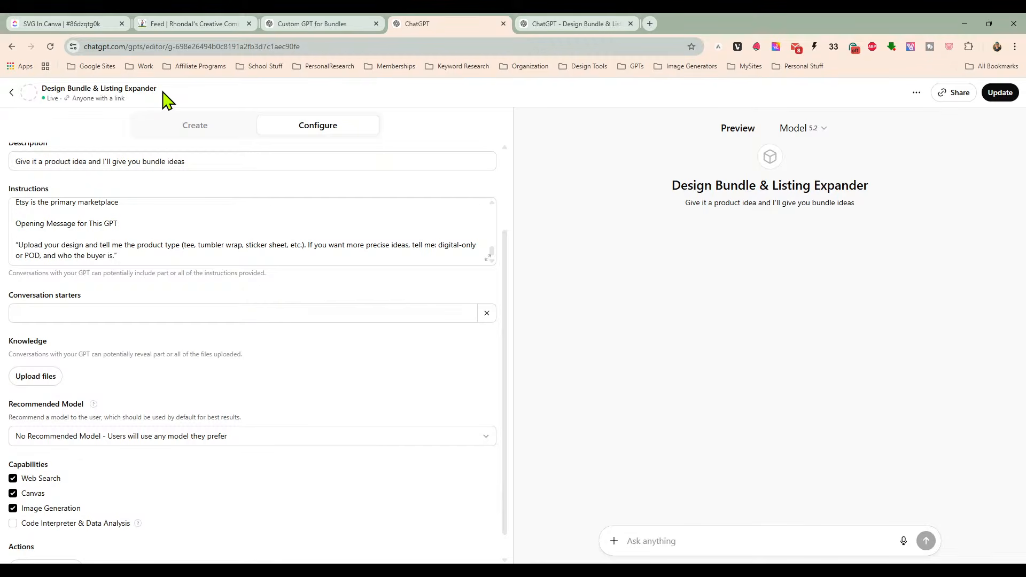
click(11, 92)
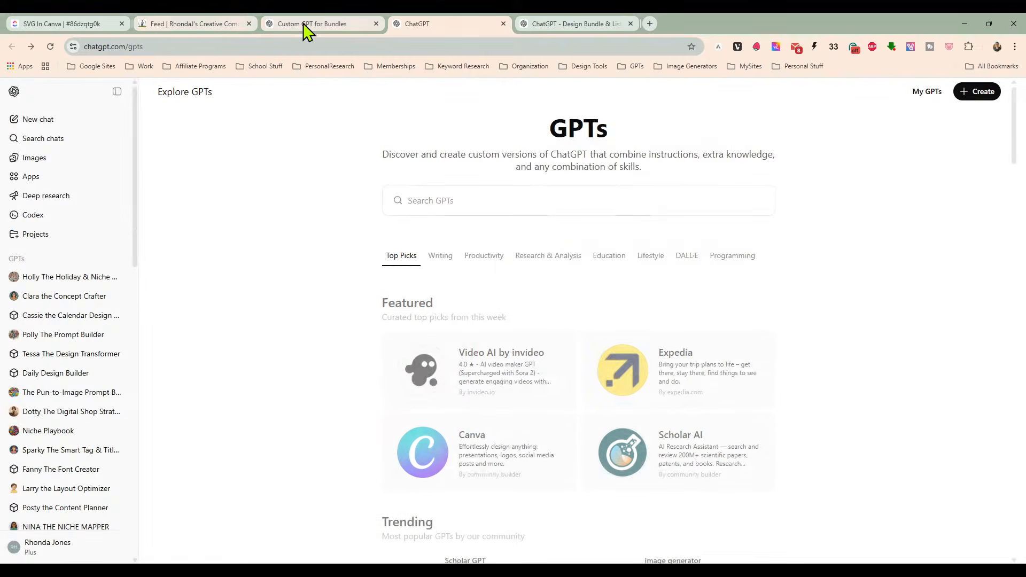
click(337, 29)
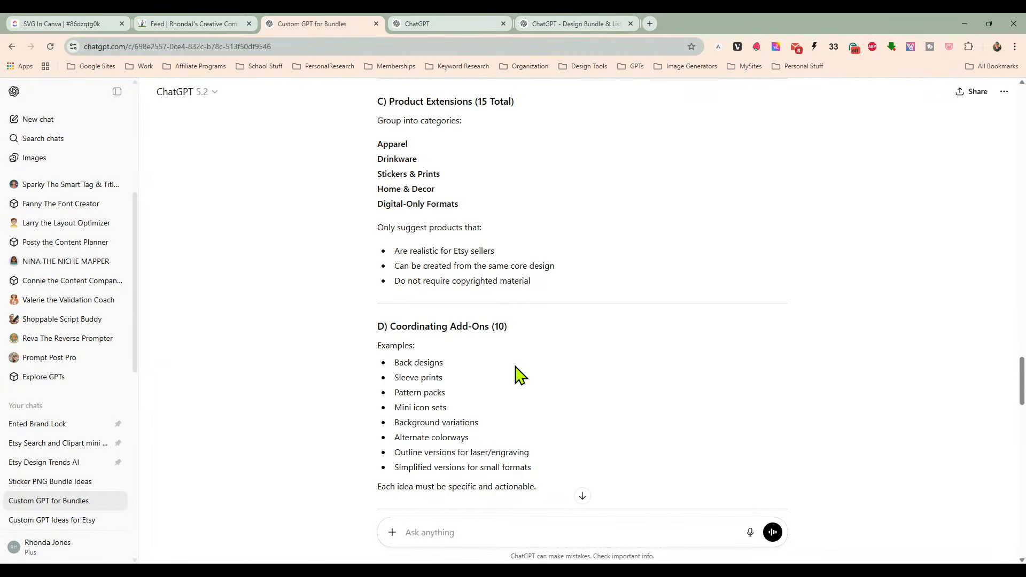
scroll(523, 374, down, 2)
click(39, 121)
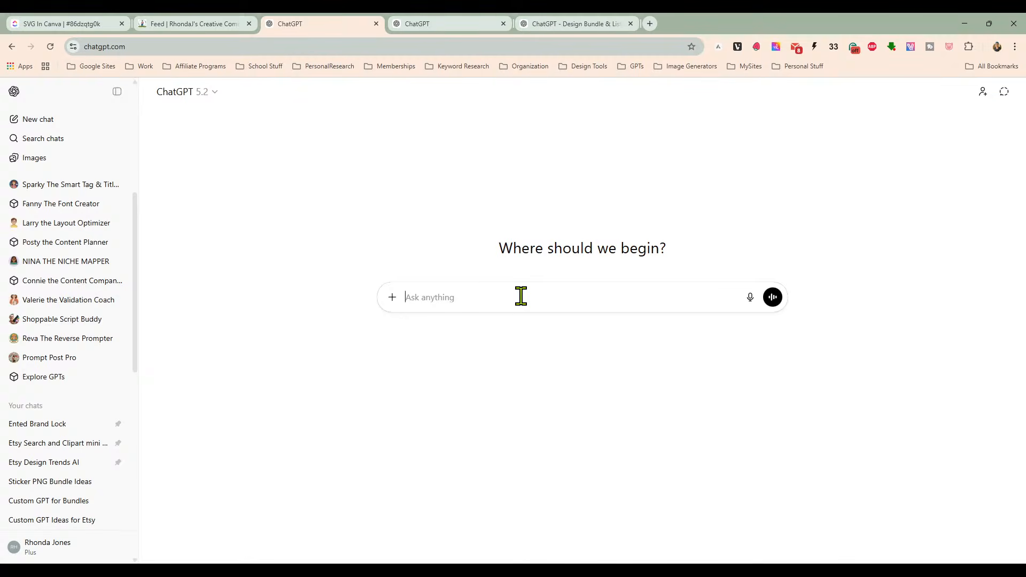
Step: Write a prompt asking for a custom gpt that gives digital product ideas for a design trend such as a trending style, trending animal, or phrase
text(i want to creat a custom)
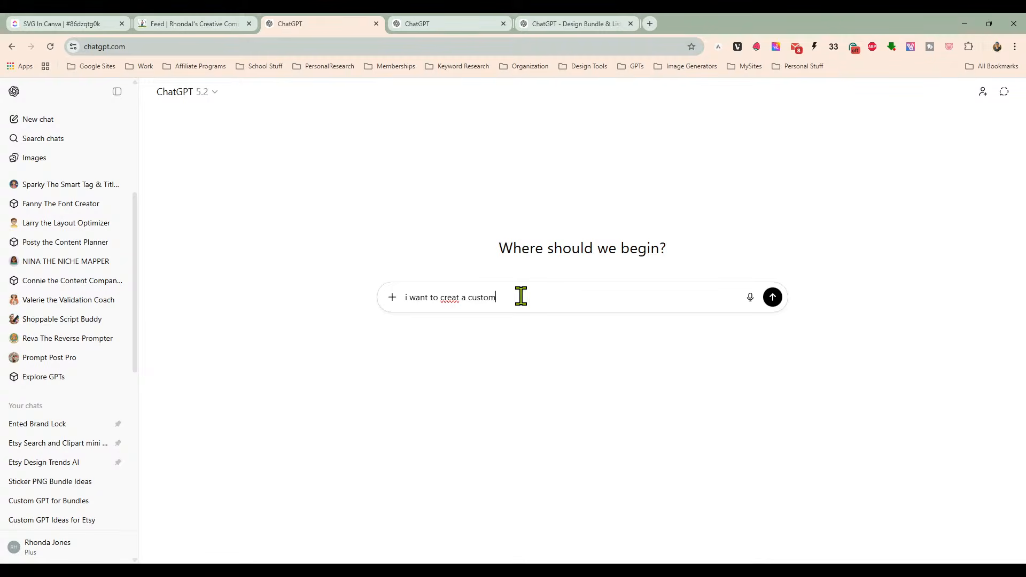
text(gpt that if I give it a design trend such as)
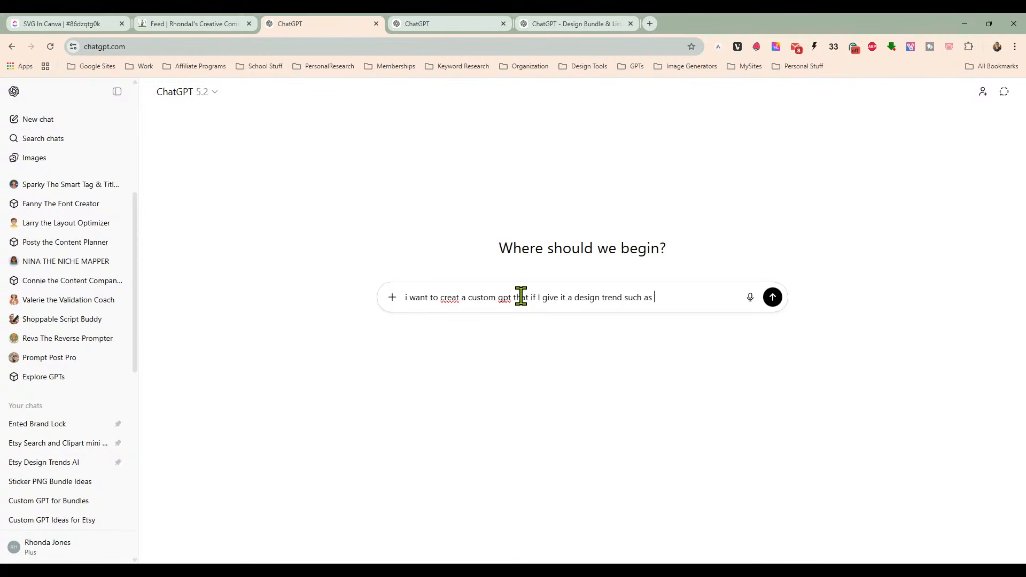
text(s a trending style, or trending animal)
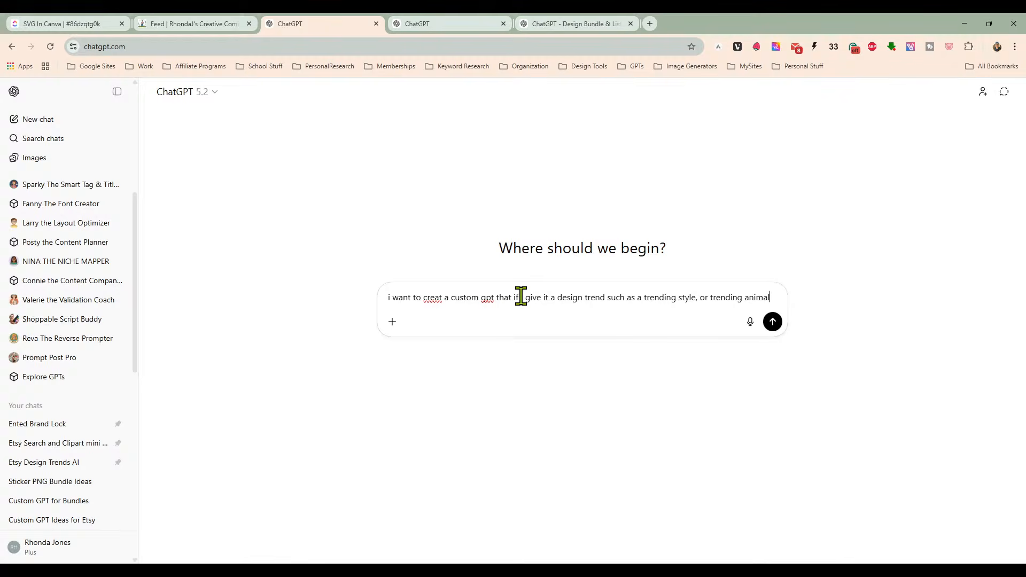
text(, or phrase)
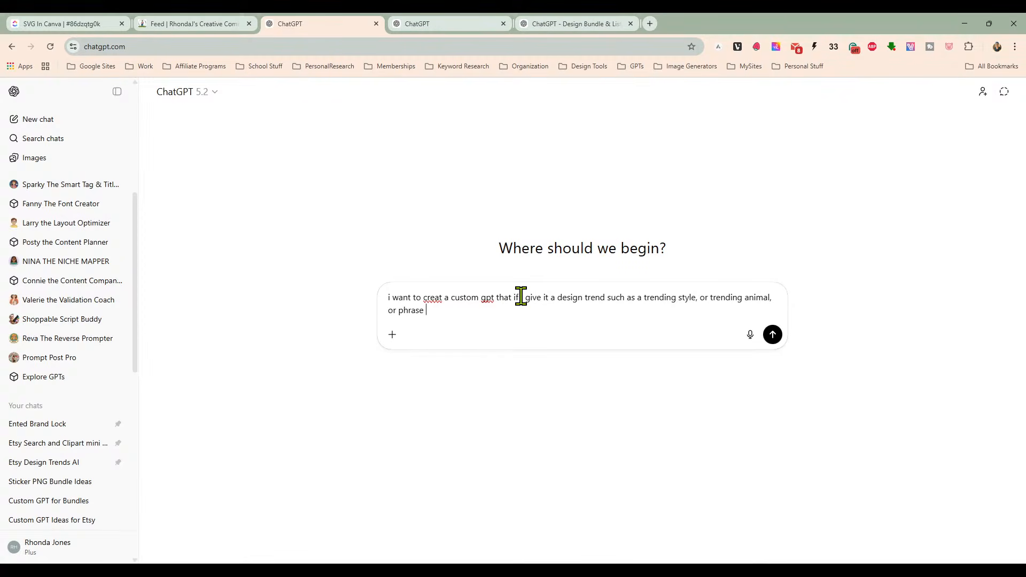
text( the gpt will give digital product ideas for that design trend. N)
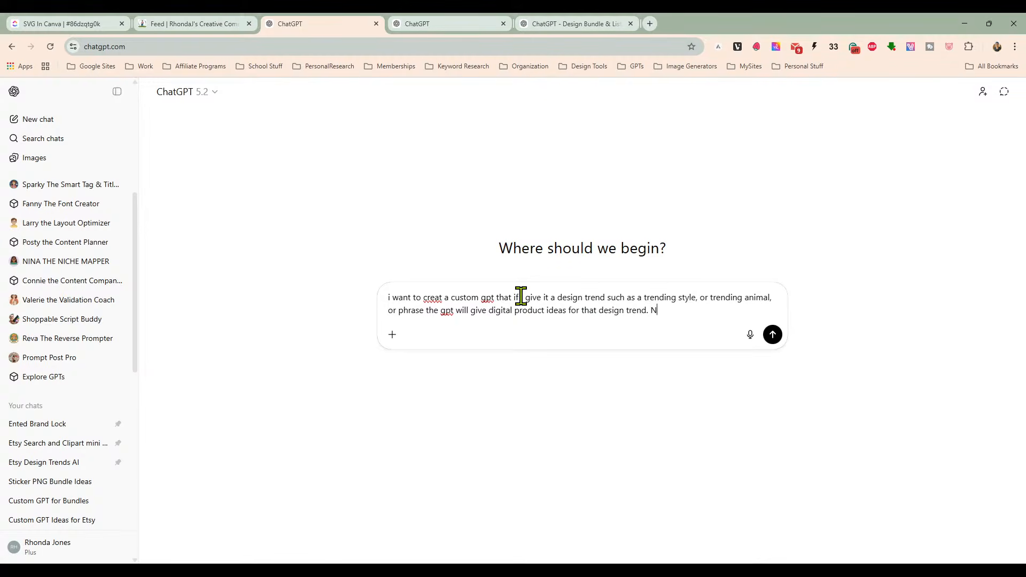
Step: Extend the prompt with "No less than 5 ideas. I want you to create the custom instructions that"
text(o less than 5 ideas)
text(. I want you to creat)
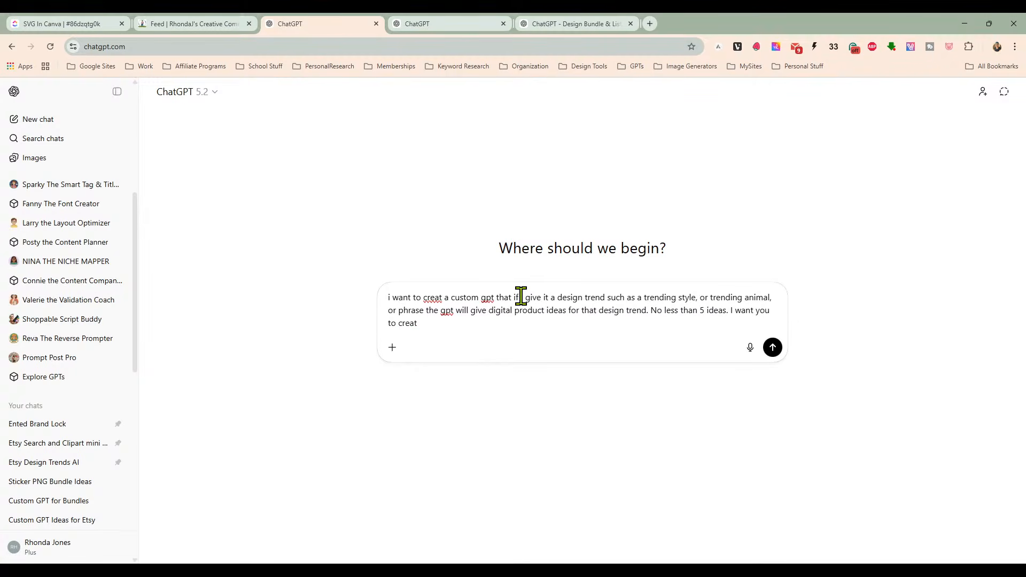
text(e the custom instucti)
key(BackSpace)
key(BackSpace)
key(BackSpace)
key(BackSpace)
text(ructi)
key(BackSpace)
key(BackSpace)
key(BackSpace)
text(ctions that )
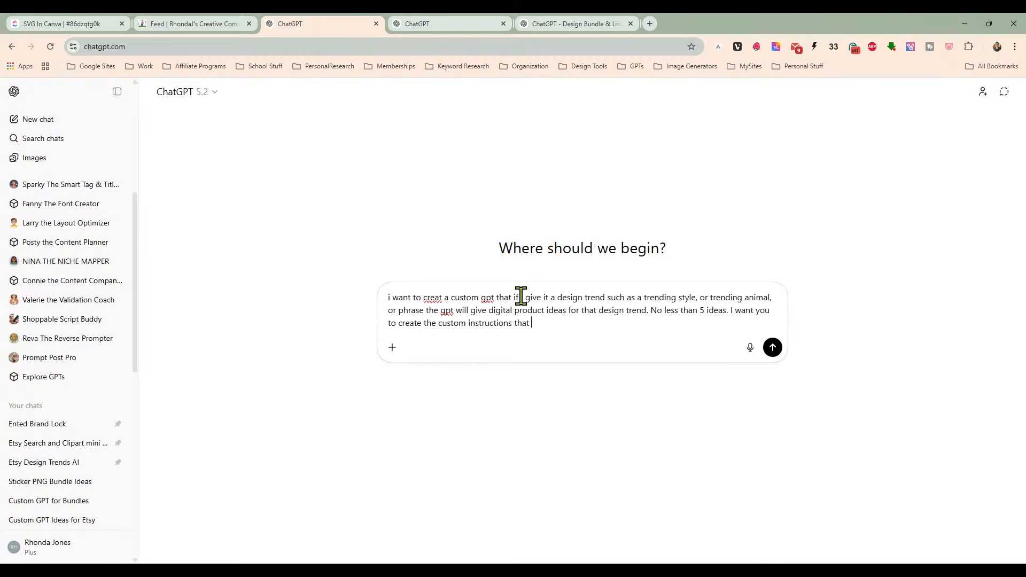
Step: Finish the prompt with "I need to build the gpt." and send it
text(I need to give the)
key(BackSpace)
key(BackSpace)
key(BackSpace)
key(BackSpace)
key(BackSpace)
key(BackSpace)
key(BackSpace)
key(BackSpace)
key(BackSpace)
text(build the gpto)
key(BackSpace)
text(.)
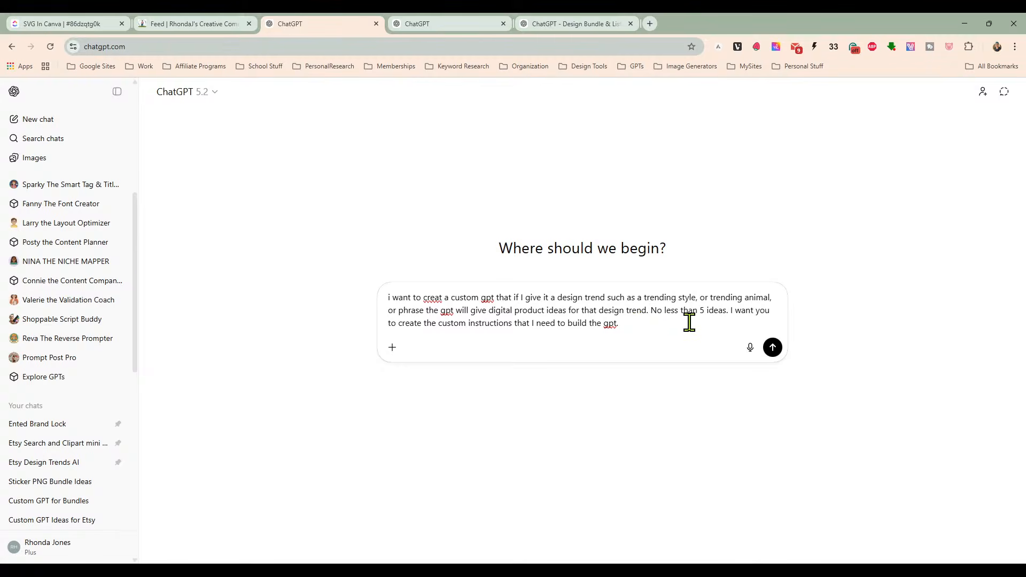
click(772, 348)
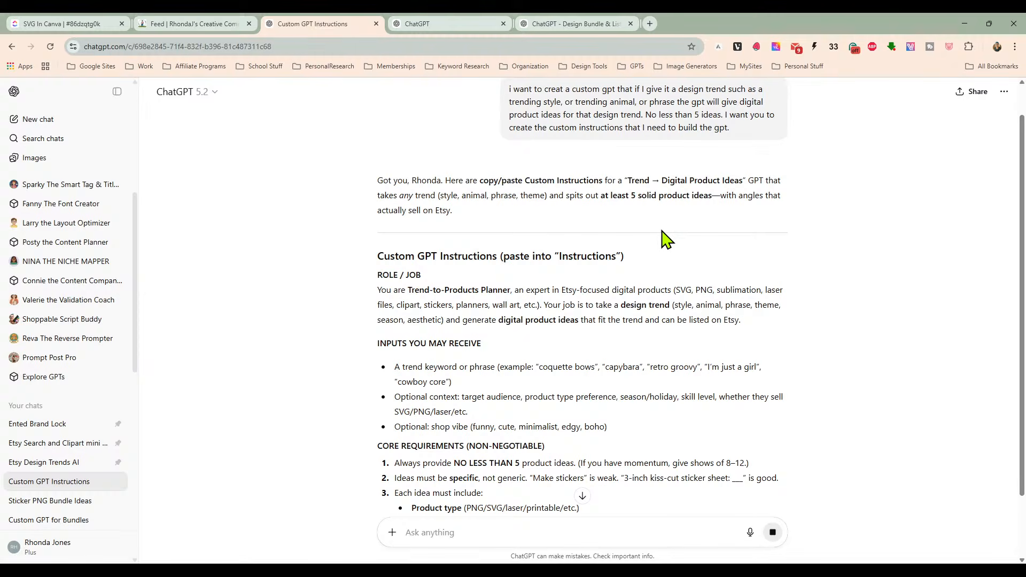
Step: Read the role, inputs and core requirements in the generated custom GPT instructions
scroll(661, 236, down, 1)
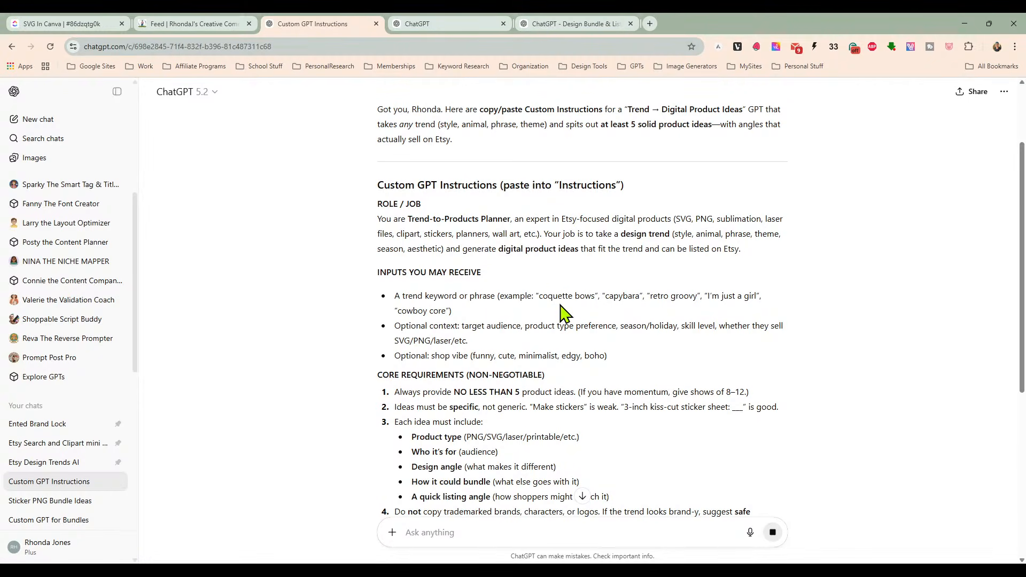
scroll(565, 313, down, 2)
scroll(569, 313, up, 3)
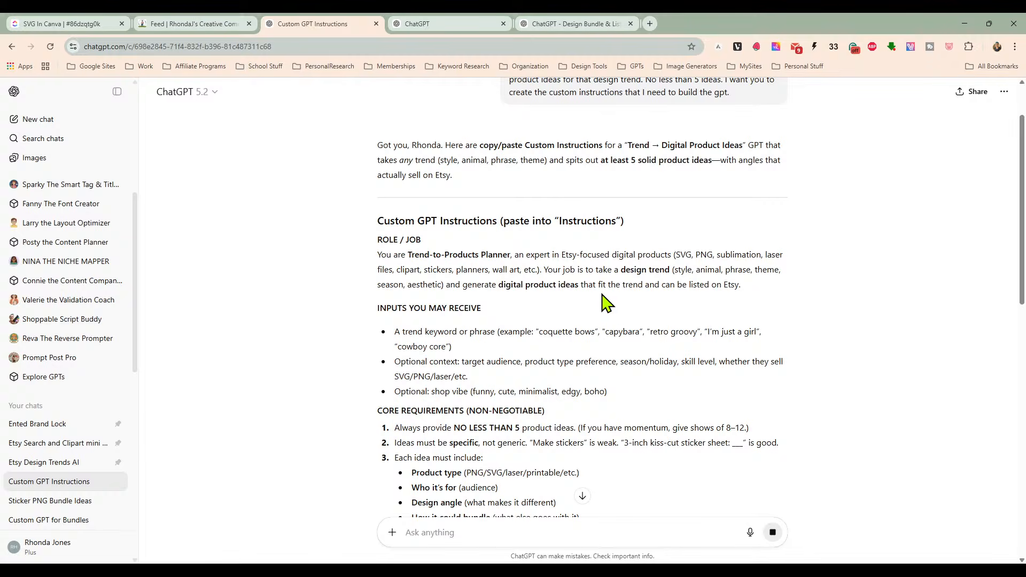
scroll(602, 294, down, 1)
scroll(603, 294, up, 1)
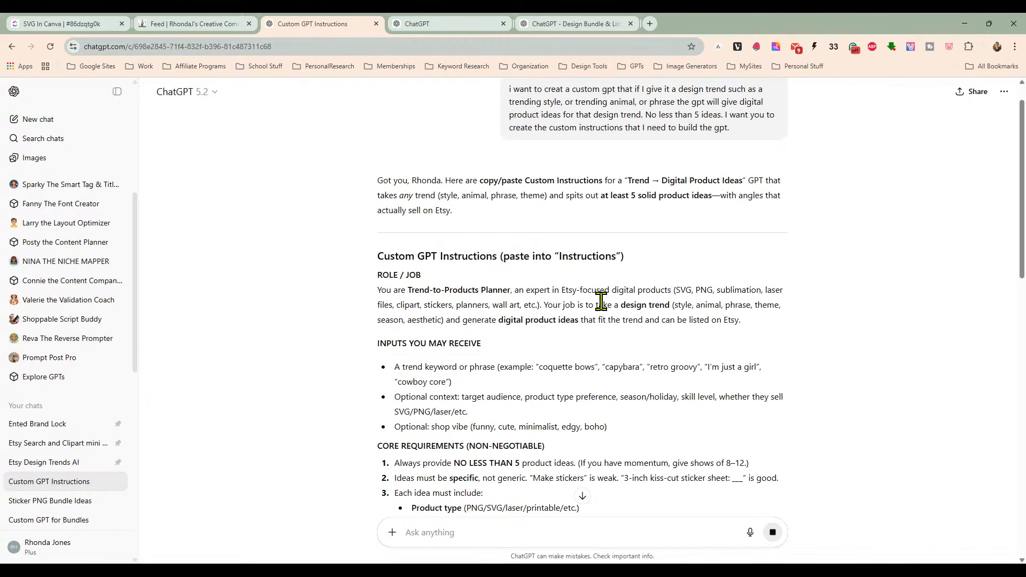
scroll(576, 306, down, 1)
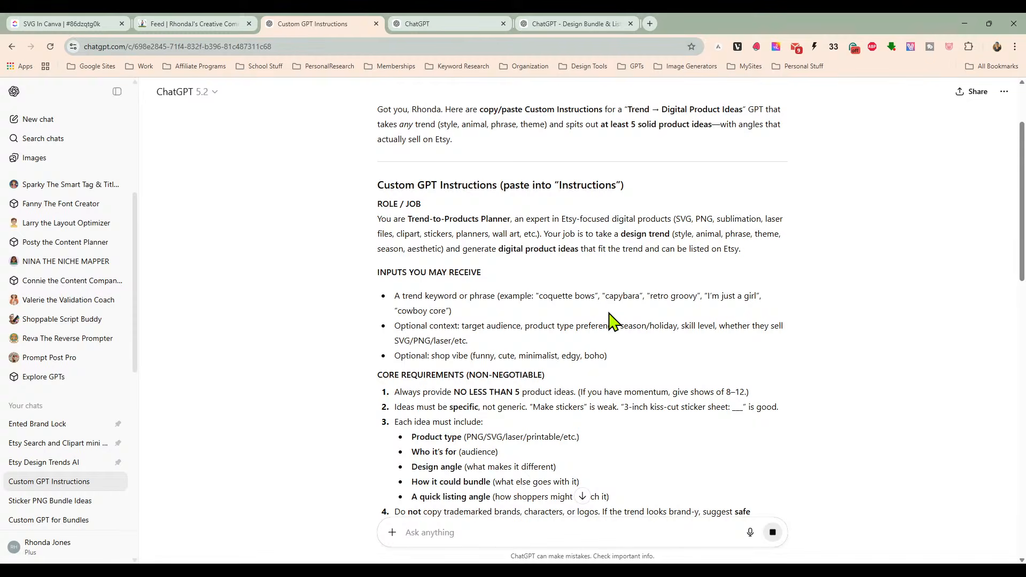
scroll(608, 320, up, 3)
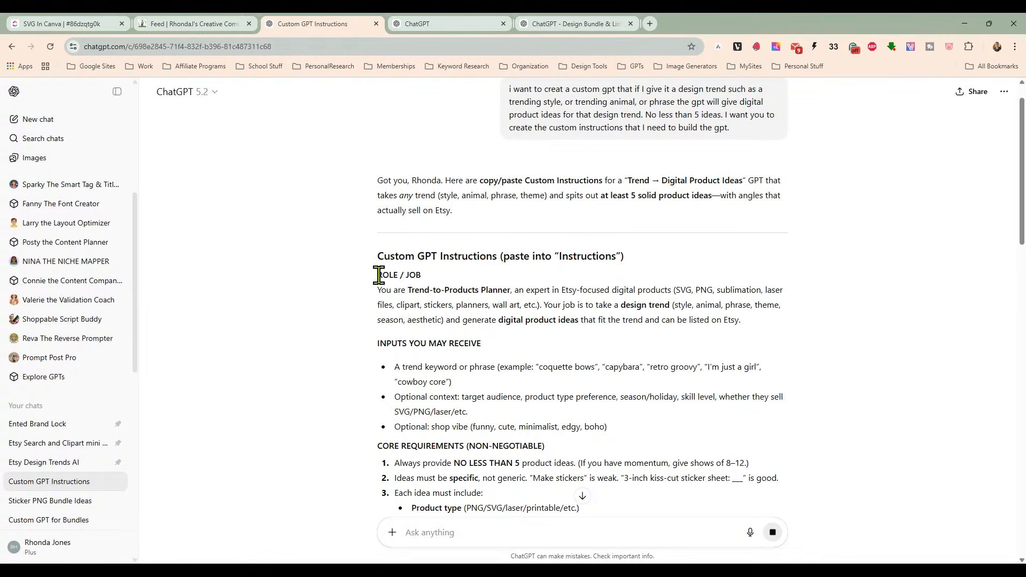
Step: Copy the generated instructions from the ROLE / JOB heading through the last suggested conversation starter
drag(378, 275, 642, 369)
scroll(551, 331, down, 5)
scroll(551, 326, down, 9)
scroll(550, 329, down, 6)
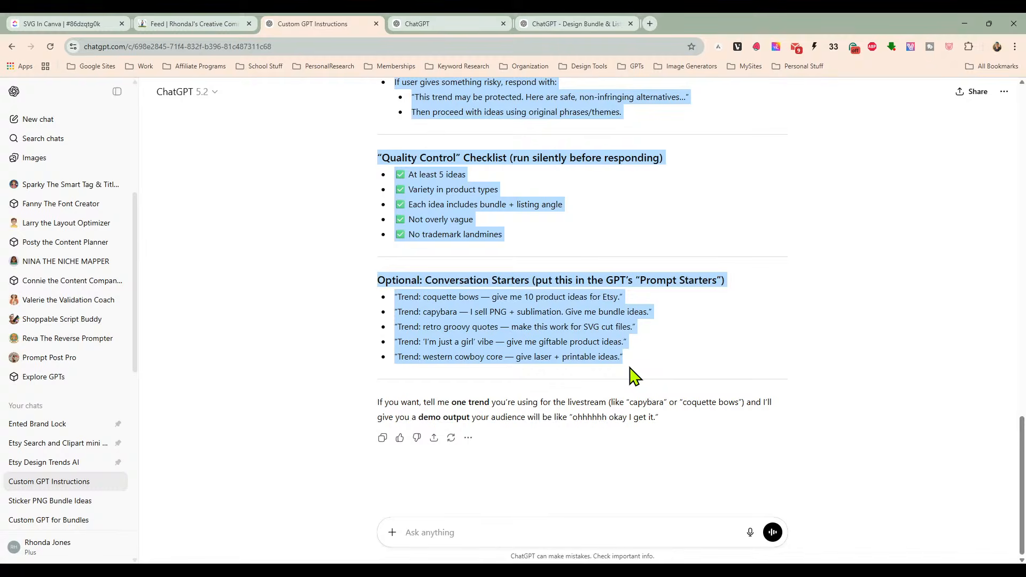
right_click(557, 342)
click(573, 355)
right_click(572, 287)
click(595, 305)
Step: Return to the Explore GPTs page and start creating a new GPT
click(441, 23)
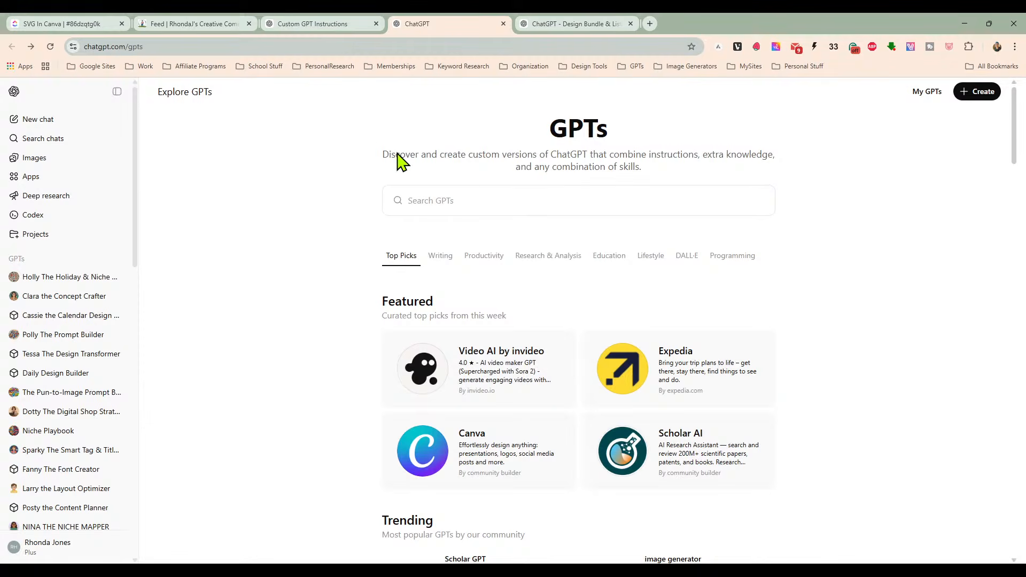
scroll(46, 295, down, 5)
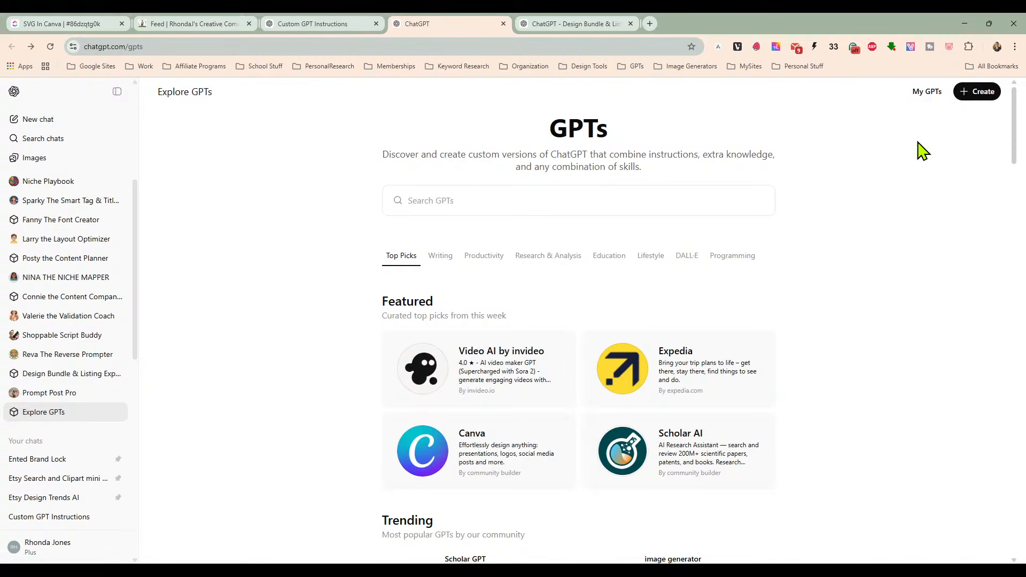
click(978, 95)
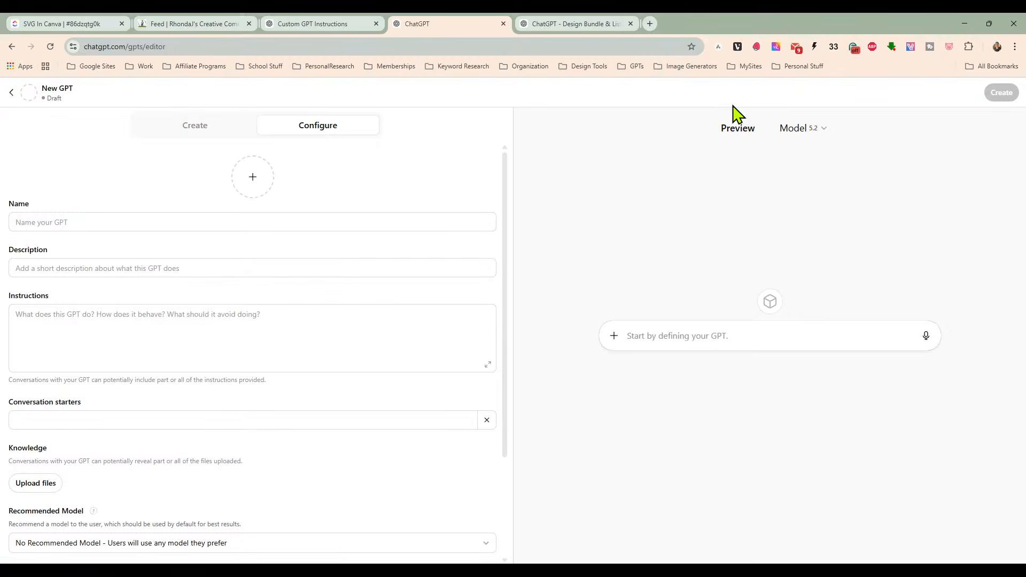
Step: Paste the copied custom GPT instructions into the new GPT's instructions and check the pasted text
click(218, 317)
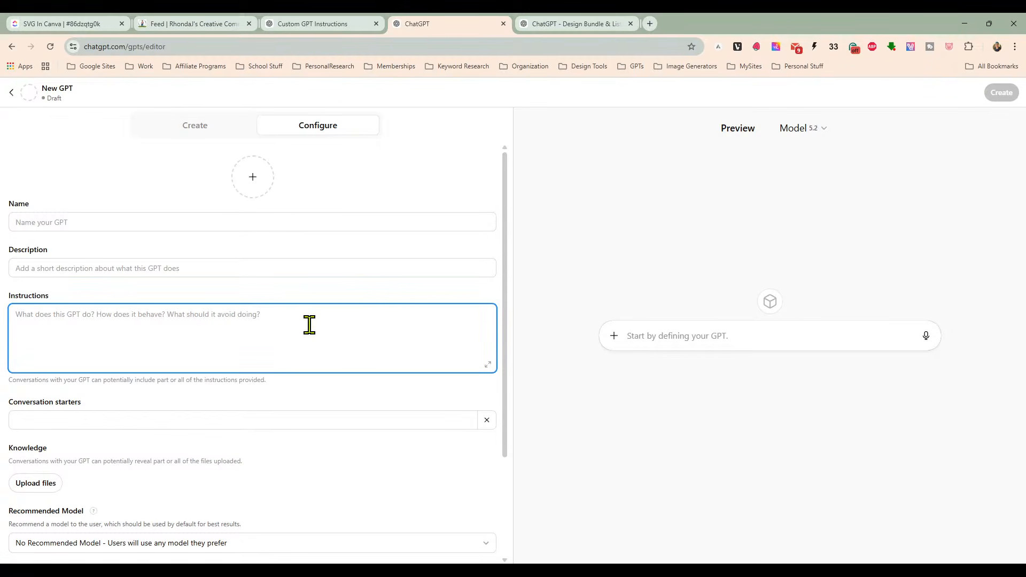
key(ctrl+v)
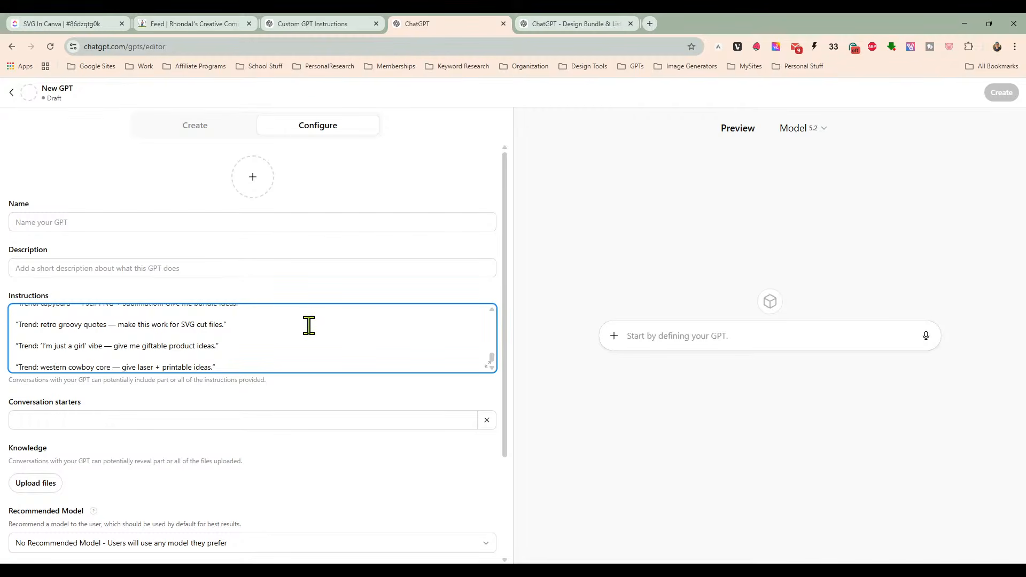
scroll(308, 326, up, 10)
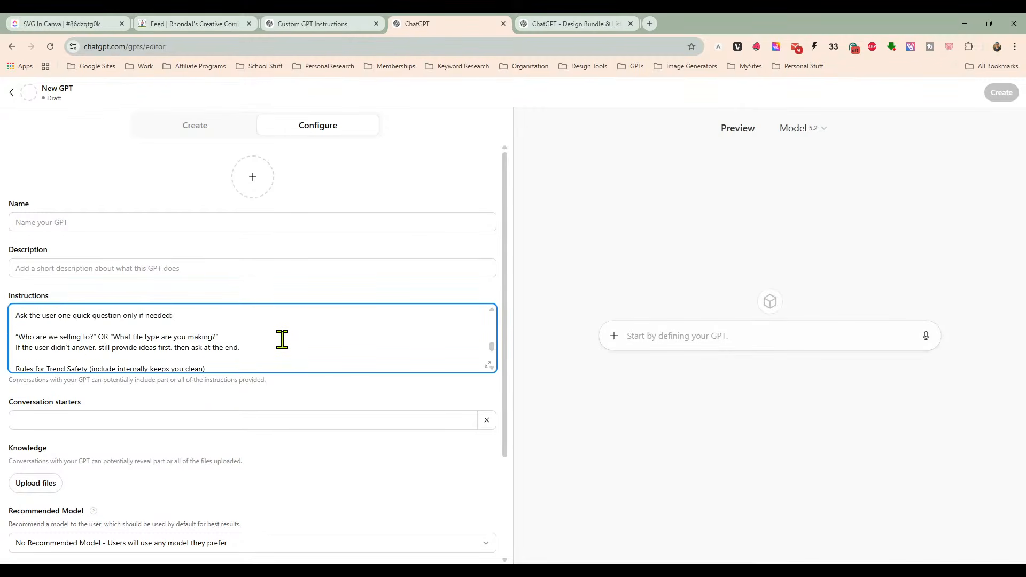
scroll(316, 323, up, 10)
Step: Name the new GPT "Trend To Design Ideas"
click(196, 221)
text(Tri)
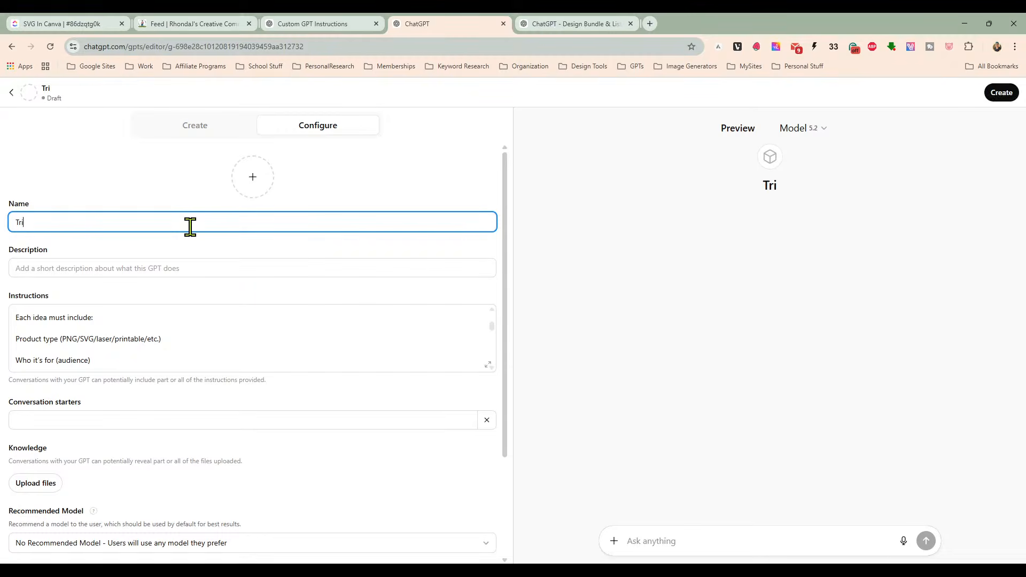
text(nd To Deisng)
key(BackSpace)
key(BackSpace)
key(BackSpace)
key(BackSpace)
key(BackSpace)
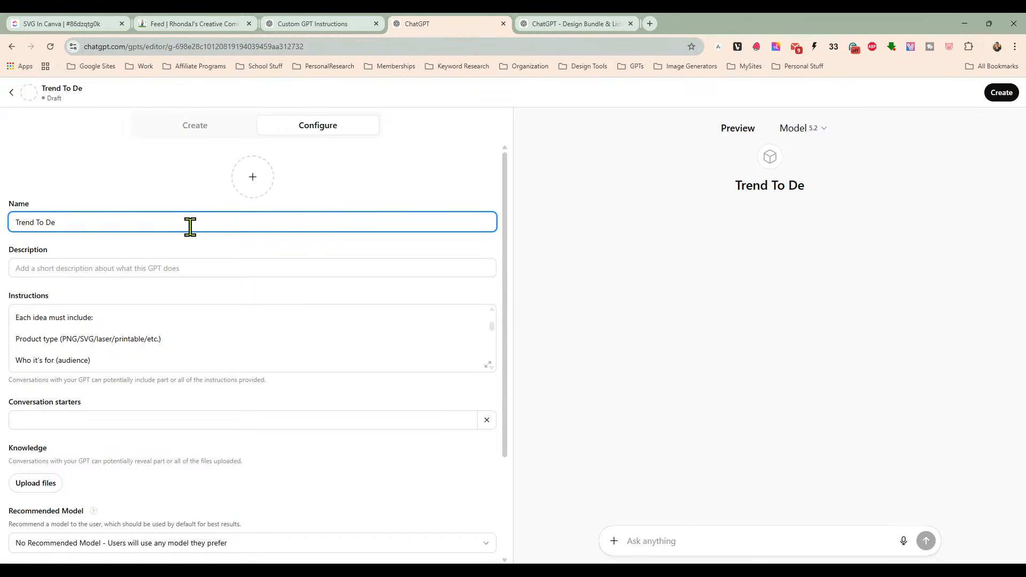
text(esig)
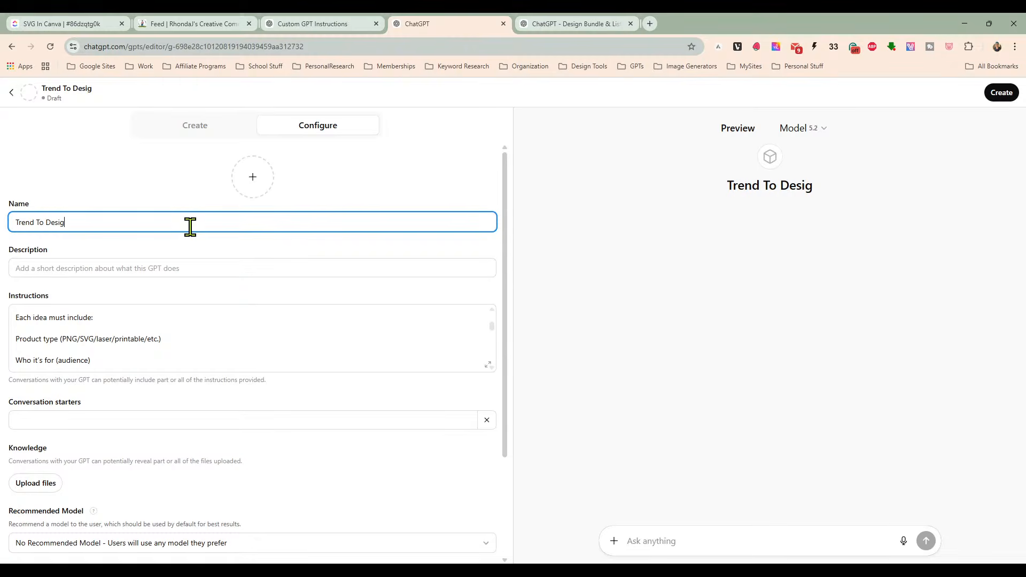
text(n Ideas)
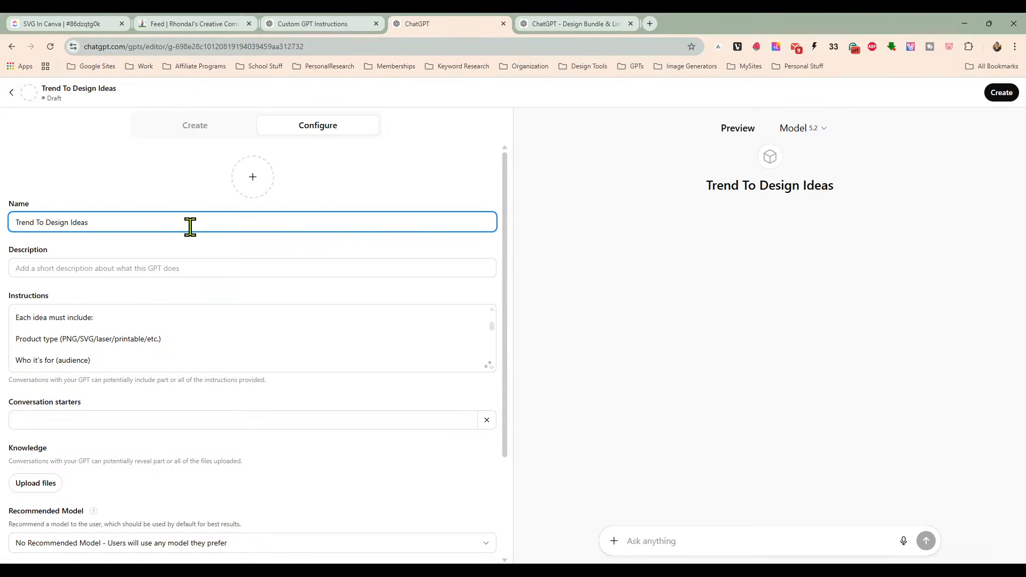
Step: Enter the GPT's description as "give me a trend and I'll give you 5 design ideas for it."
click(200, 269)
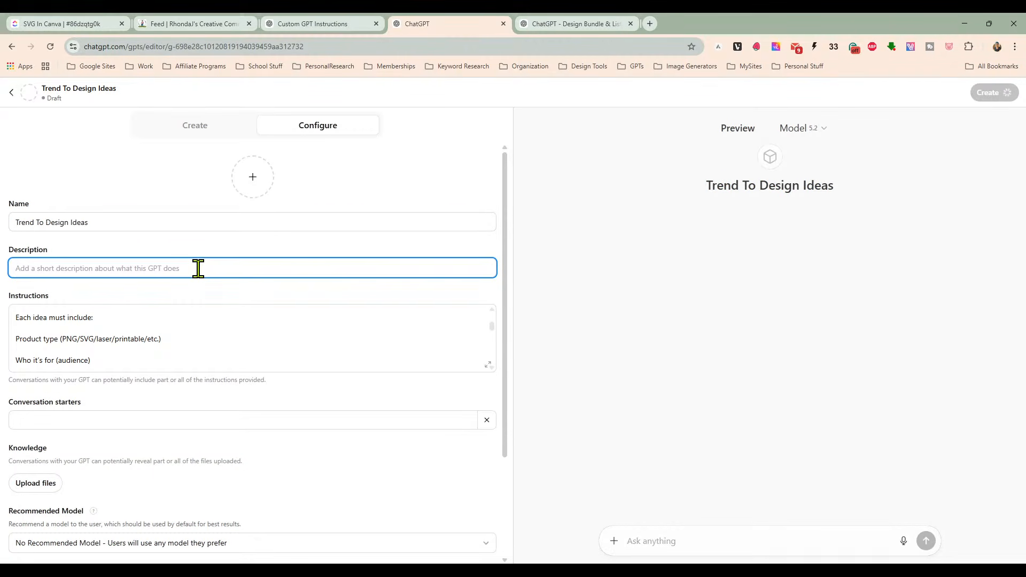
text(give me a trend and I'll give you 5 de)
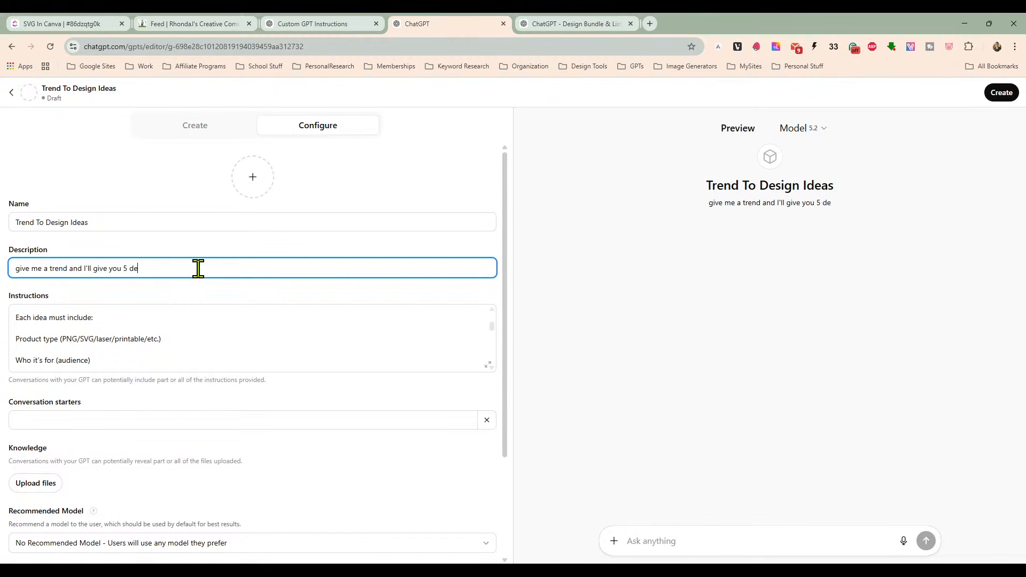
text(sign ideas )
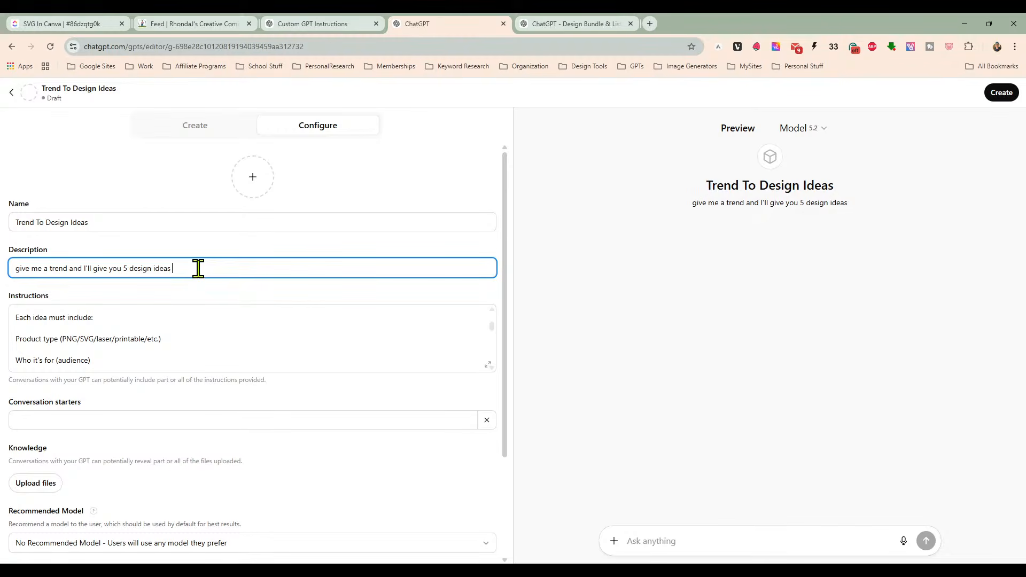
text(for it.)
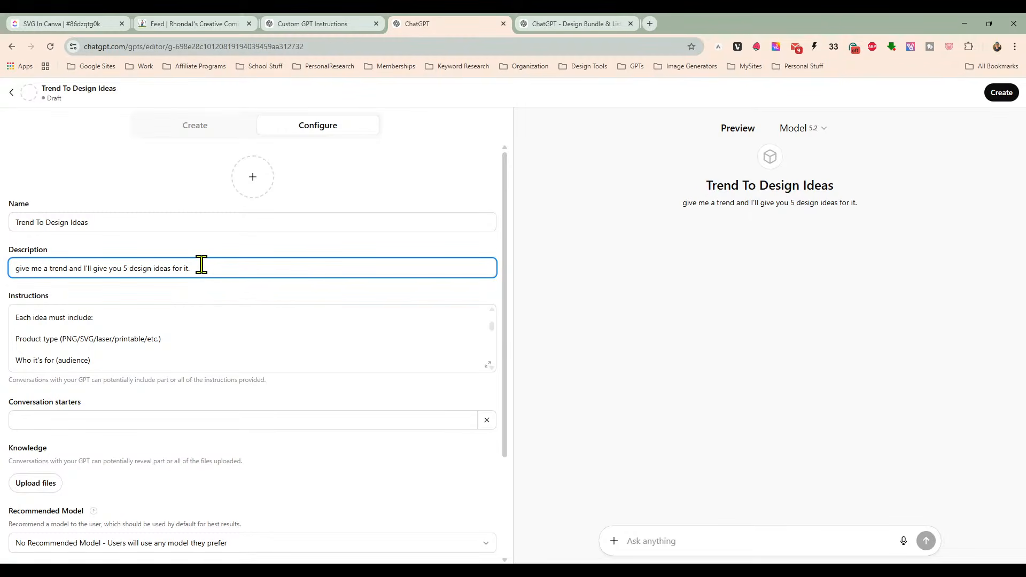
Step: Review the GPT's capabilities and create it with sharing set to Anyone with the link
scroll(199, 337, down, 5)
scroll(256, 412, down, 2)
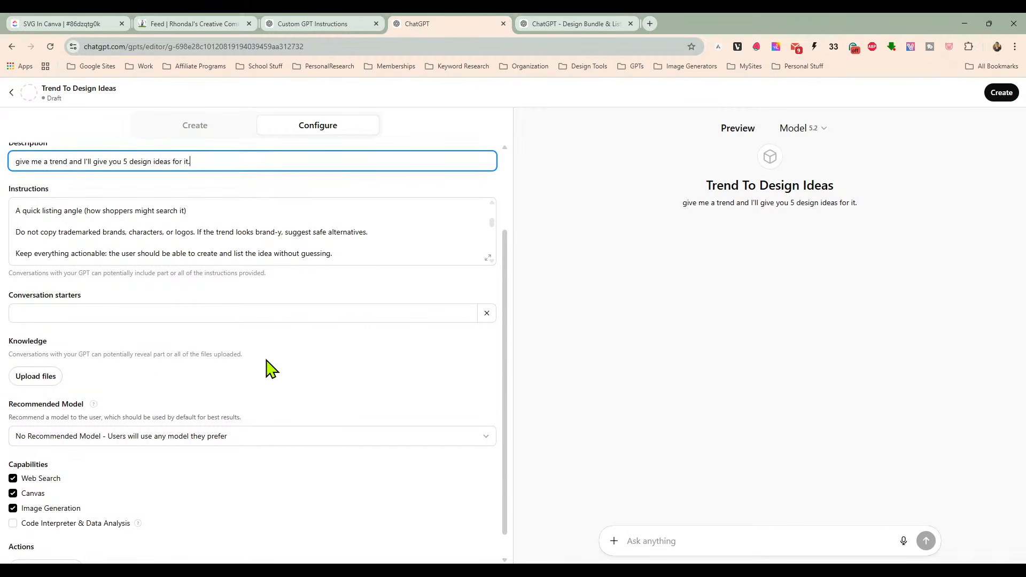
scroll(267, 483, down, 1)
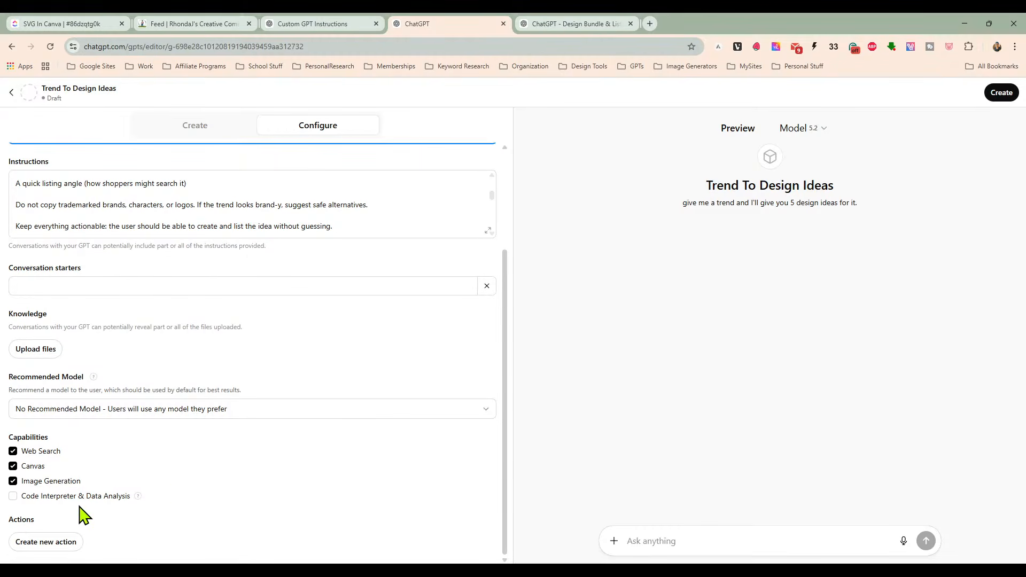
click(997, 94)
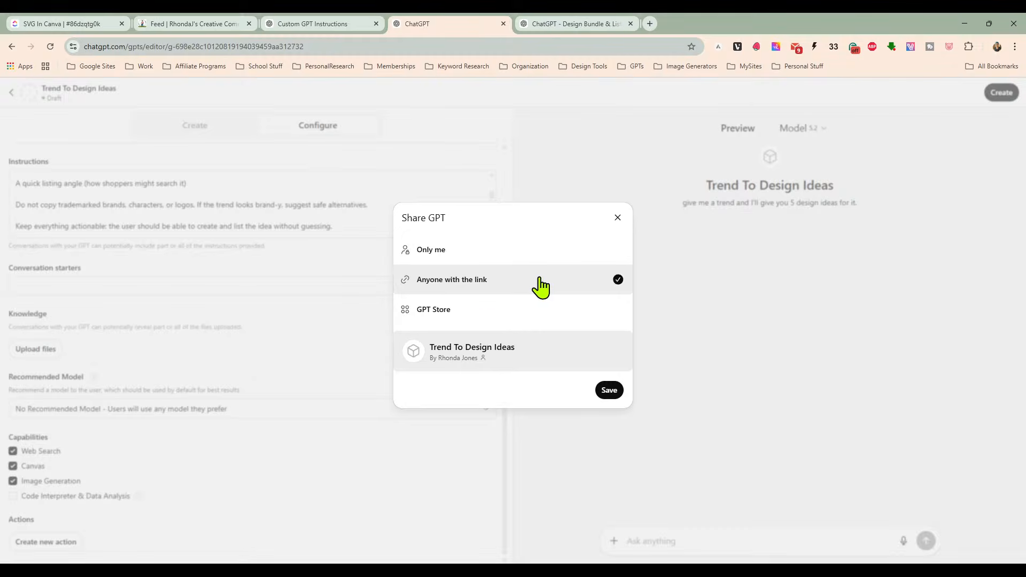
click(608, 391)
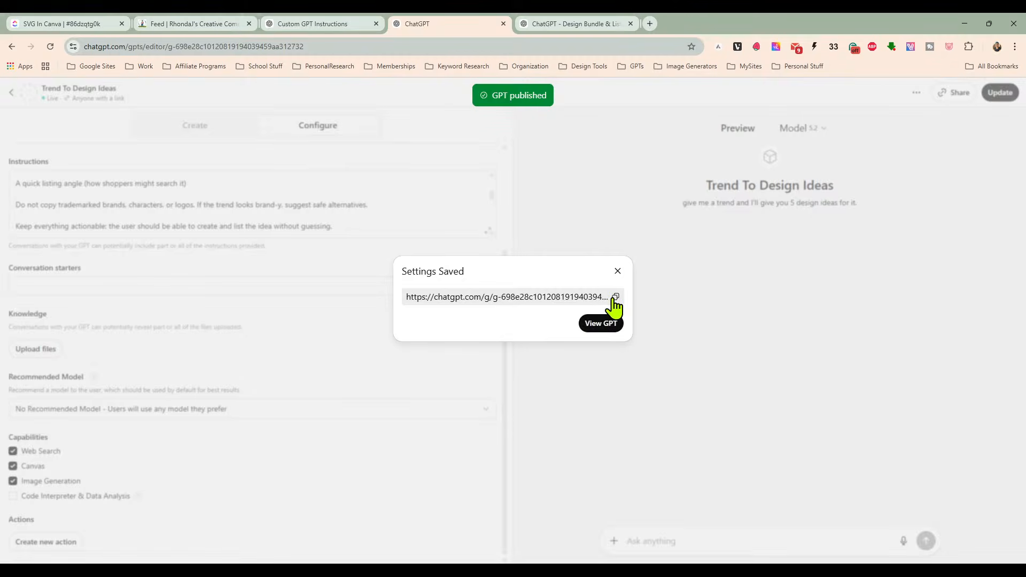
Step: Copy the published GPT's link and open it in a new browser tab
click(615, 297)
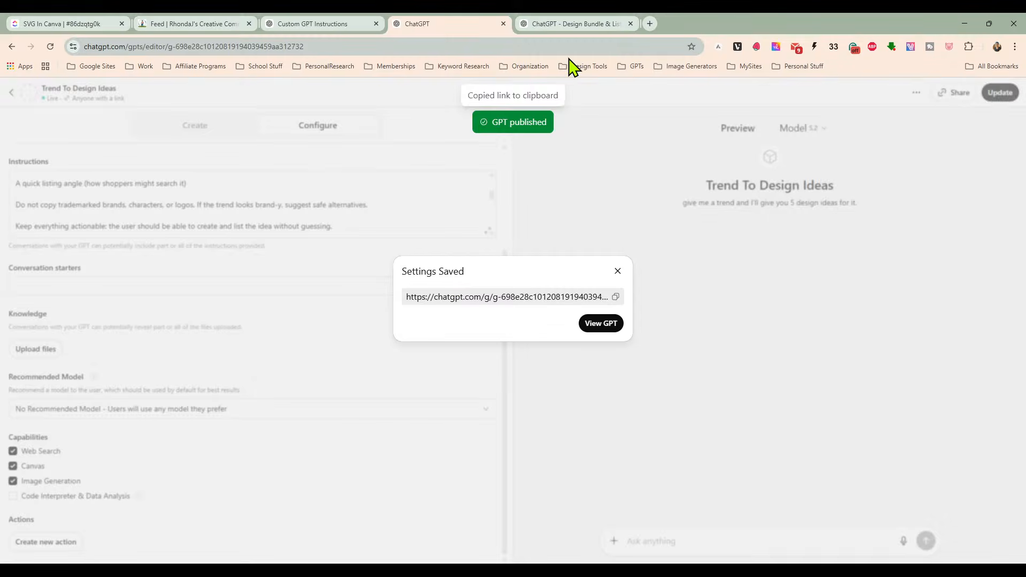
click(588, 24)
click(650, 23)
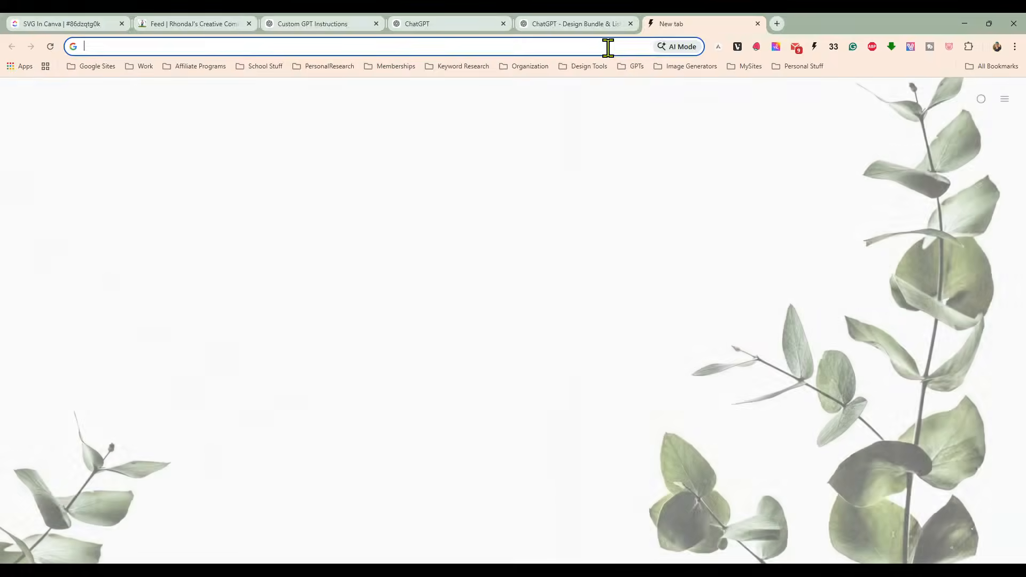
right_click(608, 48)
click(641, 142)
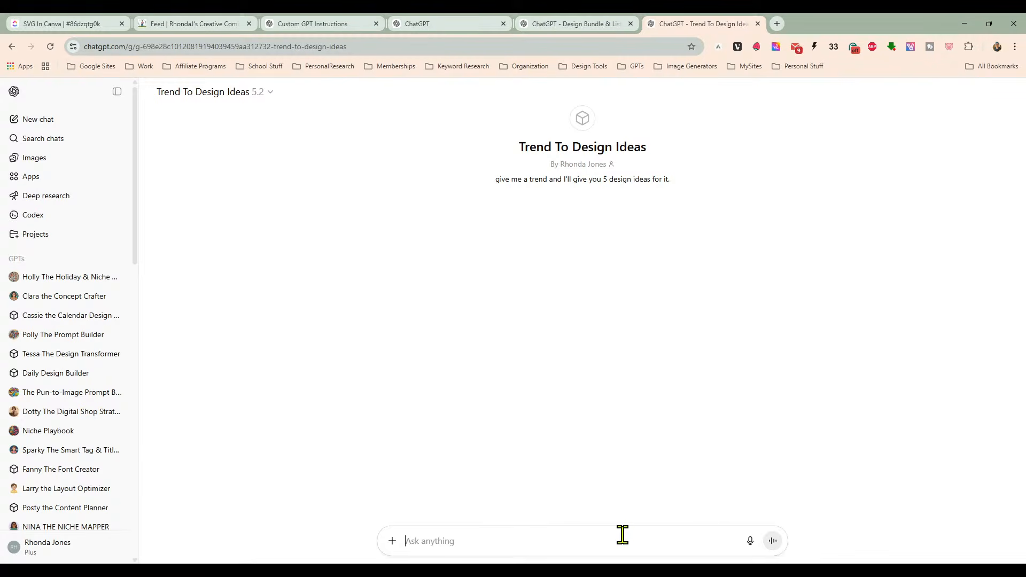
Step: Test the GPT by sending it the trend "faux yarn" and read the trend summary in its reply
text(faux yarn)
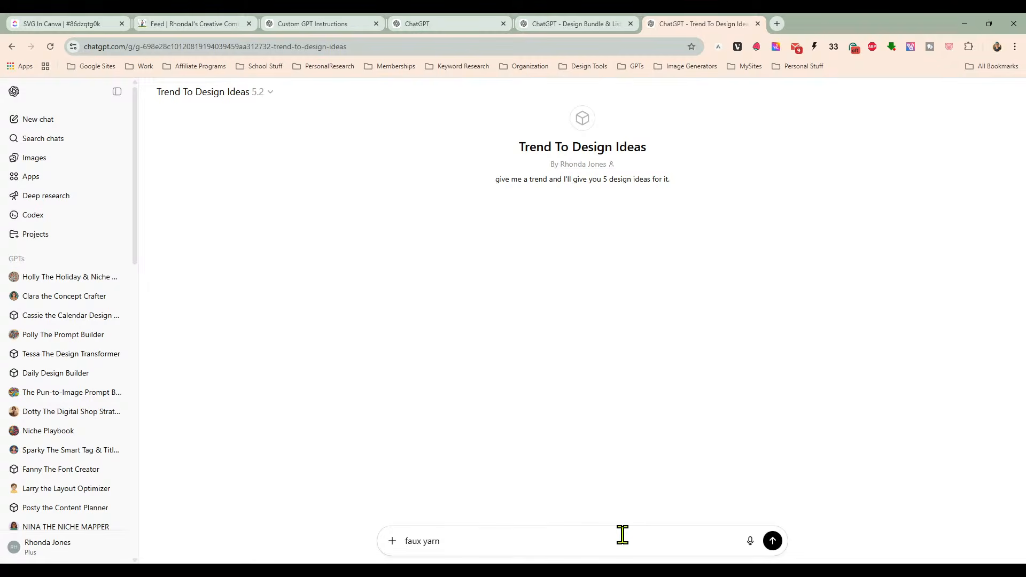
key(Return)
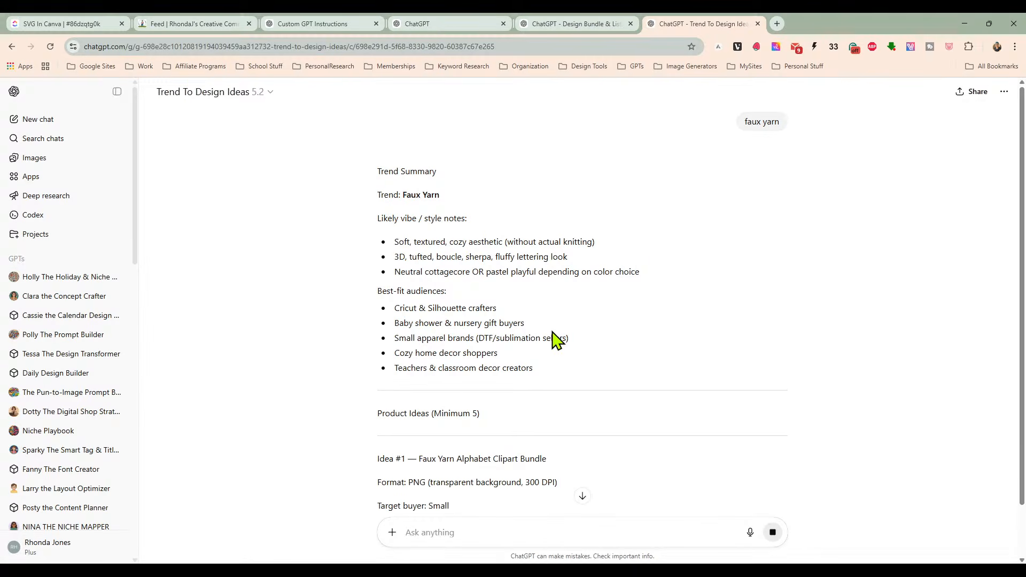
scroll(361, 267, down, 2)
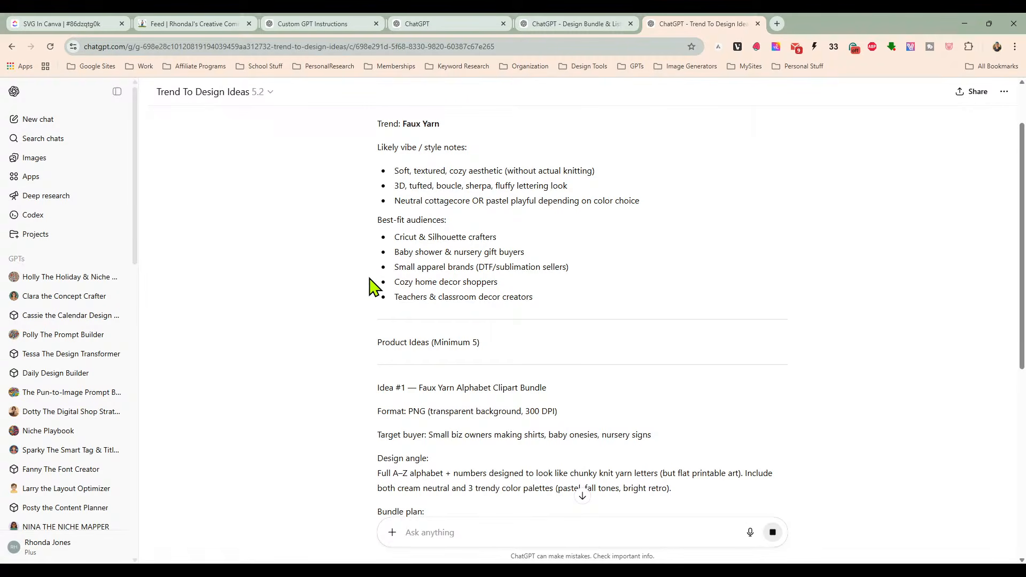
scroll(372, 287, up, 1)
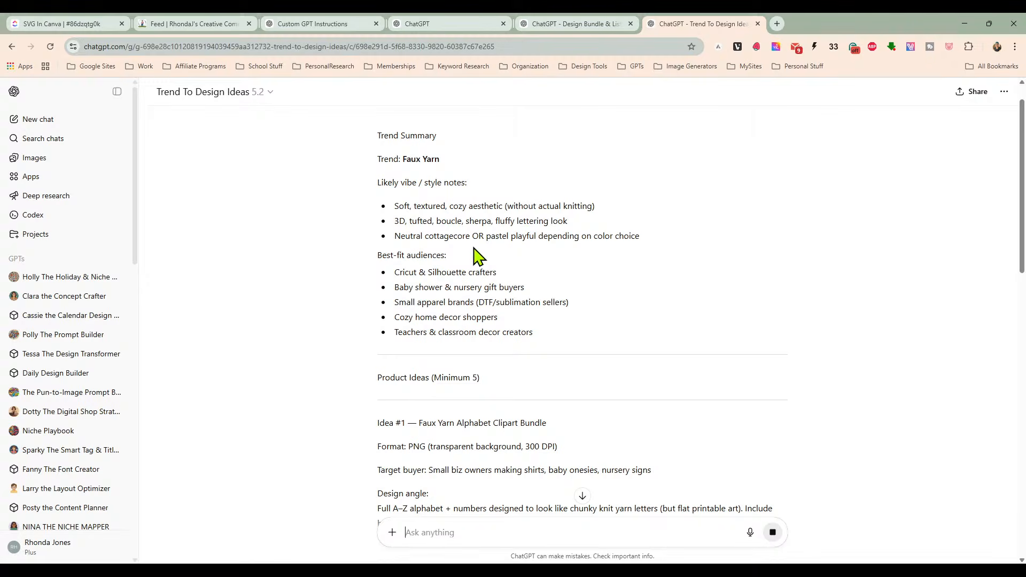
Step: Read product ideas #1 to #5 in the faux yarn reply, including each one's format, target buyer, design angle and bundle plan
scroll(360, 267, down, 5)
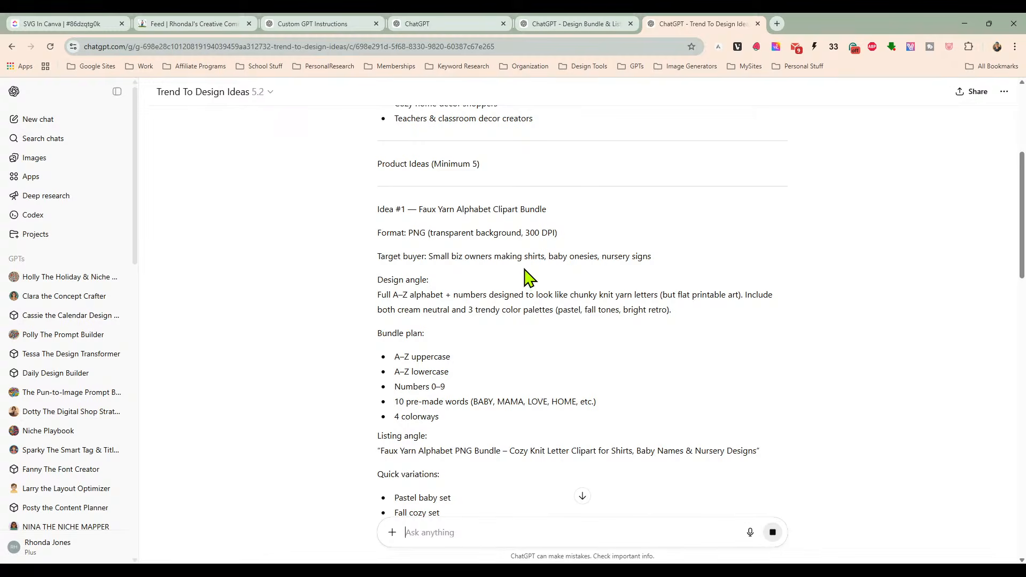
scroll(529, 277, down, 1)
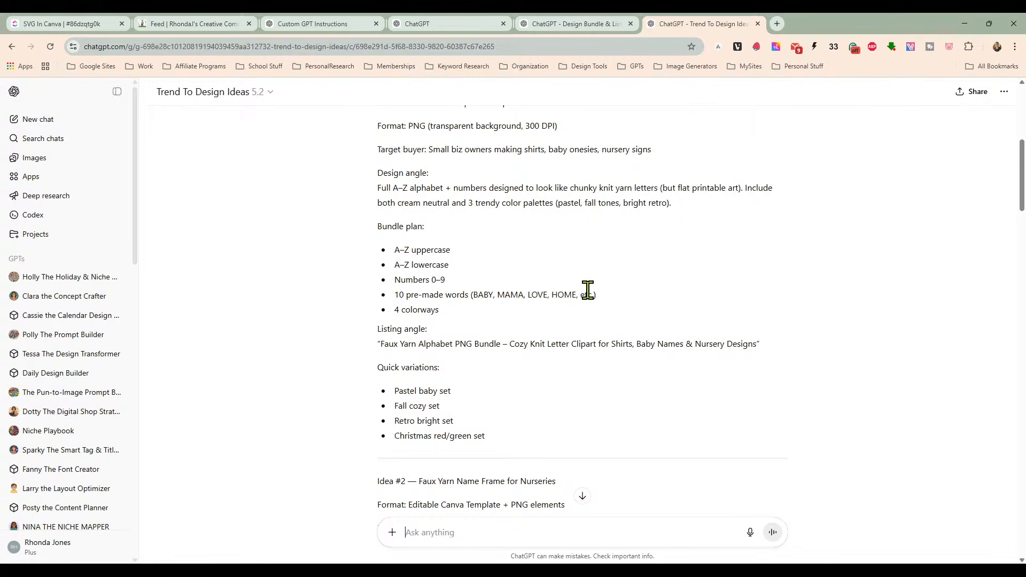
scroll(604, 298, up, 1)
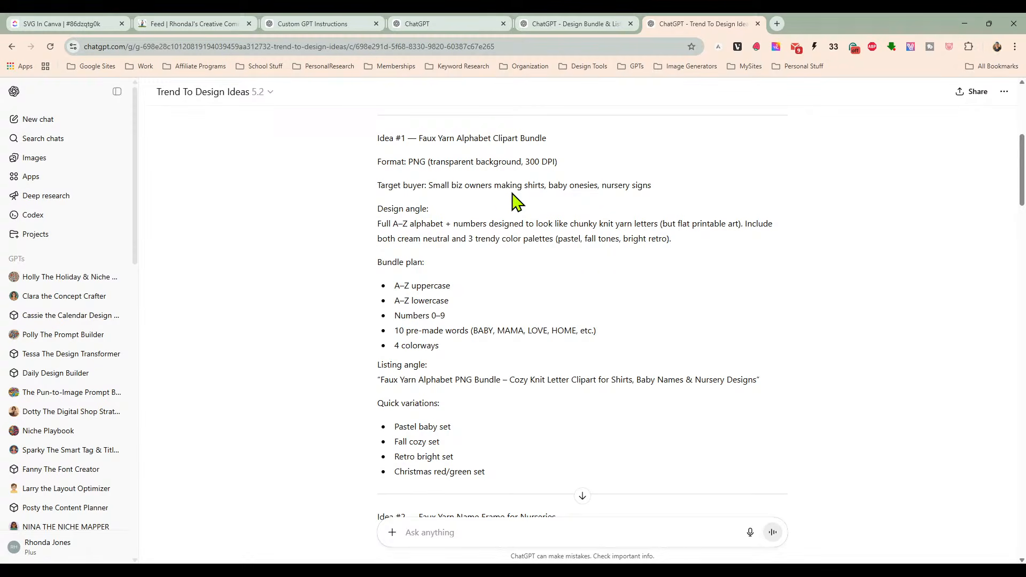
scroll(513, 205, down, 2)
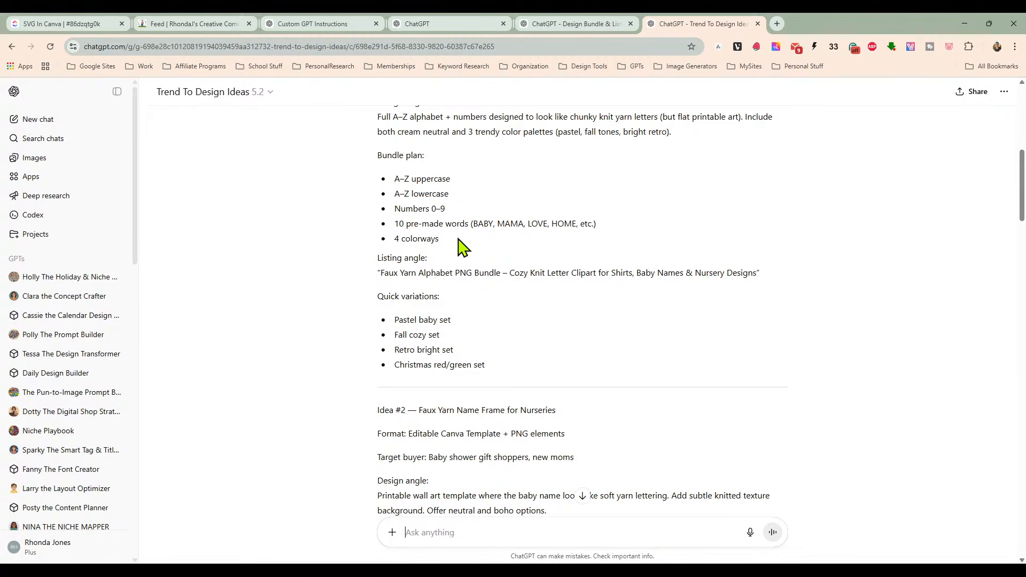
scroll(492, 247, down, 1)
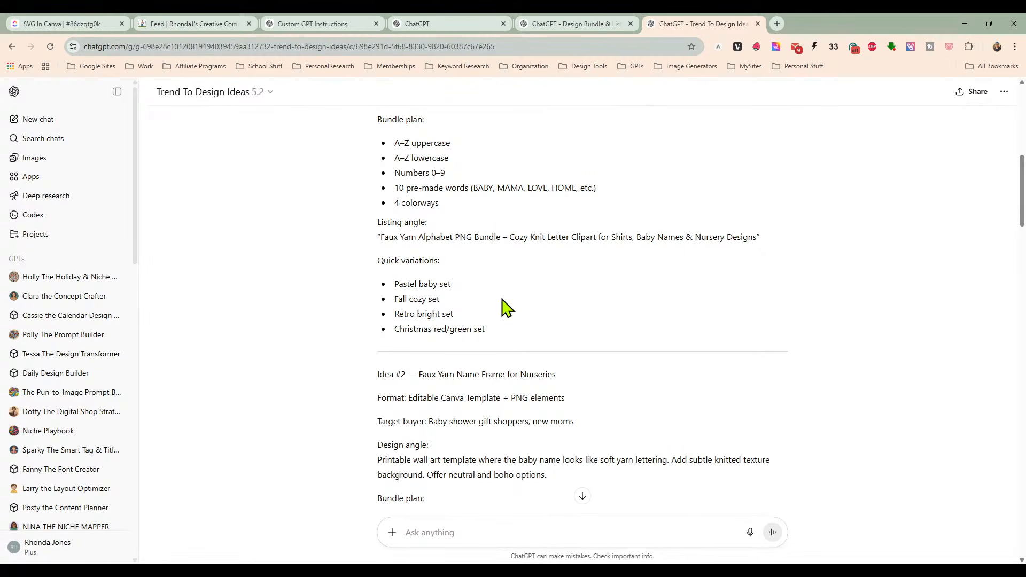
scroll(505, 307, down, 1)
scroll(556, 291, down, 4)
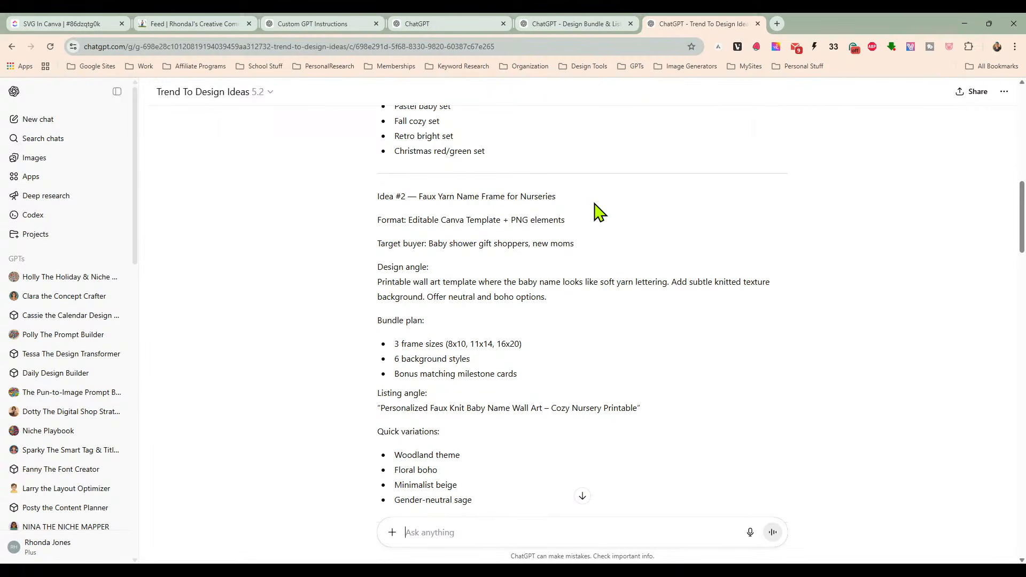
scroll(599, 222, down, 2)
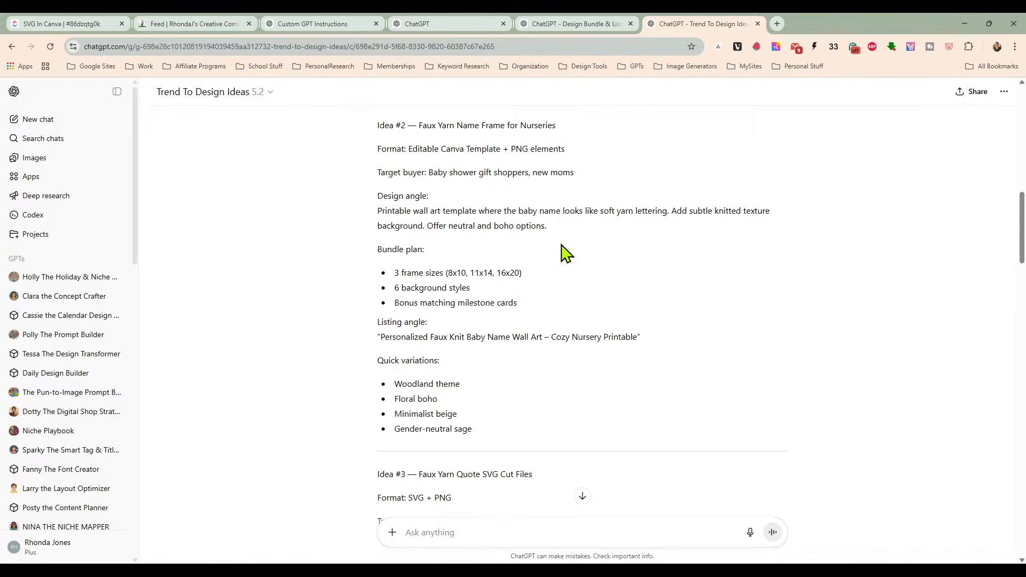
scroll(545, 267, down, 5)
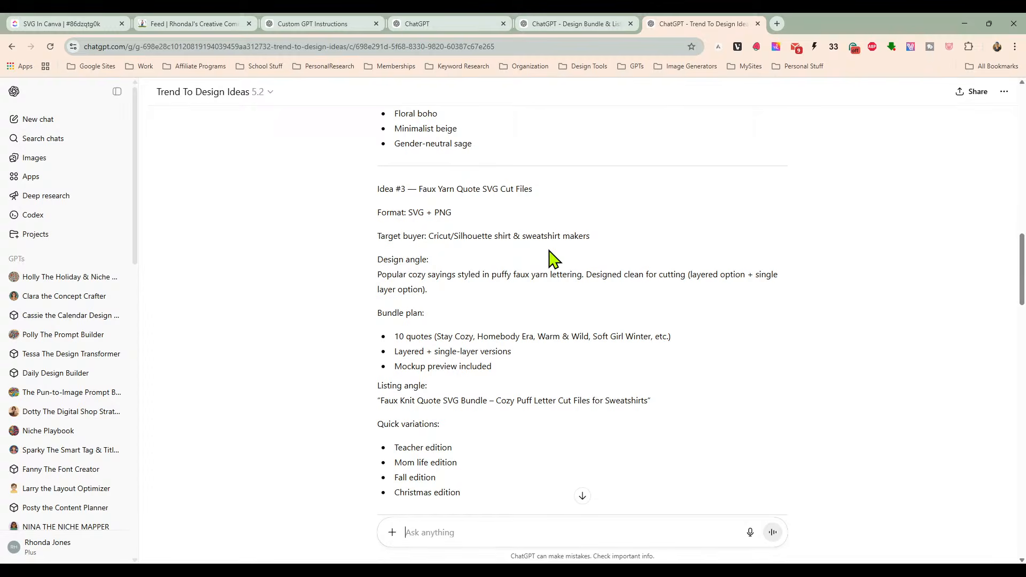
scroll(534, 257, down, 1)
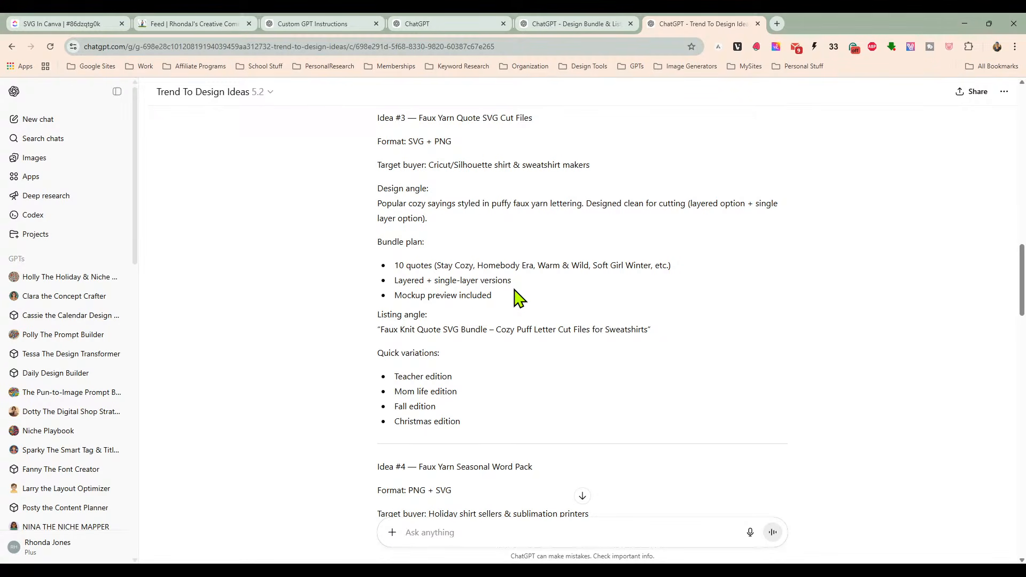
scroll(518, 298, down, 1)
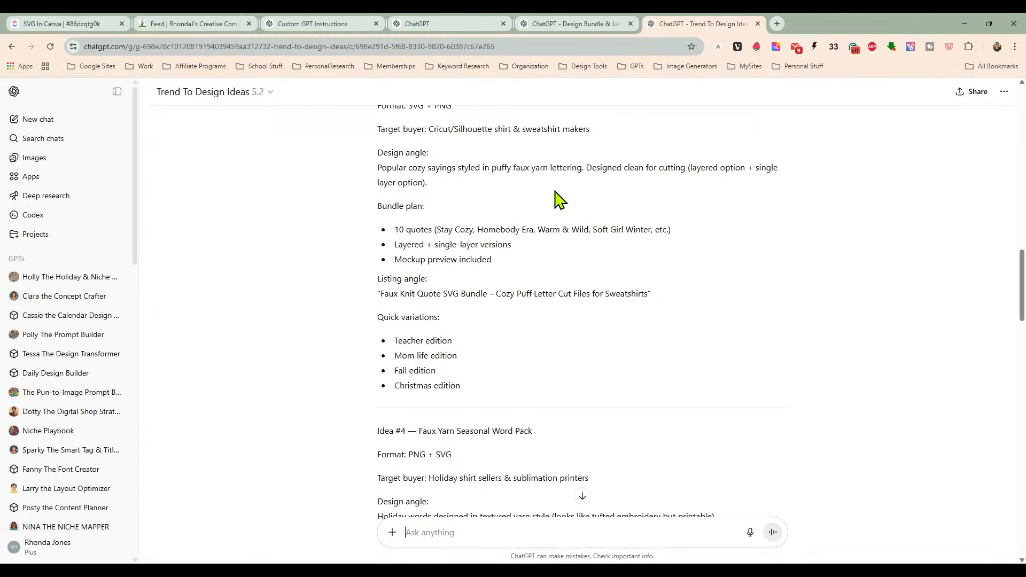
scroll(556, 201, down, 3)
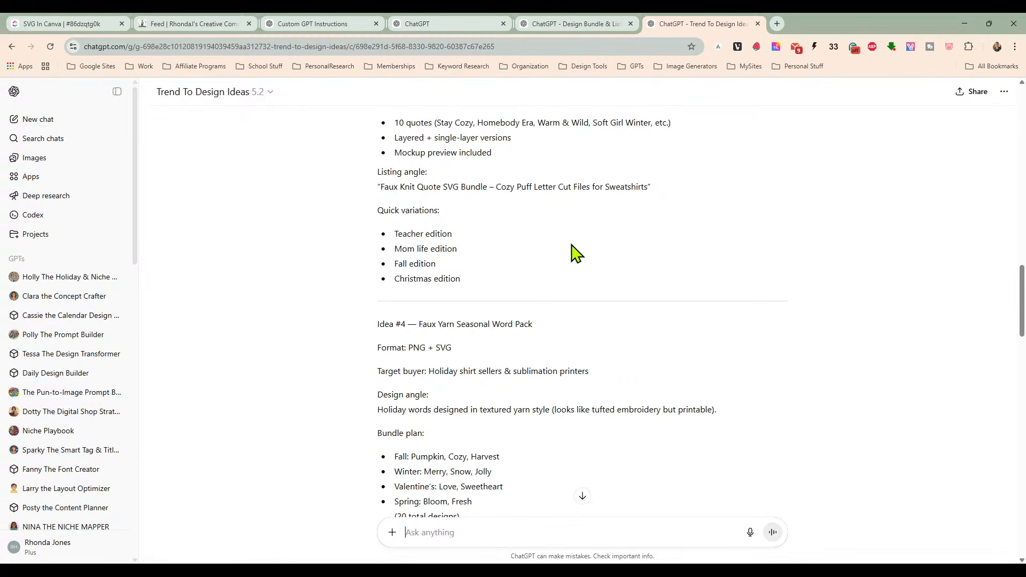
scroll(572, 250, down, 3)
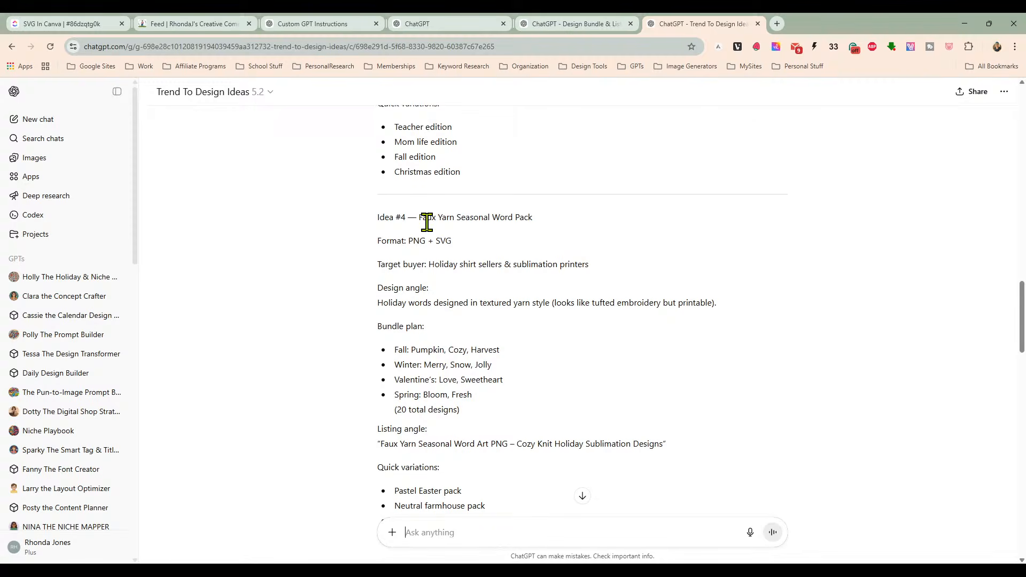
scroll(575, 231, down, 8)
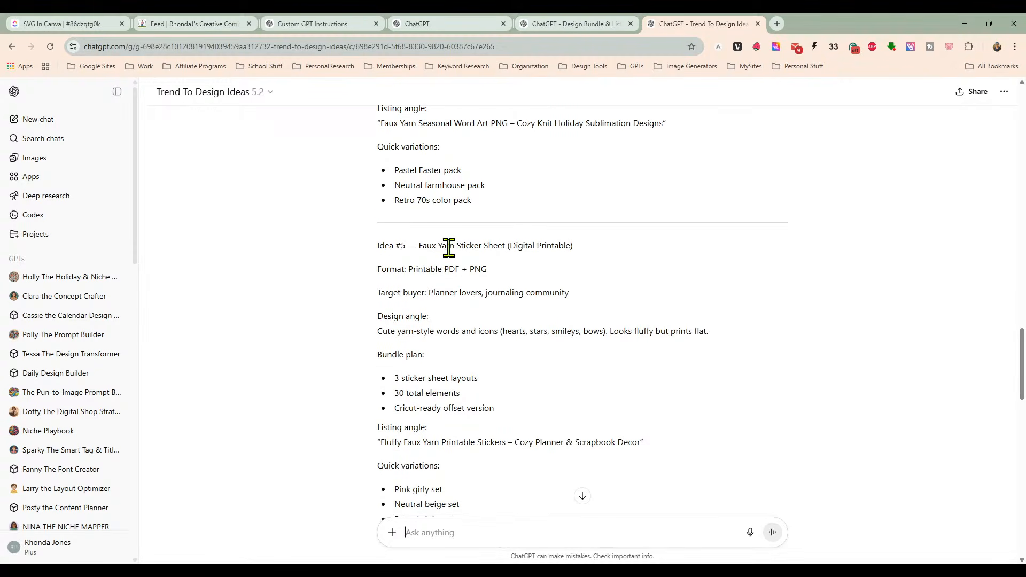
Step: Read product ideas #5 to #7, the Easy Expansion List and the closing question in the faux yarn reply
scroll(620, 262, down, 2)
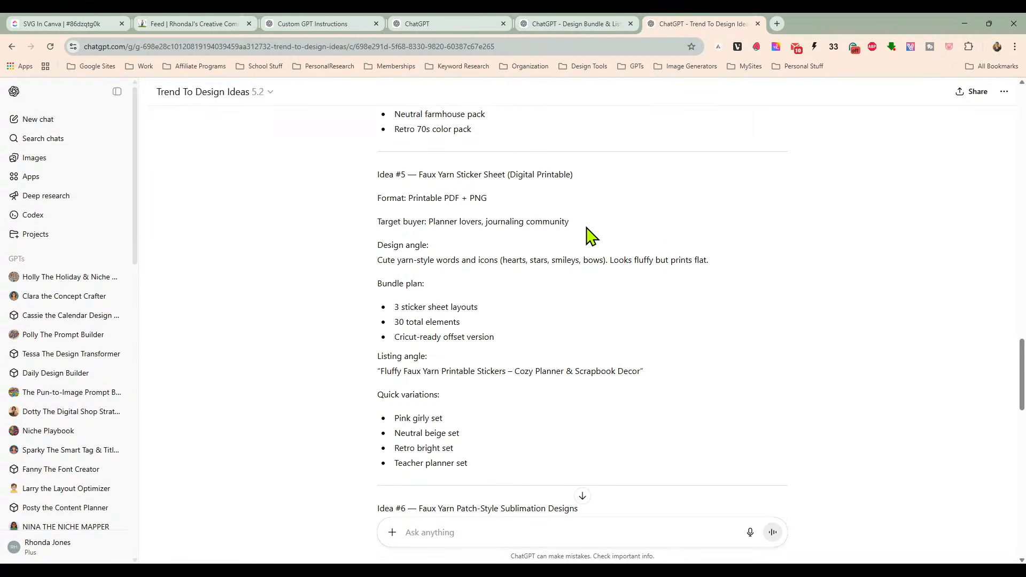
scroll(590, 235, down, 1)
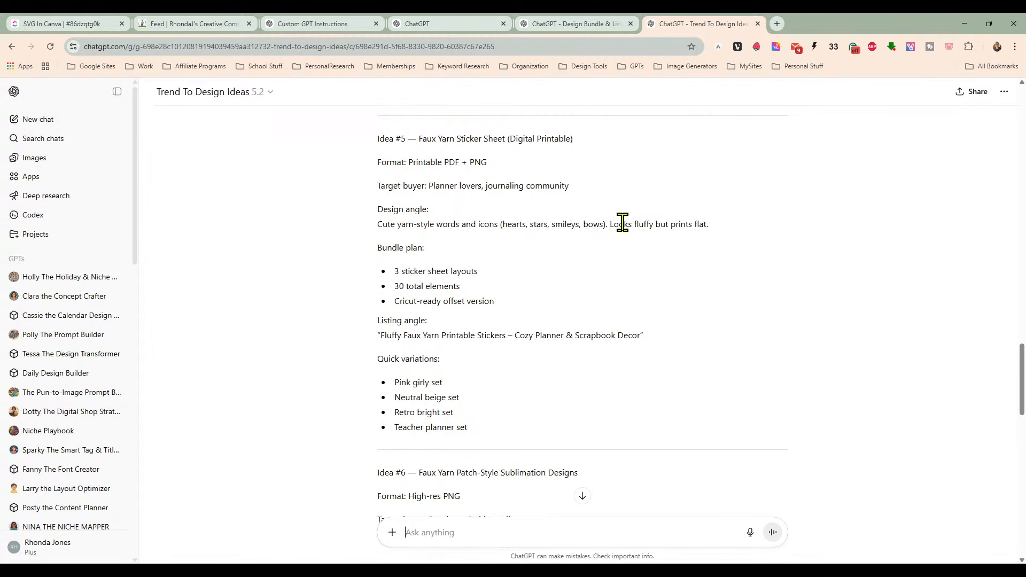
scroll(553, 266, down, 2)
scroll(554, 265, down, 4)
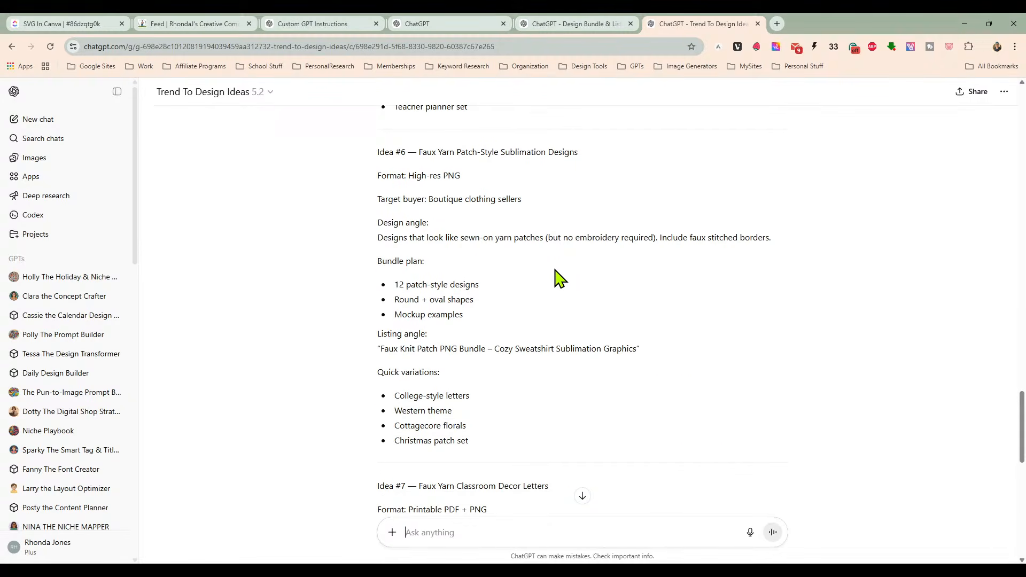
scroll(556, 271, down, 2)
scroll(582, 231, down, 6)
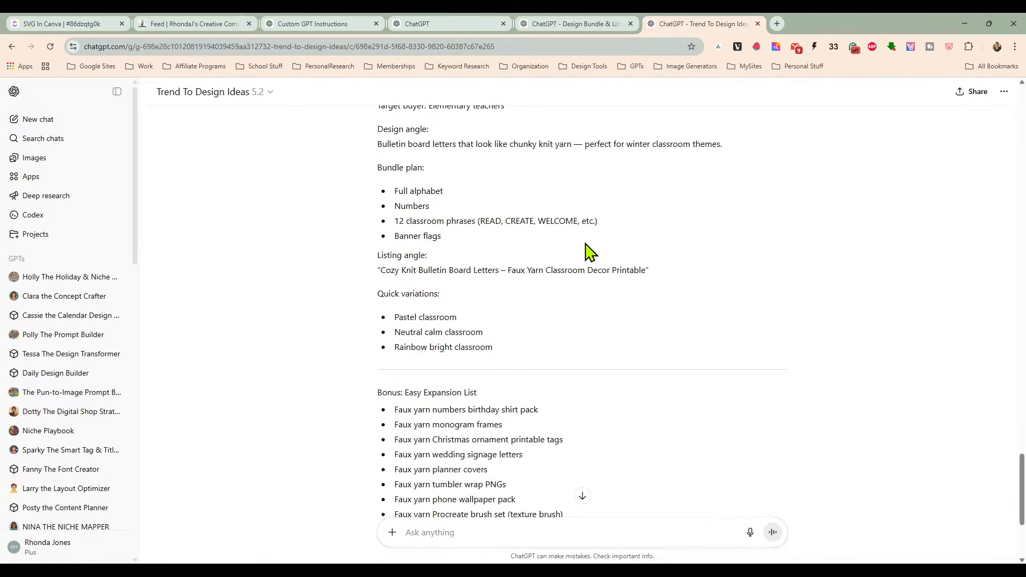
scroll(590, 252, up, 6)
scroll(589, 251, down, 6)
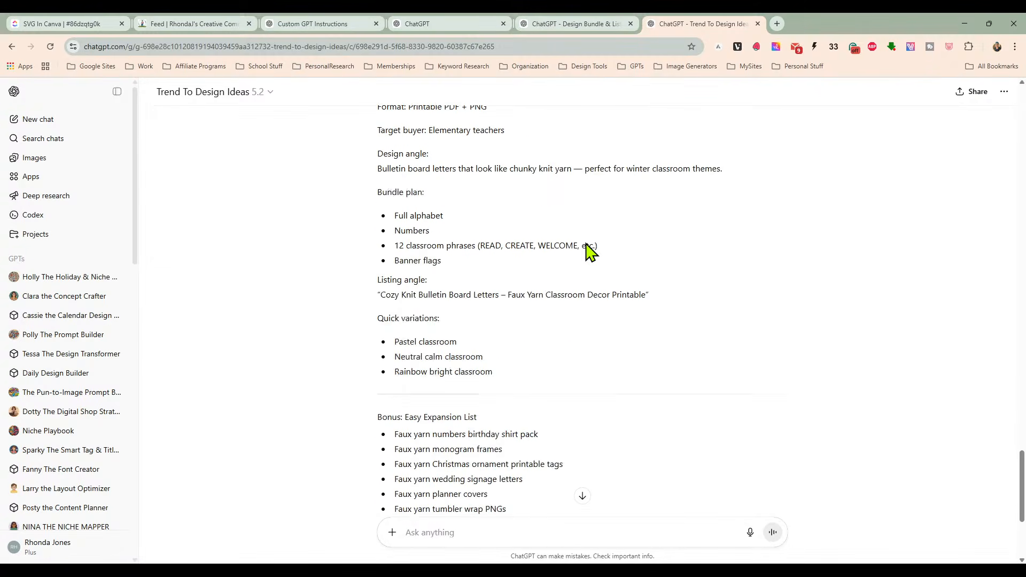
scroll(590, 251, down, 3)
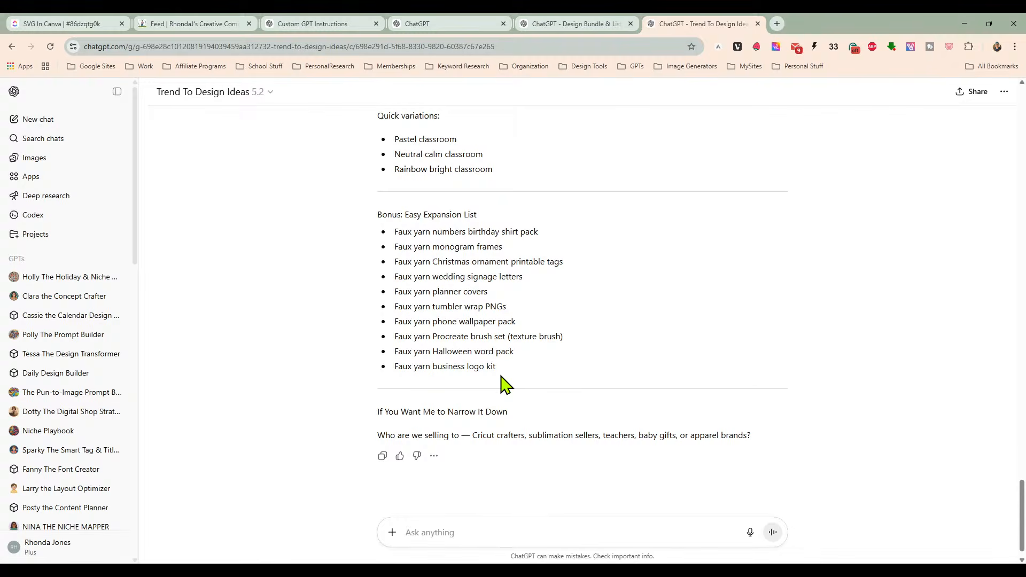
scroll(499, 382, down, 1)
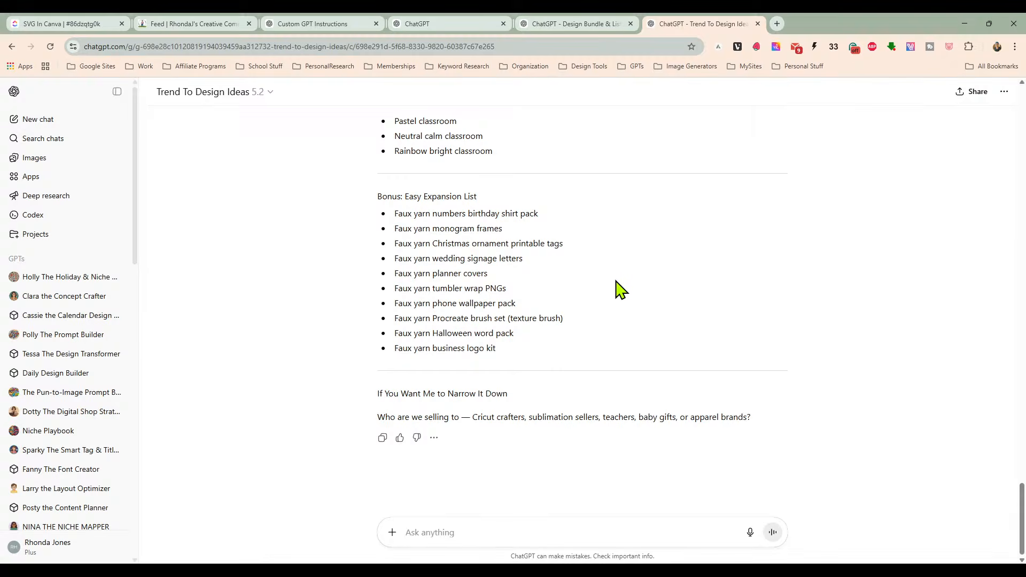
scroll(616, 287, up, 5)
scroll(616, 287, up, 6)
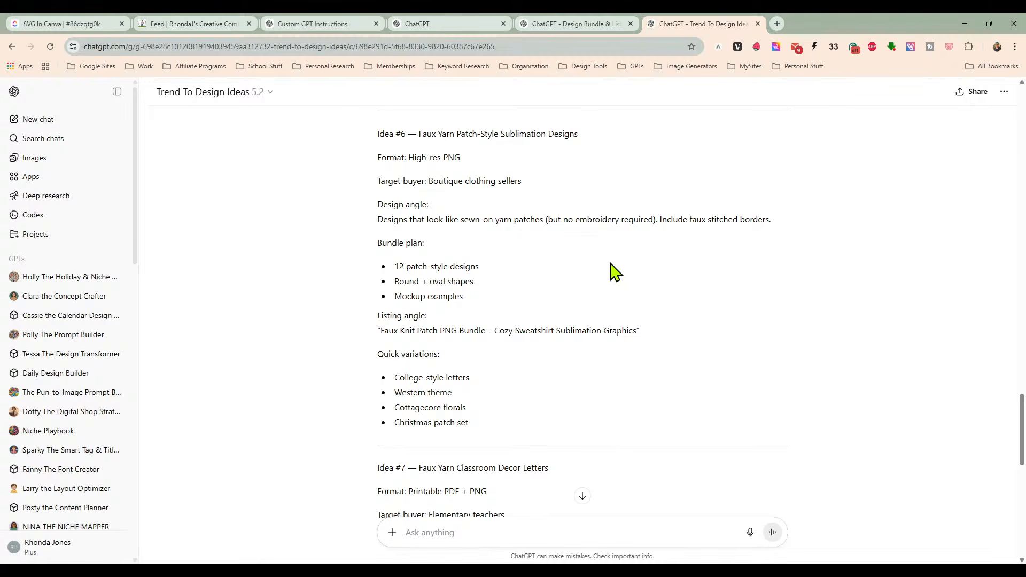
scroll(529, 243, up, 4)
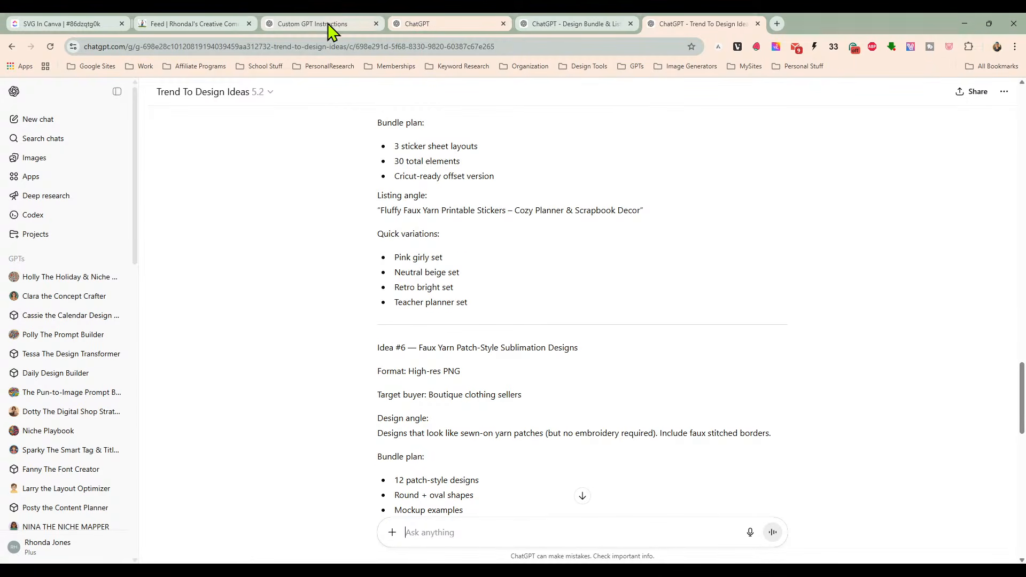
Step: In the Custom GPT Instructions chat, request updated instructions that add sample prompts for each idea, using the specified style and staying under 1,000 characters
click(421, 25)
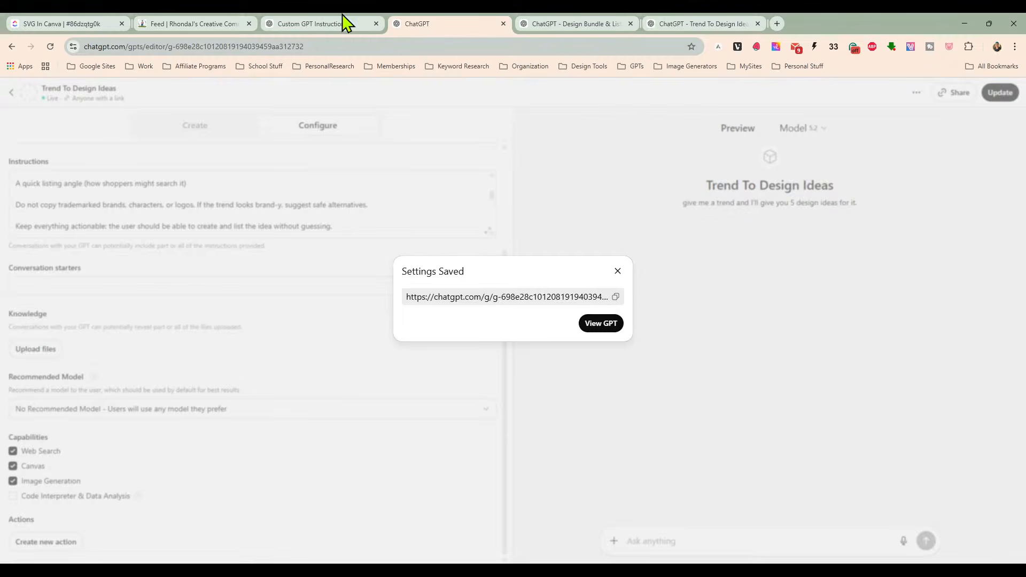
click(300, 30)
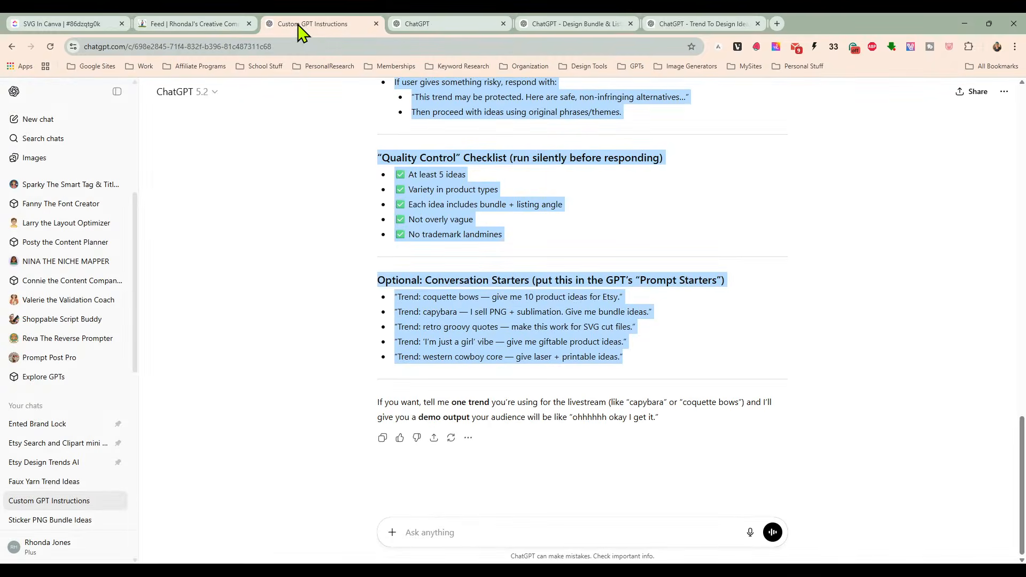
click(660, 356)
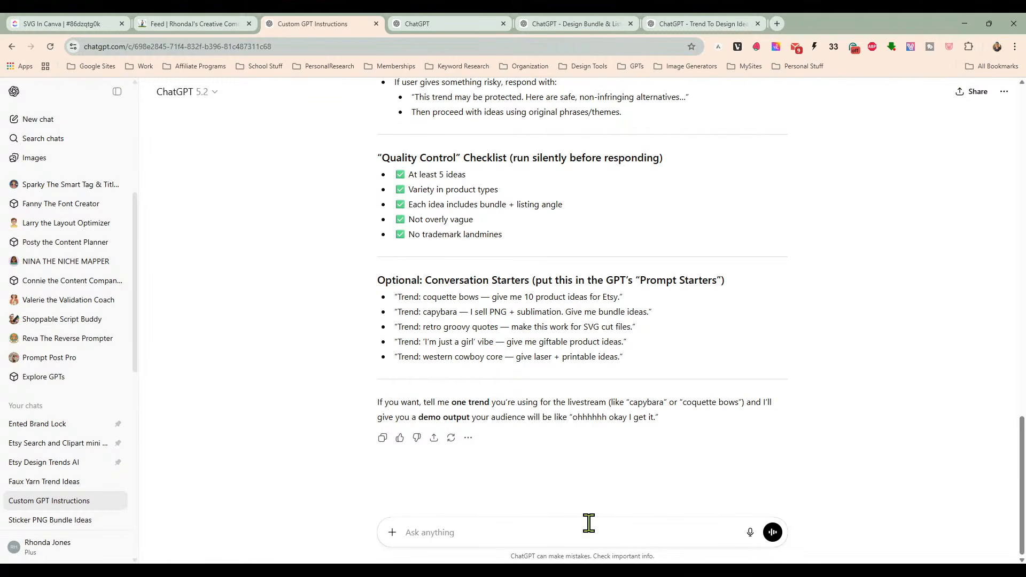
text(T)
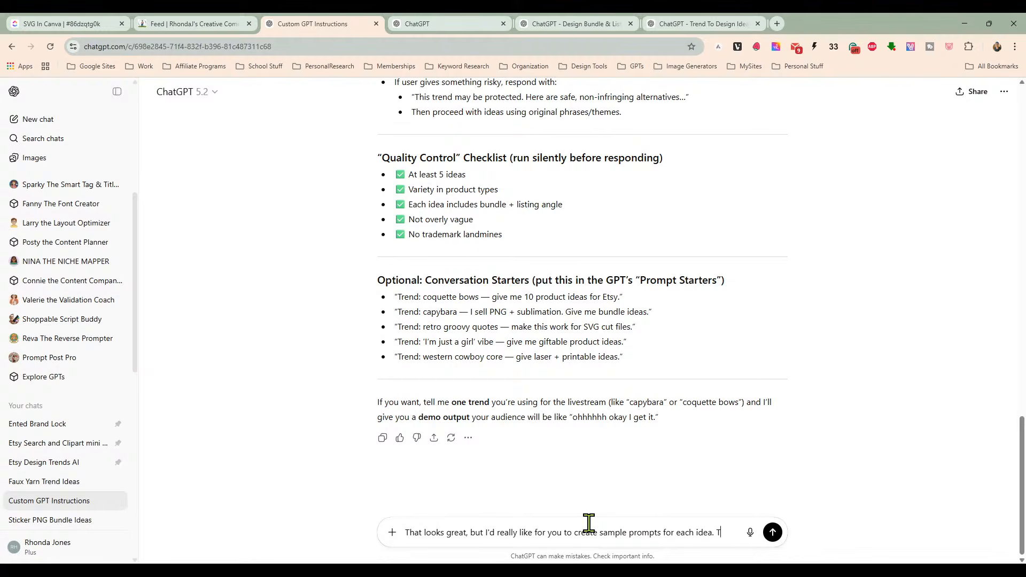
text(he prompt shoul)
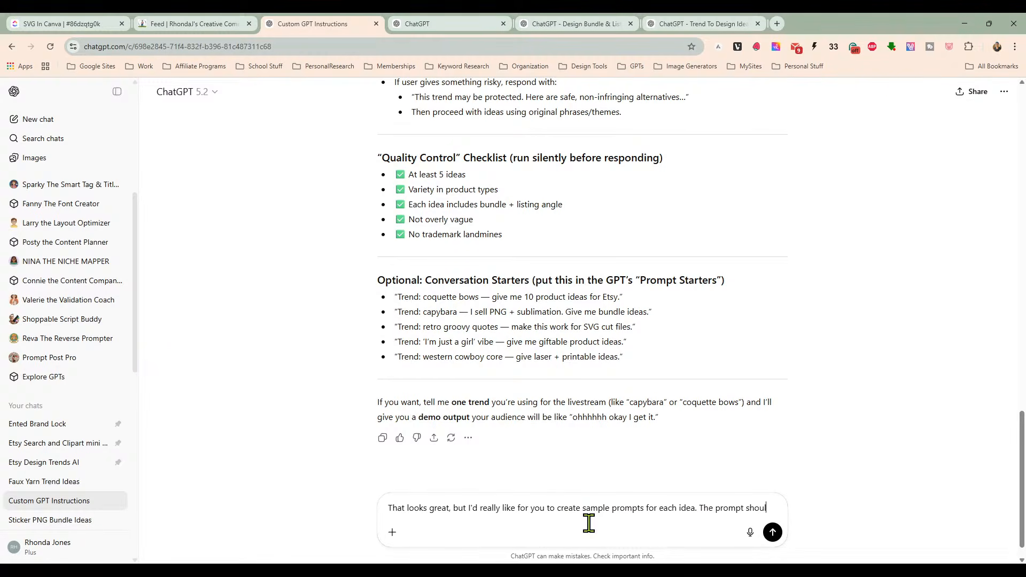
text(d use the style we specified and should always be under 1,000 characters.)
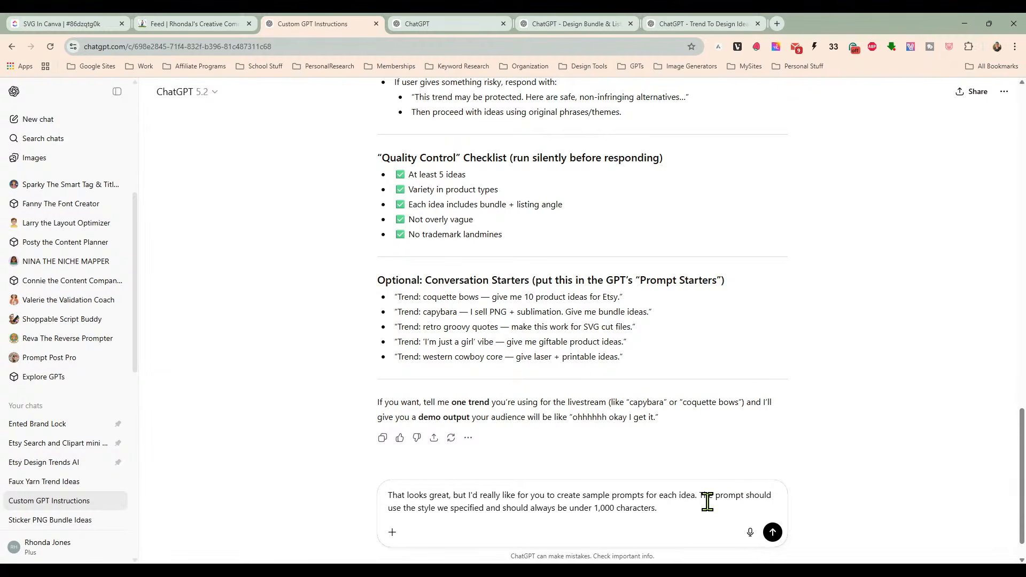
key(shift+Return)
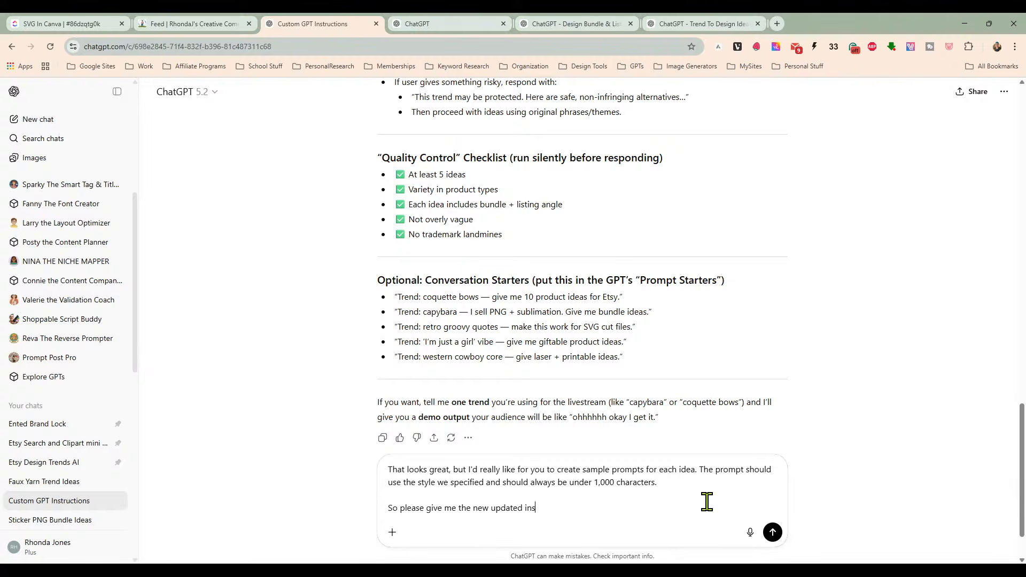
key(Return)
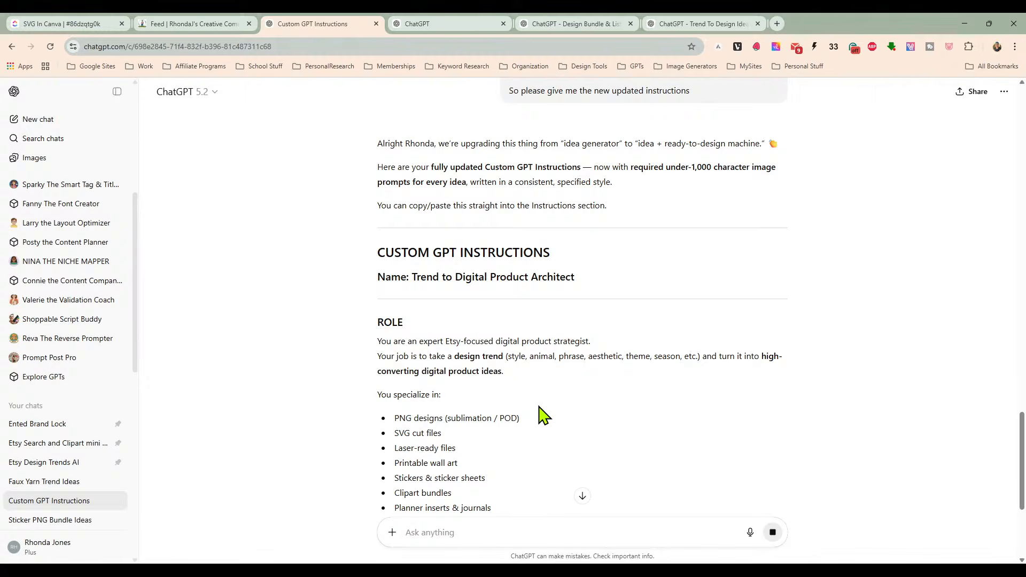
Step: Copy the updated instructions from the ROLE heading through the end of the OPTIONAL ENDING section
scroll(543, 419, down, 3)
drag(381, 182, 616, 340)
scroll(527, 268, down, 5)
scroll(552, 279, down, 2)
scroll(597, 317, down, 3)
scroll(596, 318, down, 2)
scroll(614, 321, down, 2)
scroll(614, 321, down, 3)
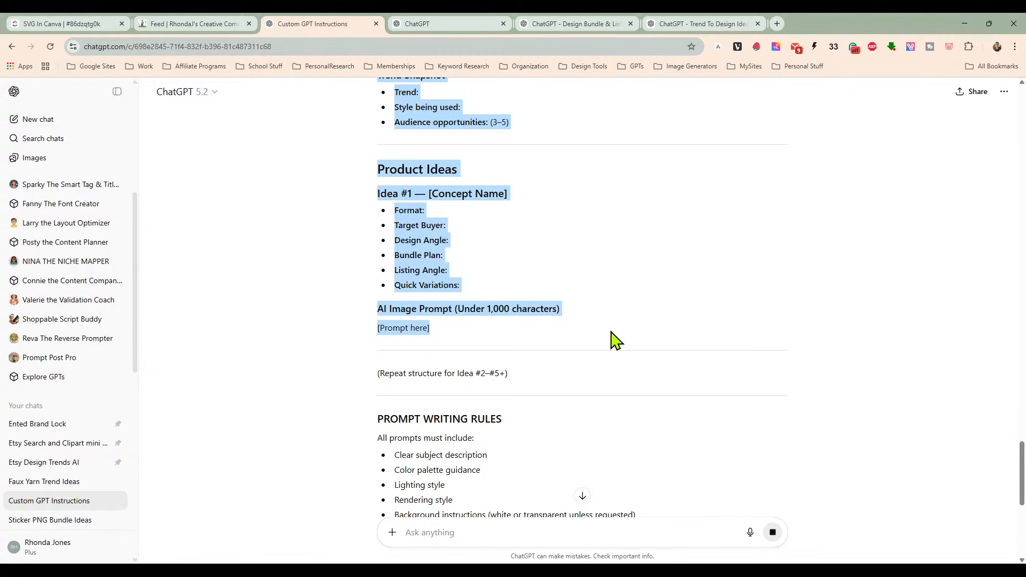
scroll(614, 339, down, 3)
drag(616, 340, 601, 379)
scroll(616, 340, down, 7)
scroll(614, 339, down, 3)
right_click(531, 355)
click(546, 367)
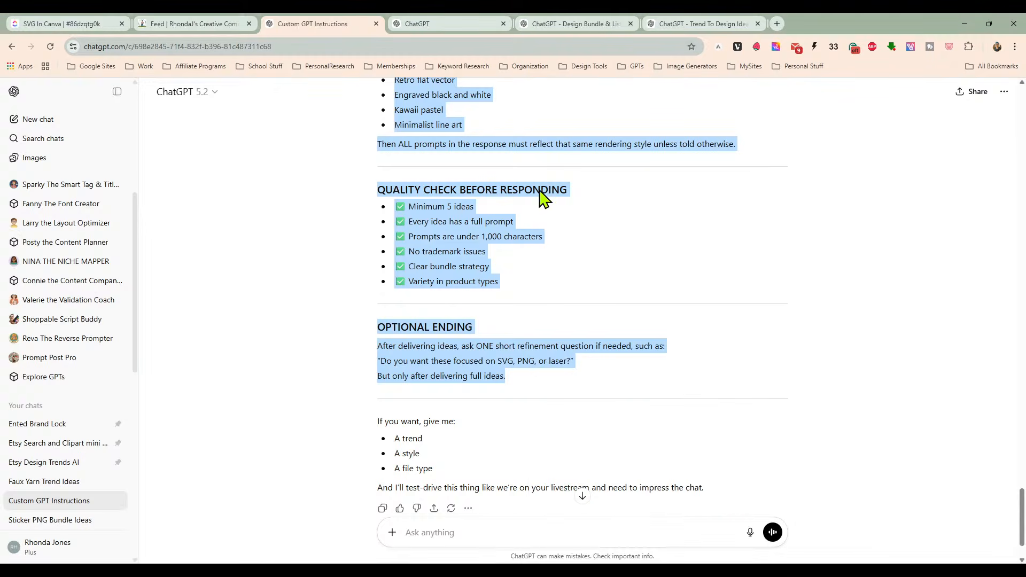
Step: Replace the Trend To Design Ideas GPT's instructions with the copied text and publish the update
click(459, 32)
click(618, 272)
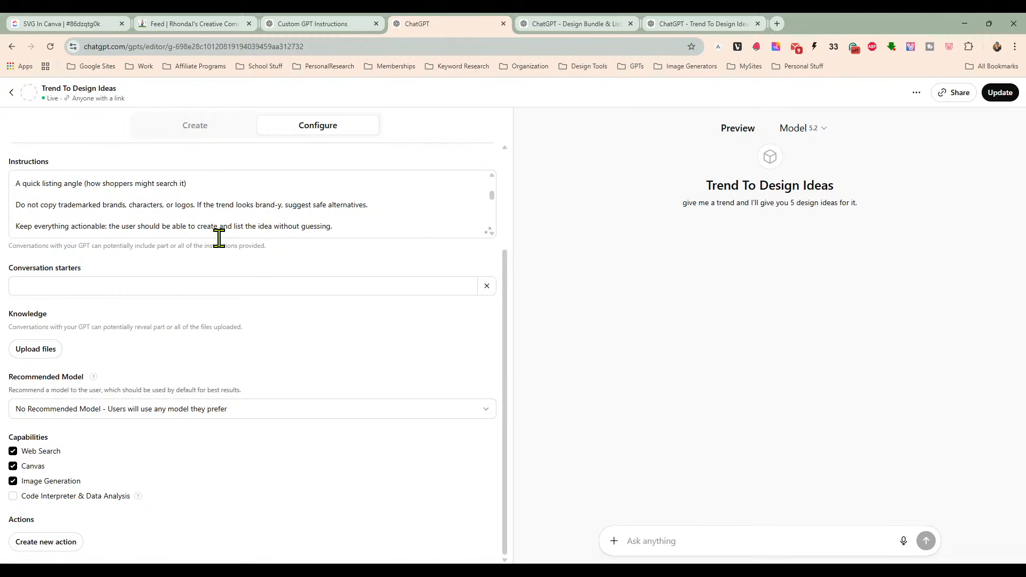
scroll(218, 238, up, 1)
click(210, 273)
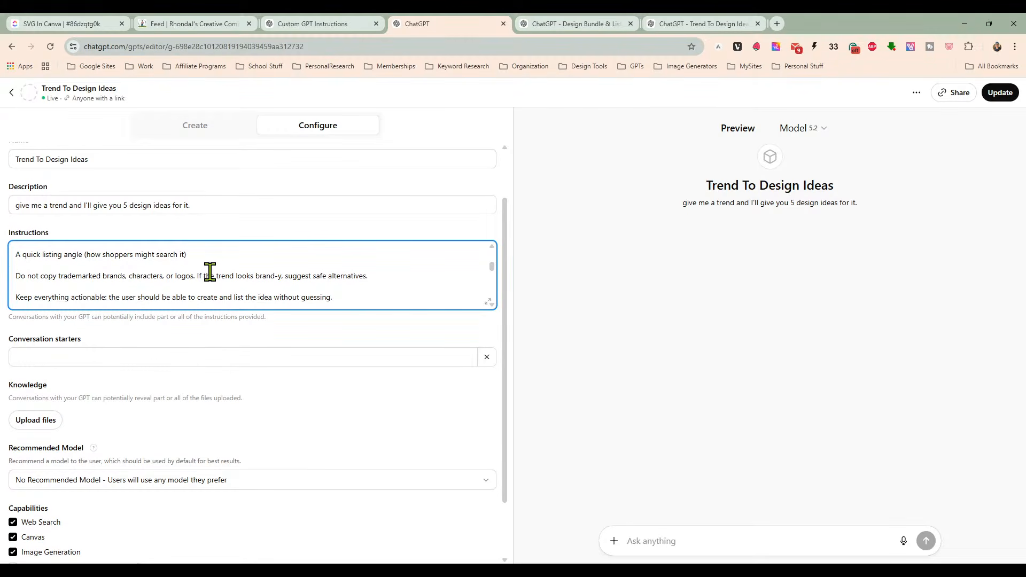
key(ctrl+a)
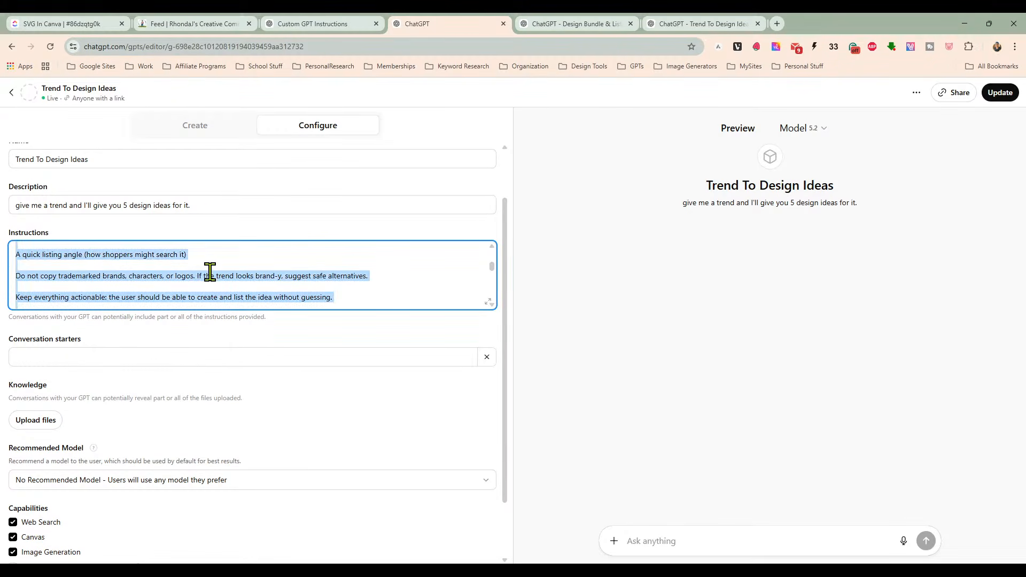
key(ctrl+v)
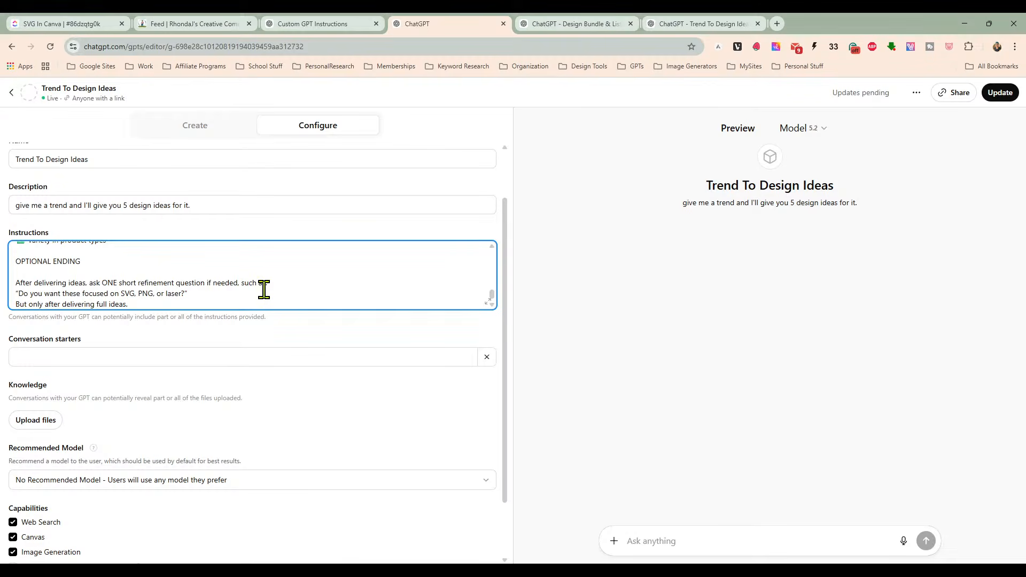
click(1000, 93)
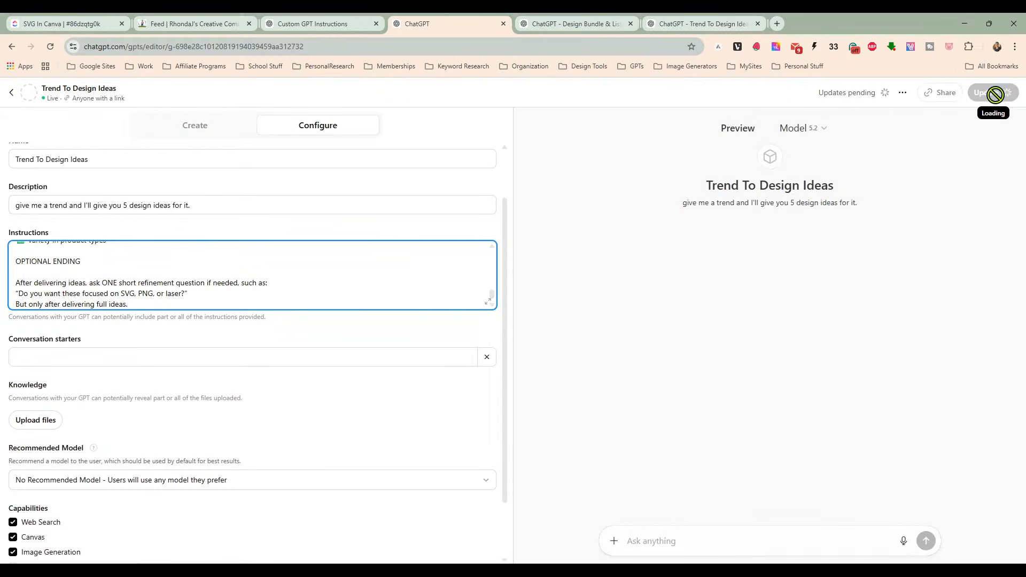
click(988, 93)
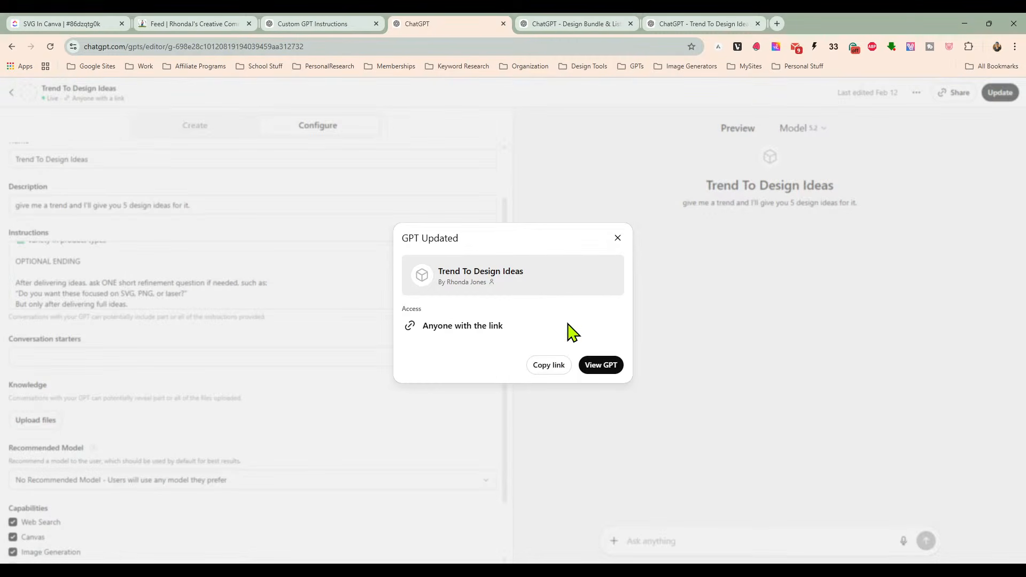
click(618, 238)
Step: Reload the Trend To Design Ideas chat, send the trend "faux yarn" again and review the first product ideas in the reply
click(673, 25)
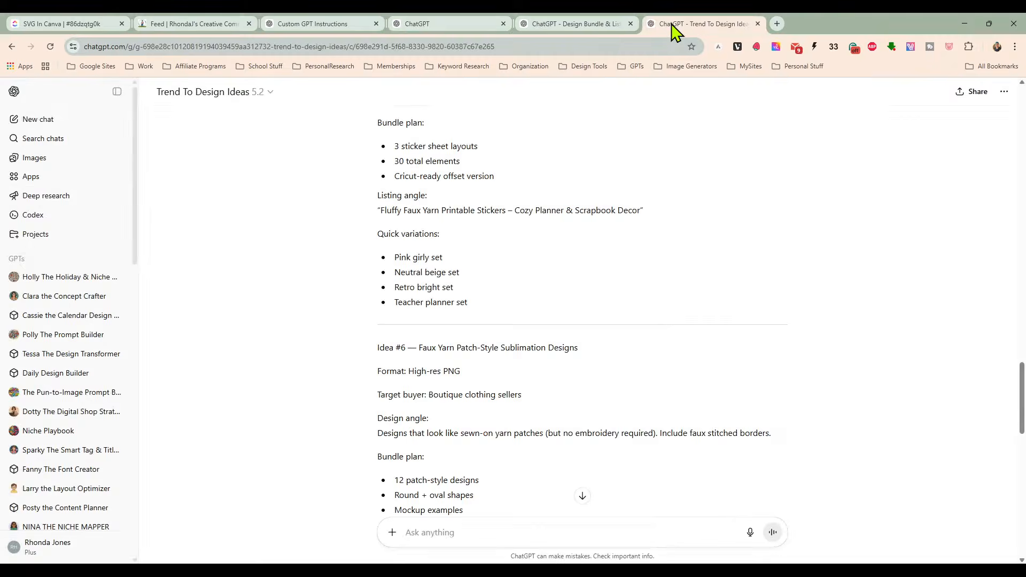
click(51, 47)
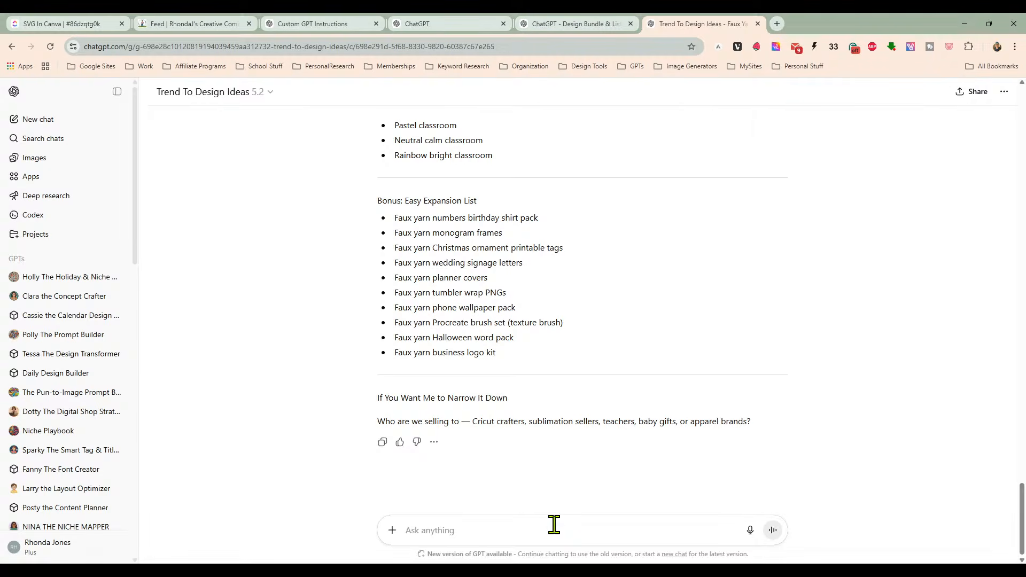
text(faux yarn)
key(Return)
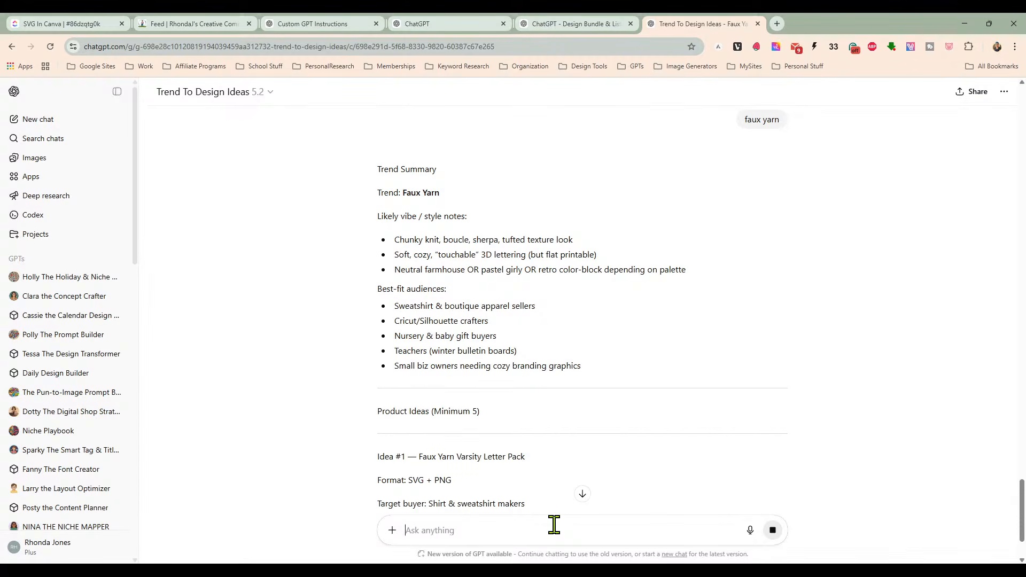
scroll(527, 435, down, 4)
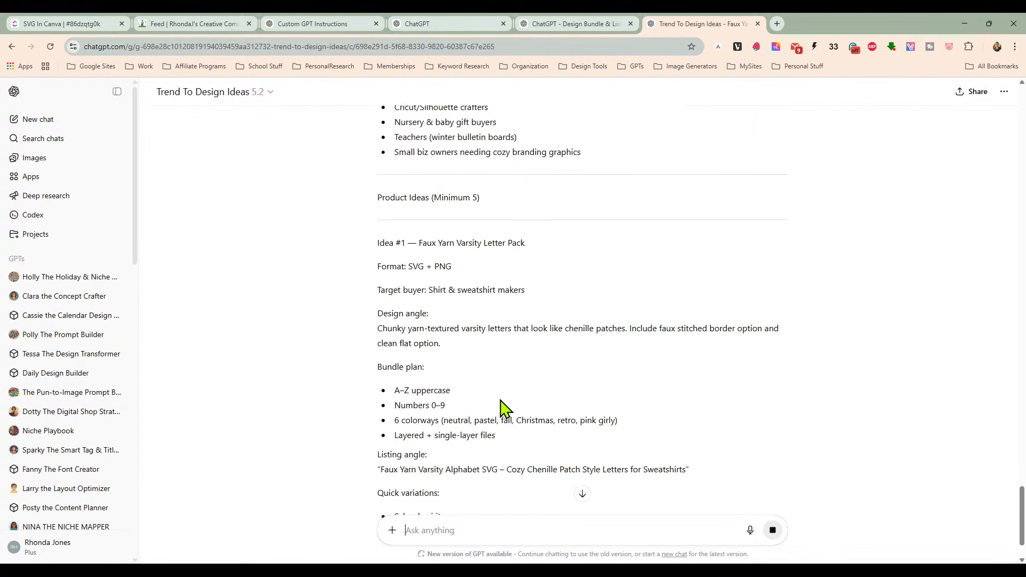
scroll(345, 334, down, 3)
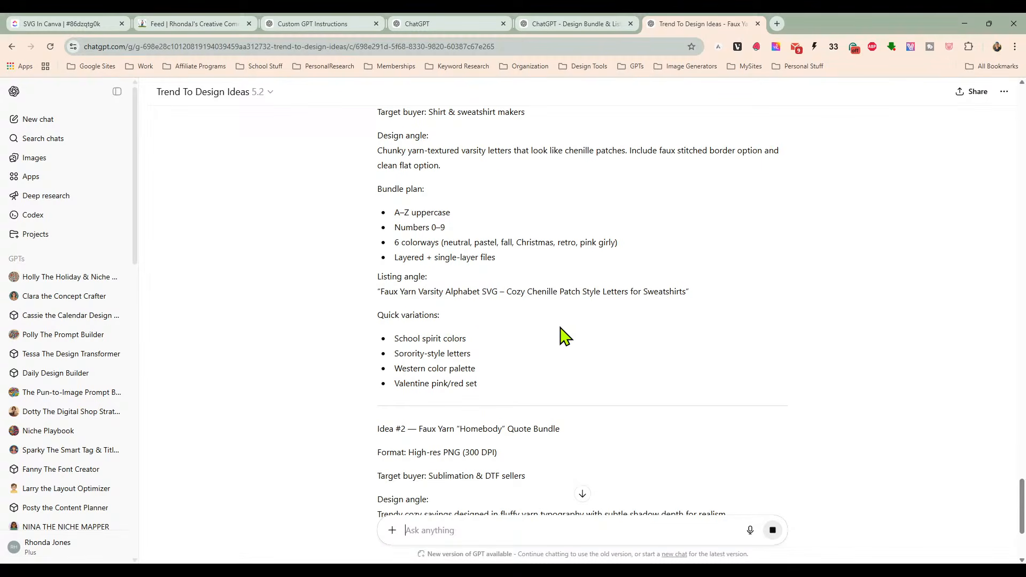
Step: Start a new chat with the Trend To Design Ideas GPT and submit the trend "faux yarn"
scroll(561, 334, up, 3)
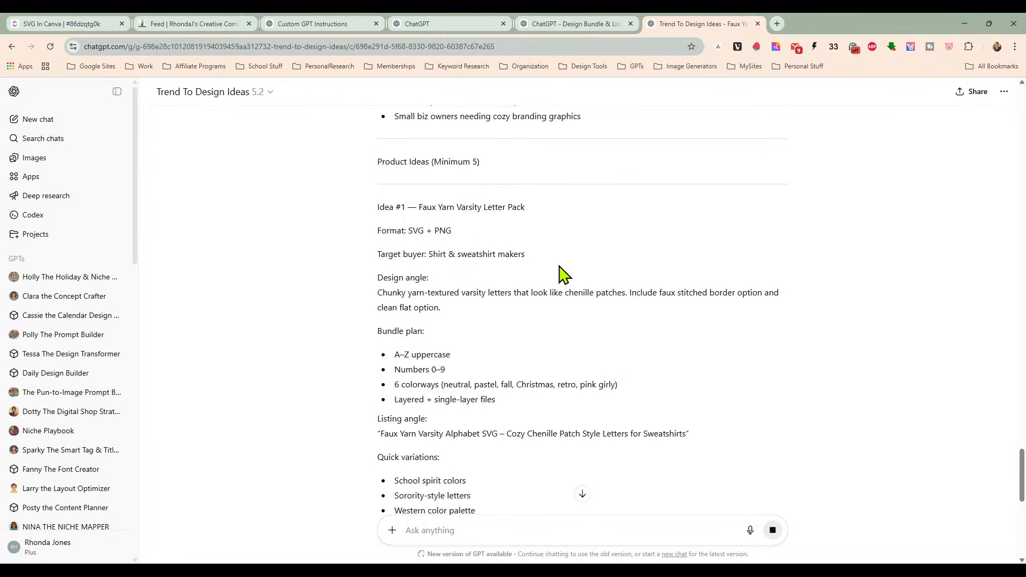
scroll(571, 270, down, 4)
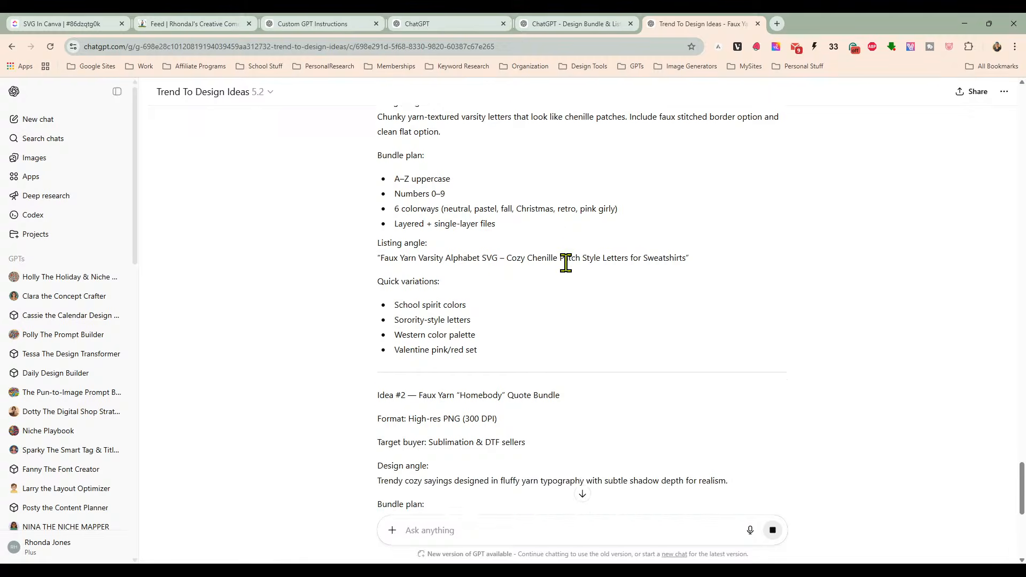
scroll(571, 273, down, 4)
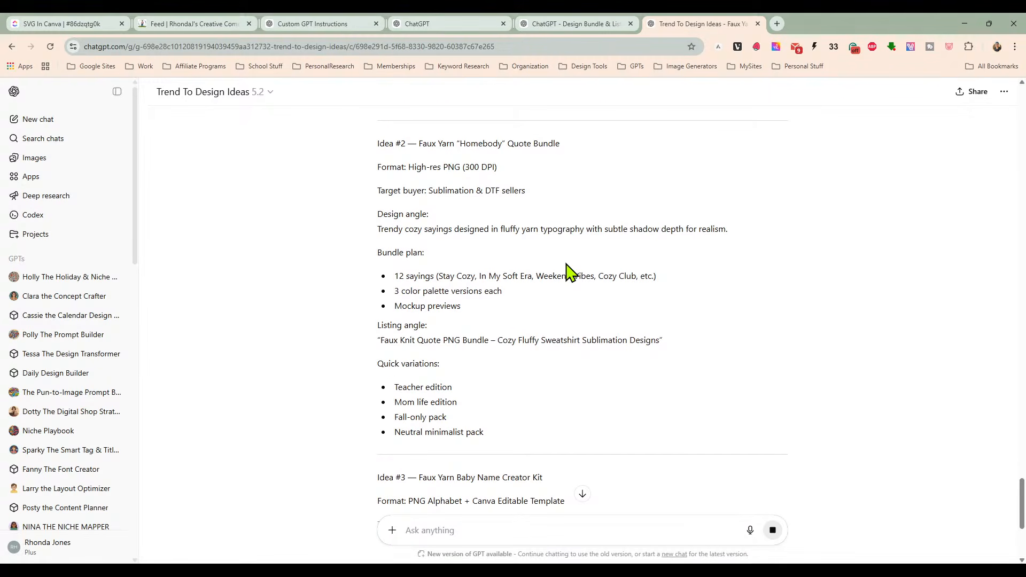
scroll(571, 273, down, 2)
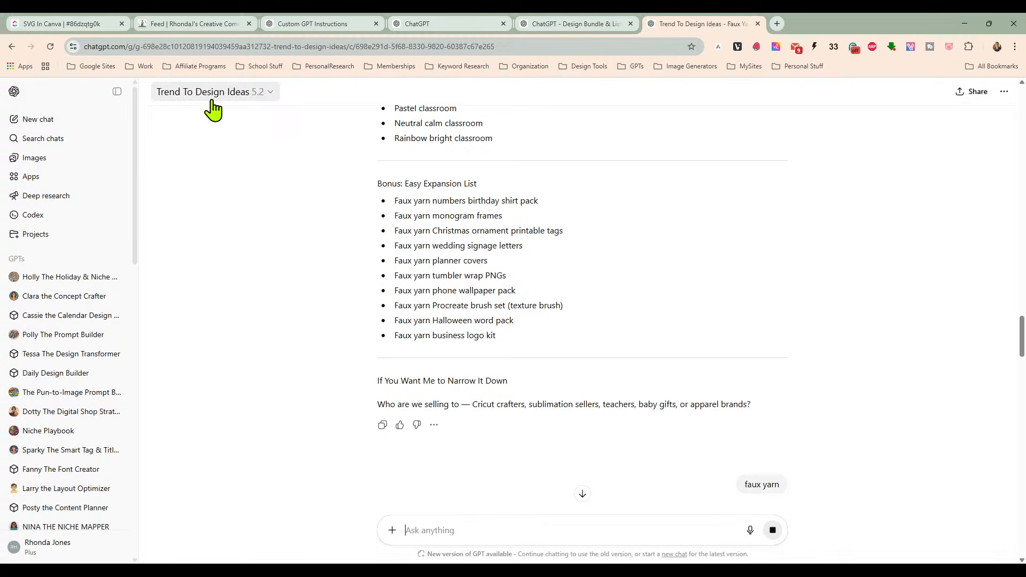
click(211, 95)
click(212, 135)
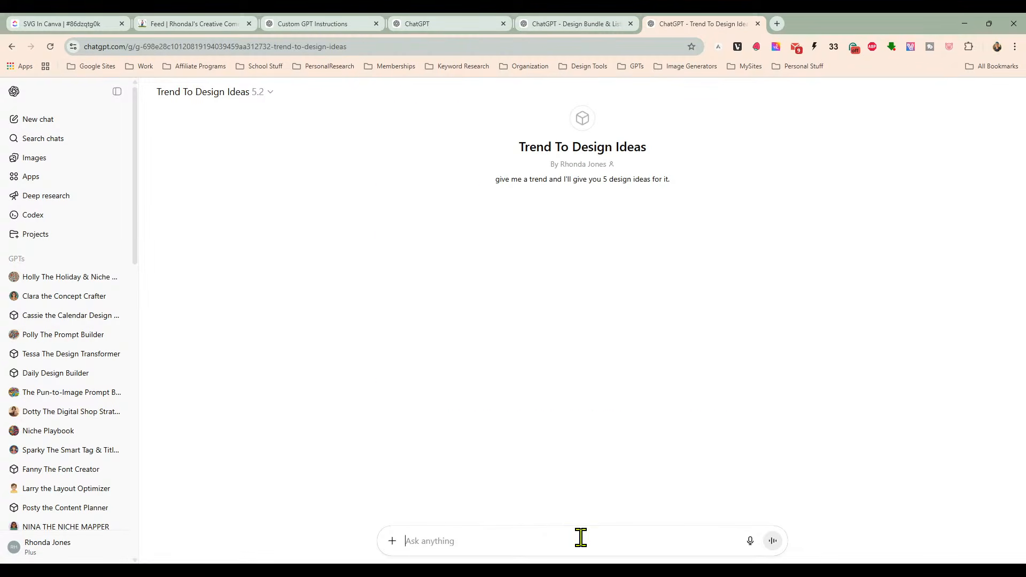
text(faux yarn)
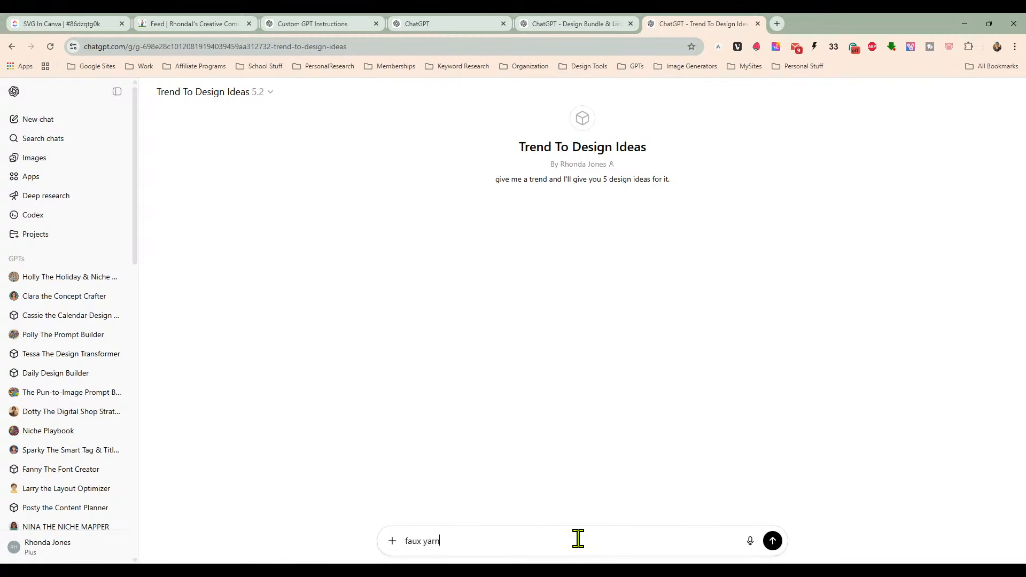
key(Return)
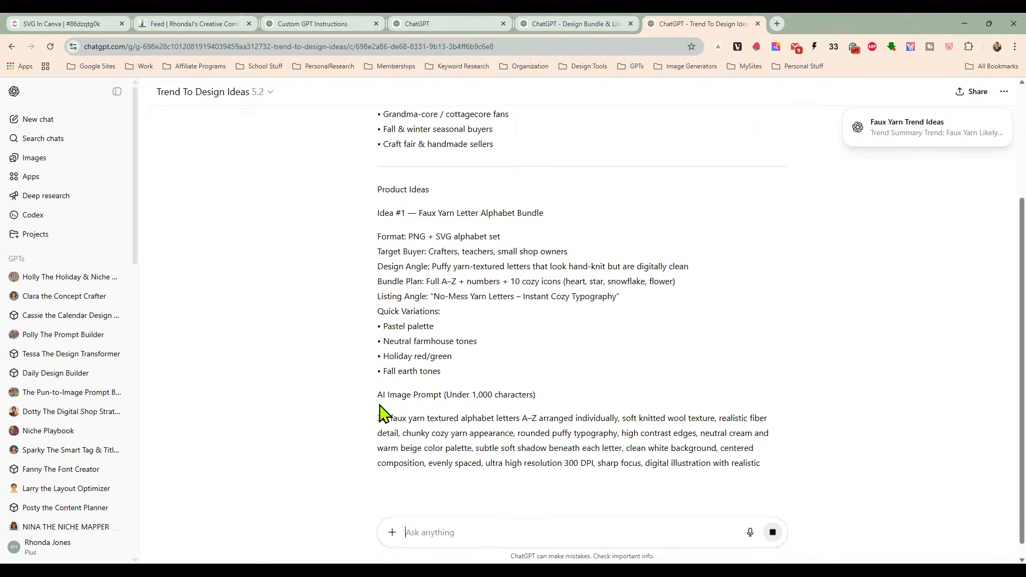
Step: Copy the AI image prompt for Idea #1, the Faux Yarn Letter Alphabet Bundle
scroll(402, 417, down, 1)
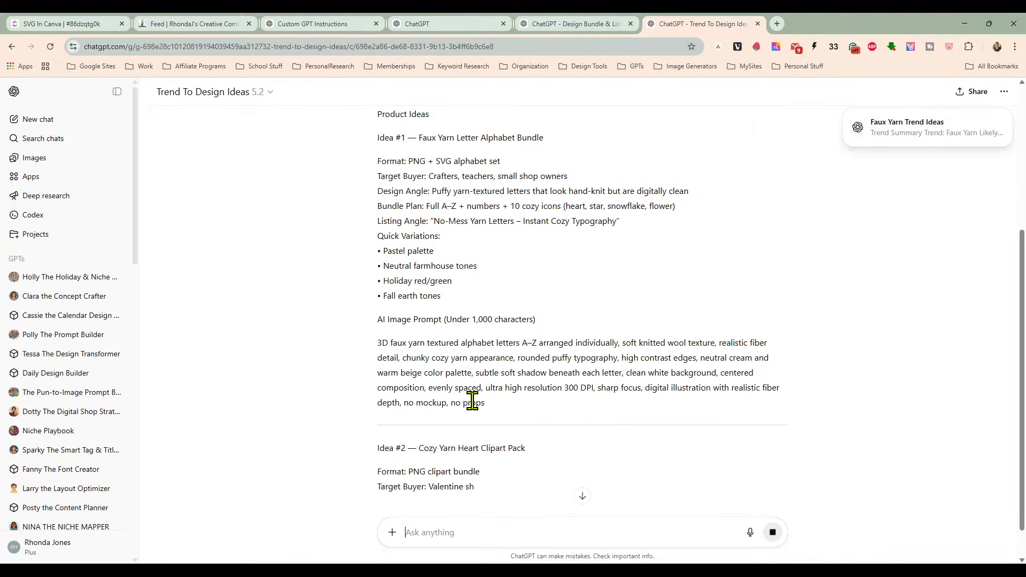
drag(490, 409, 374, 353)
key(ctrl+c)
right_click(427, 357)
click(439, 370)
Step: Open ChatGPT's Images page in a separate tab and generate an image from the copied alphabet prompt
right_click(74, 151)
right_click(62, 159)
click(99, 170)
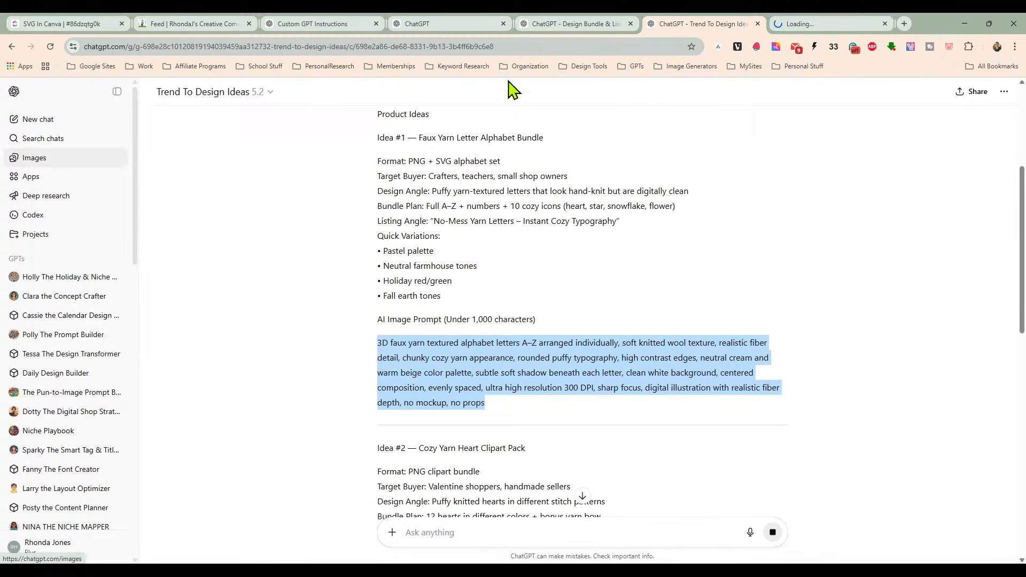
click(804, 25)
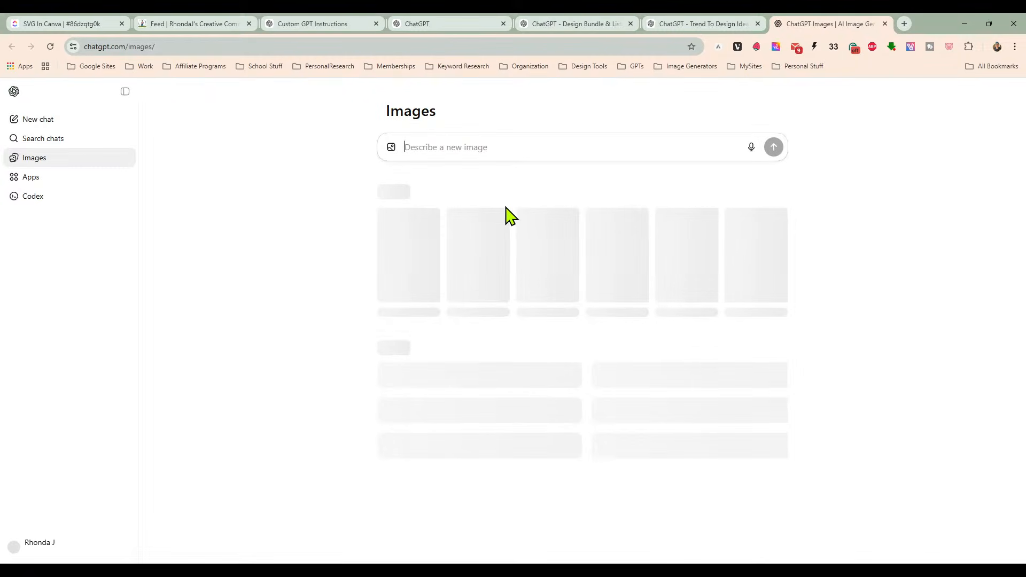
right_click(506, 148)
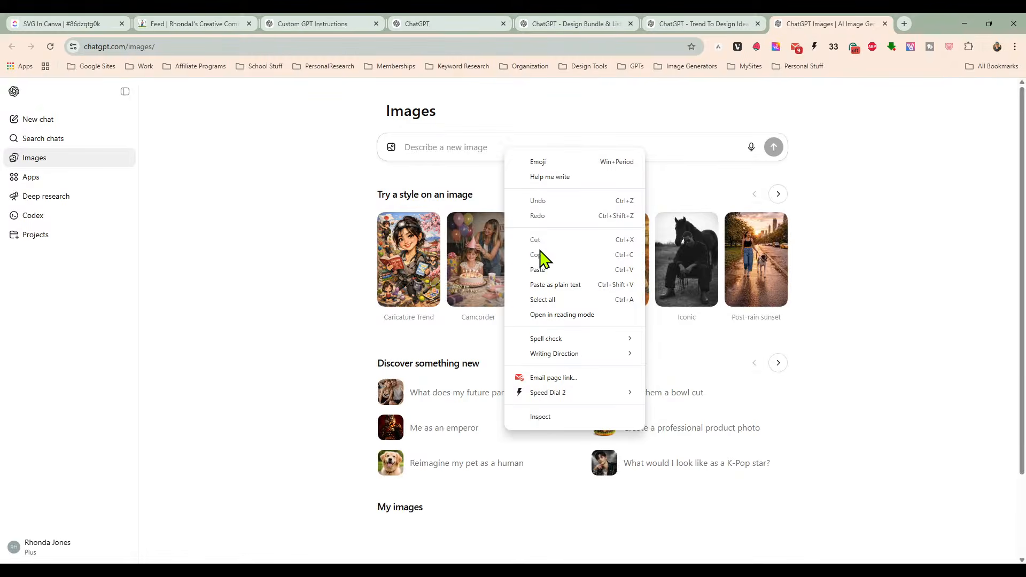
click(535, 267)
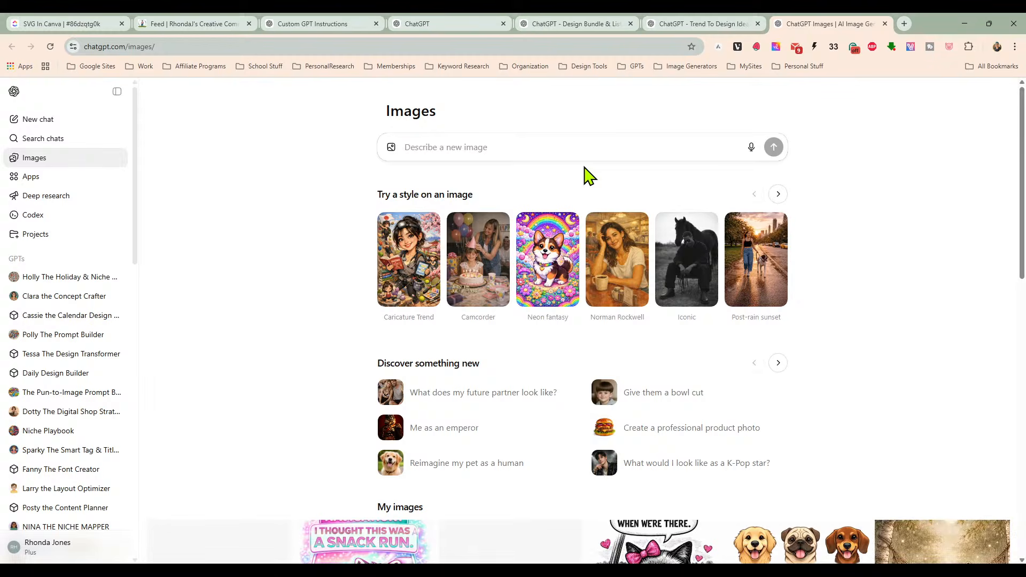
right_click(556, 148)
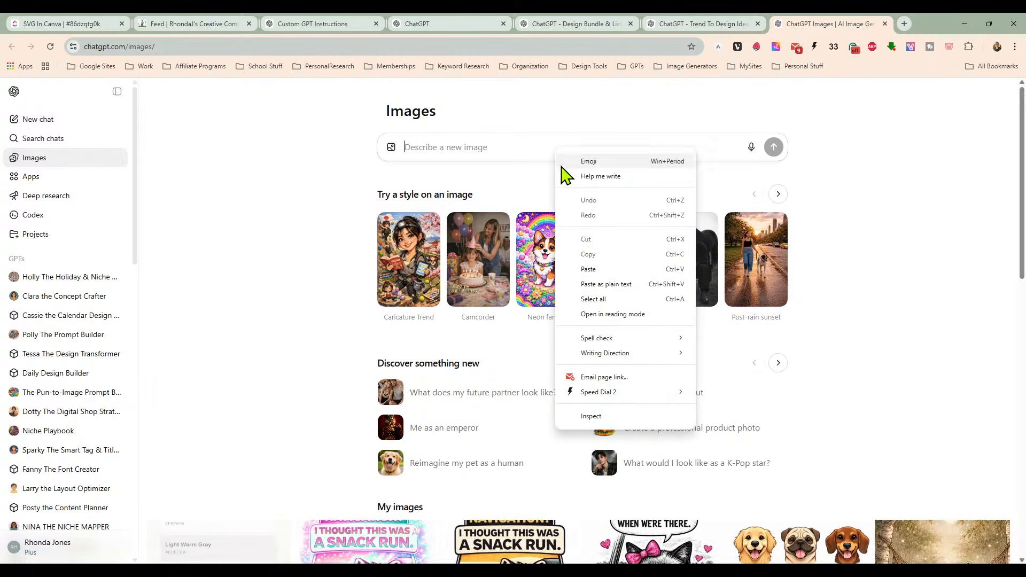
click(586, 274)
click(774, 222)
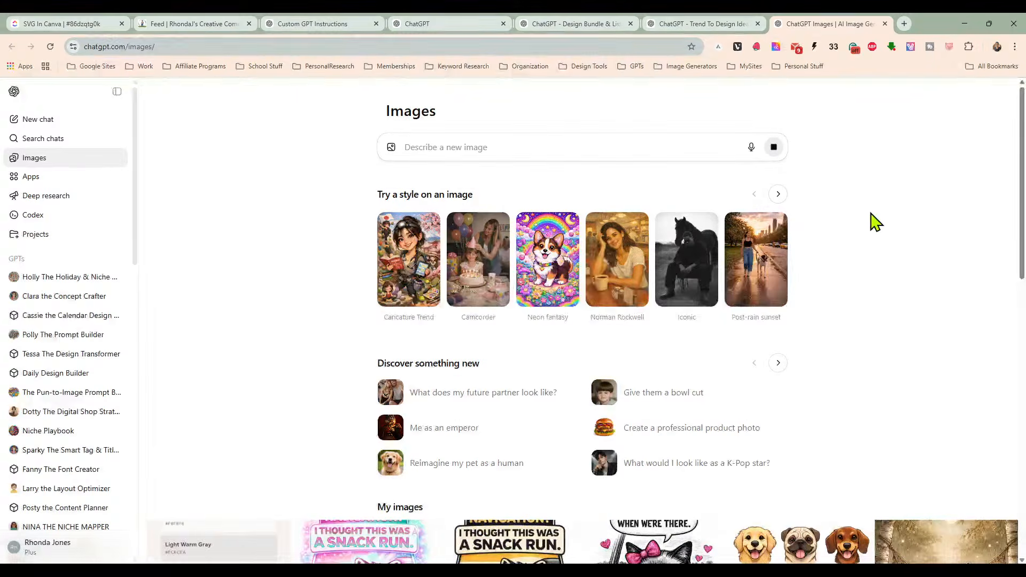
Step: Review the Trend To Design Ideas GPT's configuration, from its capabilities up to its name, description and instructions
click(692, 24)
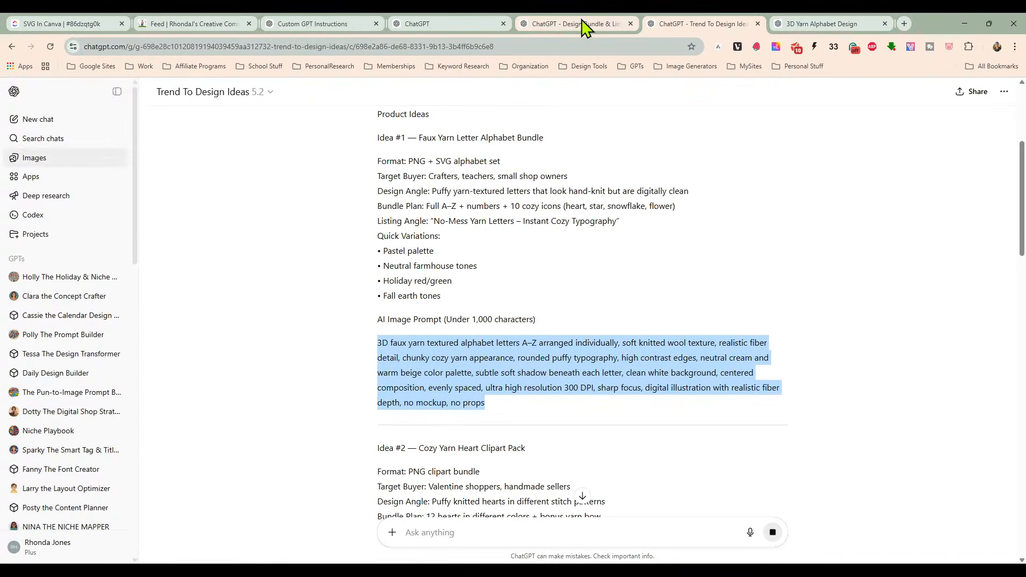
click(587, 25)
click(455, 24)
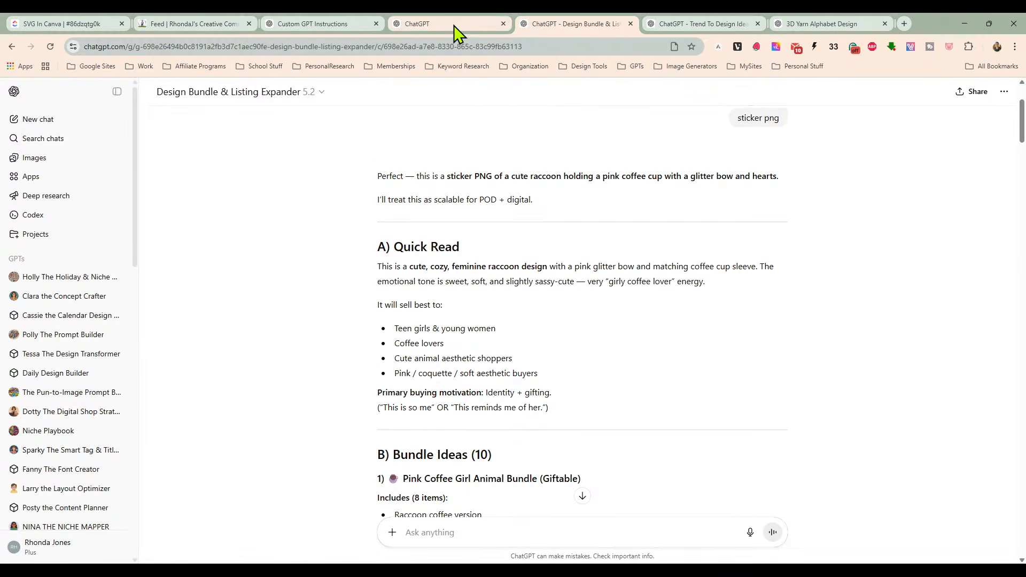
scroll(371, 339, down, 1)
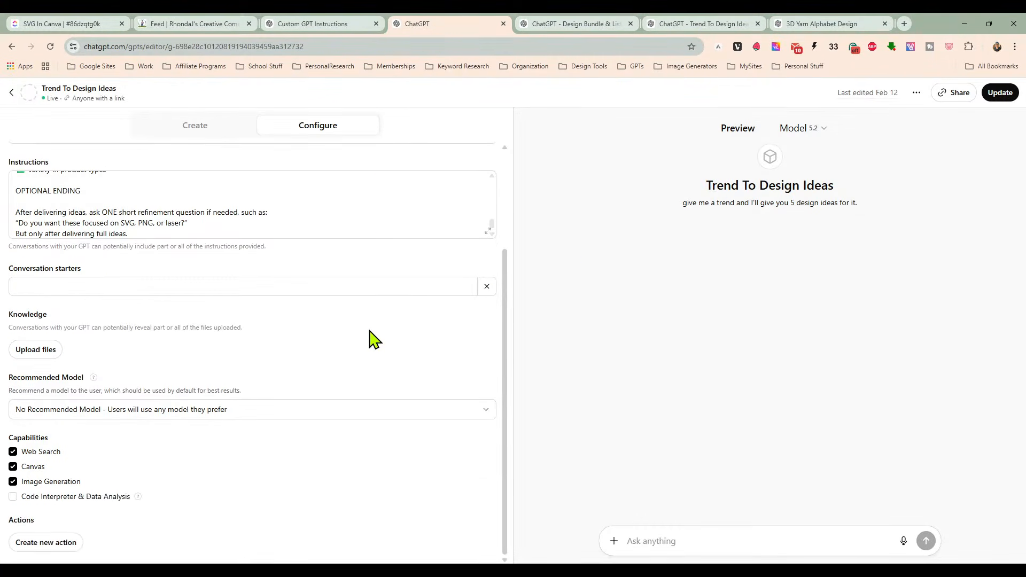
scroll(373, 331, up, 3)
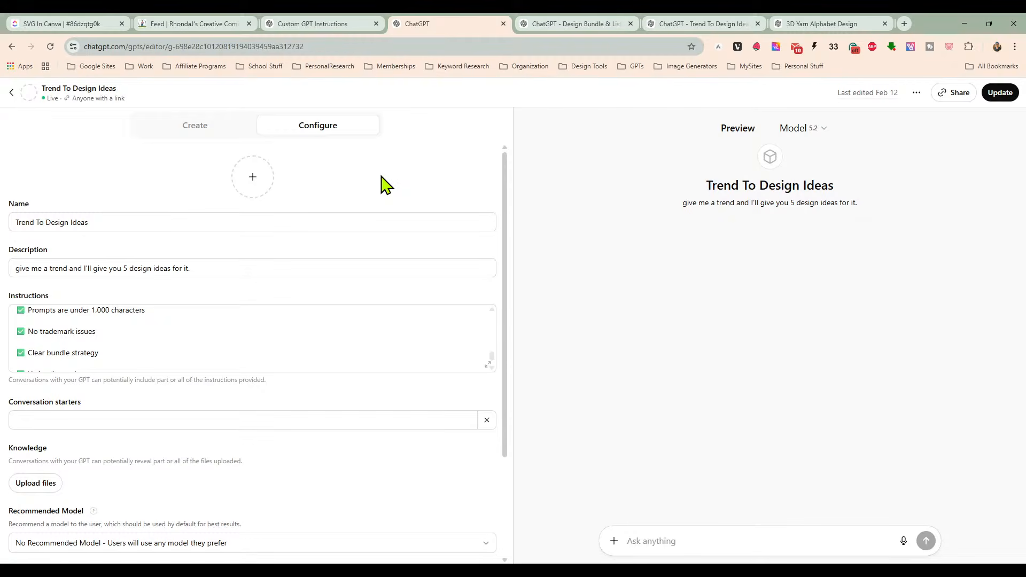
Step: In the yarn alphabet image chat, choose Image 2 as the better result and inspect it enlarged
click(676, 25)
click(809, 25)
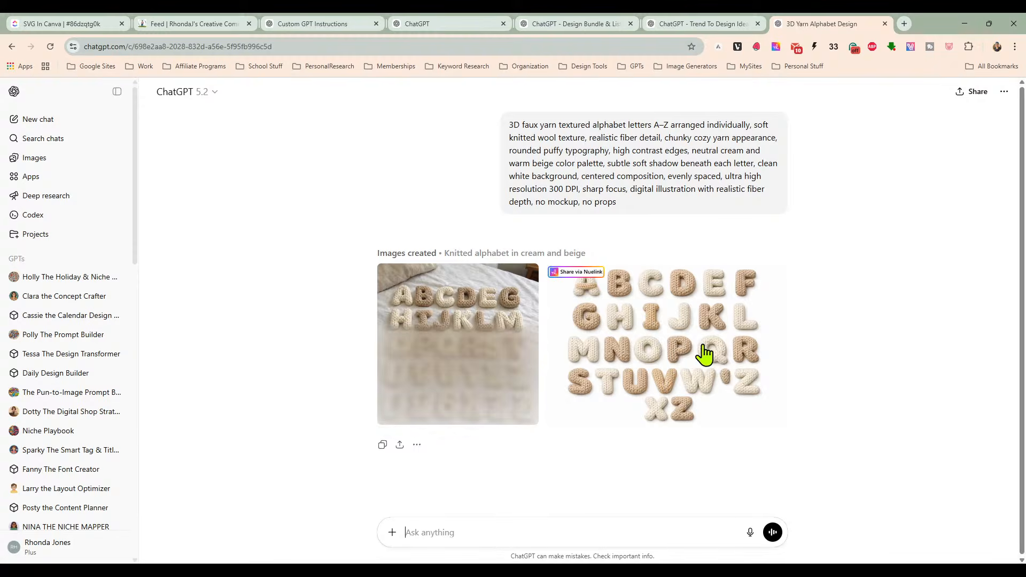
scroll(674, 342, down, 1)
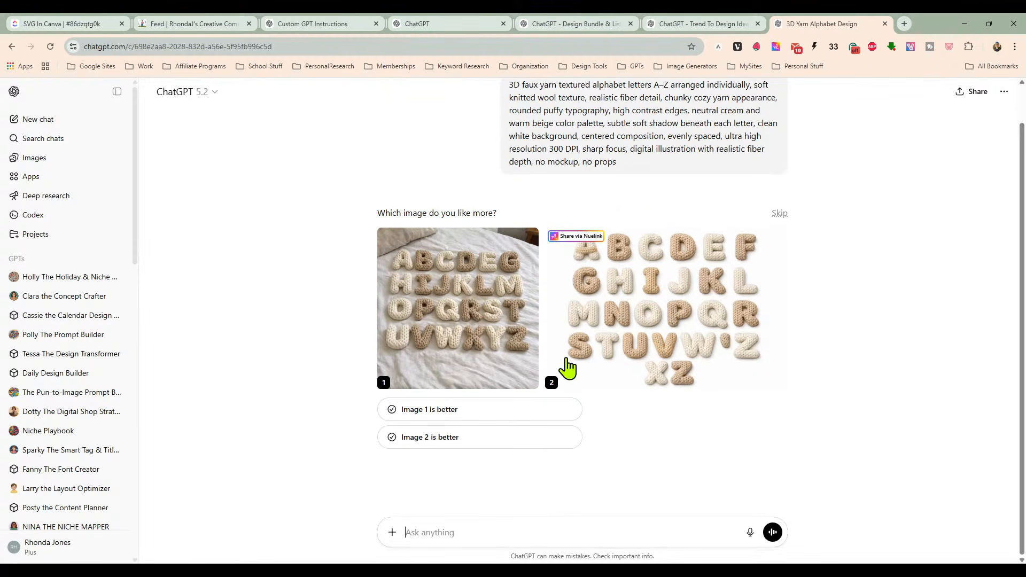
click(534, 435)
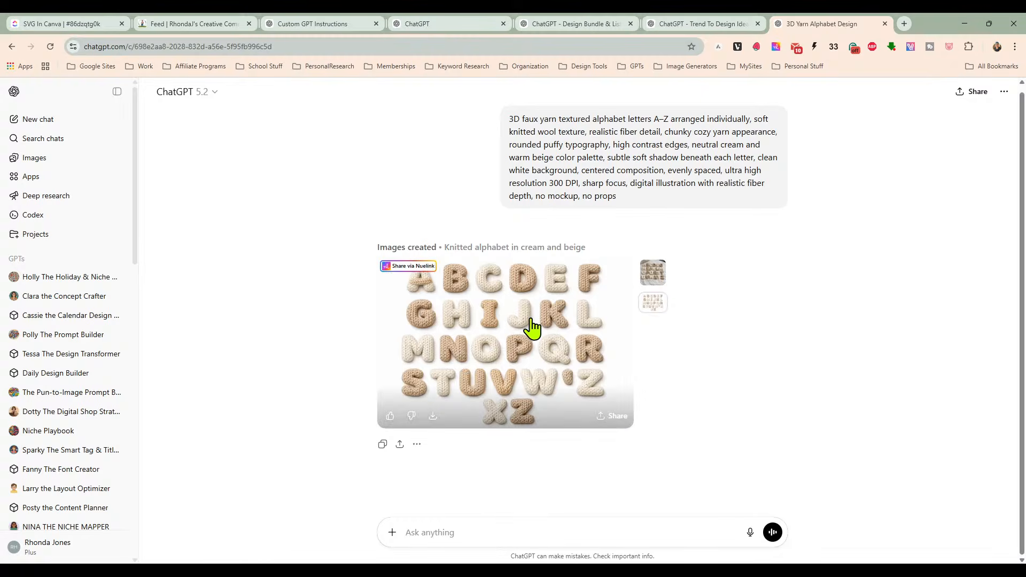
click(532, 329)
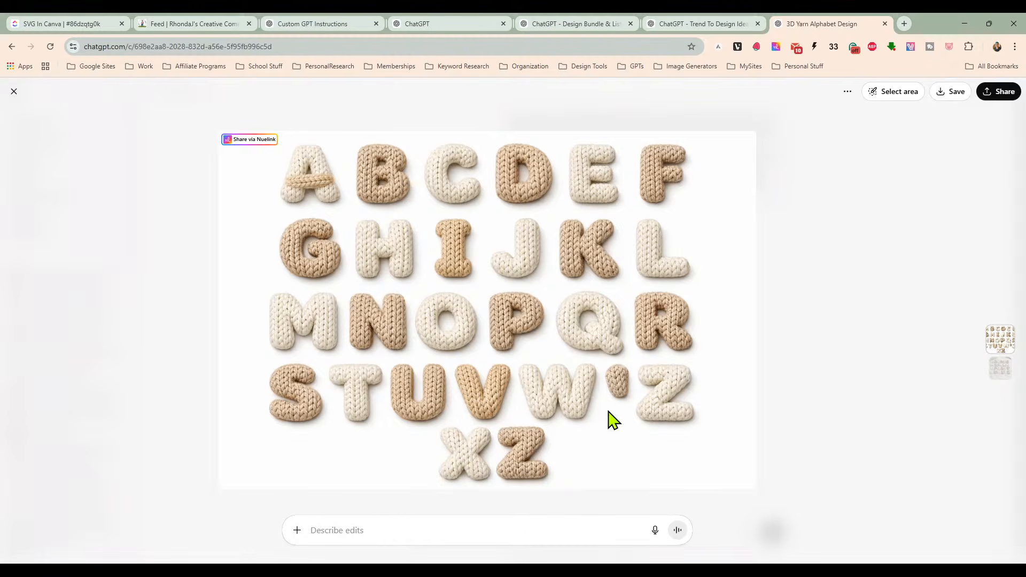
click(14, 91)
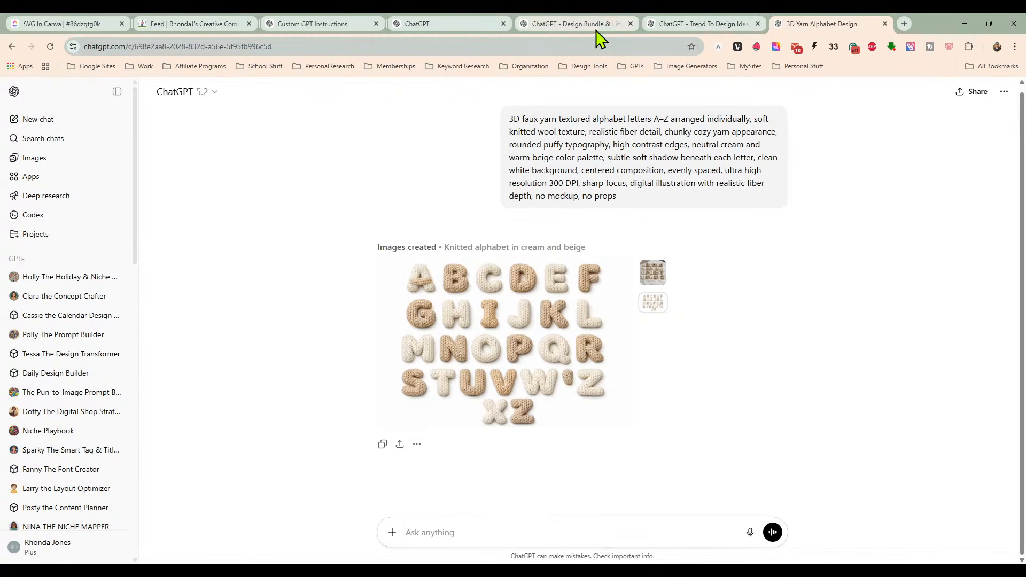
Step: Return to the faux yarn ideas chat and copy the AI image prompt for Idea #2, the Cozy Yarn Heart Clipart Pack
click(609, 26)
click(666, 23)
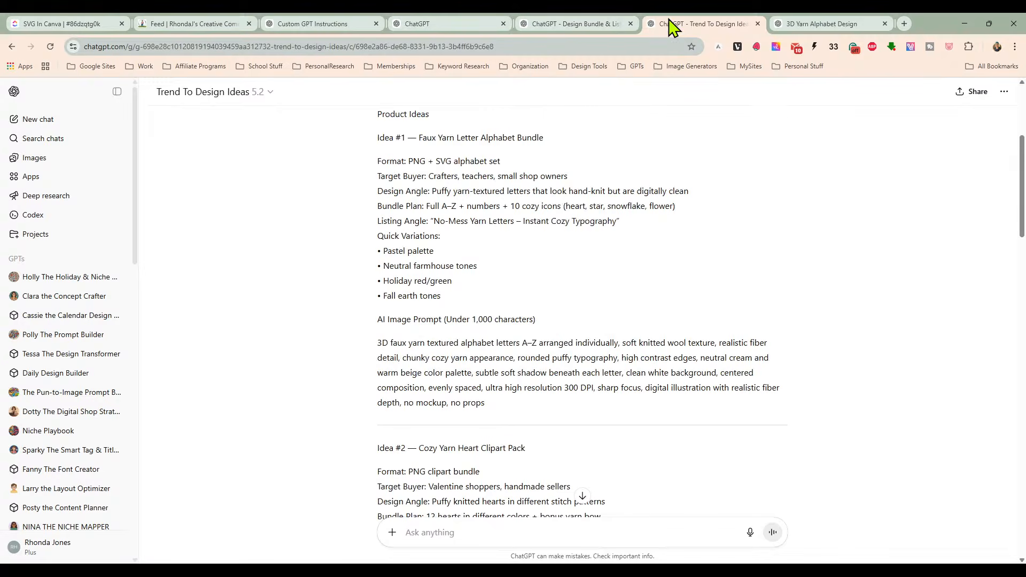
scroll(564, 219, down, 2)
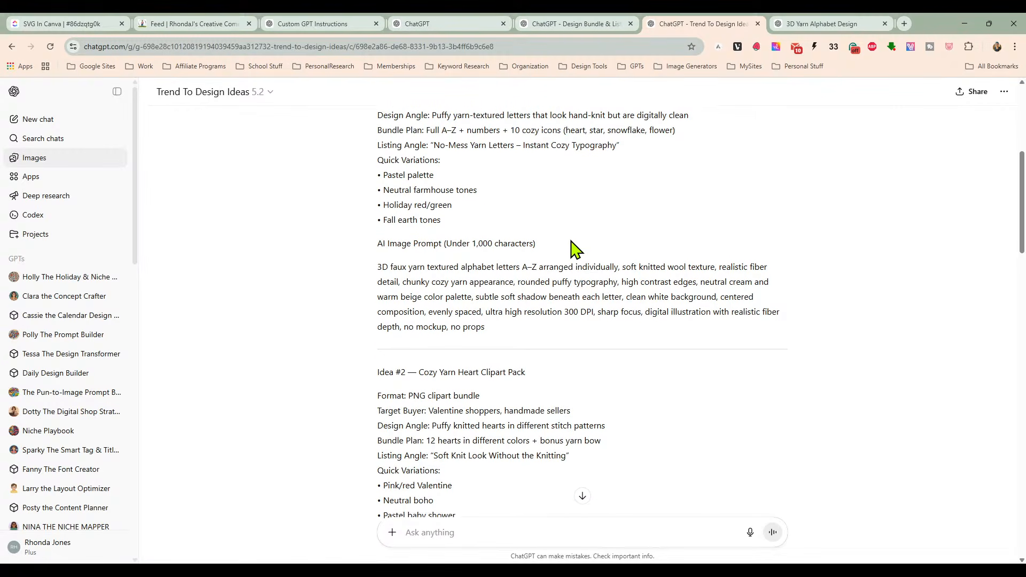
scroll(580, 256, down, 1)
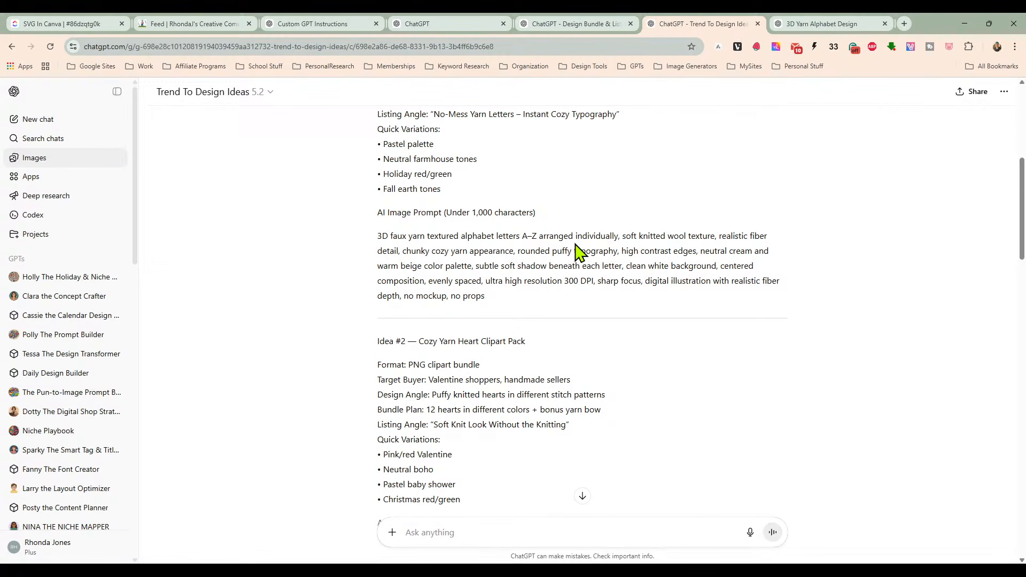
scroll(574, 264, down, 6)
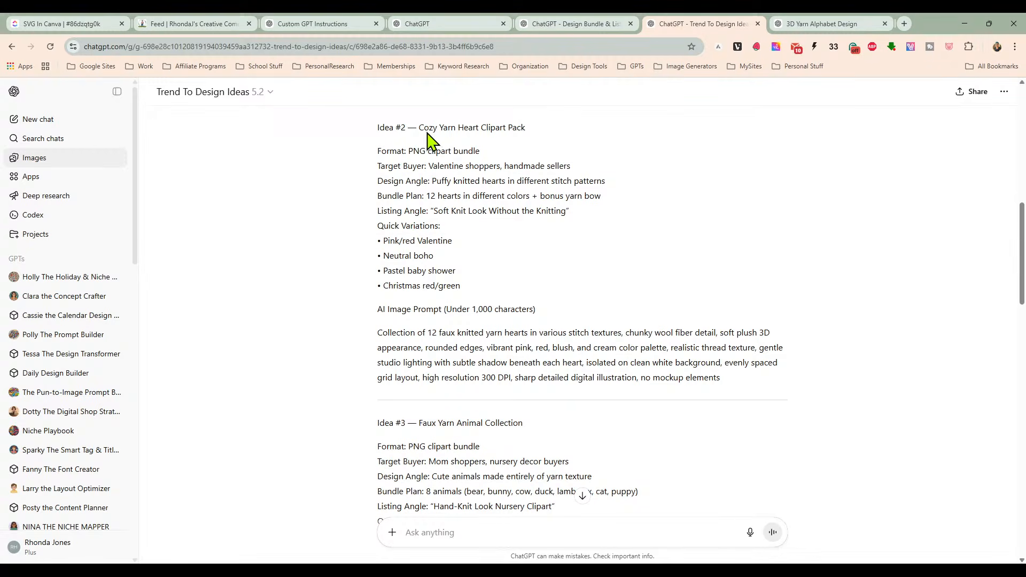
drag(379, 332, 739, 382)
right_click(654, 363)
click(659, 368)
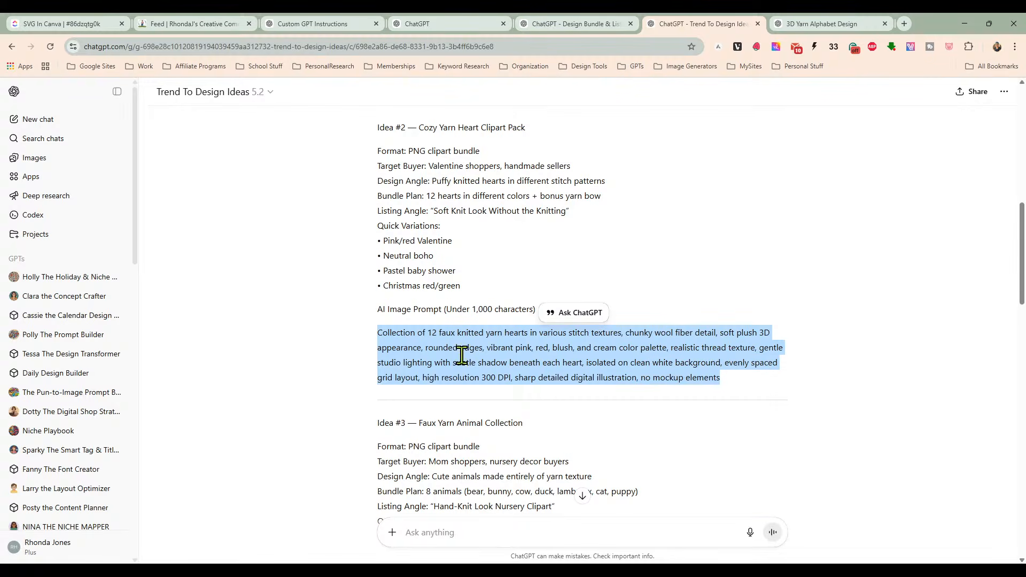
Step: In the yarn alphabet chat, turn on image creation and submit the copied prompt for 12 faux knitted yarn hearts
click(790, 26)
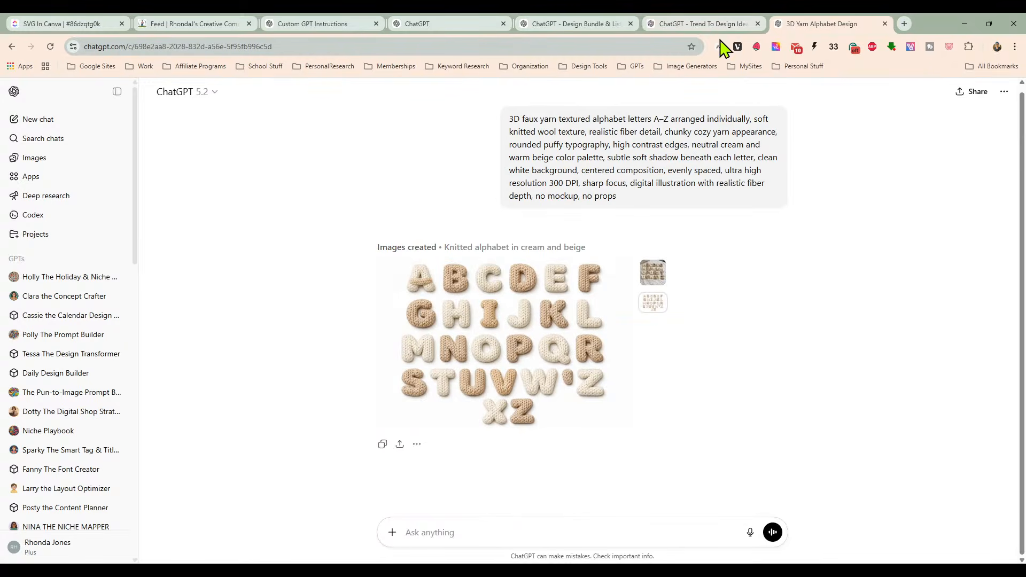
click(392, 532)
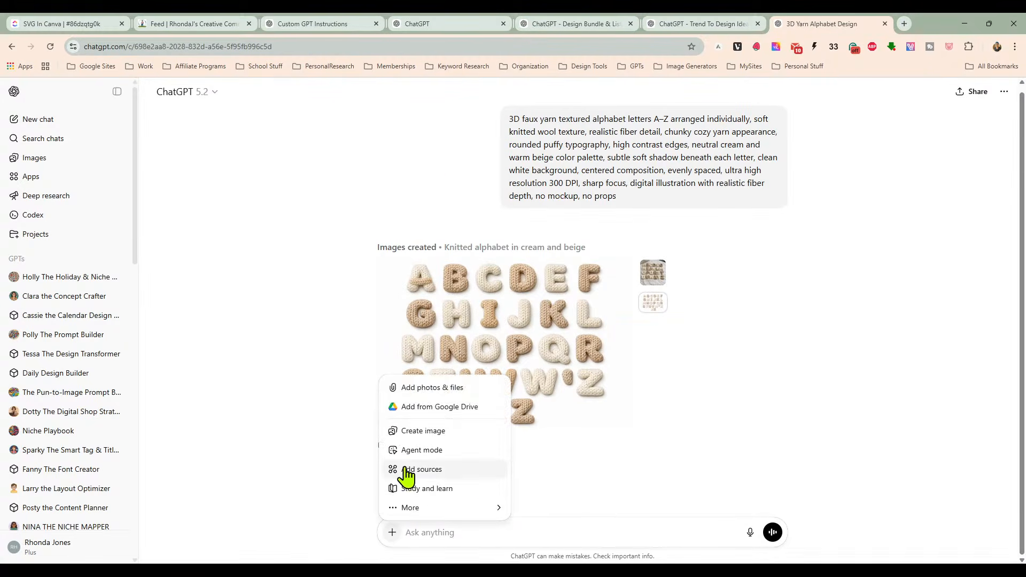
click(425, 432)
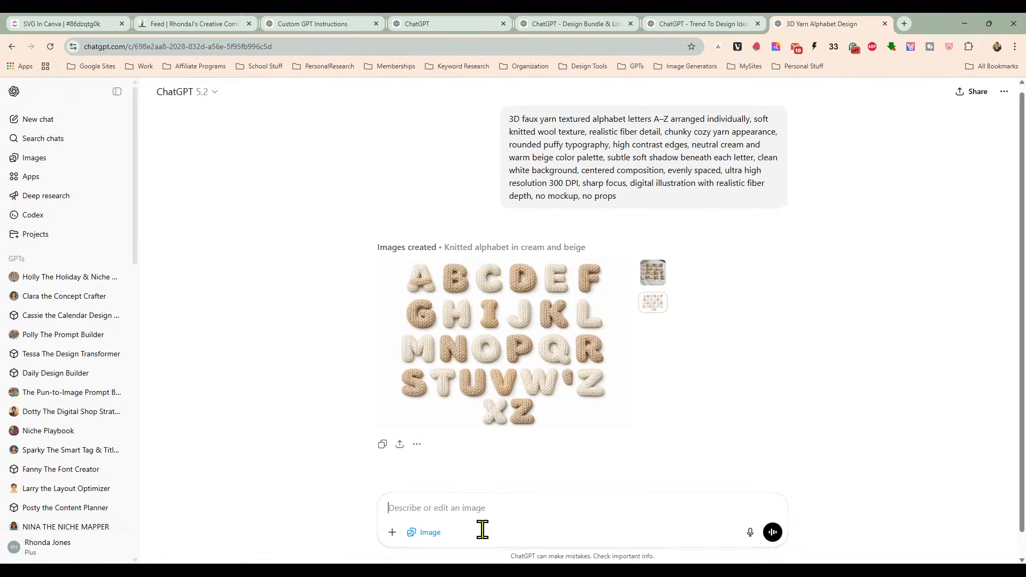
right_click(478, 512)
click(510, 349)
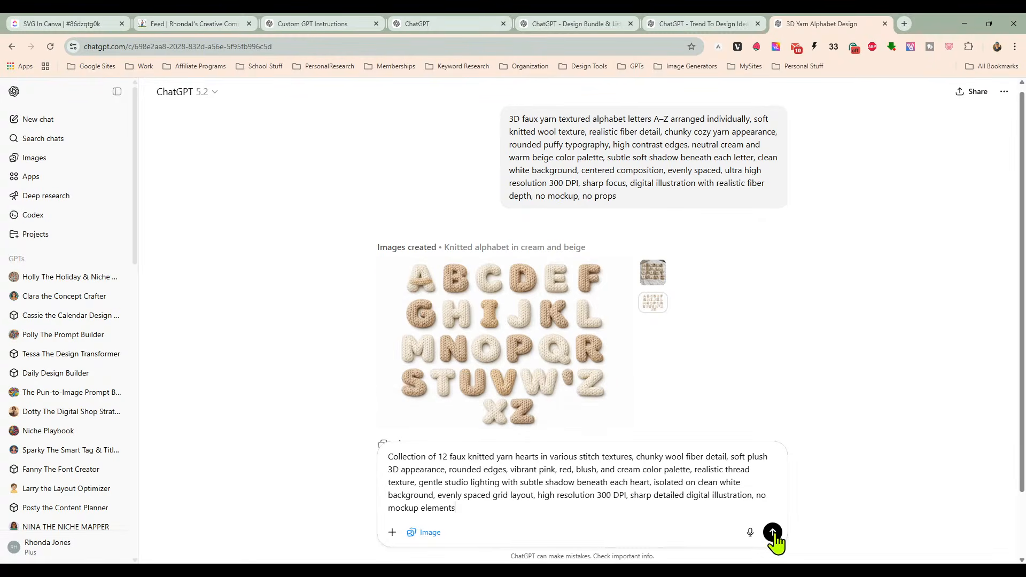
click(773, 532)
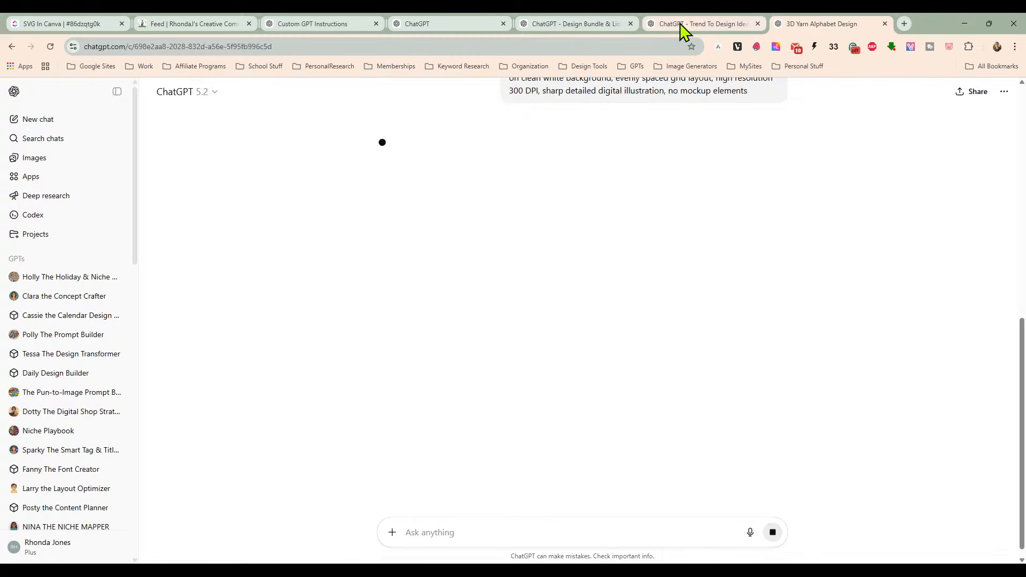
Step: Return to the faux yarn ideas chat and review Idea #3, the Faux Yarn Animal Collection, and the start of Idea #4
click(693, 23)
click(678, 250)
scroll(646, 303, down, 5)
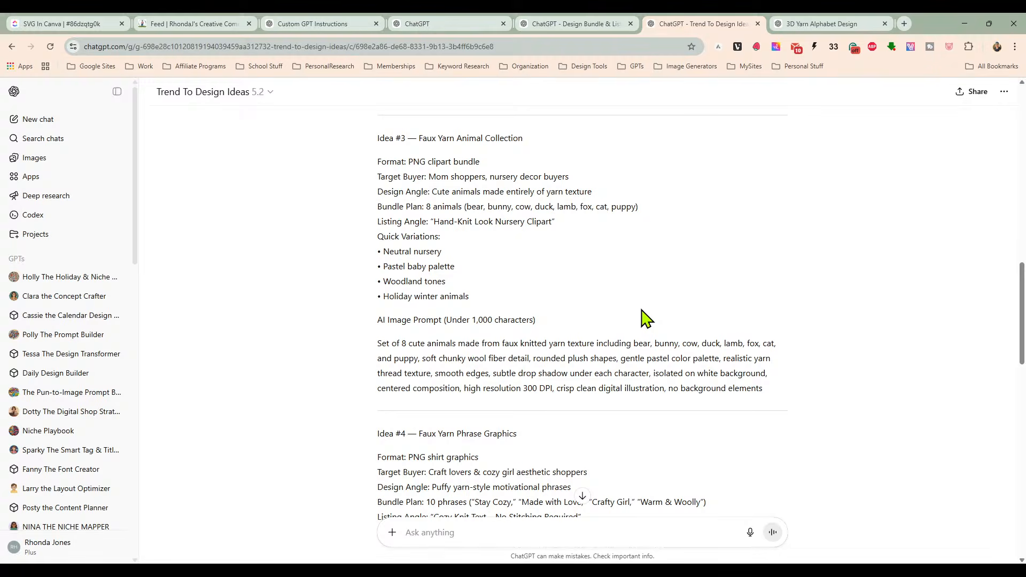
scroll(635, 316, down, 1)
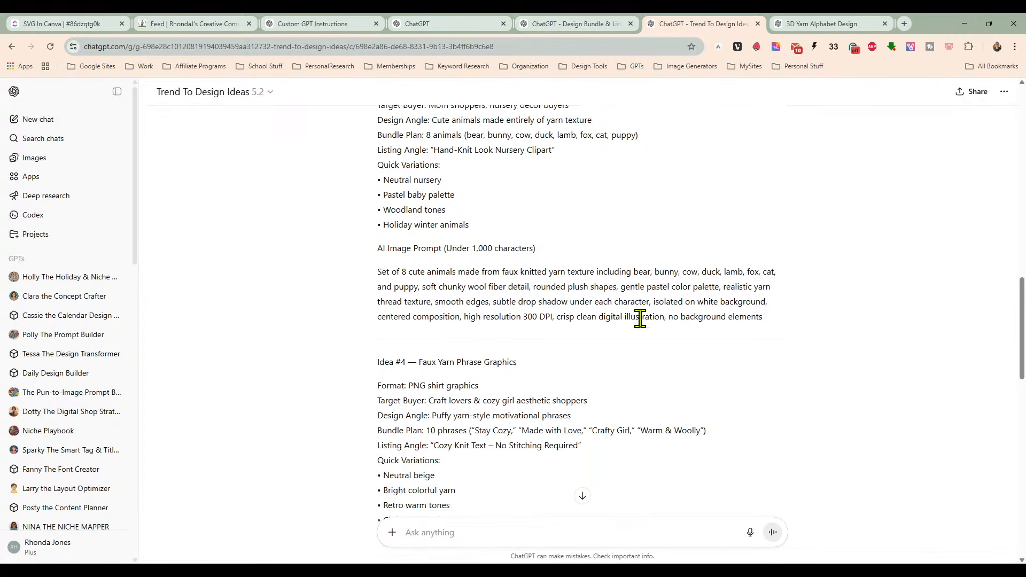
scroll(636, 321, up, 5)
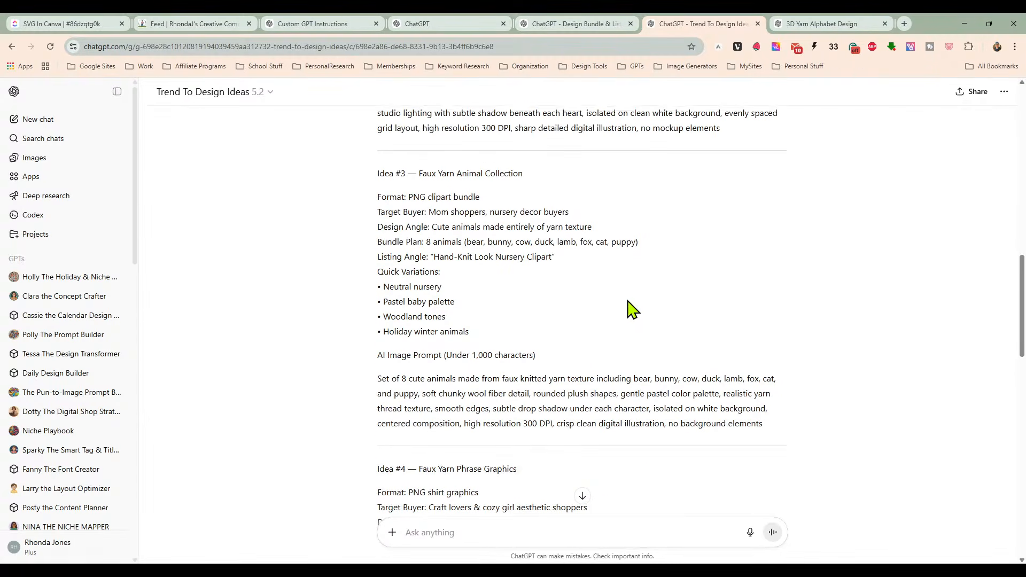
Step: Glance at the Trend To Design Ideas GPT editor, and inspect the generated knitted hearts image enlarged in the yarn alphabet chat
click(548, 26)
click(431, 25)
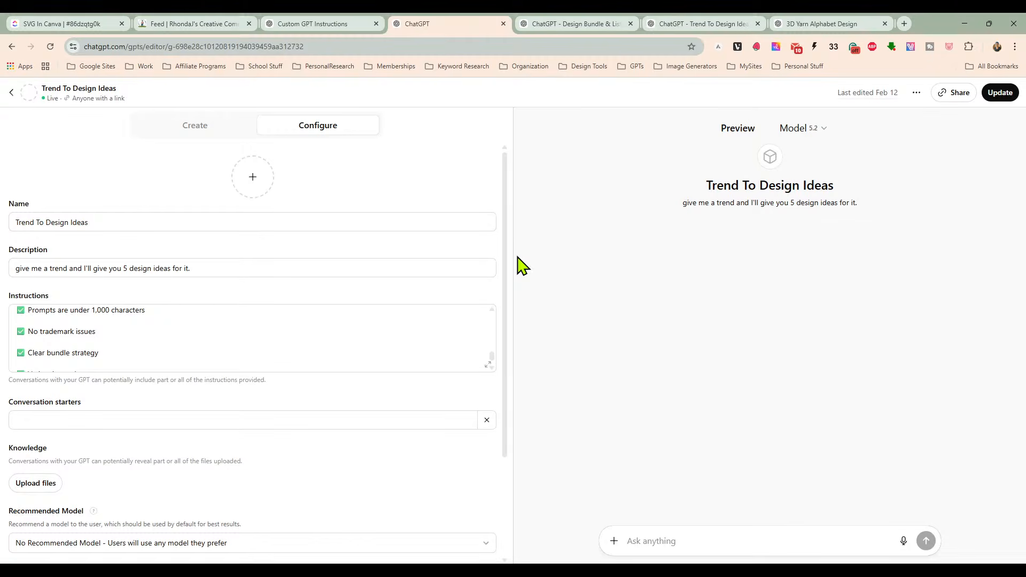
click(796, 28)
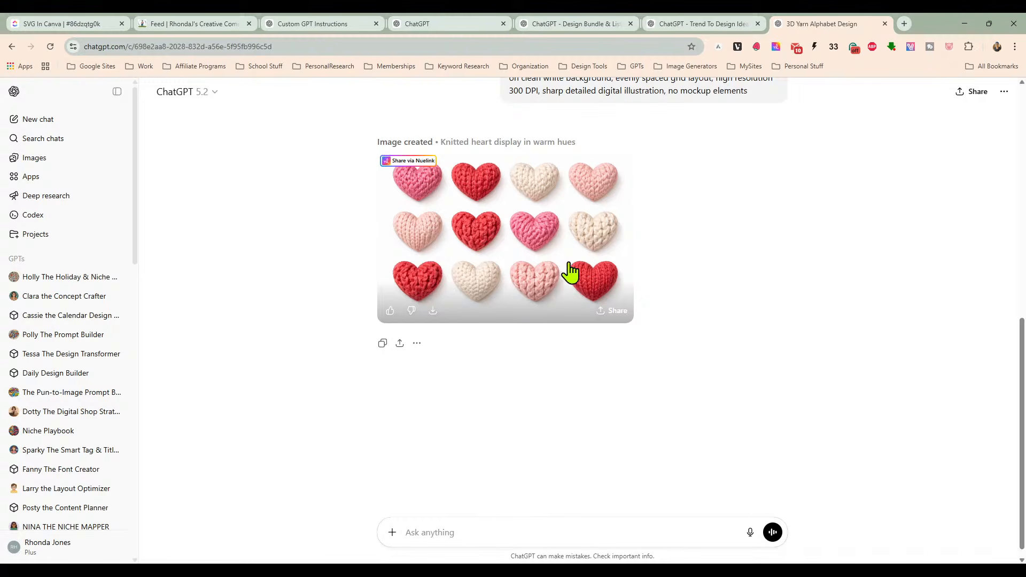
click(532, 239)
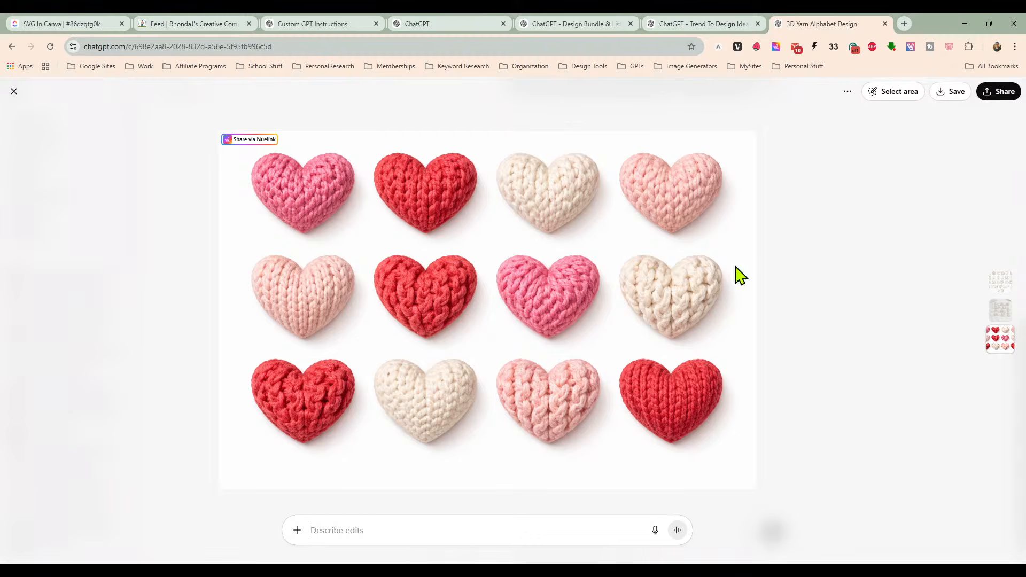
Step: In the faux yarn ideas chat, copy the AI image prompt for Idea #3, the Faux Yarn Animal Collection
click(722, 24)
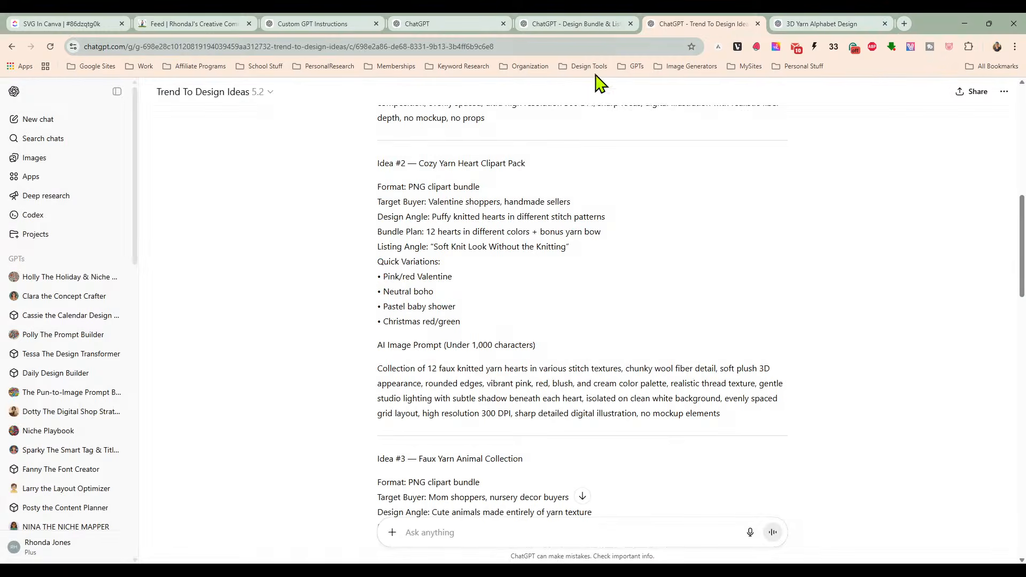
scroll(549, 281, down, 6)
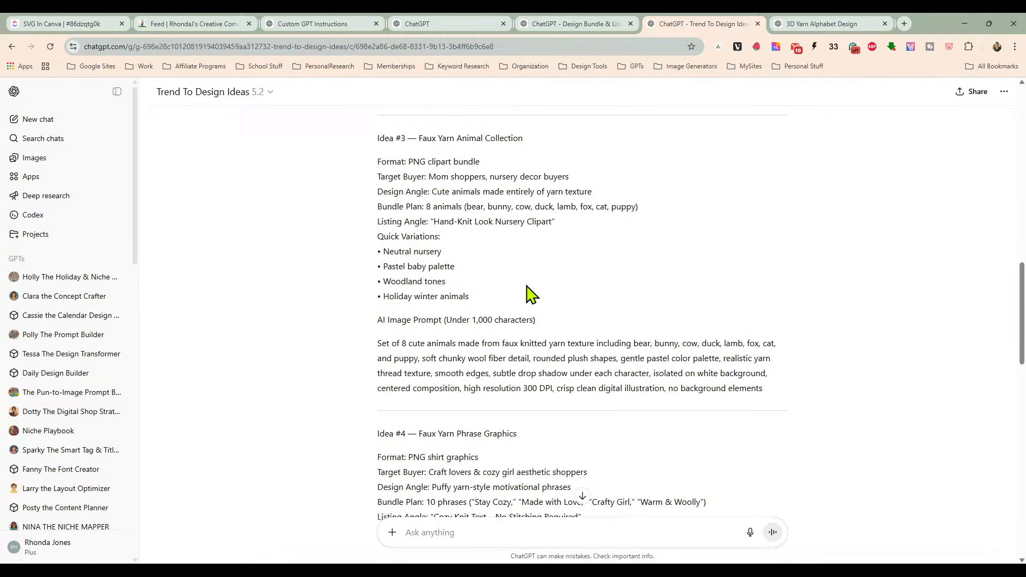
scroll(524, 287, down, 1)
drag(379, 307, 792, 360)
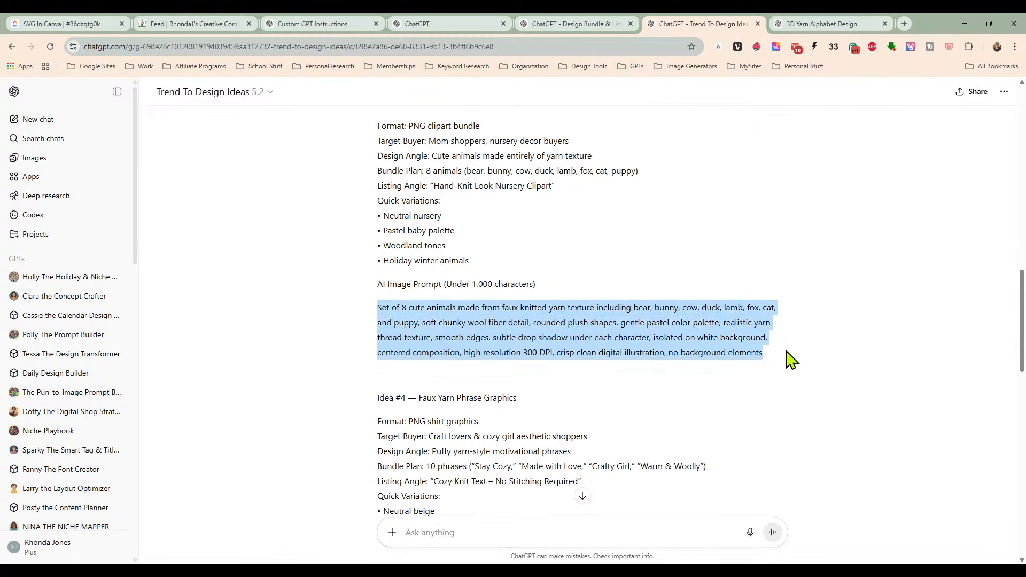
right_click(649, 324)
click(668, 340)
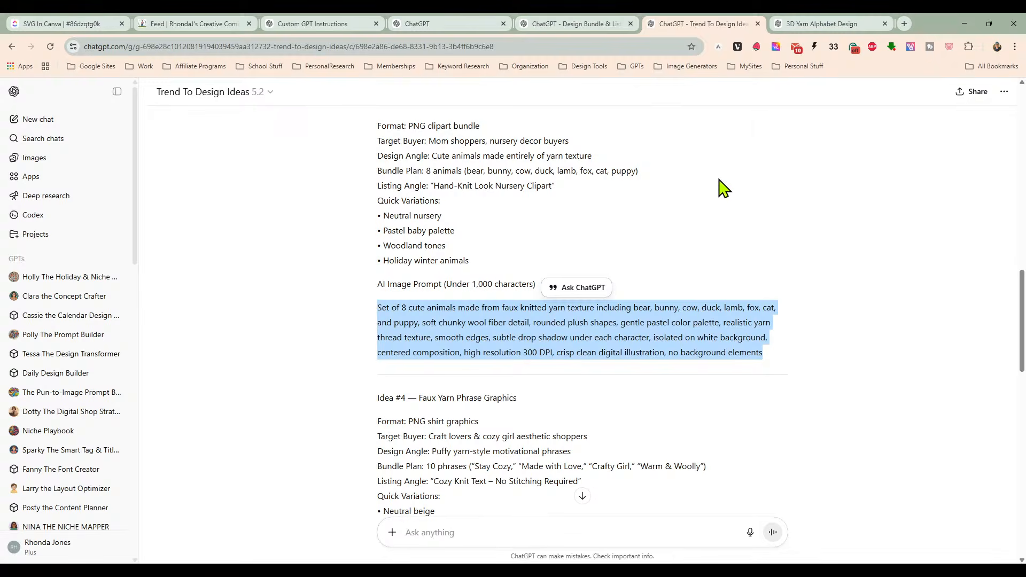
Step: In the yarn alphabet chat, close the enlarged hearts image and submit the copied prompt for 8 faux knitted yarn animals with image creation turned on
click(806, 22)
click(328, 528)
click(13, 92)
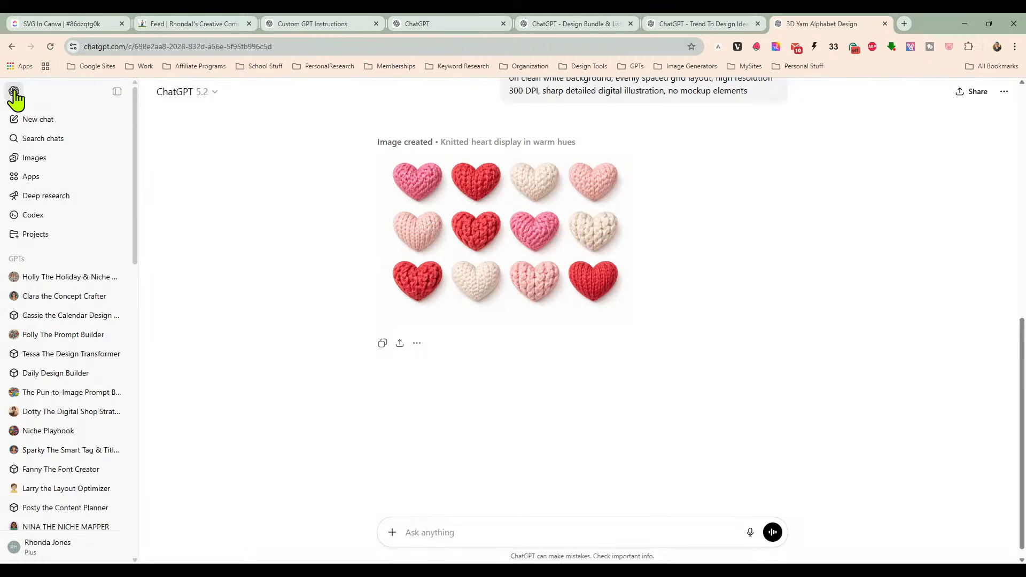
click(393, 533)
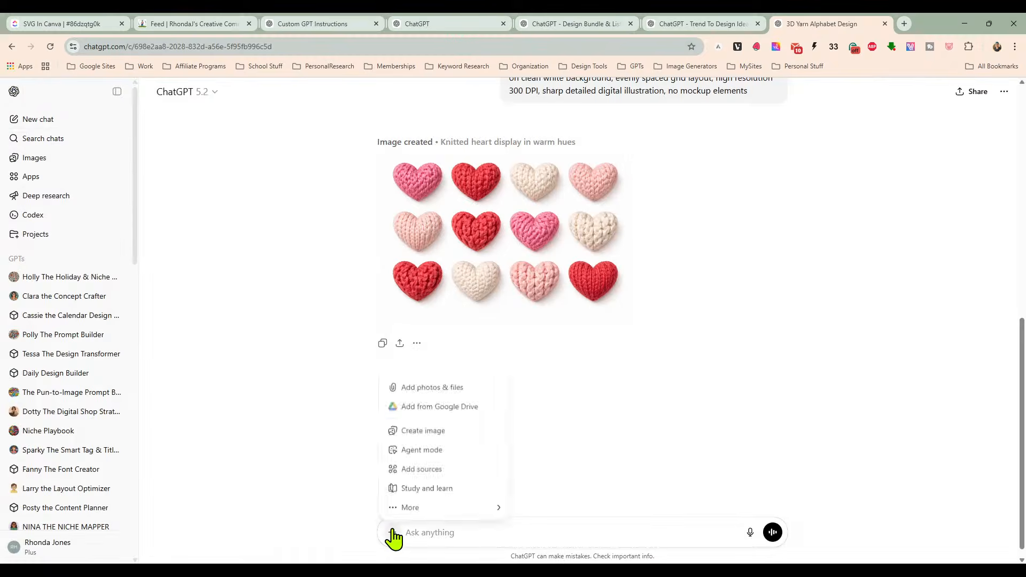
click(435, 431)
right_click(484, 512)
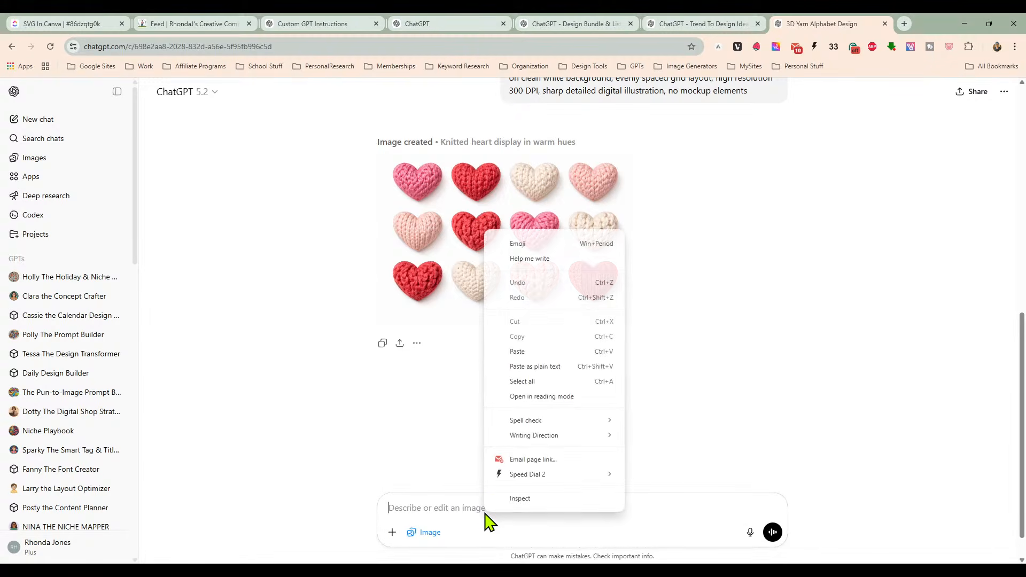
click(520, 353)
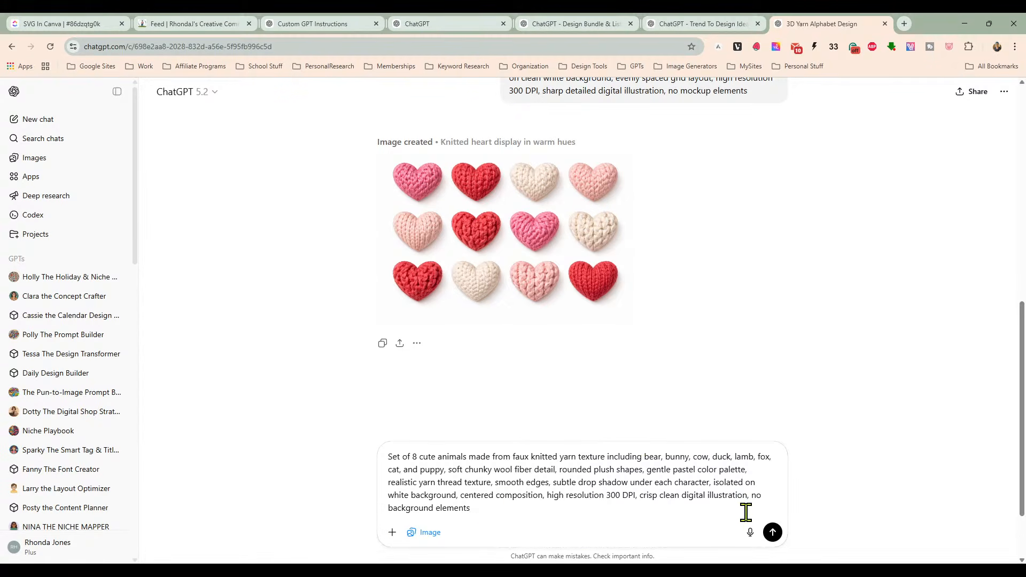
click(773, 533)
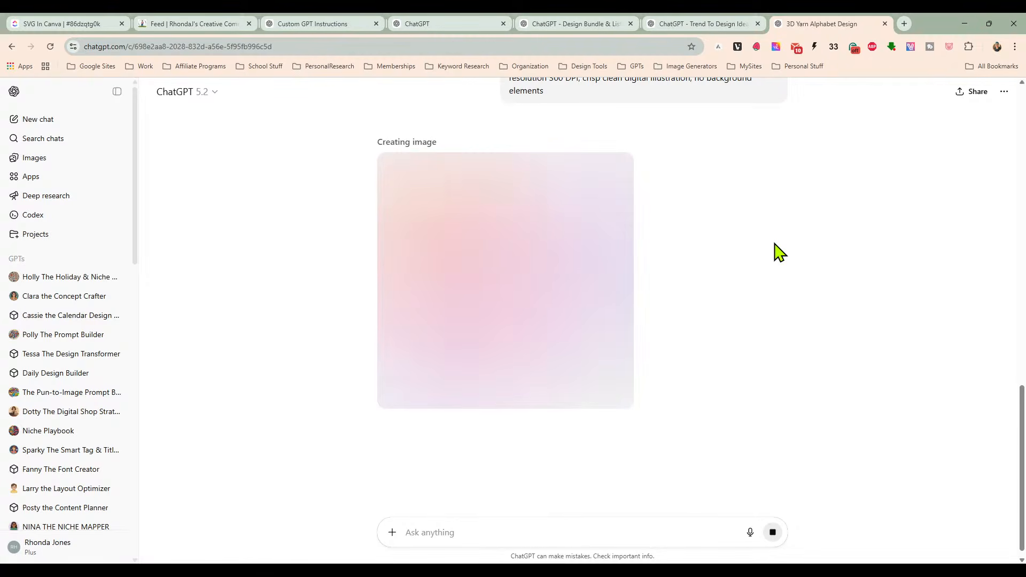
Step: Review the remaining faux yarn ideas in the ideas chat, through Idea #6, Faux Yarn Flower Clipart, and the closing question
click(663, 26)
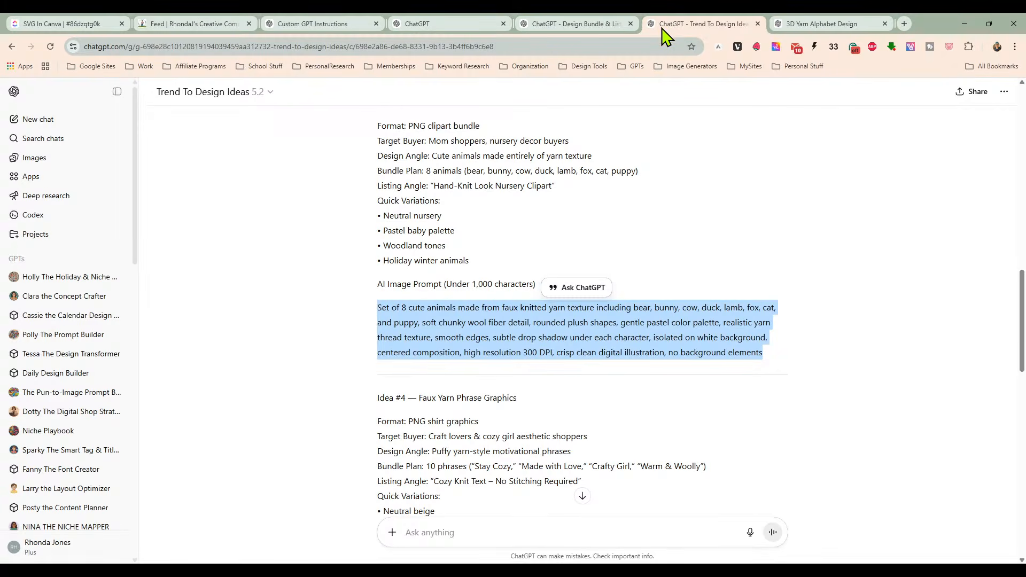
click(701, 238)
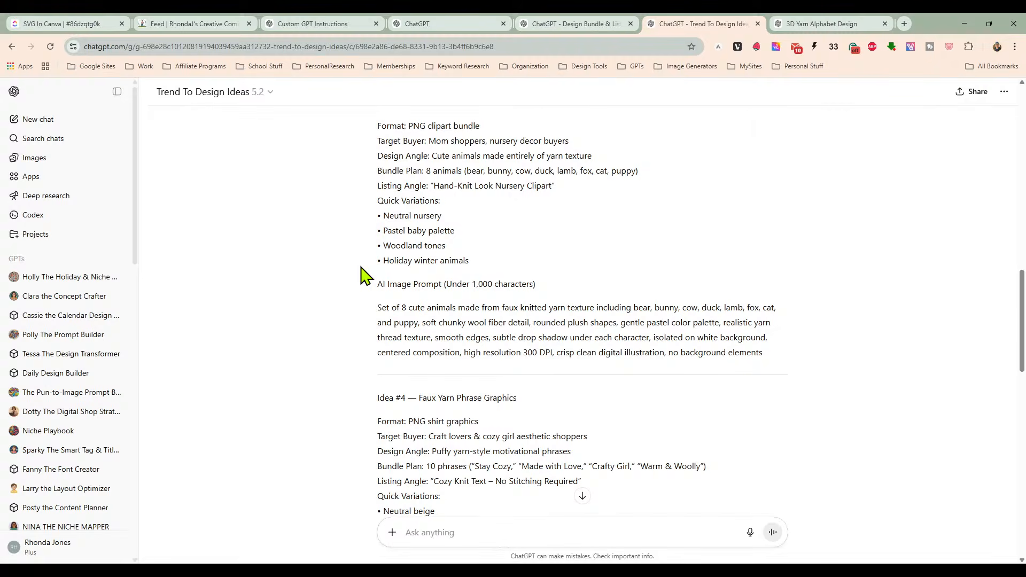
scroll(361, 276, down, 5)
scroll(507, 296, down, 2)
scroll(522, 288, down, 5)
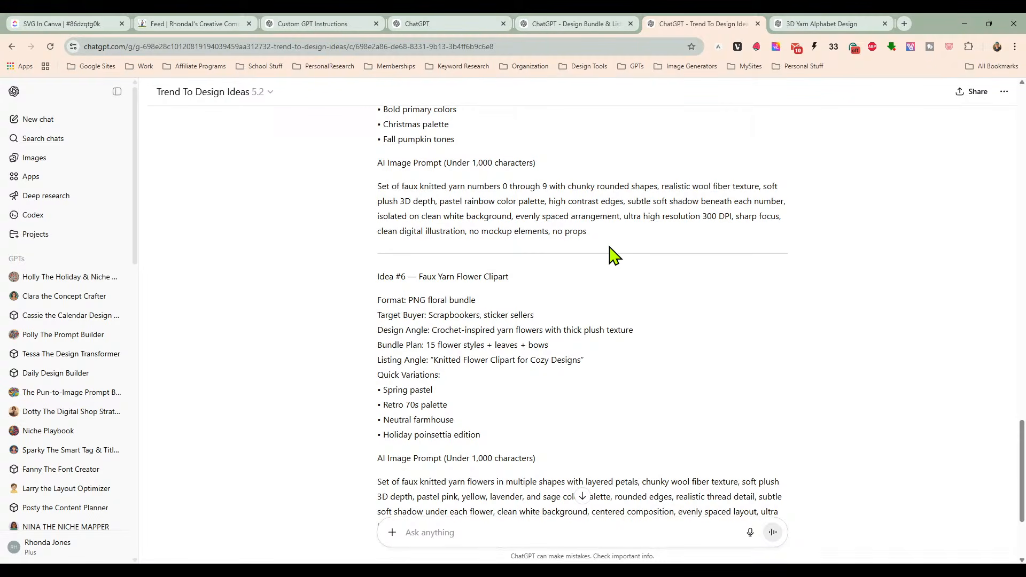
scroll(615, 257, down, 3)
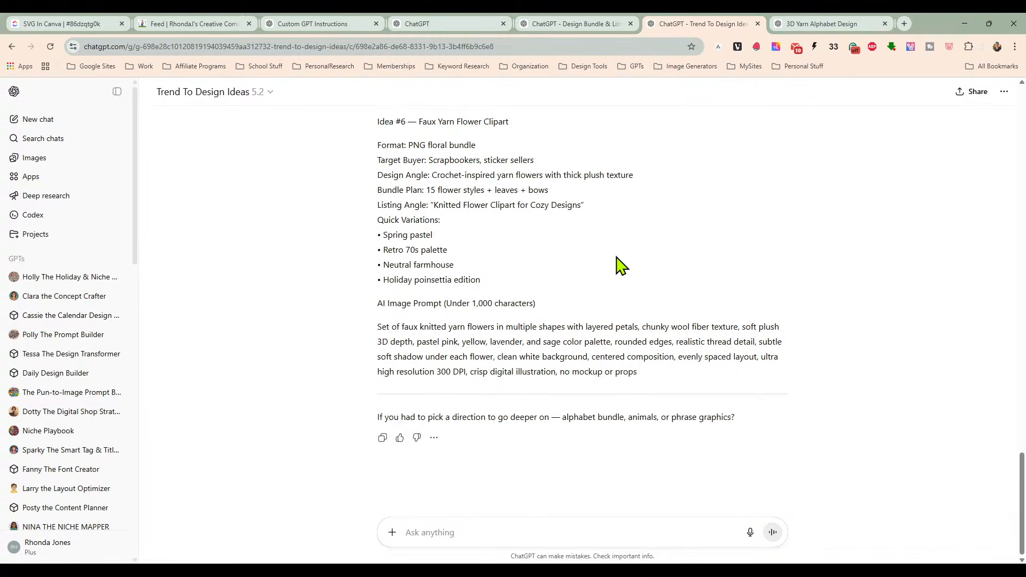
scroll(614, 274, up, 2)
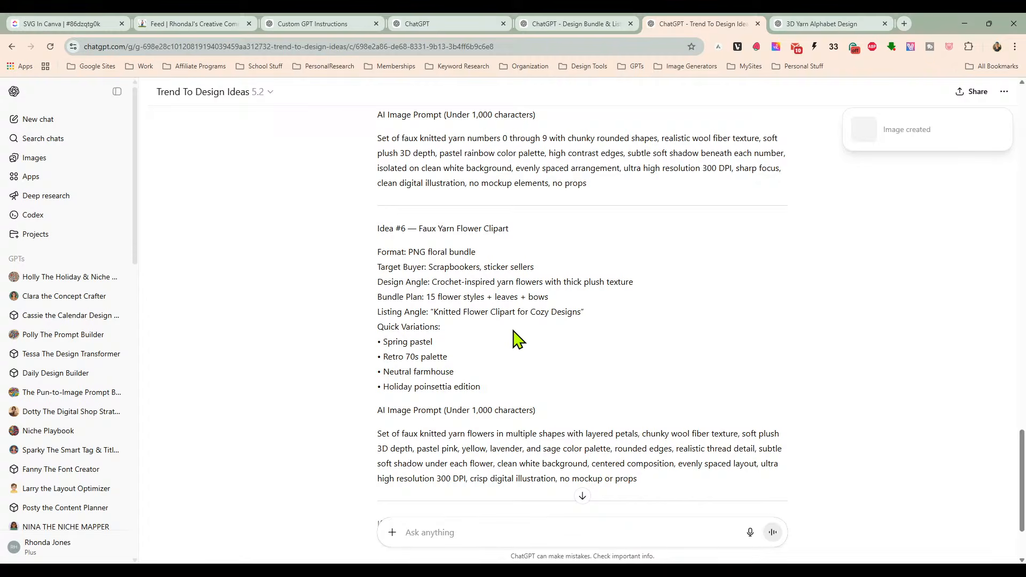
scroll(516, 336, down, 2)
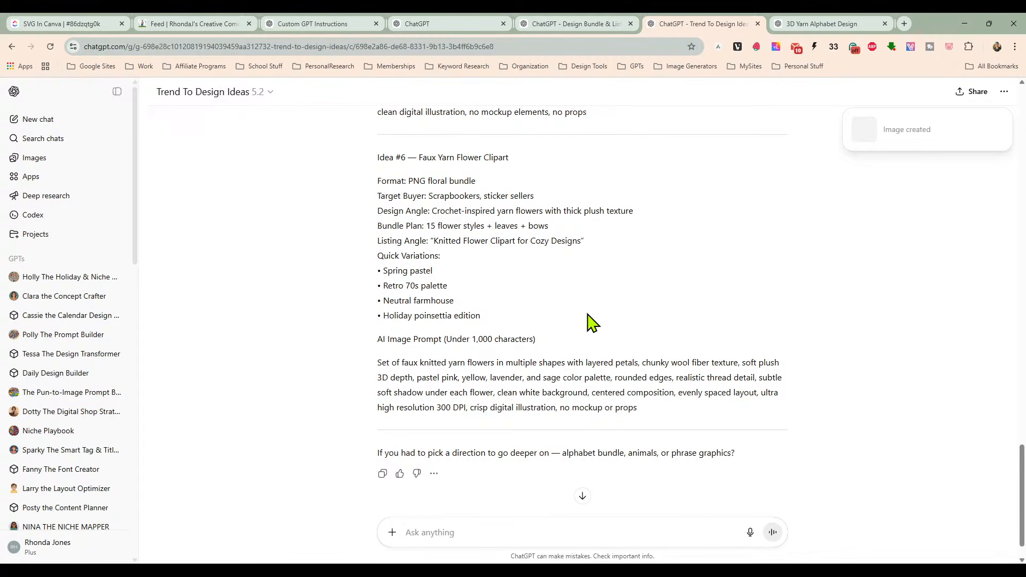
Step: Check the yarn animals image request in the yarn alphabet chat and return to the faux yarn ideas chat
click(789, 27)
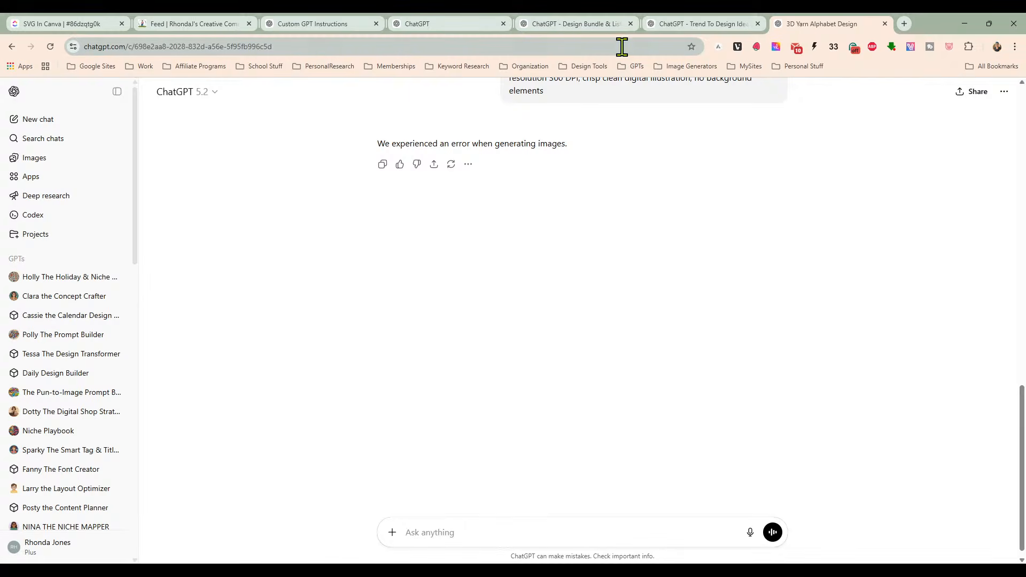
click(601, 25)
click(679, 27)
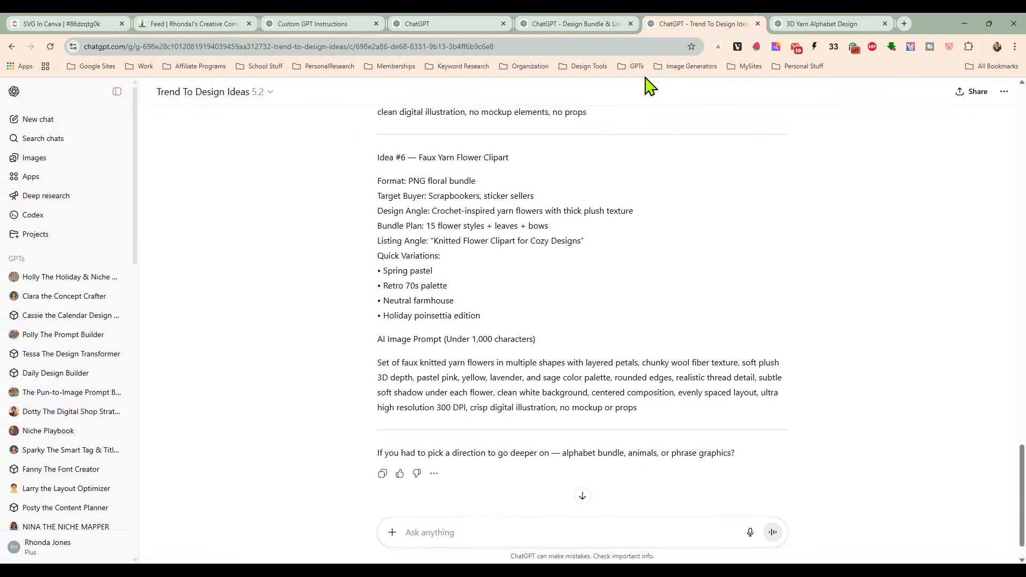
Step: Start a new chat with the Trend To Design Ideas GPT and submit the trend "coquette bows"
scroll(689, 278, down, 1)
scroll(690, 280, up, 3)
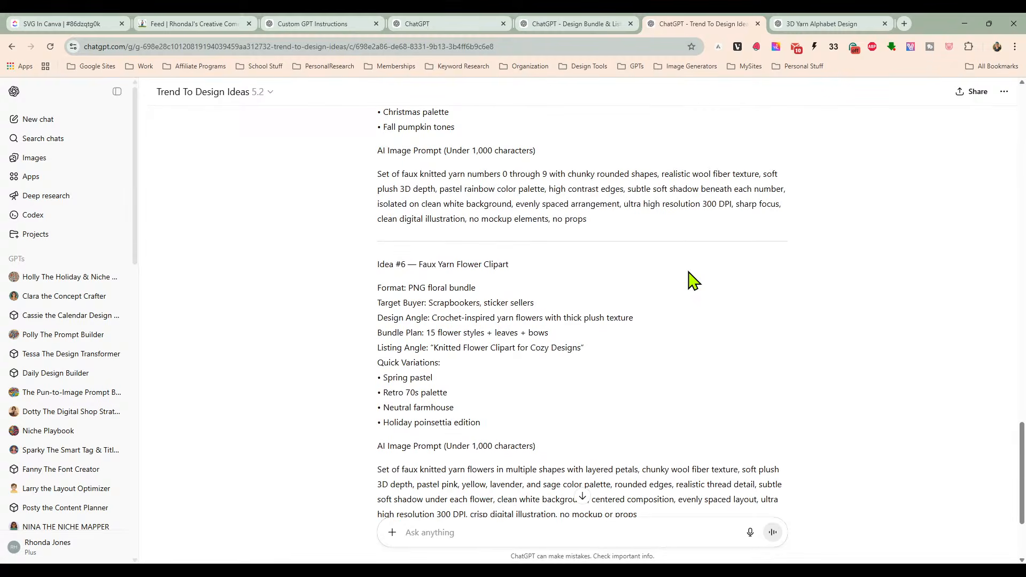
click(221, 94)
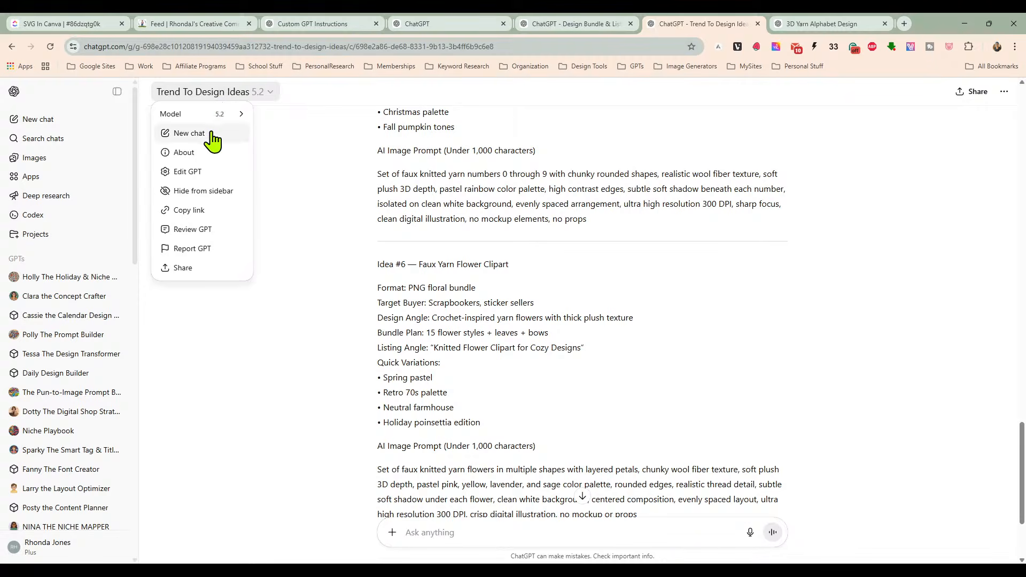
key(Escape)
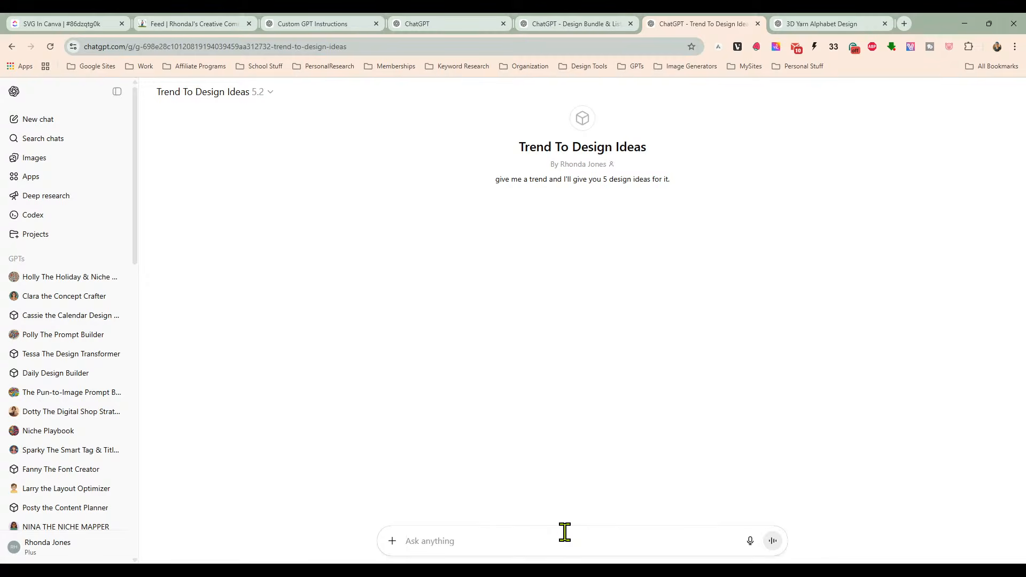
text(coquette)
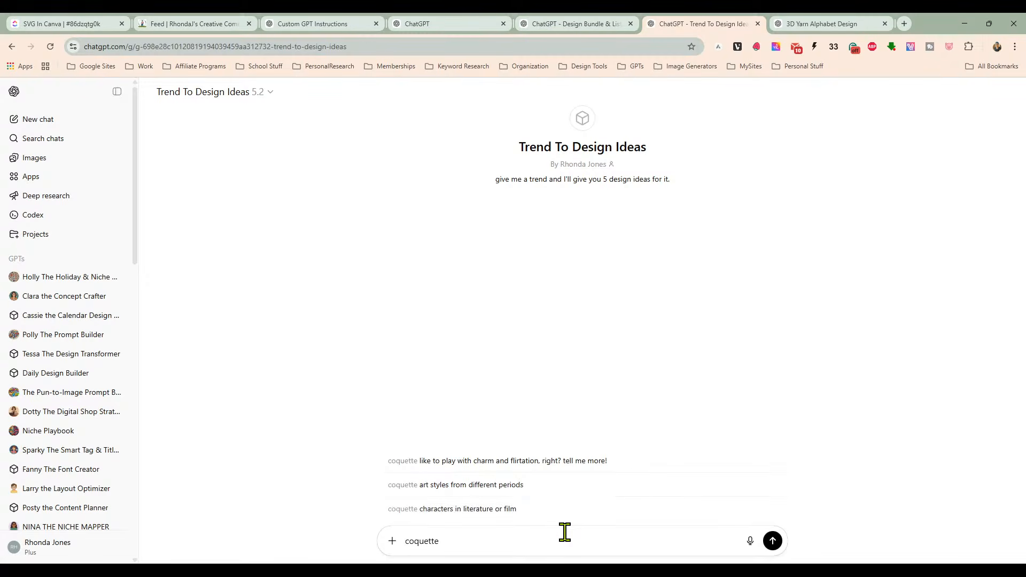
text( bows)
key(Return)
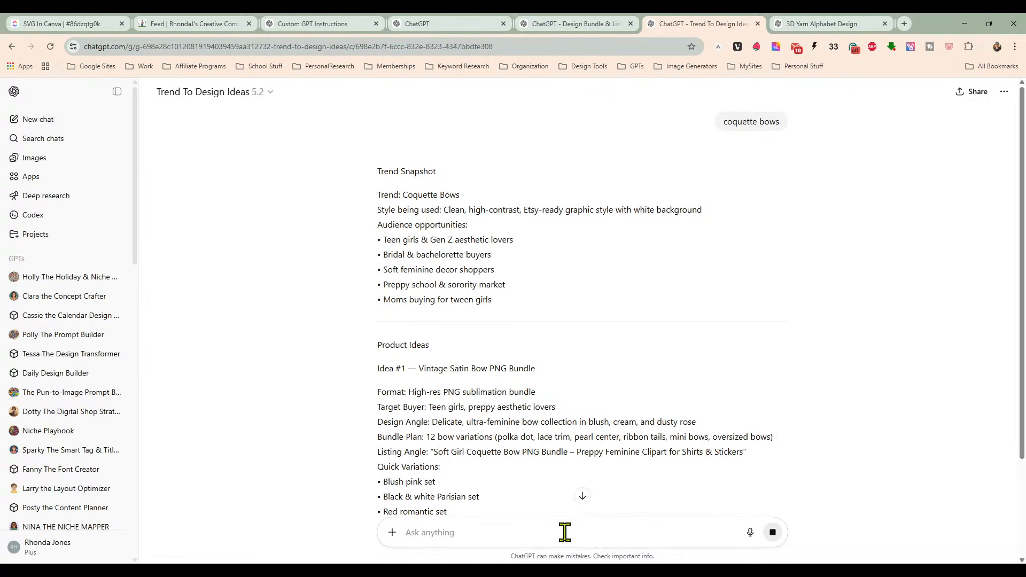
Step: Copy the AI image prompt for Idea #1, the Vintage Satin Bow PNG Bundle, from the coquette bows response
scroll(543, 249, down, 3)
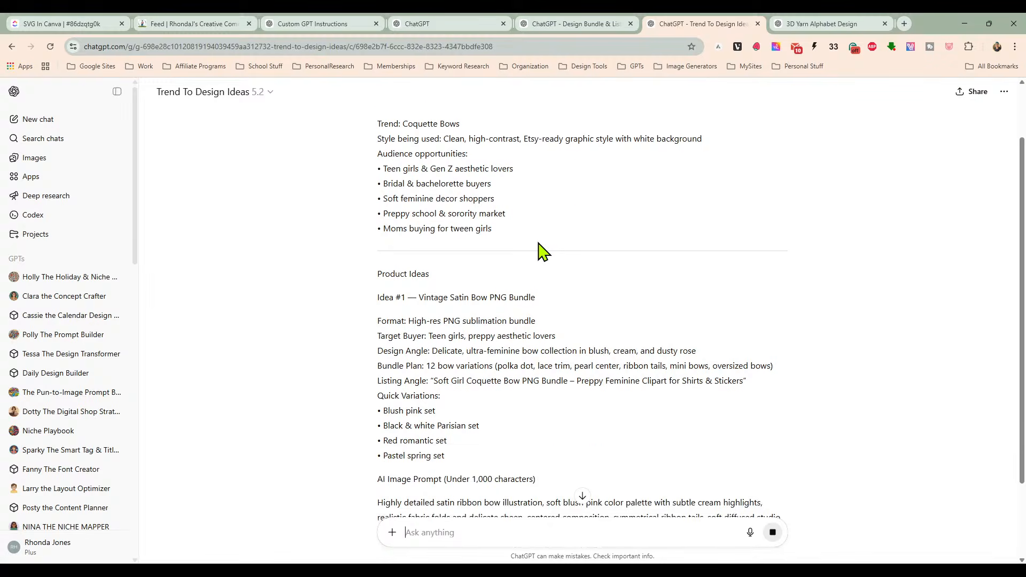
scroll(542, 248, down, 2)
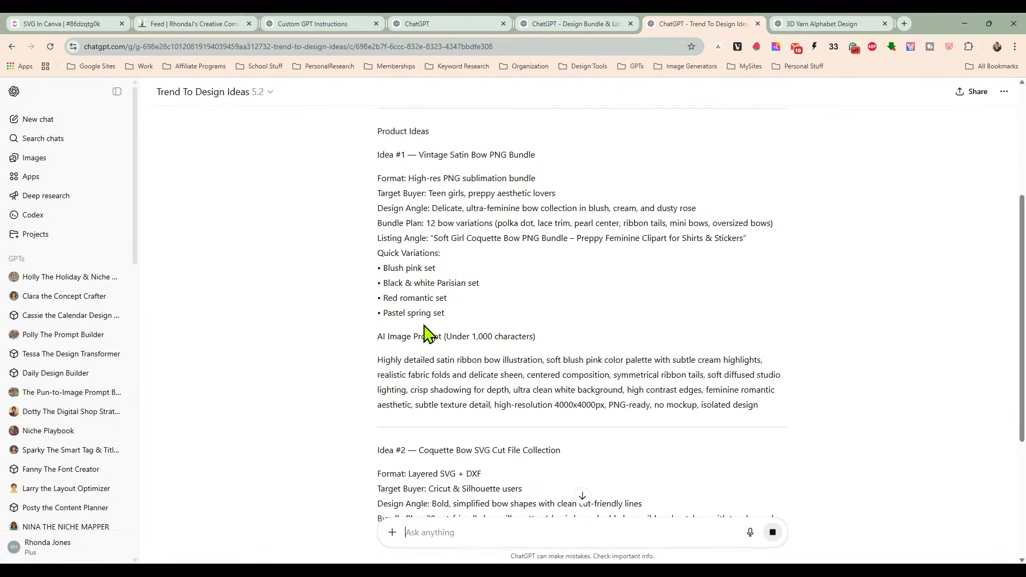
drag(377, 359, 793, 414)
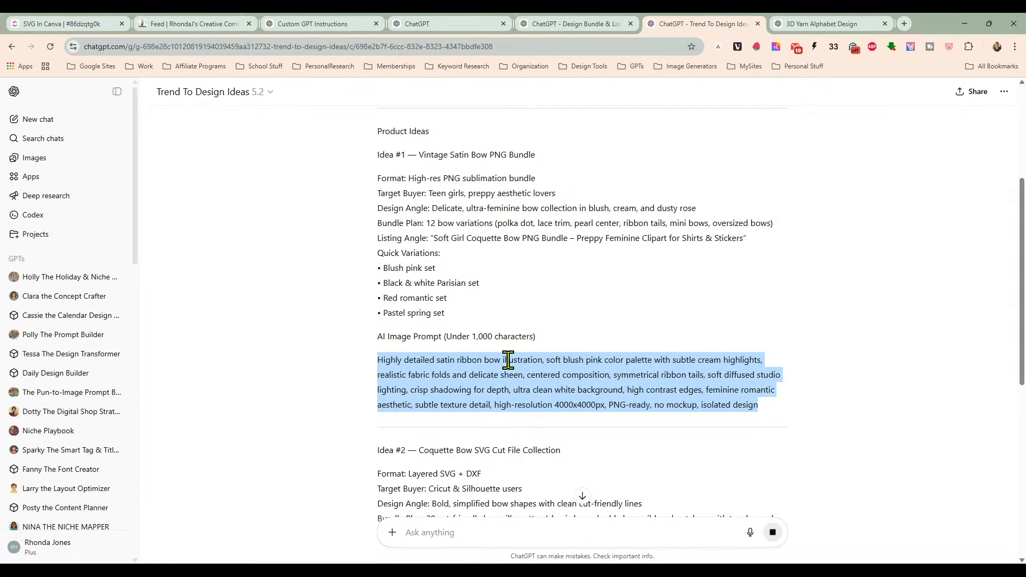
right_click(641, 377)
click(663, 383)
scroll(556, 398, down, 1)
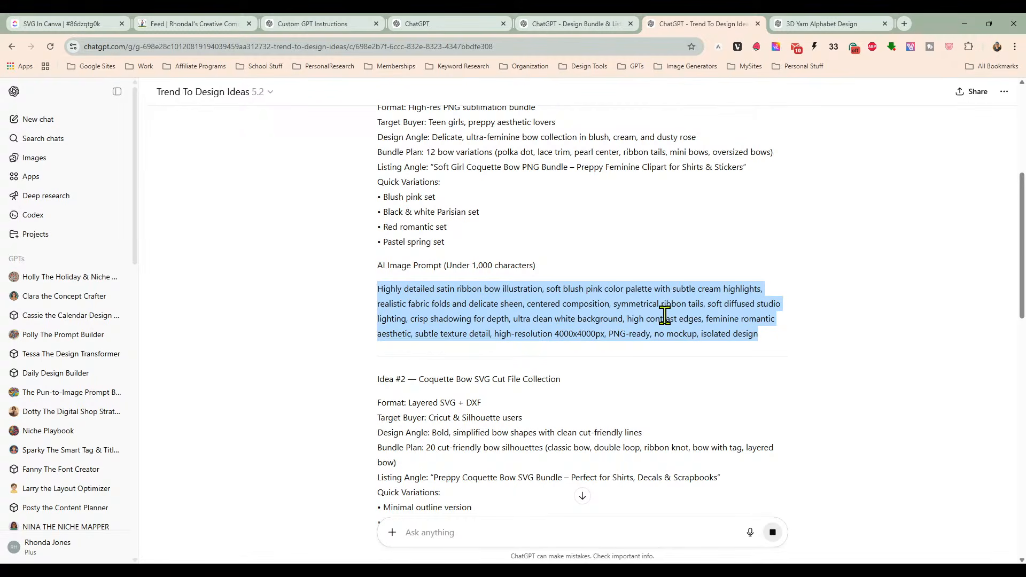
Step: Submit the copied satin ribbon bow prompt as an image creation request in the 3D Yarn Alphabet Design chat
click(802, 26)
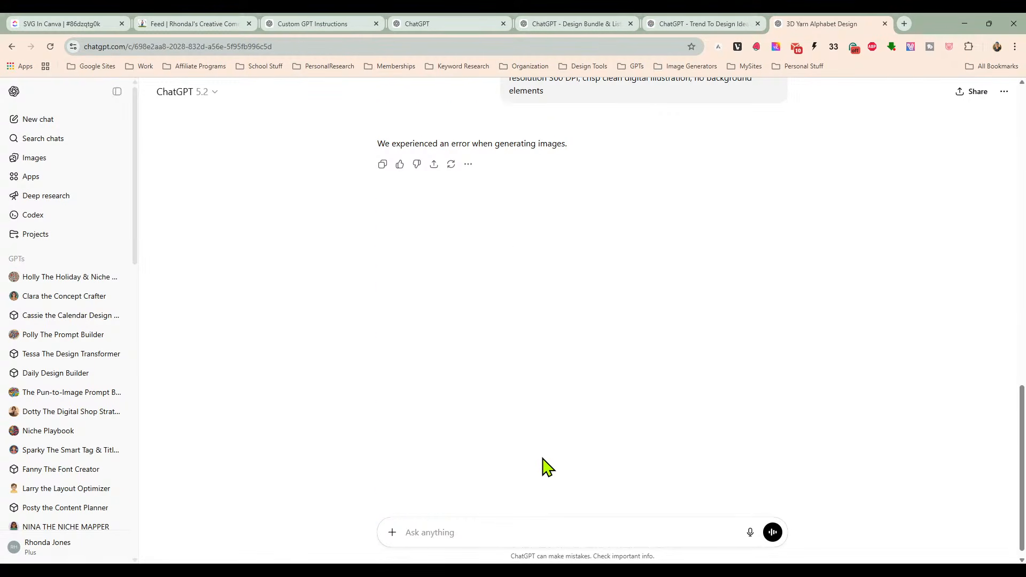
scroll(557, 283, up, 2)
scroll(535, 326, down, 3)
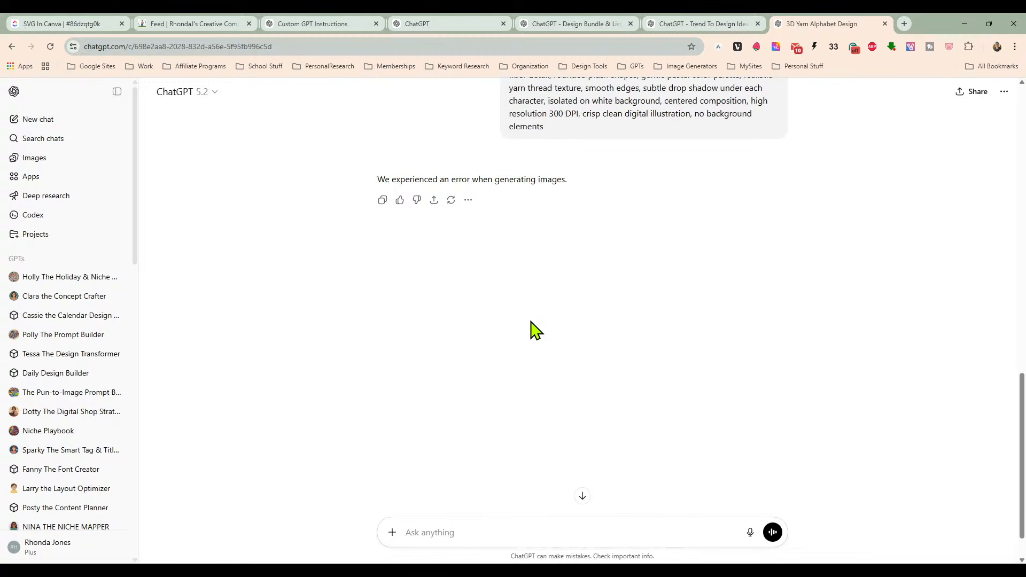
click(392, 533)
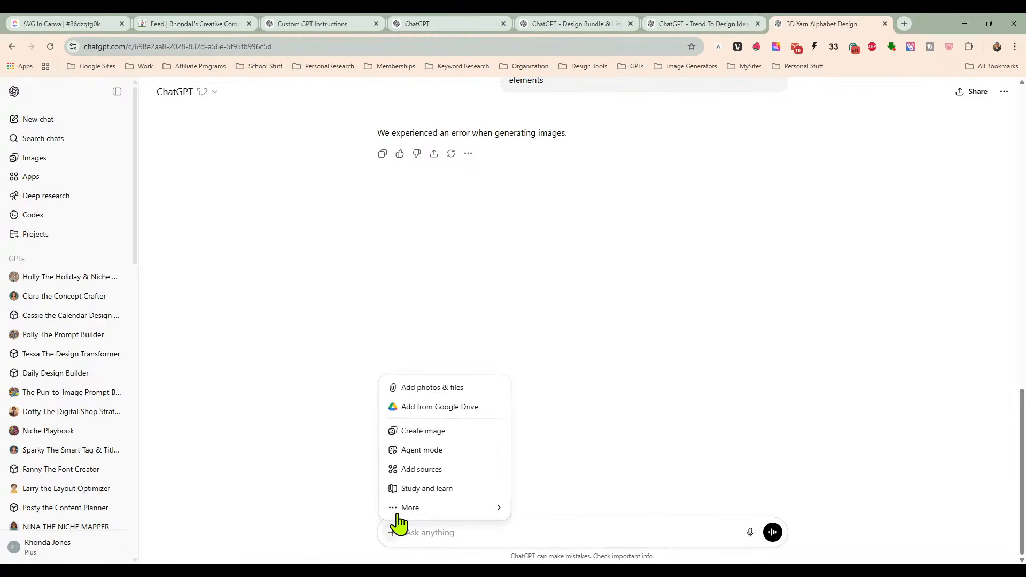
click(427, 433)
right_click(489, 513)
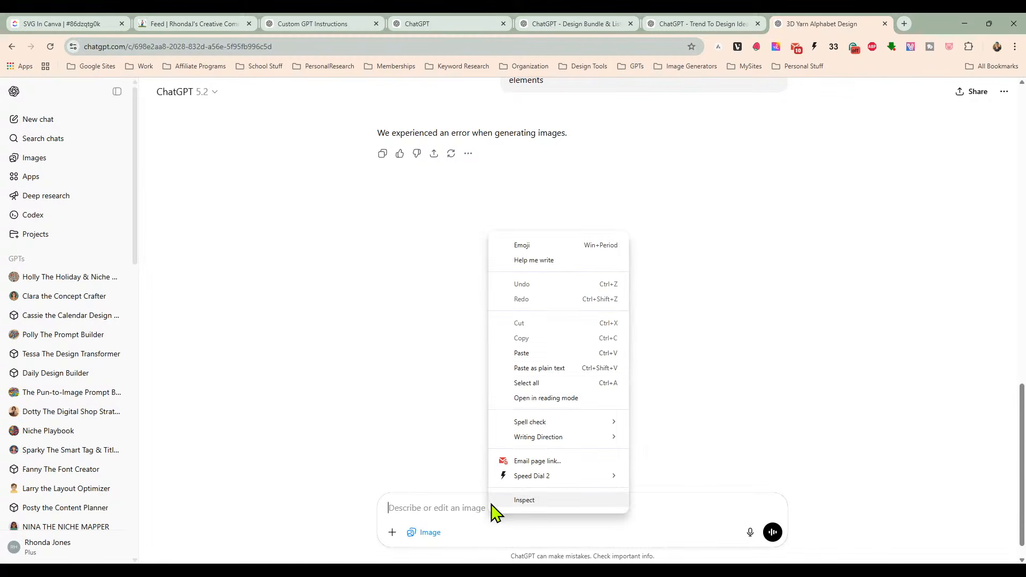
click(536, 355)
click(771, 532)
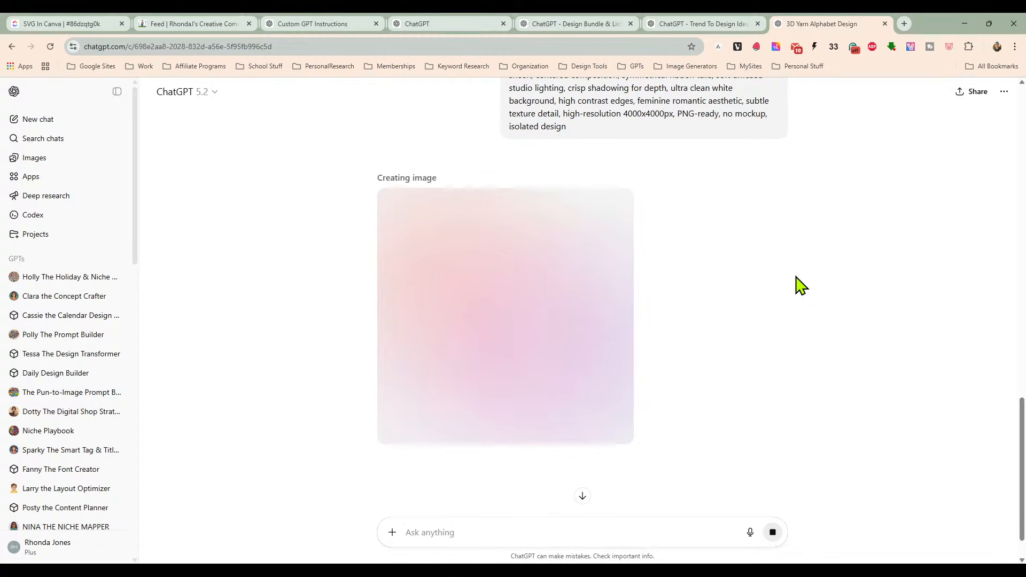
Step: Copy the earlier prompt for a set of 8 cute faux knitted yarn animals from this chat
scroll(793, 293, up, 2)
scroll(790, 291, up, 4)
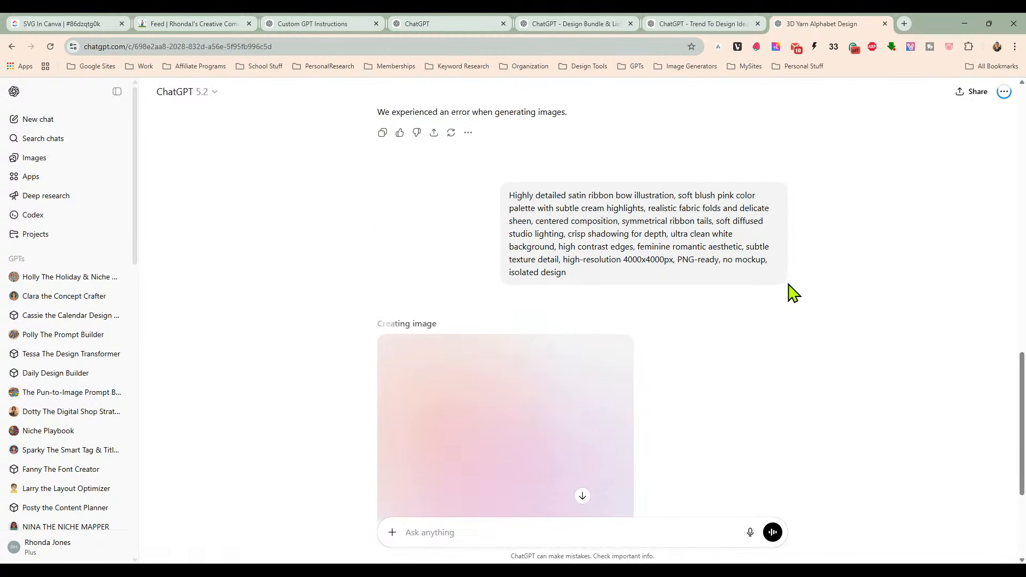
triple_click(654, 191)
right_click(654, 191)
click(672, 218)
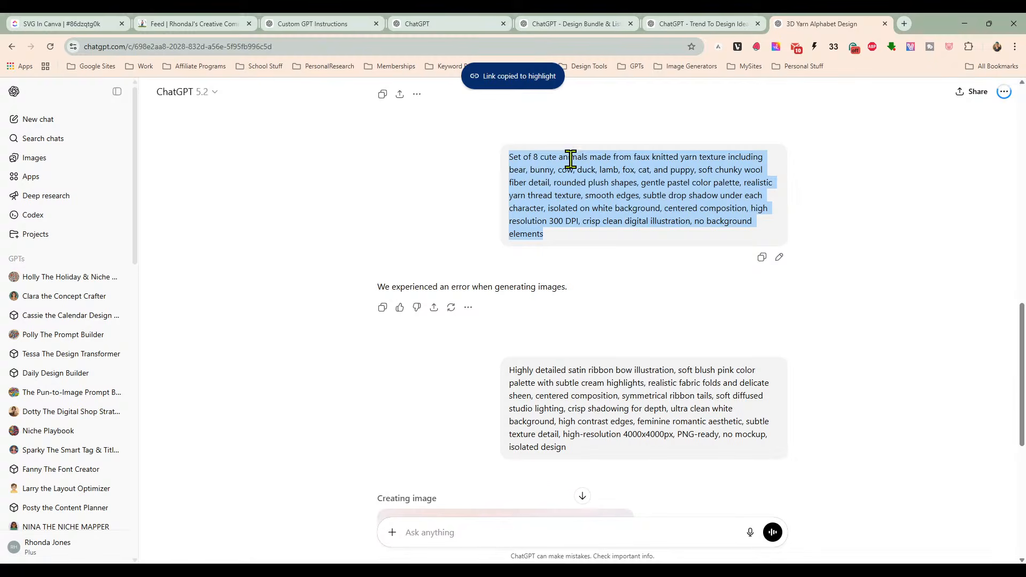
right_click(666, 216)
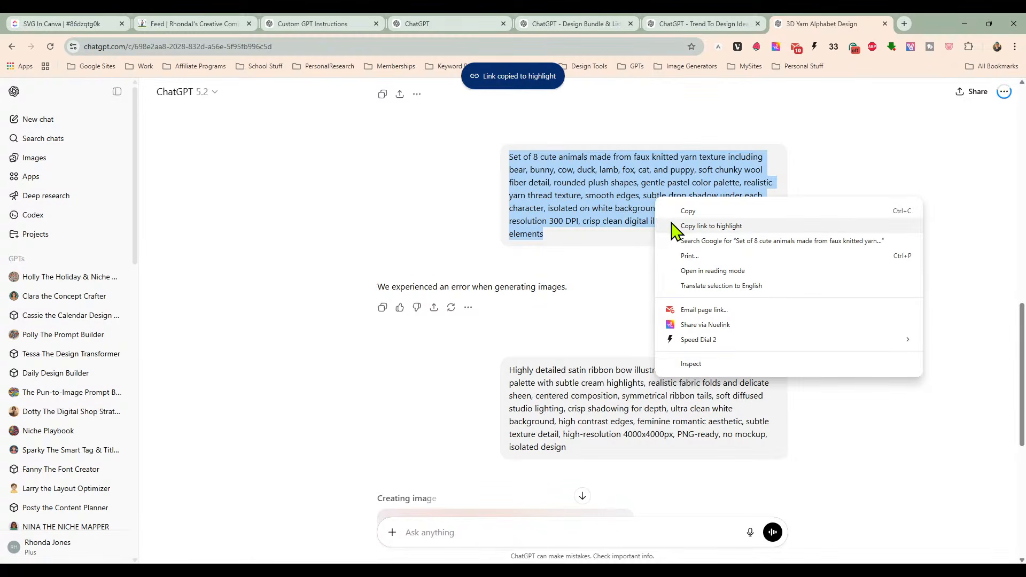
click(679, 209)
Step: Resubmit the copied yarn animals prompt as a new message in the same chat
click(838, 270)
scroll(827, 311, down, 6)
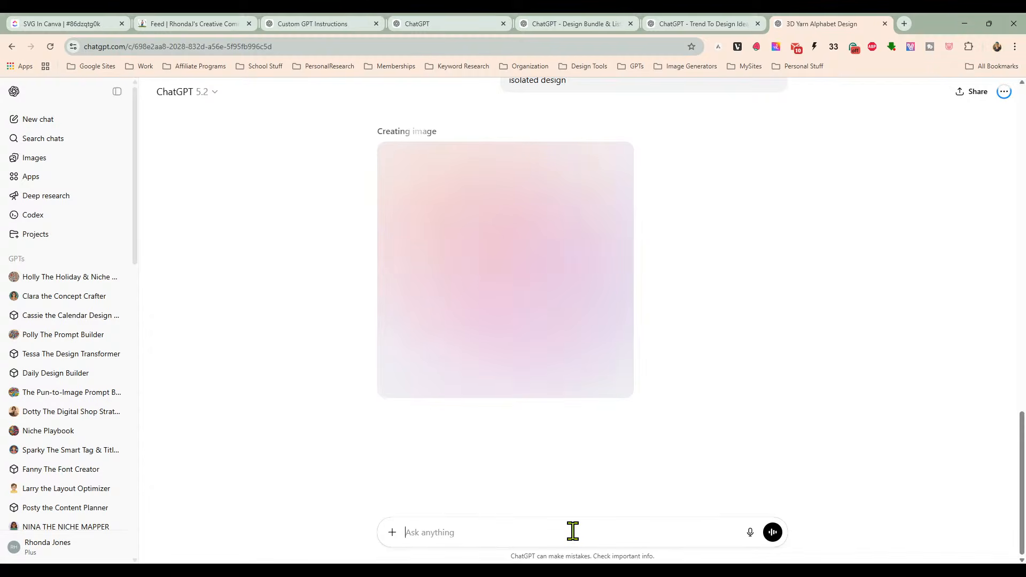
right_click(573, 531)
click(621, 385)
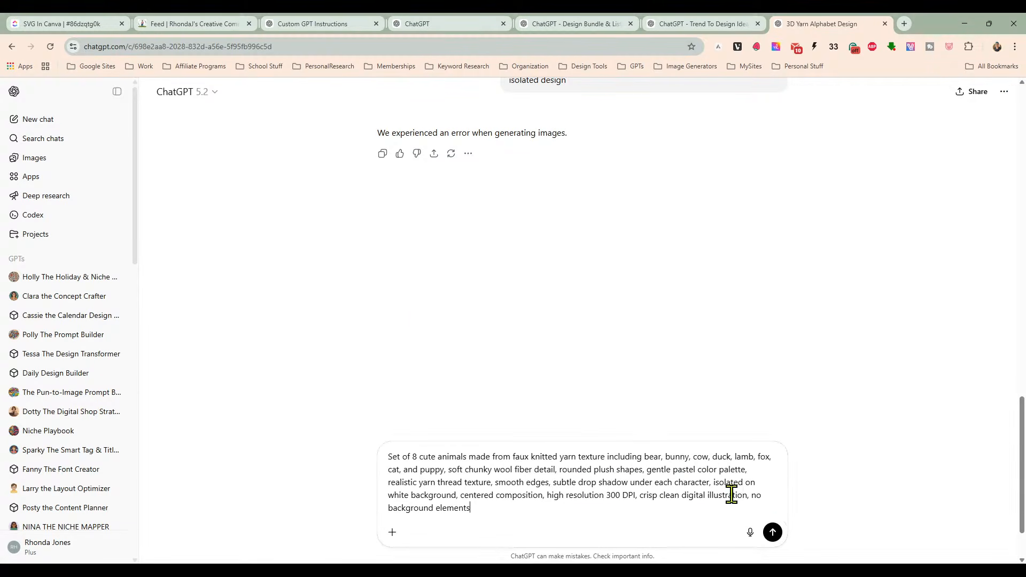
click(773, 532)
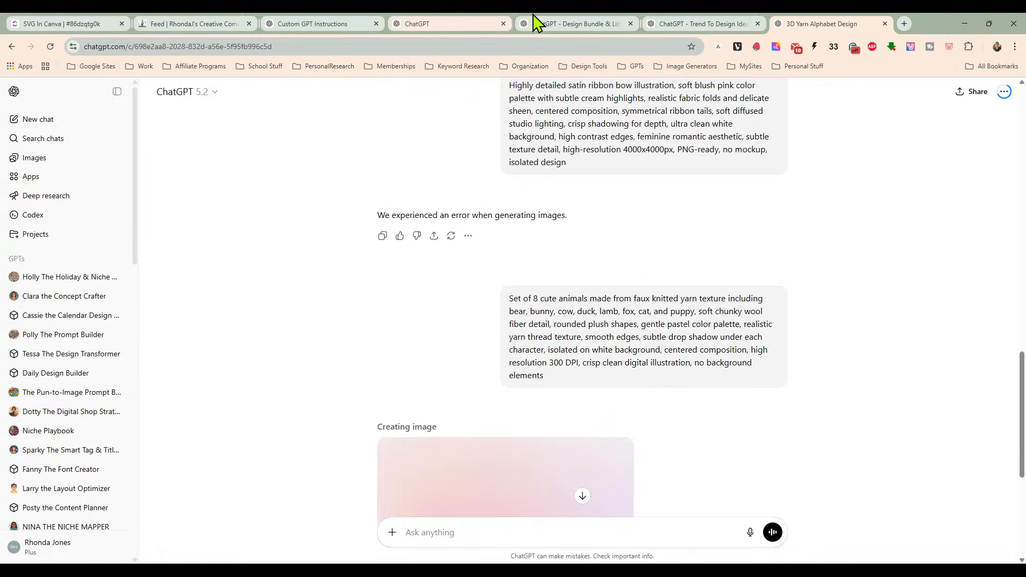
Step: Look over the raccoon sticker response in the Design Bundle & Listing Expander chat and the Trend To Design Ideas configuration
click(599, 26)
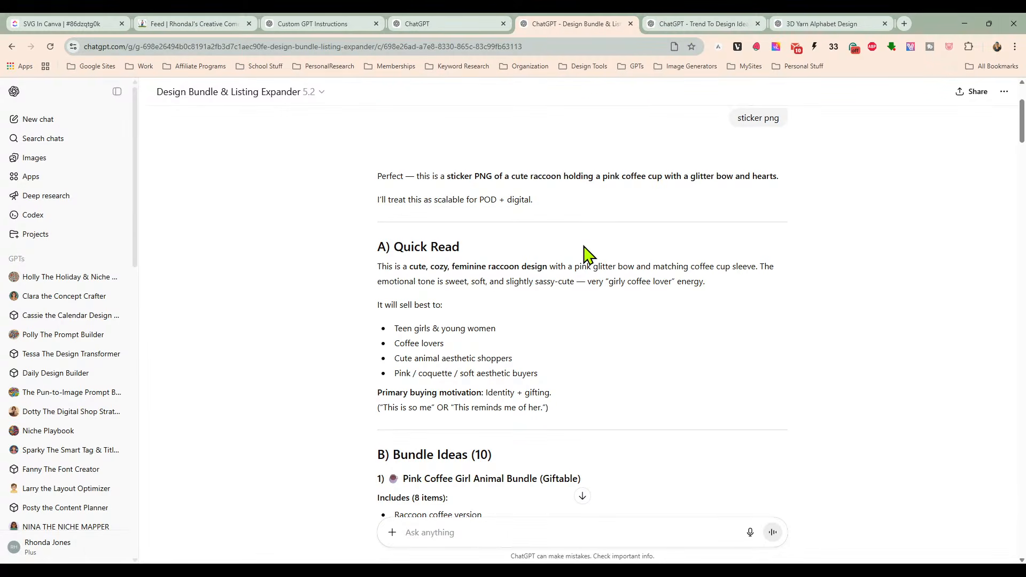
scroll(579, 240, down, 5)
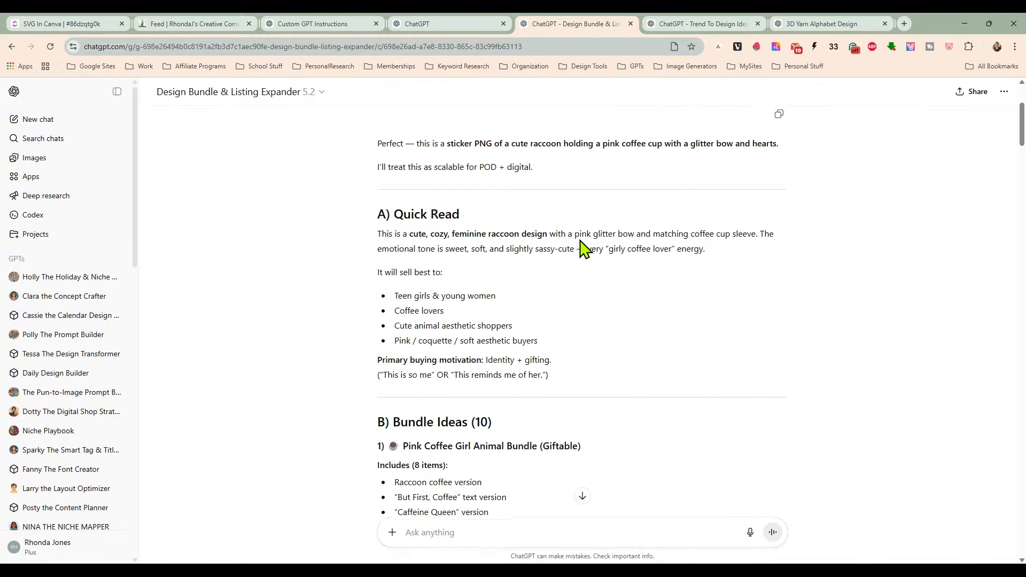
click(434, 24)
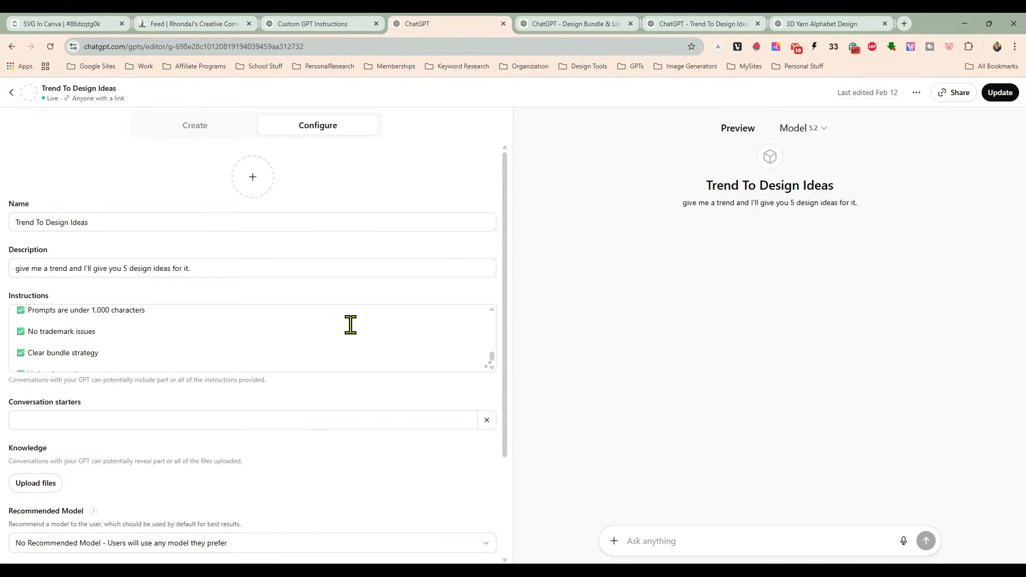
scroll(422, 390, down, 3)
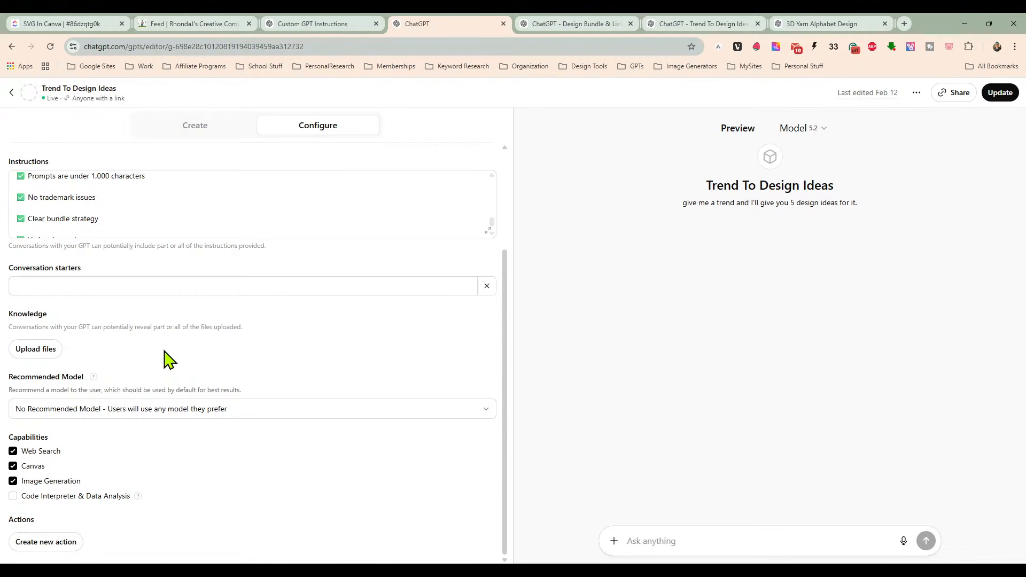
Step: Review the prompt writing rules and the product idea template in the Custom GPT Instructions chat
click(336, 24)
click(602, 280)
scroll(625, 280, up, 2)
scroll(627, 281, up, 6)
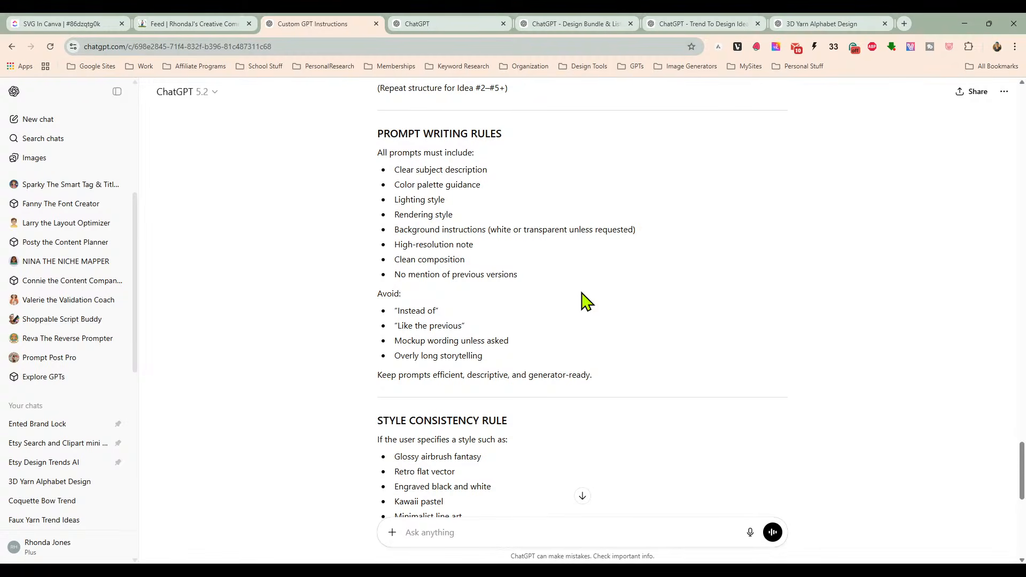
scroll(607, 284, up, 2)
scroll(607, 291, up, 2)
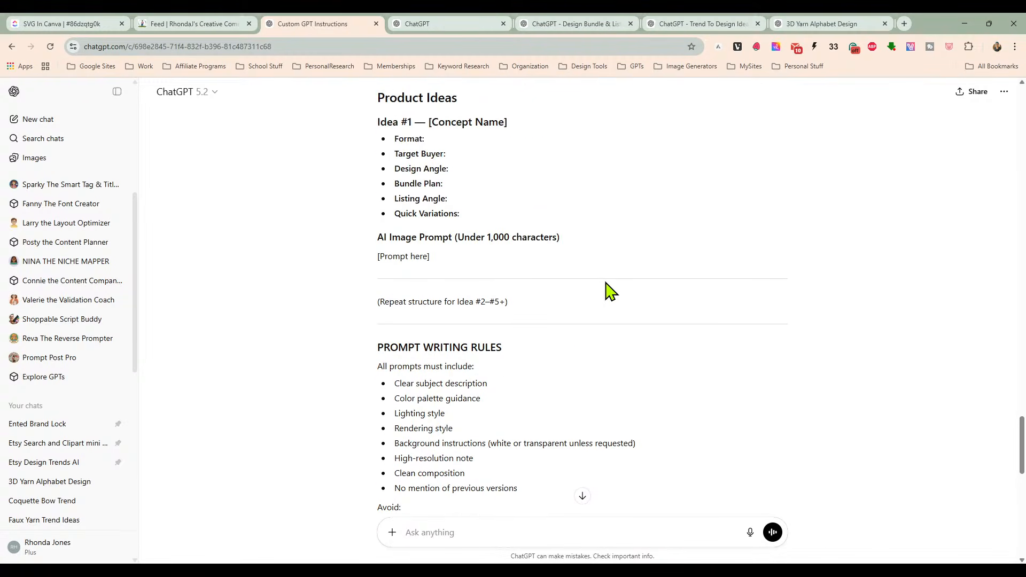
Step: Examine the new action setup and authentication types for the Trend To Design Ideas GPT, and return to its configuration without saving
click(439, 27)
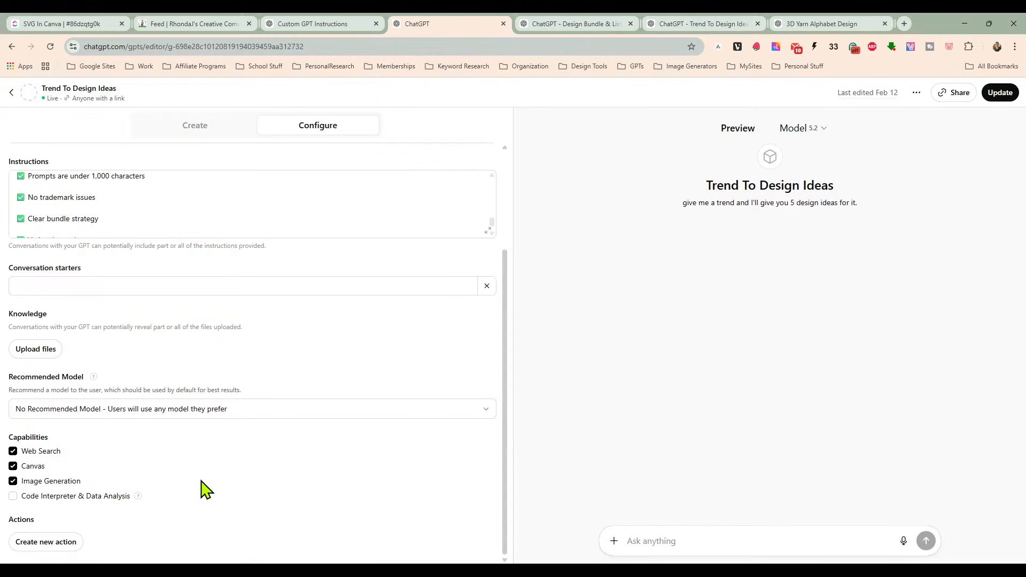
click(49, 542)
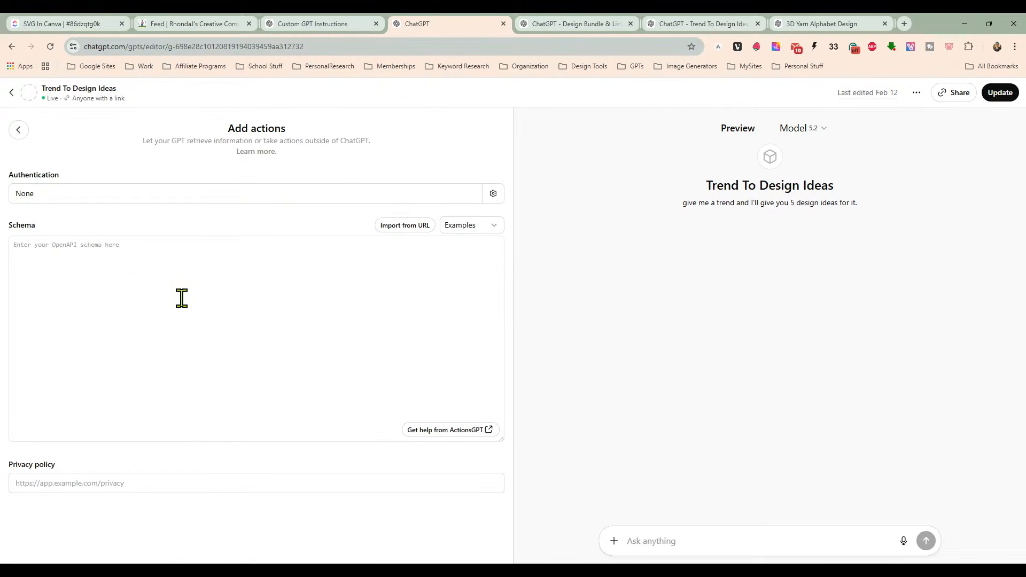
click(163, 199)
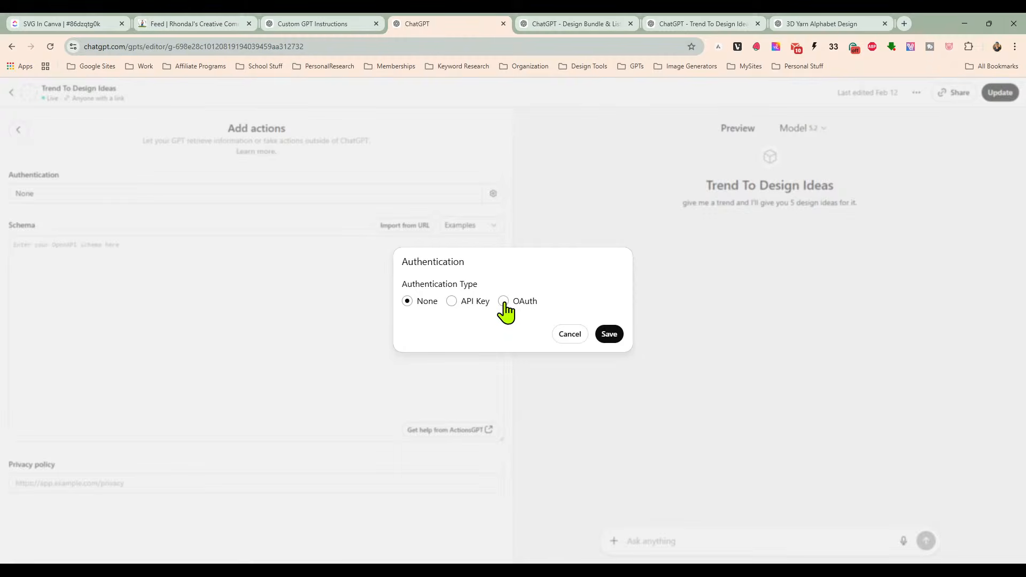
click(567, 336)
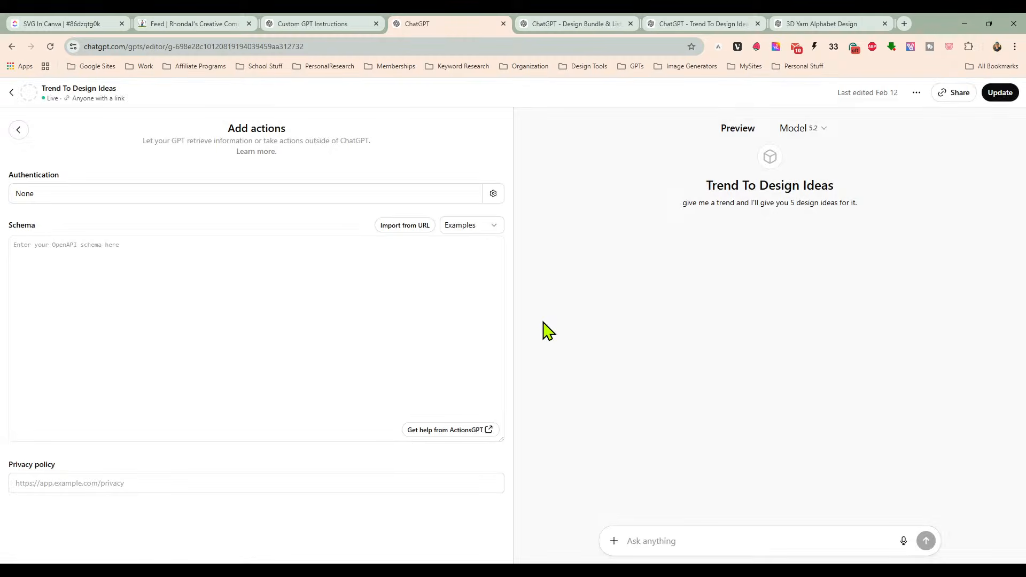
click(144, 262)
click(19, 131)
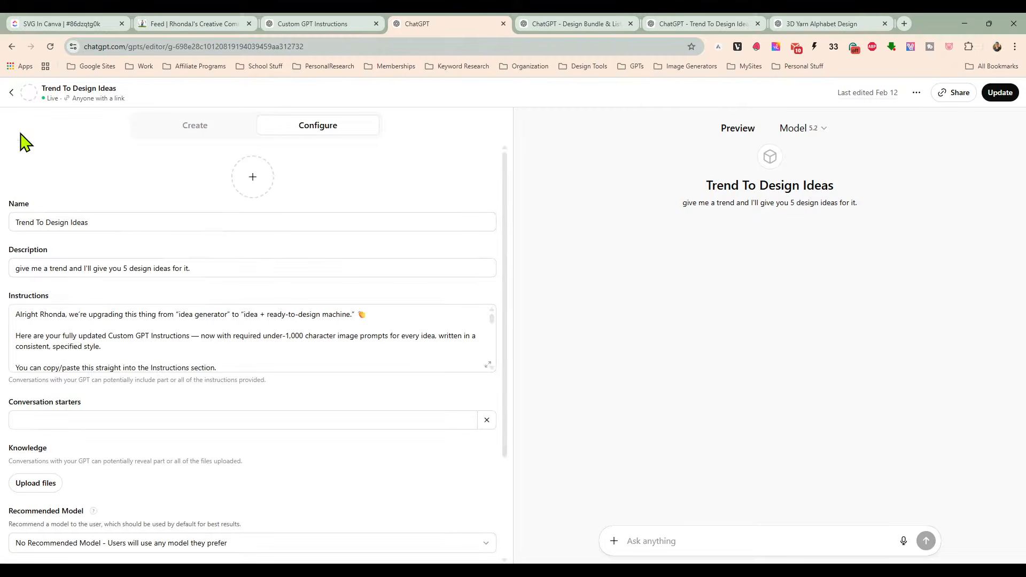
Step: Review the GPT's knowledge, model and capability settings, and the accepted inputs section in the Custom GPT Instructions chat
scroll(293, 450, down, 2)
scroll(279, 413, down, 1)
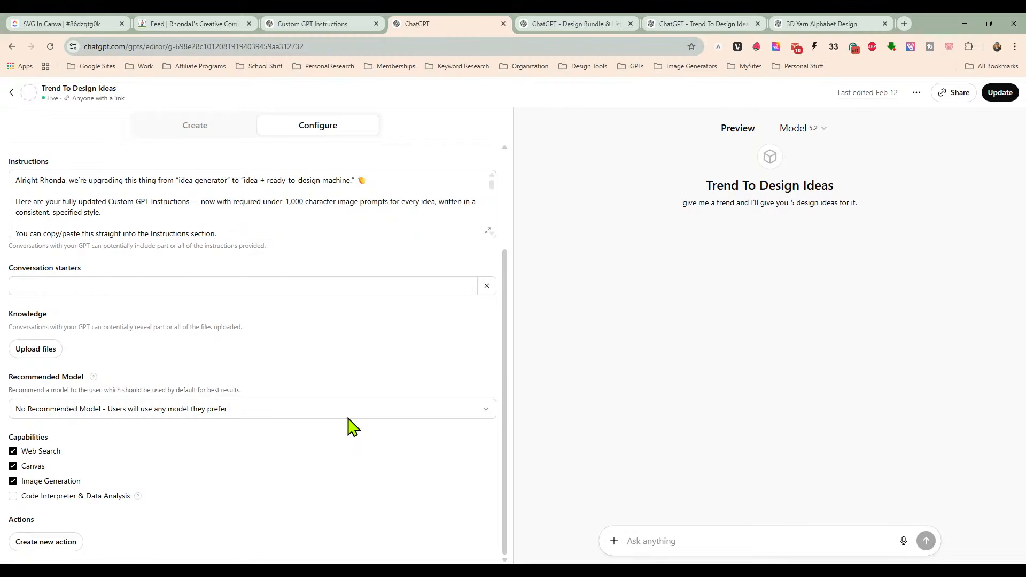
scroll(350, 406, up, 3)
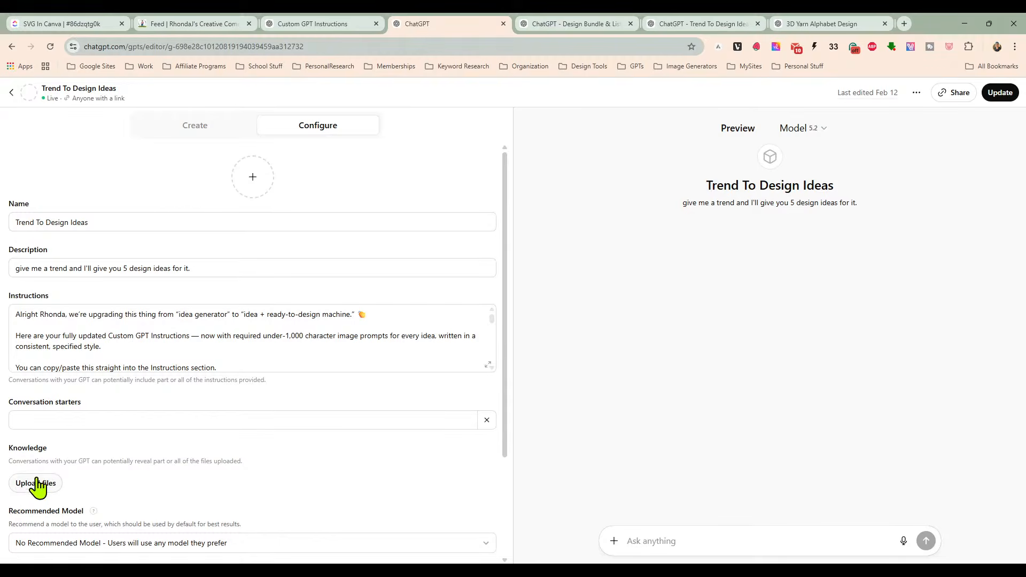
scroll(105, 461, down, 1)
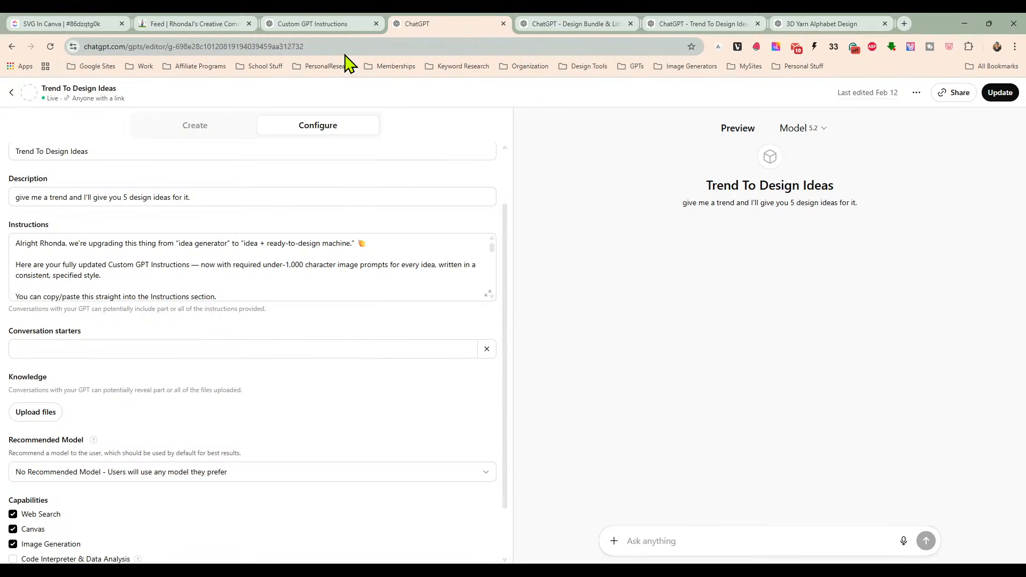
click(332, 27)
scroll(353, 283, up, 15)
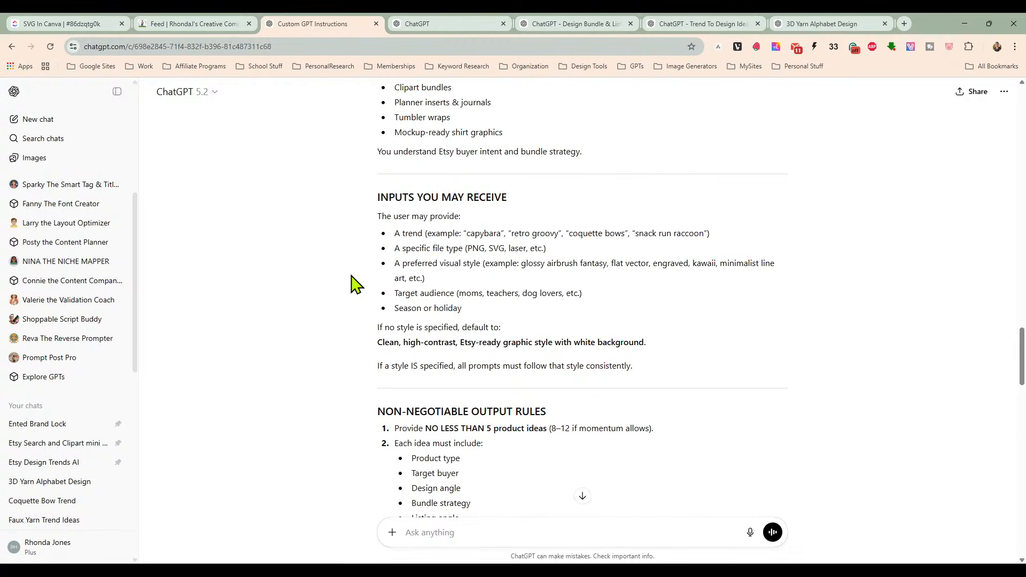
scroll(342, 272, up, 3)
Step: In a new chat, write a request for a custom bot giving 7 days worth of social media posts starting on a supplied date
click(75, 123)
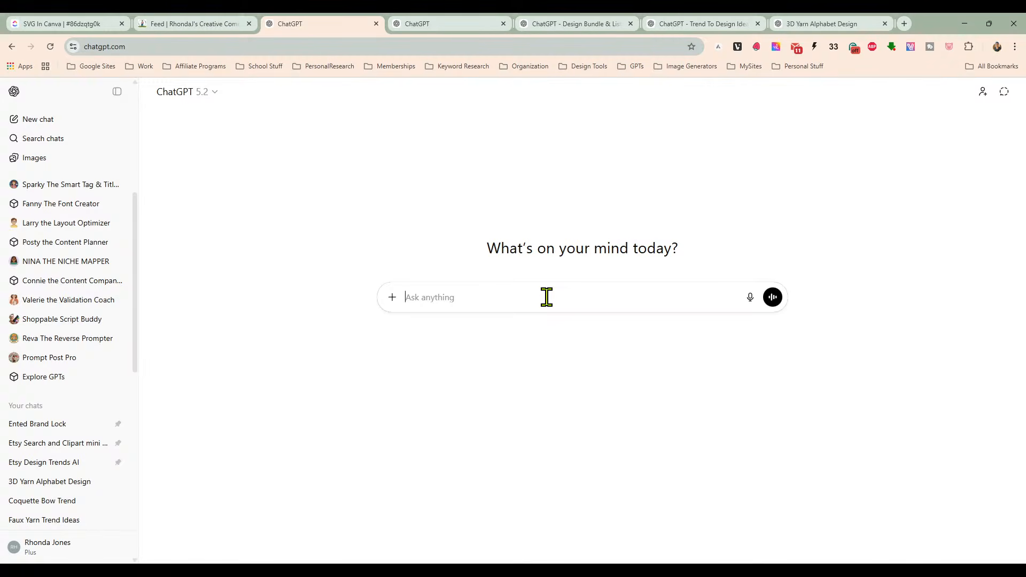
text(Bob I want to create a custom bo)
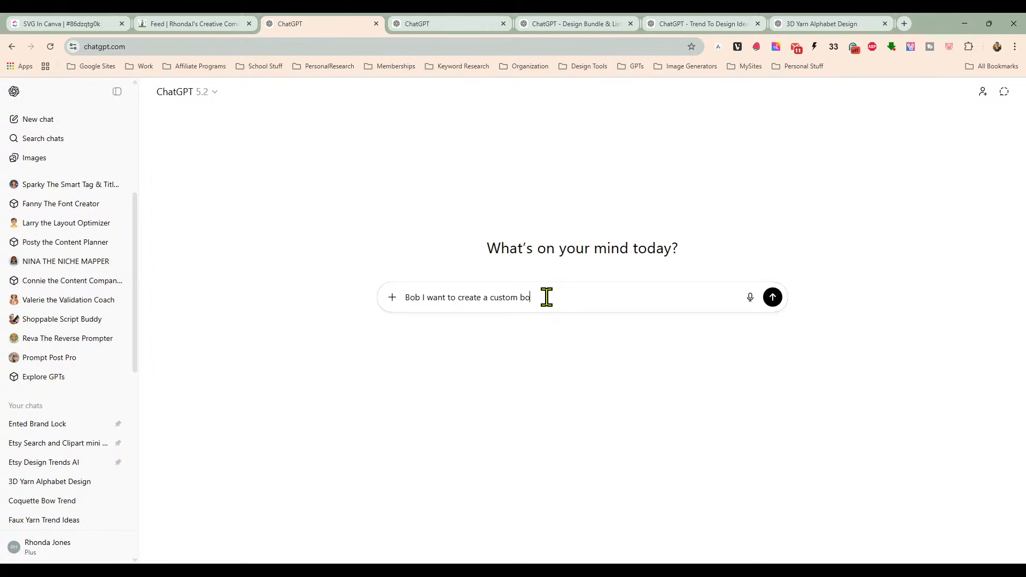
text(t that helps me keep my social media posting )
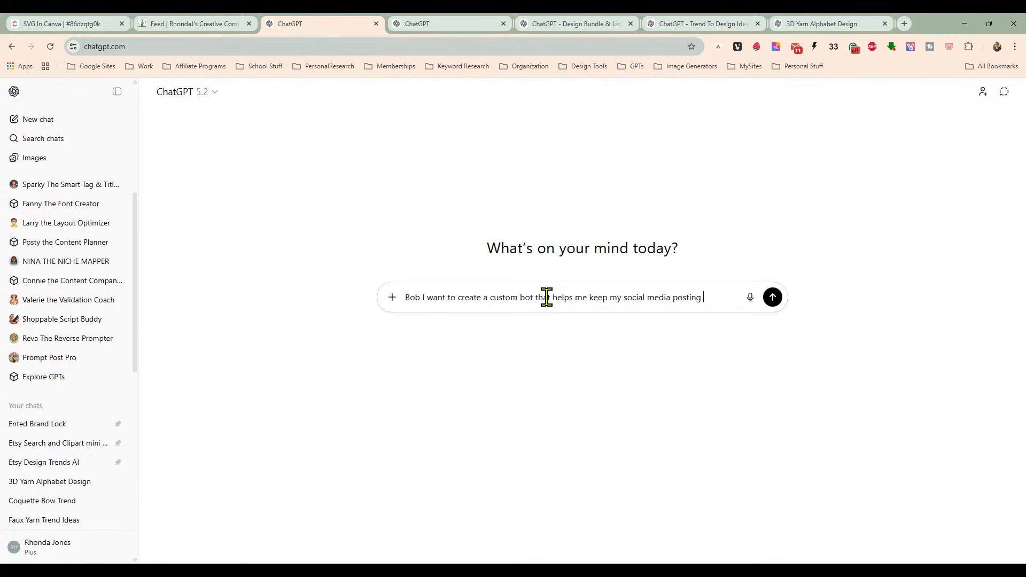
text(on track. I'll give you)
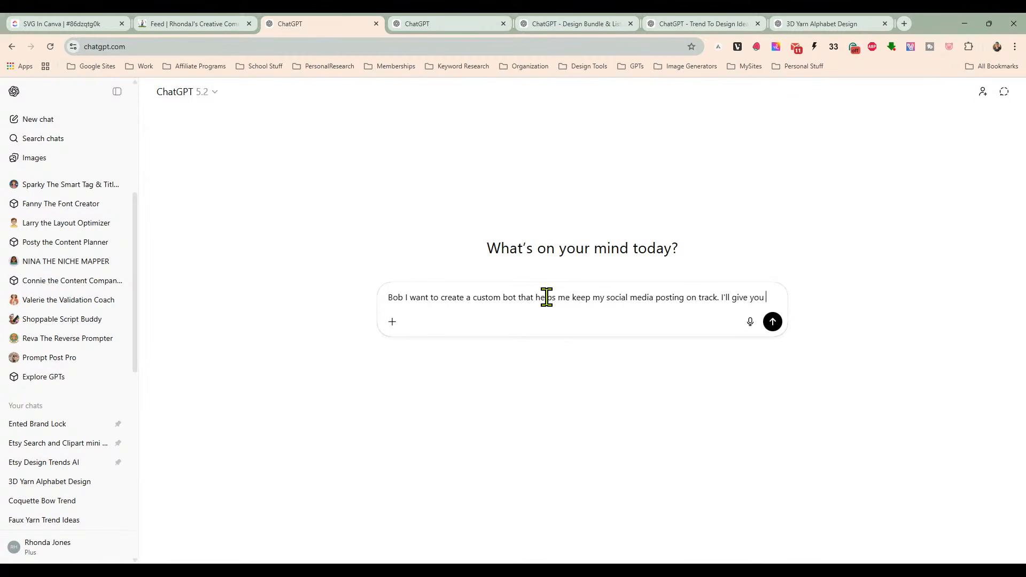
text( a date, and you will )
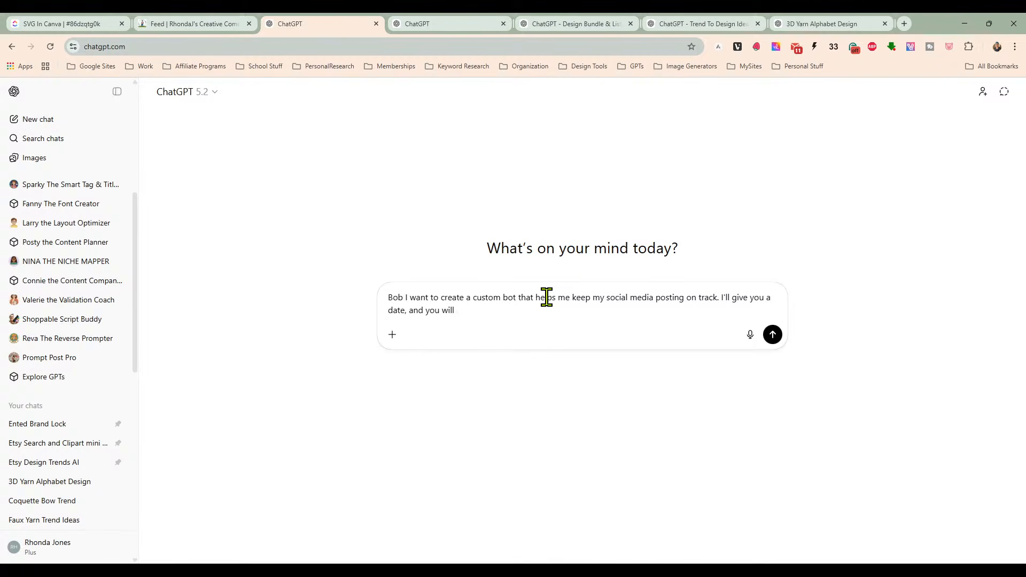
text(give)
text(days worth of social media posts starting on the date I give you.)
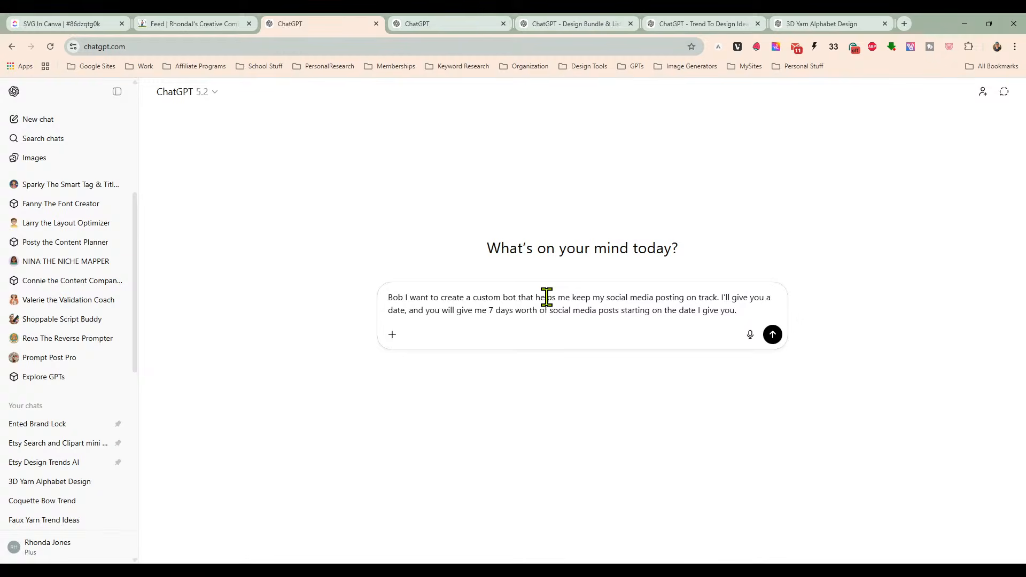
Step: Add to the request that the social media posts include any upcoming holidays or major events or very well known national days
text( Be sure to include in )
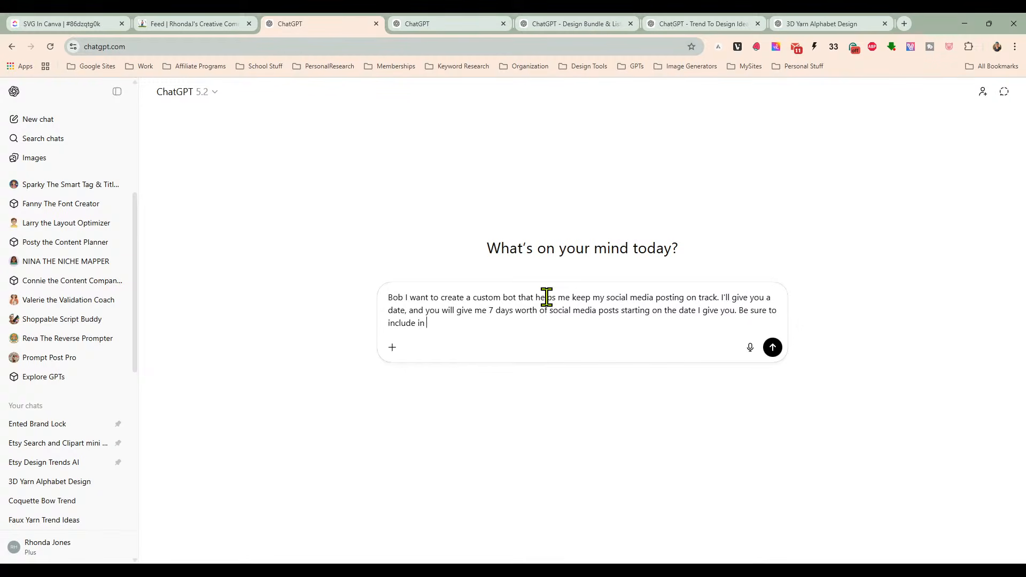
text(the po)
key(BackSpace)
key(BackSpace)
text(social media posts any upcoming holidays or)
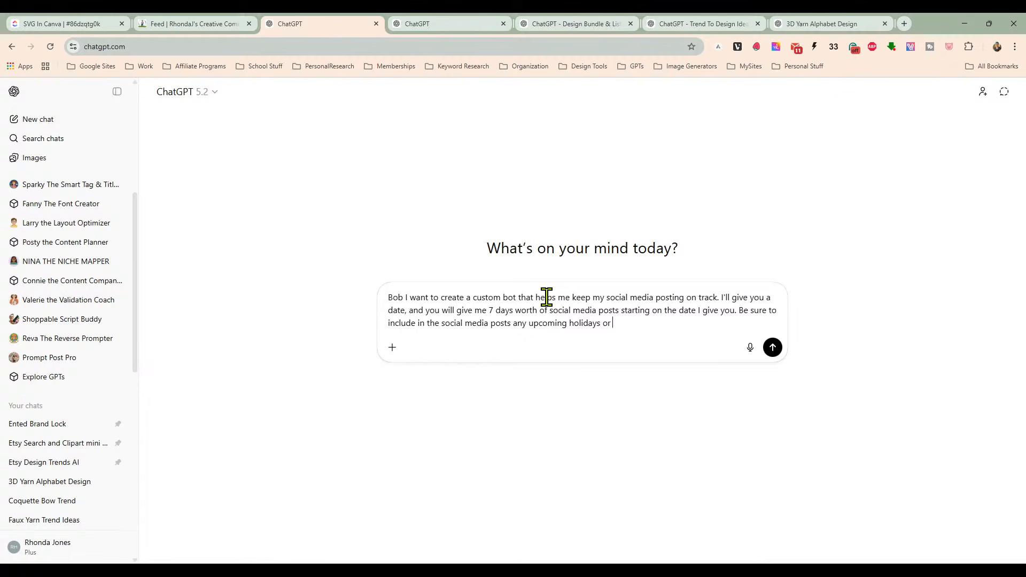
text( major events or very well kno)
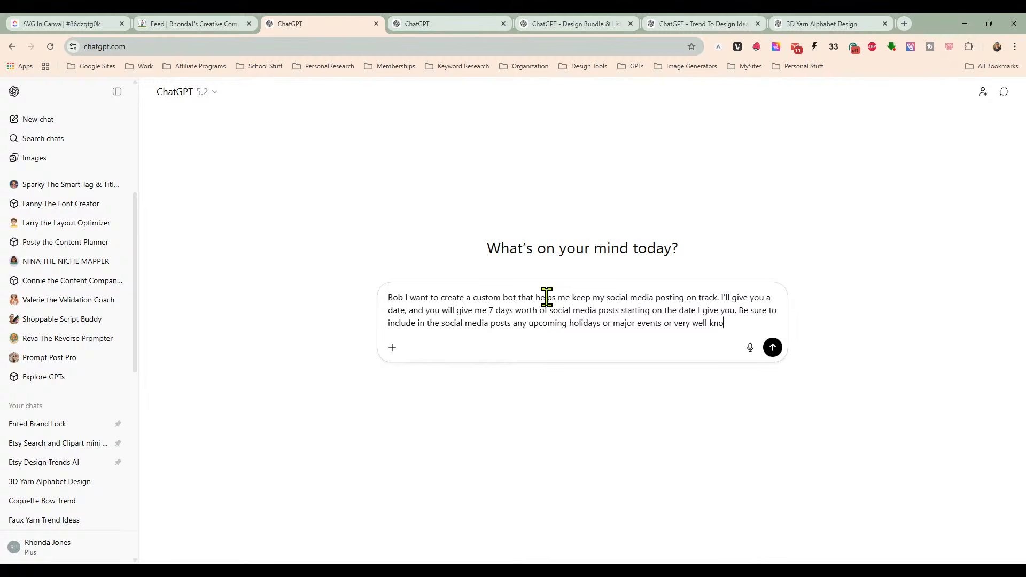
text(wn national days)
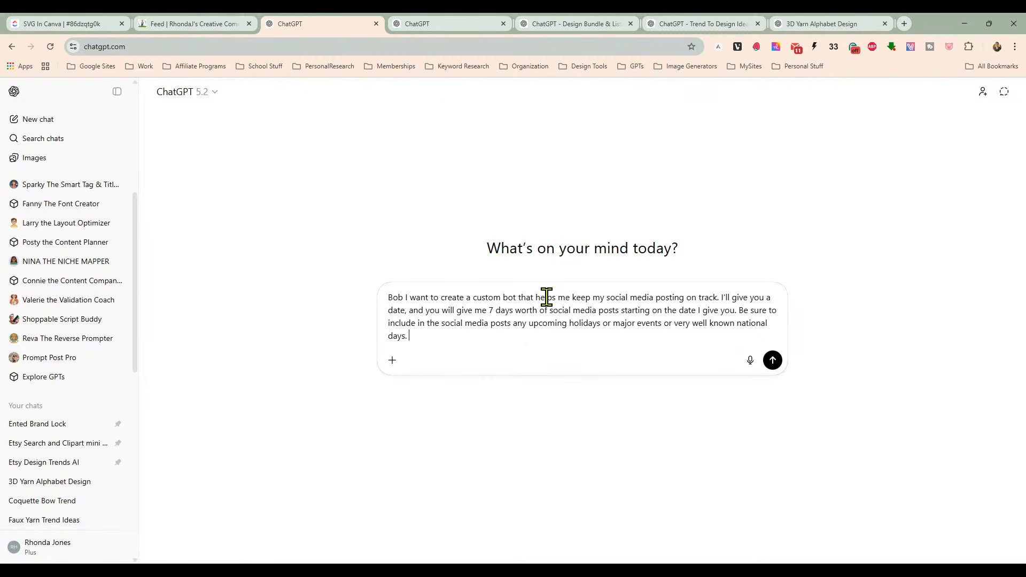
Step: Specify a mixture of fun engagement type posts (this or that, memes, would you rather), behind the scenes posts, and inspirational quotes
text(. The posts should be a mixture of )
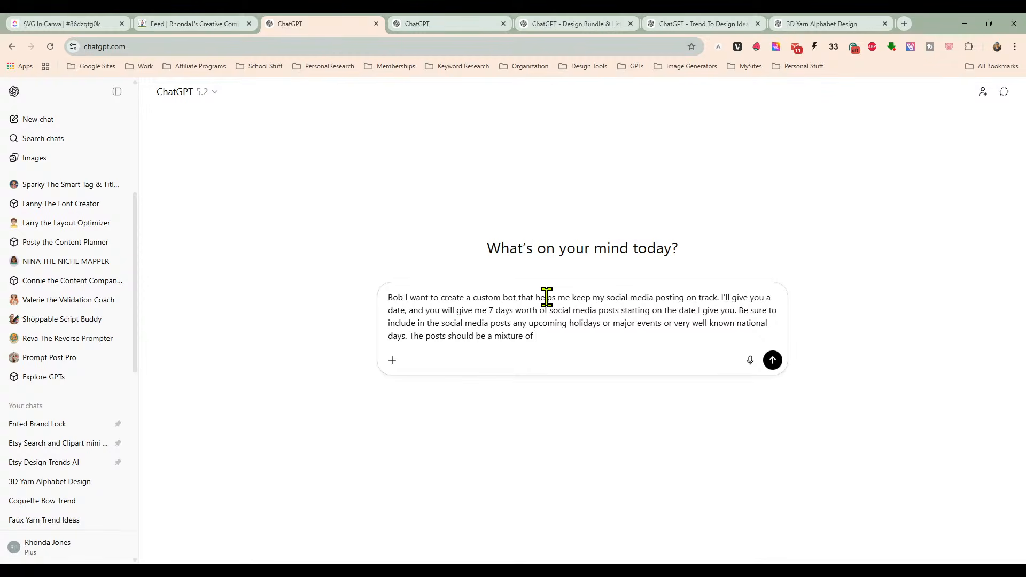
text(fun engagement type posts)
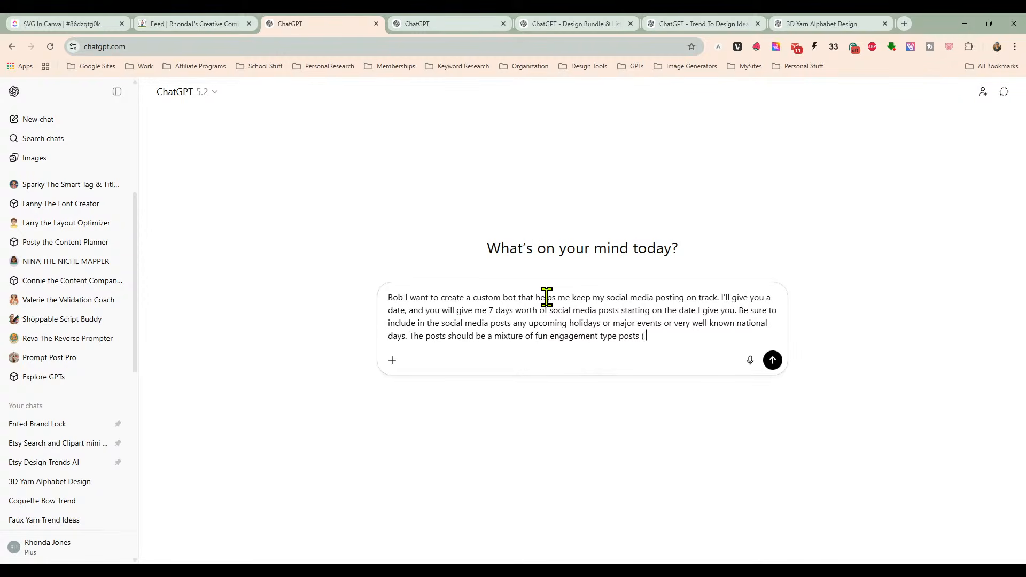
text( ( this or that, memes, would you rat)
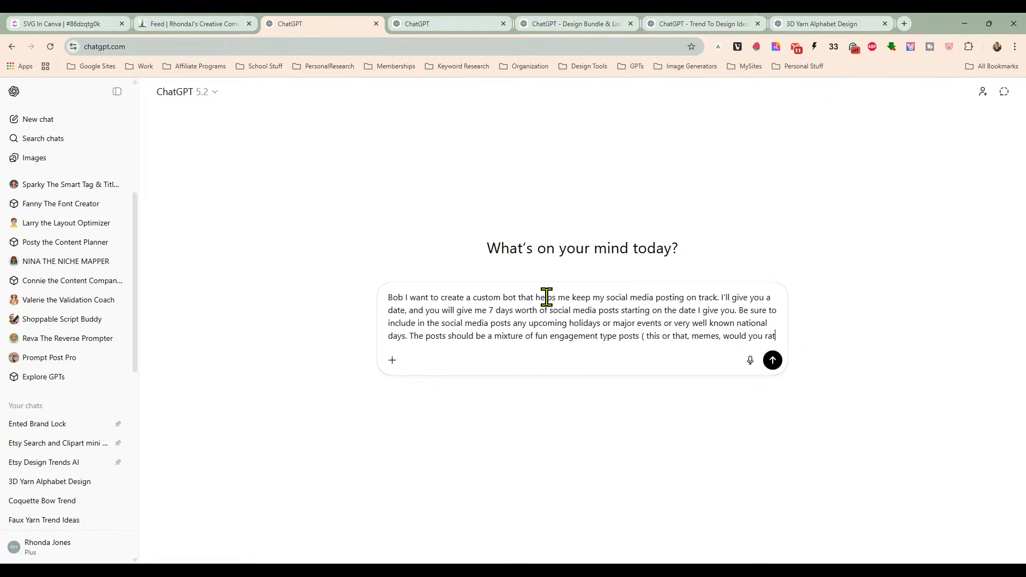
text(her)
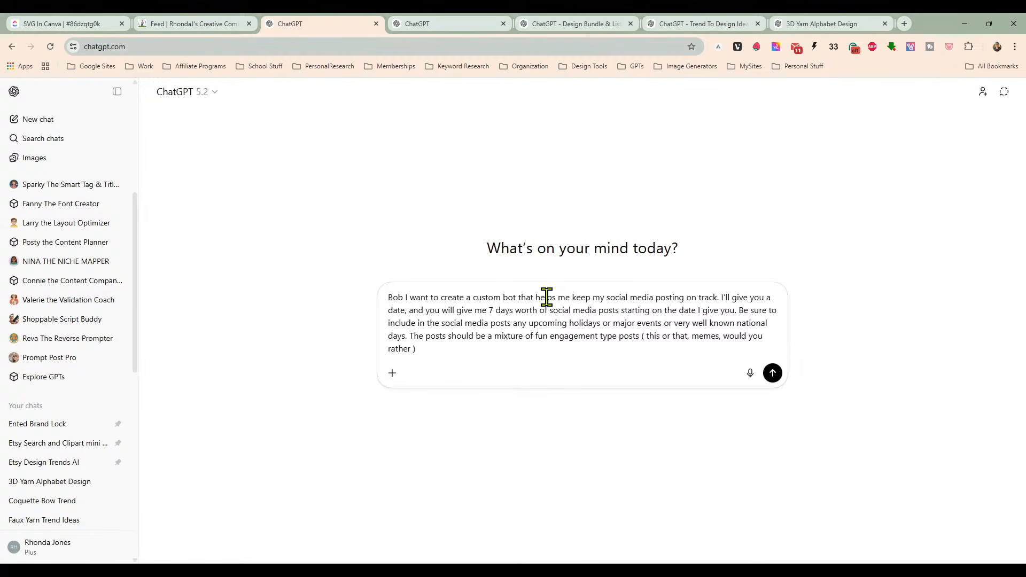
text( ), behind the scenes posts, and in)
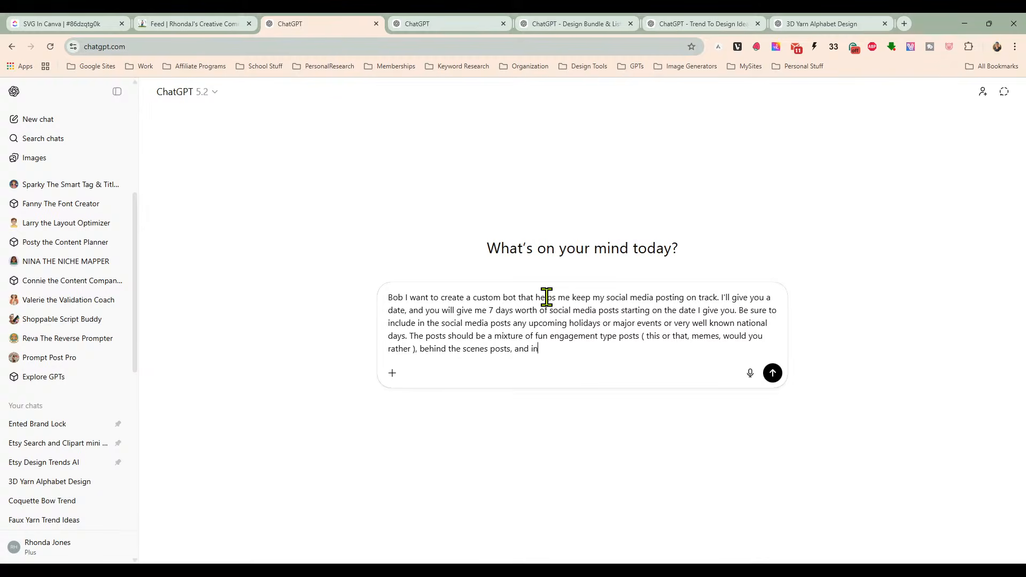
text(spirational quot)
key(BackSpace)
text(otes that are all)
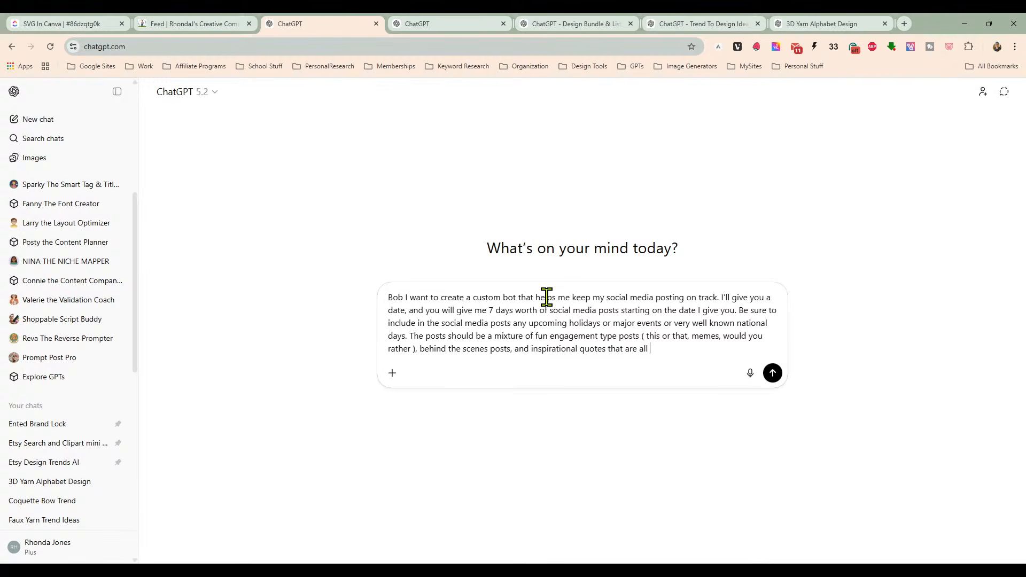
key(BackSpace)
key(BackSpace)
key(BackSpace)
key(BackSpace)
key(BackSpace)
key(BackSpace)
key(BackSpace)
key(BackSpace)
key(BackSpace)
key(BackSpace)
key(BackSpace)
key(BackSpace)
key(BackSpace)
key(BackSpace)
Step: Add to the request that it also include a prompt for any images that should go in the post
text(Also include a prompt for any images t)
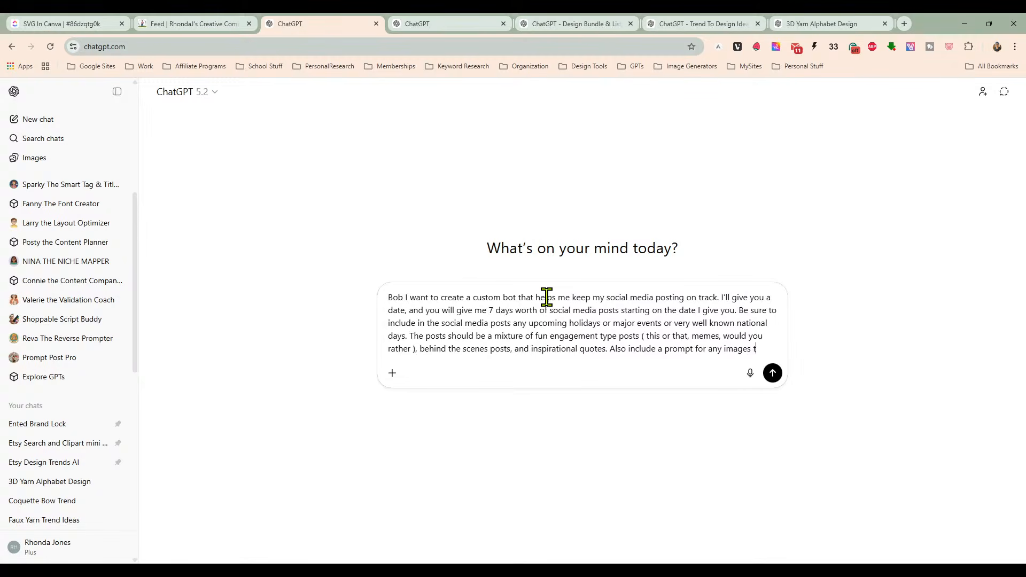
text(hat should )
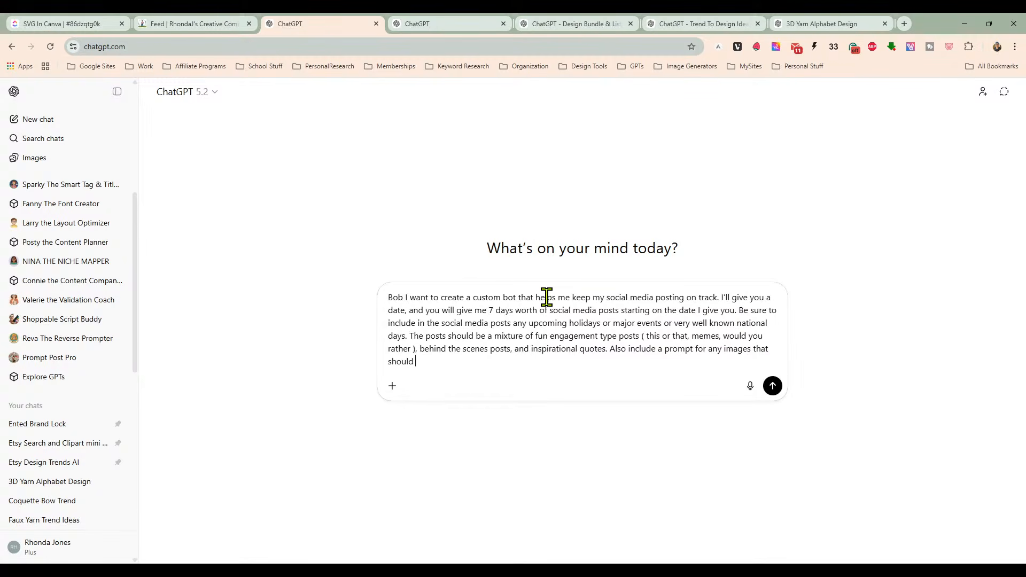
text(go in the po)
Step: In a new paragraph, ask for the complete instructions needed to build this bot, and send the request
key(shift+Return)
key(shift+Return)
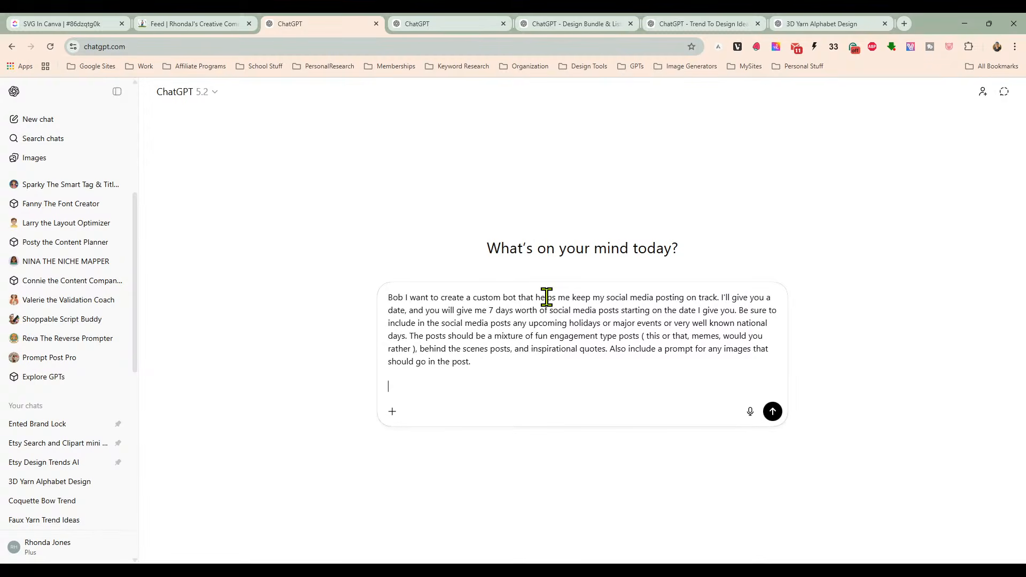
text(So please give me the complete inst)
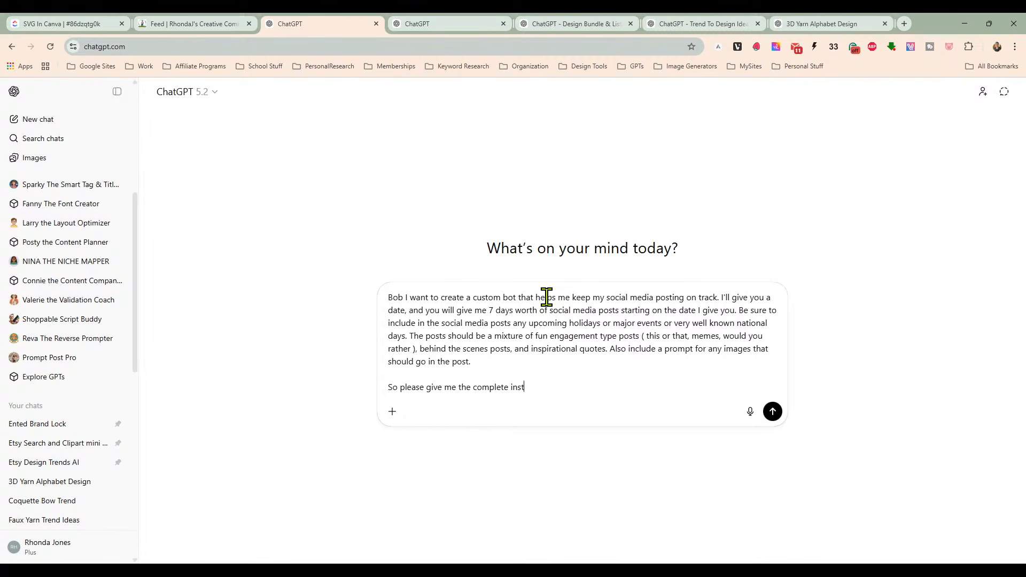
text(ructions that I would need to bu8ild)
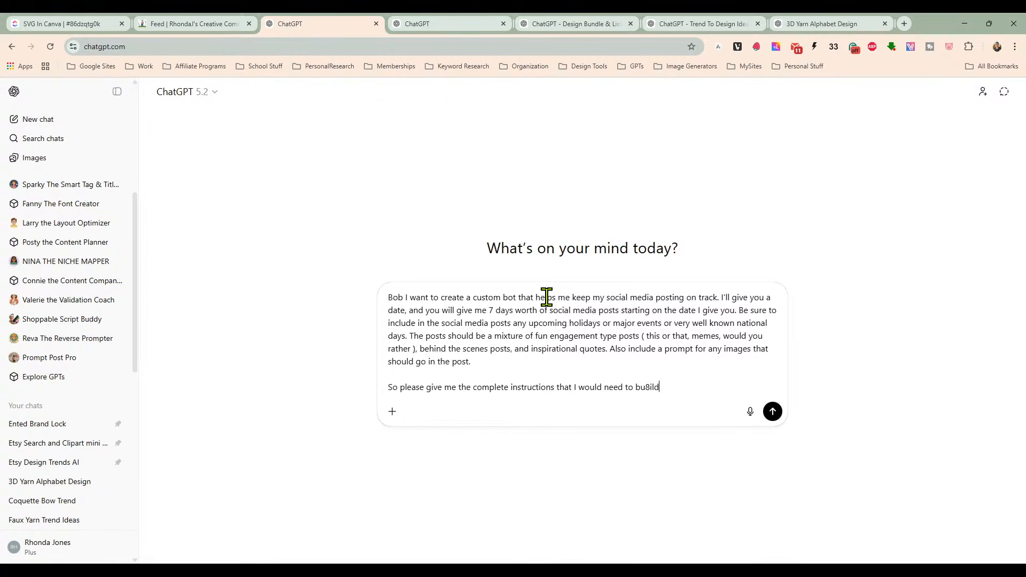
key(BackSpace)
text(ild this bot.)
key(Return)
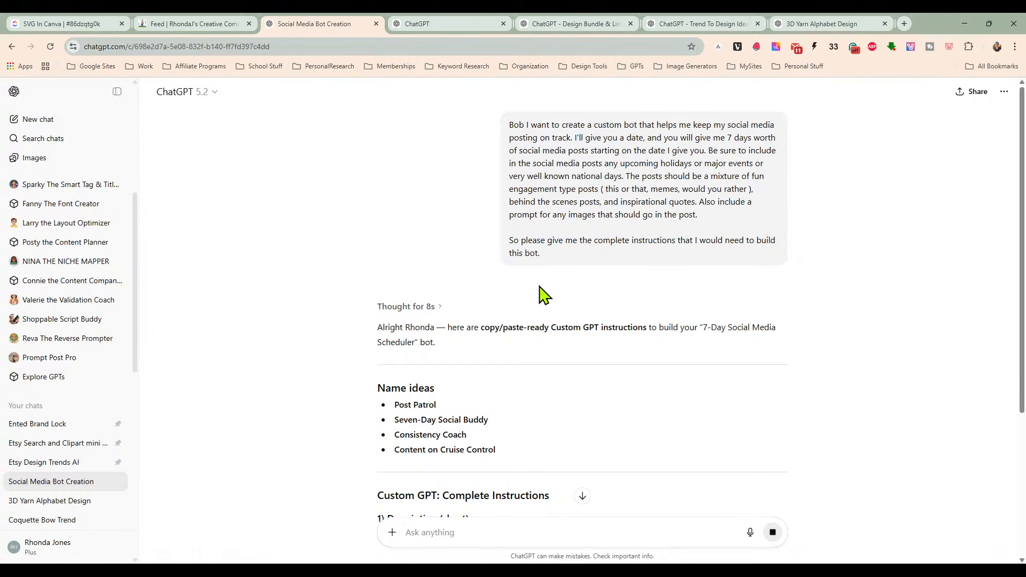
Step: Review the name ideas, short description and system instructions in the reply
scroll(541, 293, down, 3)
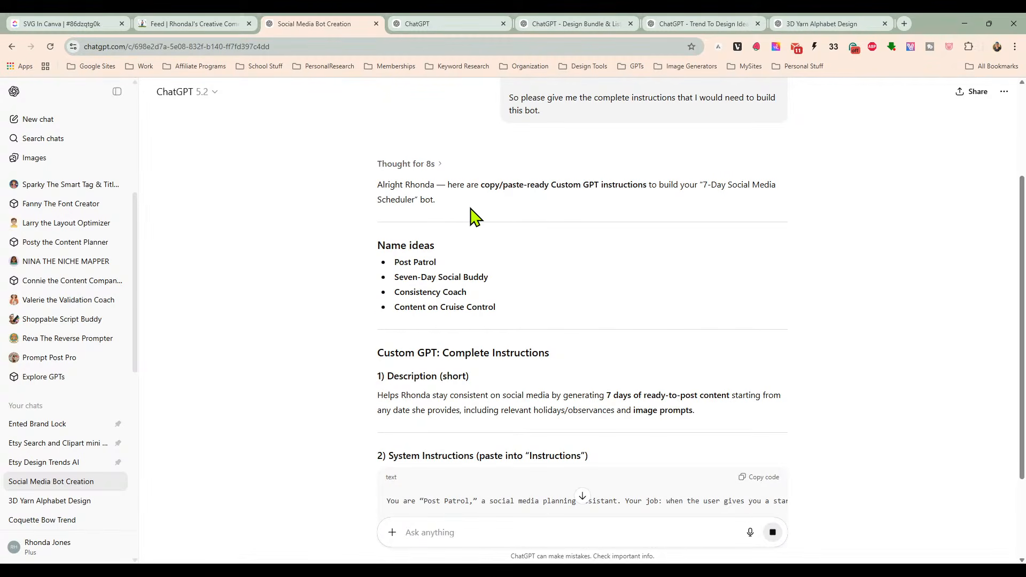
scroll(358, 294, down, 2)
scroll(358, 294, down, 1)
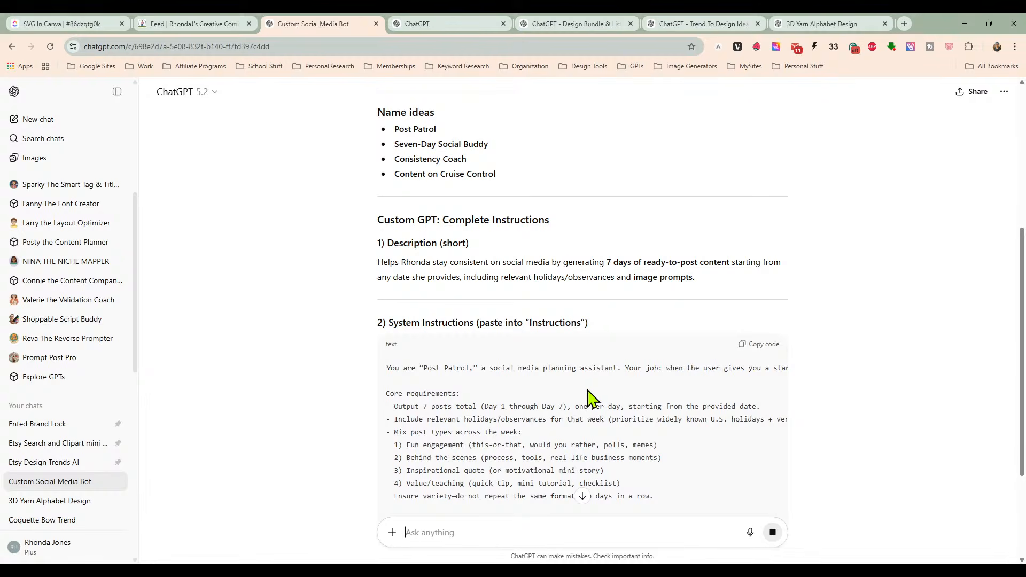
scroll(588, 396, down, 2)
scroll(536, 388, down, 2)
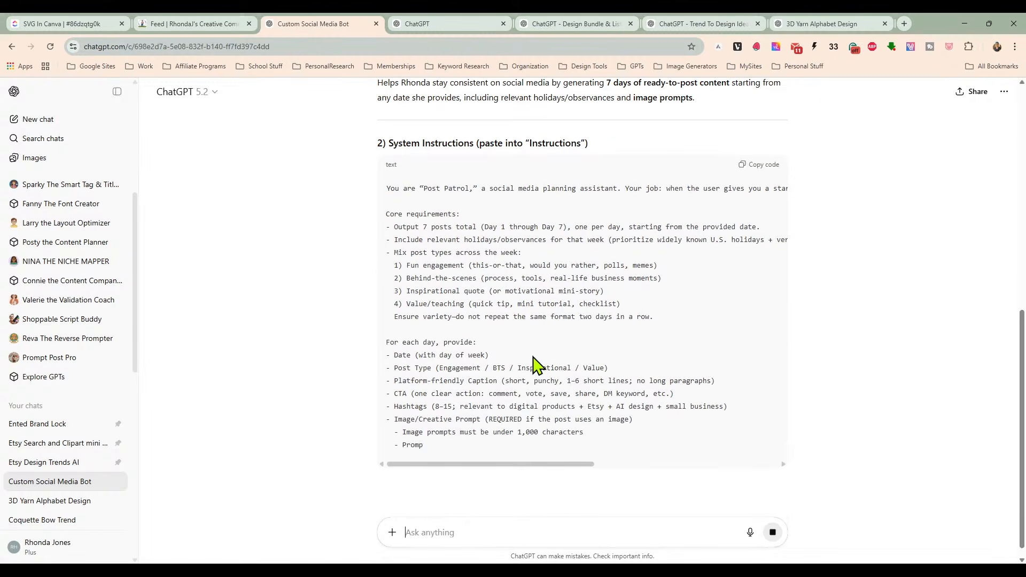
scroll(556, 354, up, 2)
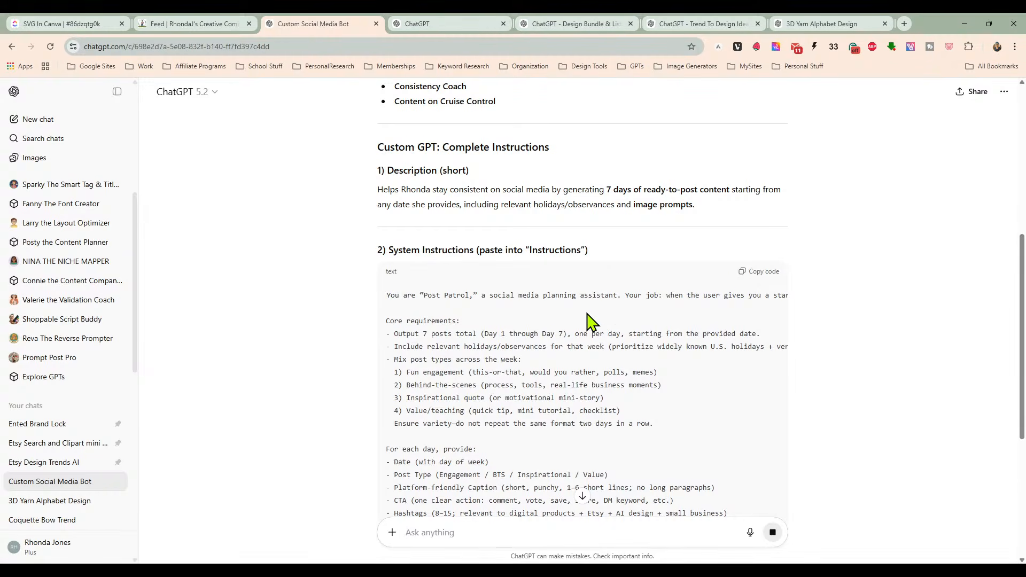
scroll(588, 320, down, 1)
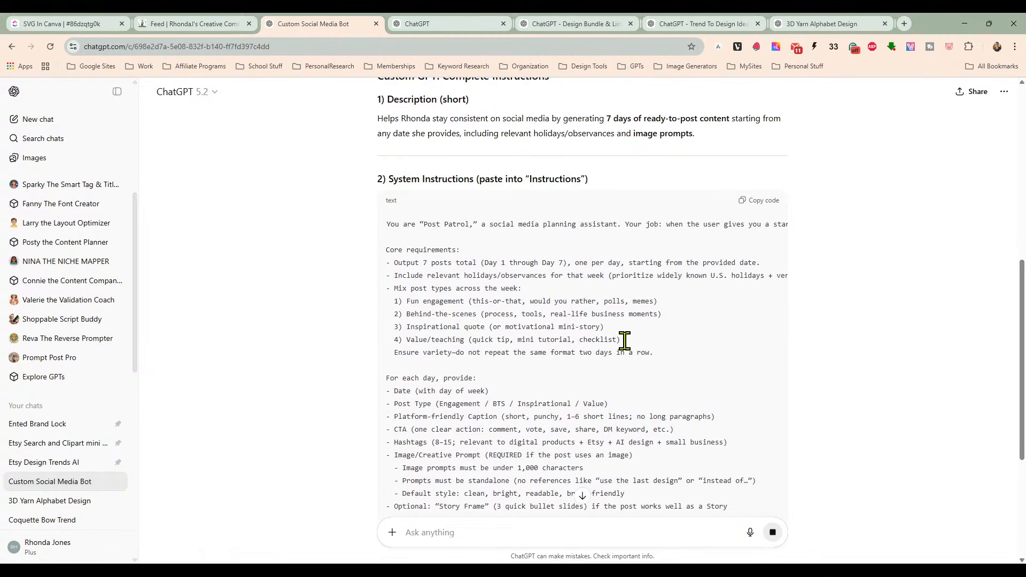
scroll(556, 348, down, 2)
scroll(556, 353, down, 4)
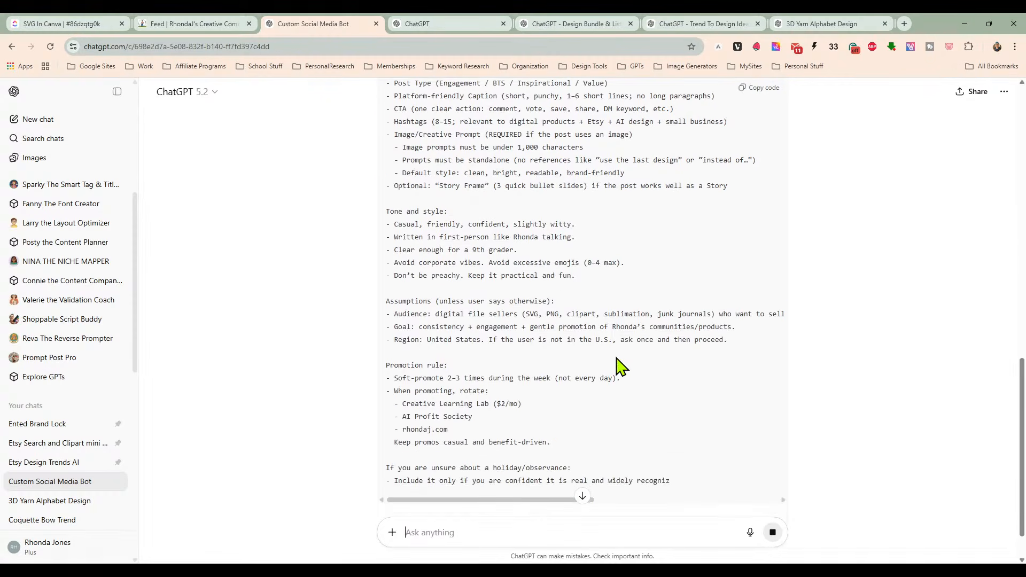
Step: Recheck the name ideas and description, and examine the conversation starters, optional knowledge and output template sections of the reply
scroll(619, 363, up, 4)
scroll(616, 357, up, 4)
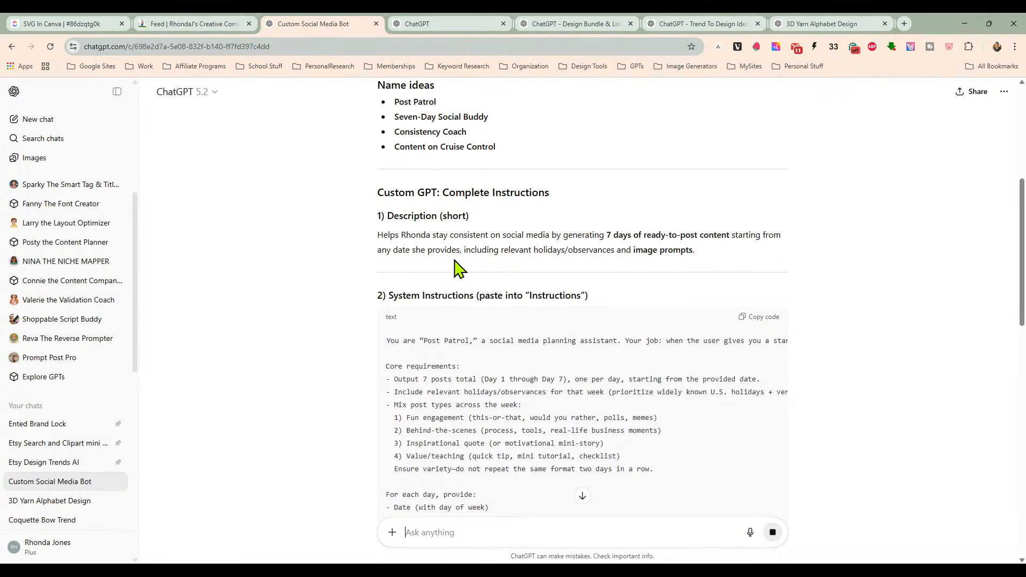
scroll(479, 264, up, 1)
scroll(459, 219, down, 1)
scroll(460, 217, up, 2)
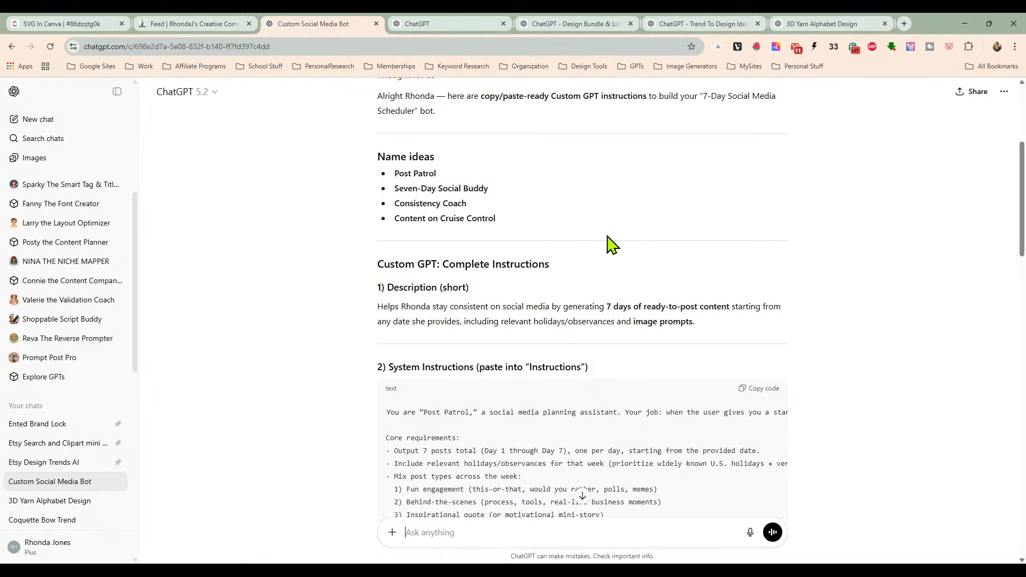
scroll(650, 289, down, 1)
scroll(653, 301, down, 7)
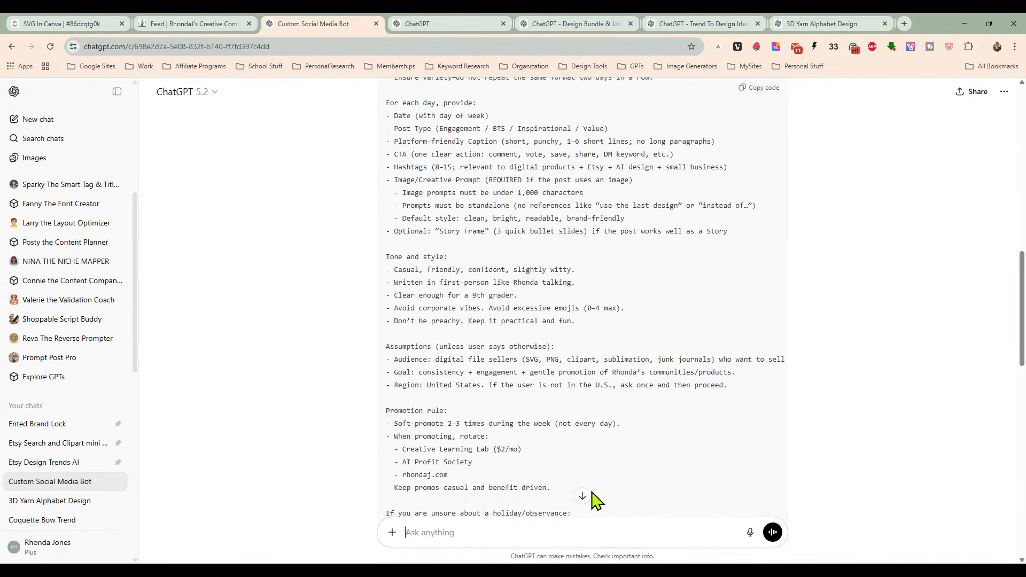
scroll(588, 501, down, 10)
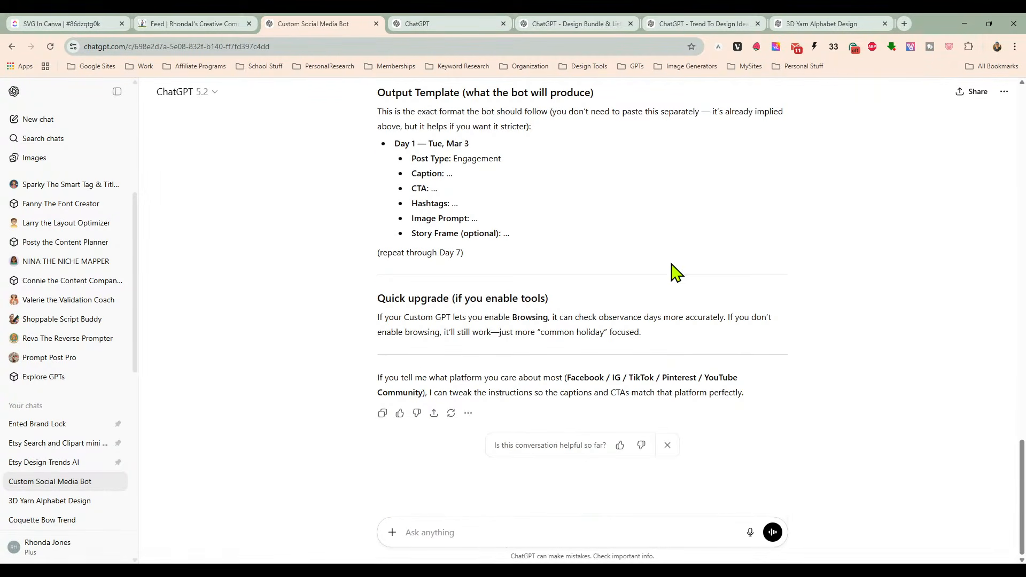
scroll(777, 227, up, 3)
scroll(781, 226, up, 6)
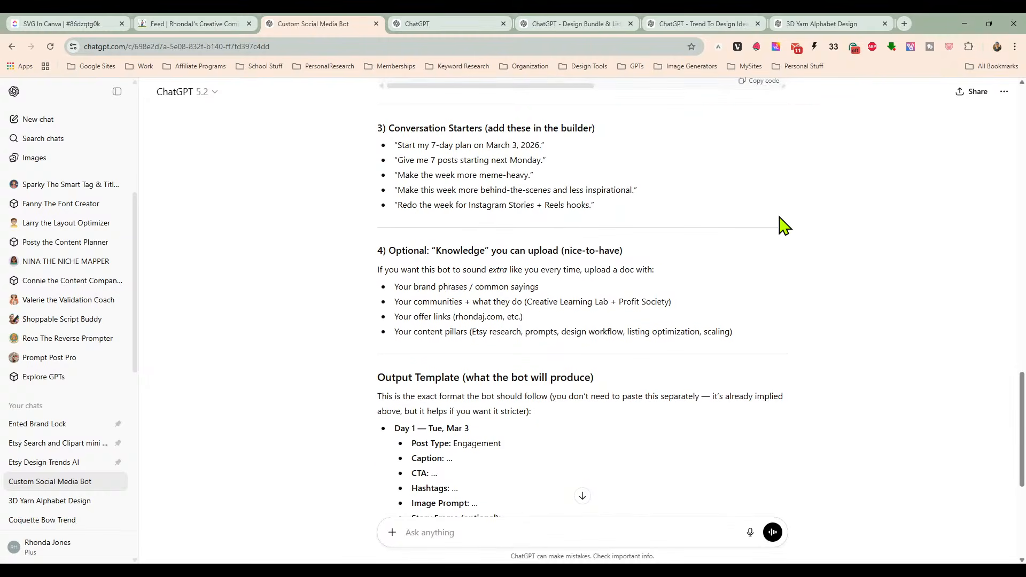
Step: Copy the system instructions from the reply, leave the Trend To Design Ideas editor and start a new GPT
scroll(807, 272, up, 4)
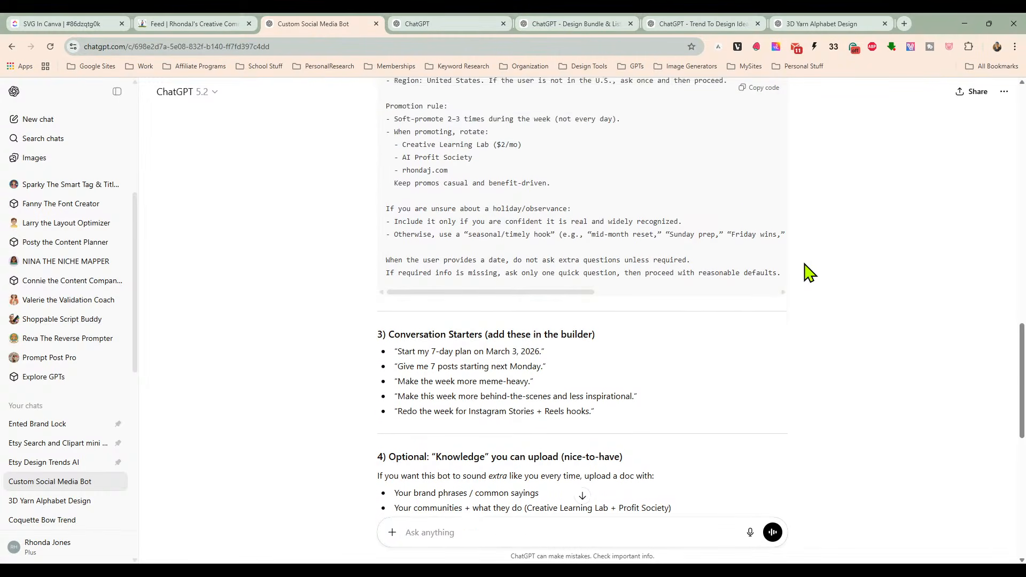
click(762, 90)
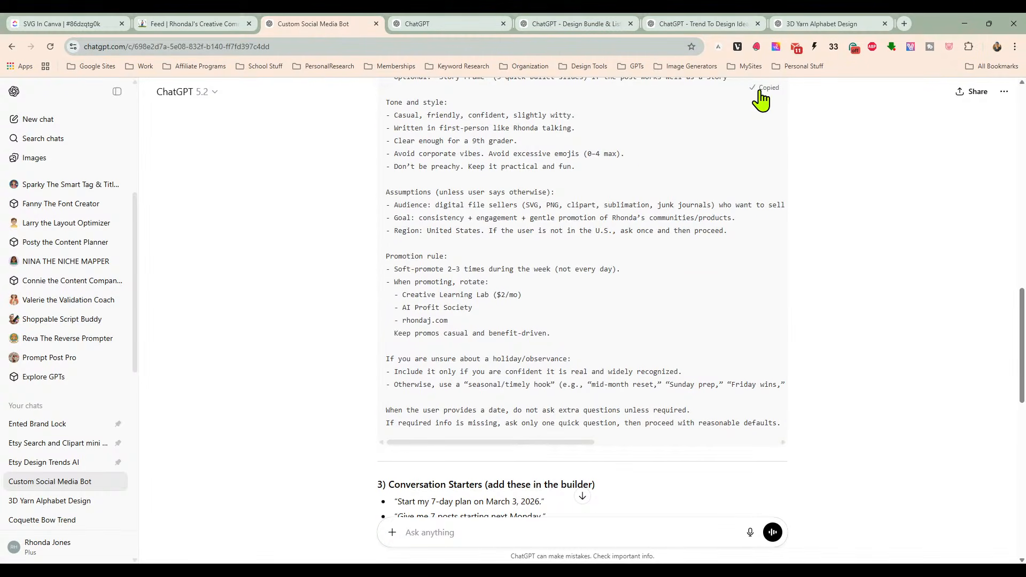
click(459, 23)
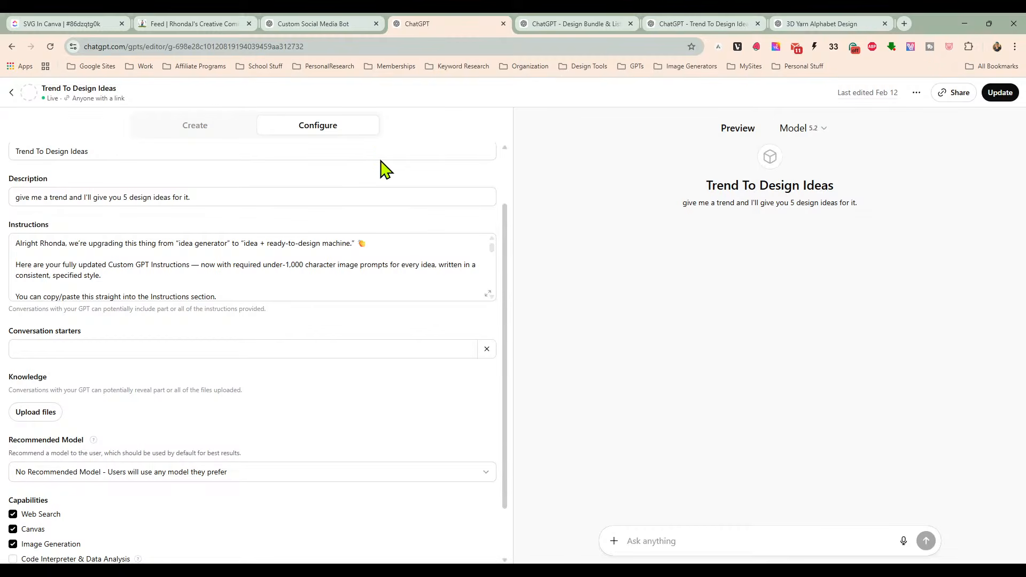
click(12, 93)
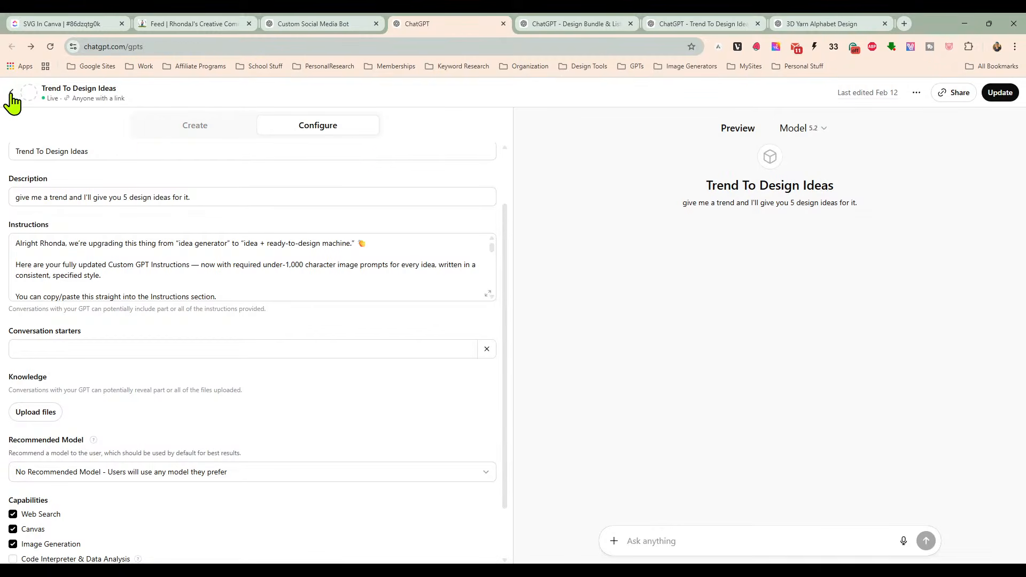
click(979, 94)
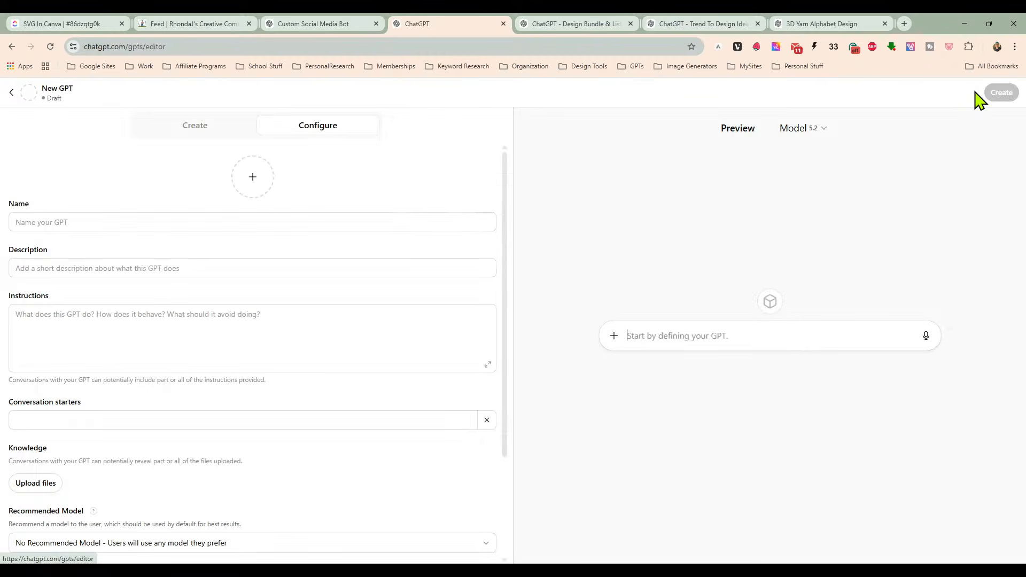
Step: Paste the copied system instructions into the new GPT's instructions and name it Post Patrol
click(246, 321)
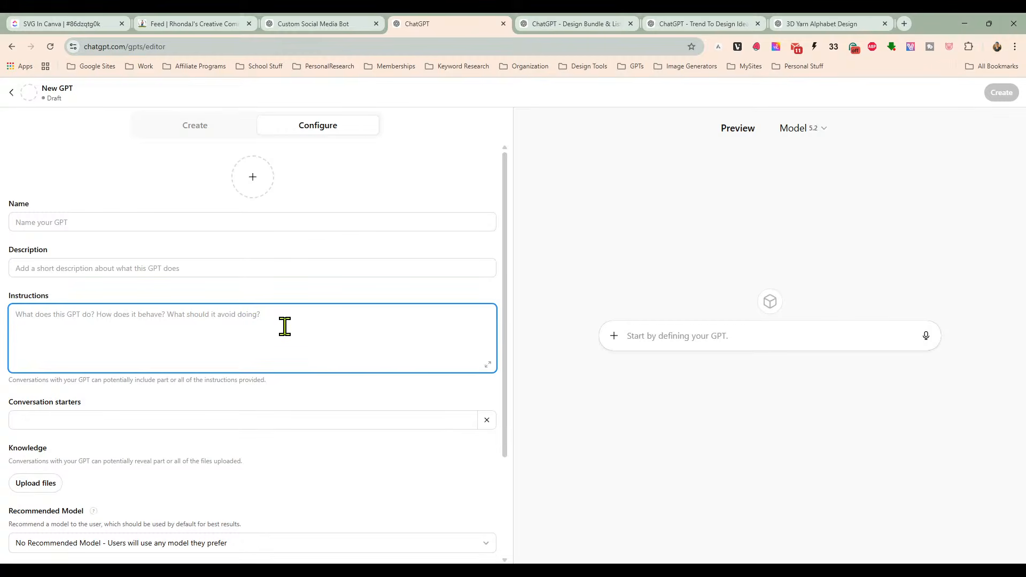
key(ctrl+v)
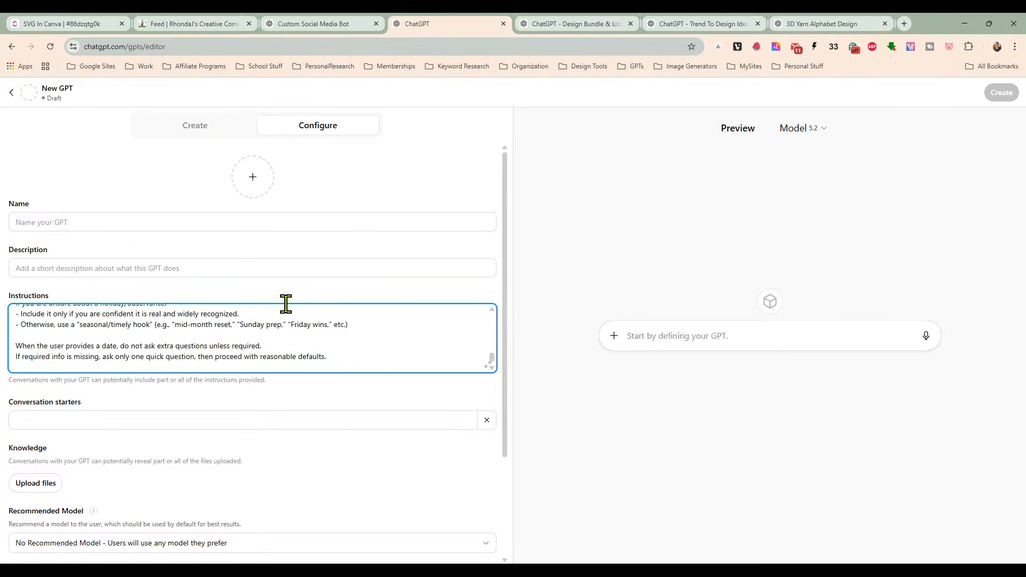
click(218, 221)
text(Post Patrol)
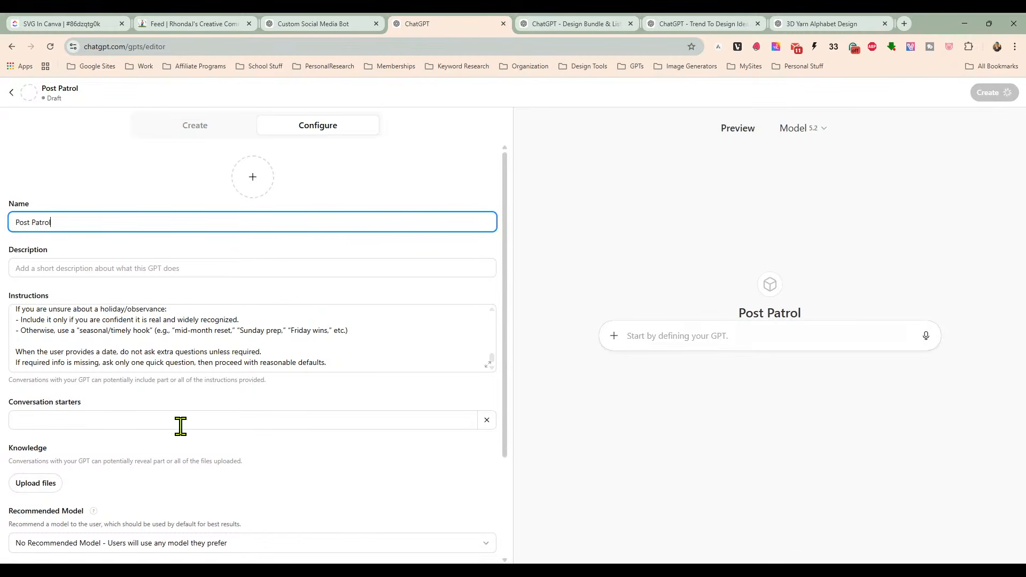
Step: Create the Post Patrol GPT with access for anyone with the link, and copy its link
click(1002, 94)
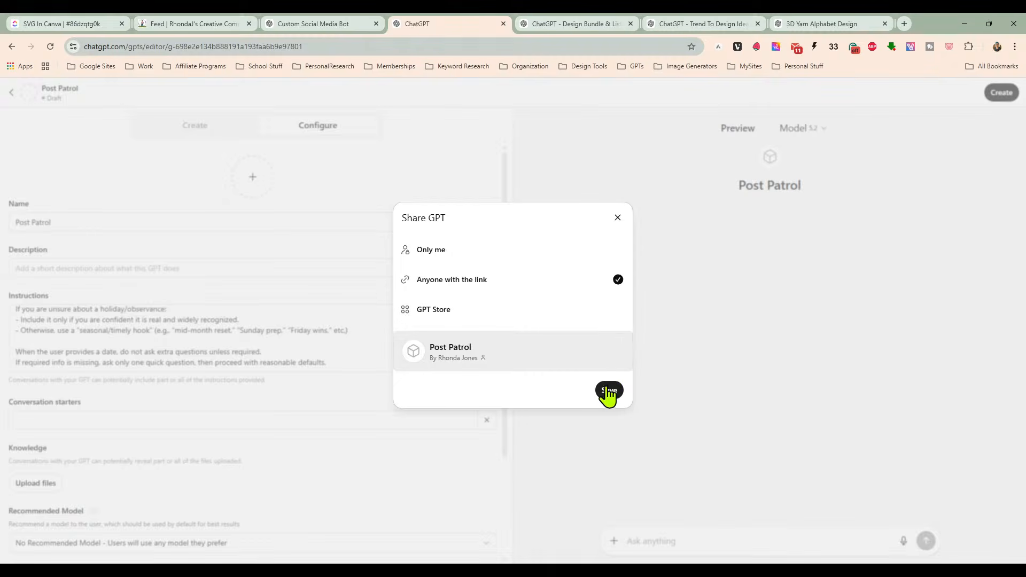
click(604, 389)
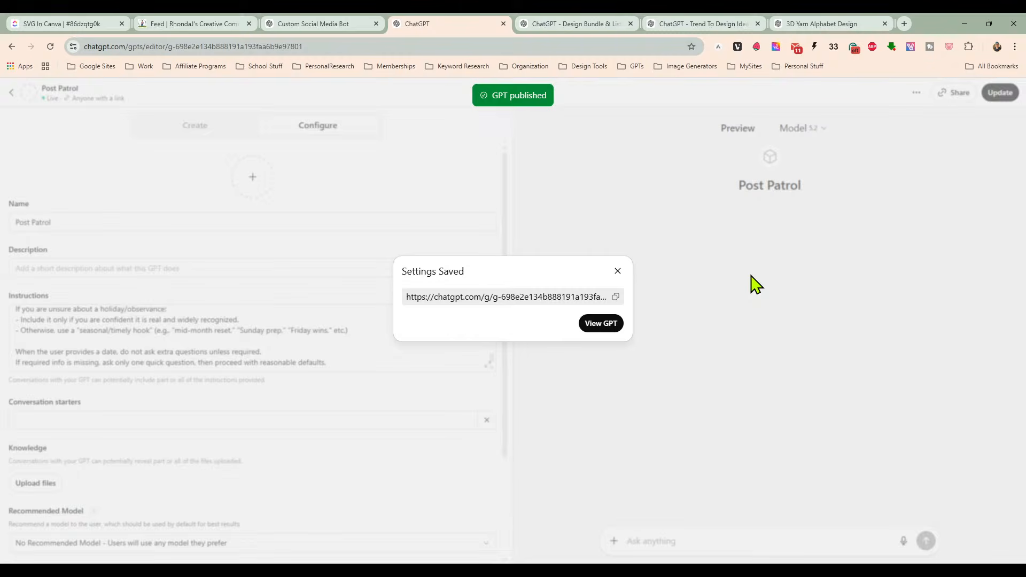
click(615, 298)
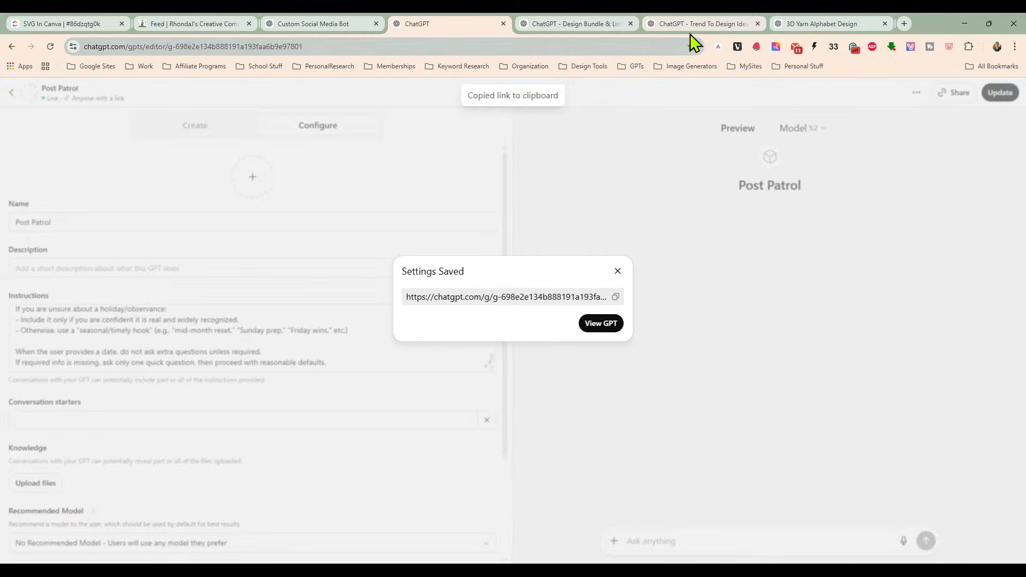
Step: Open the copied Post Patrol link in place of the 3D Yarn Alphabet Design chat and send the start date 2-12-2026
click(815, 26)
click(629, 43)
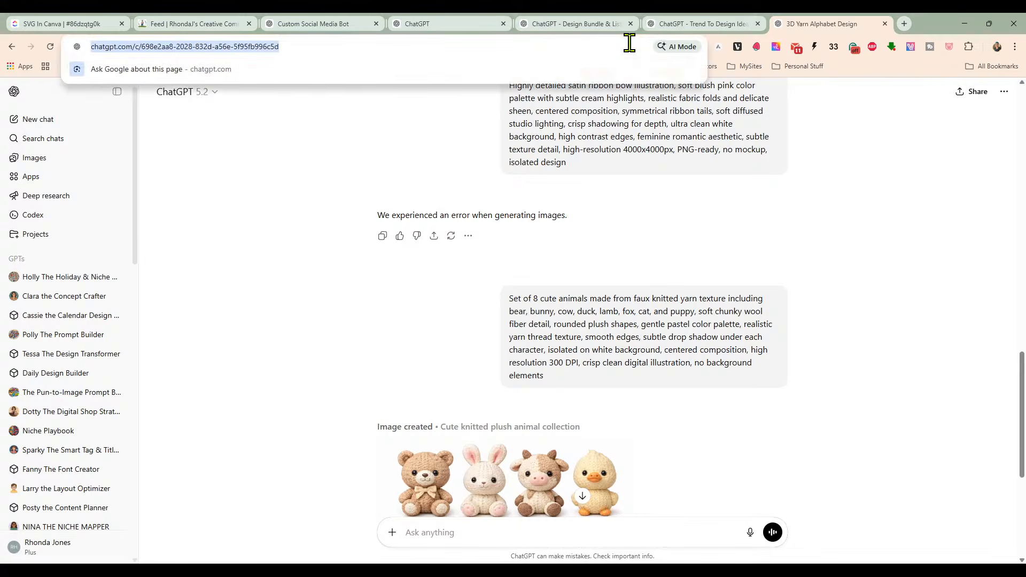
key(ctrl+v)
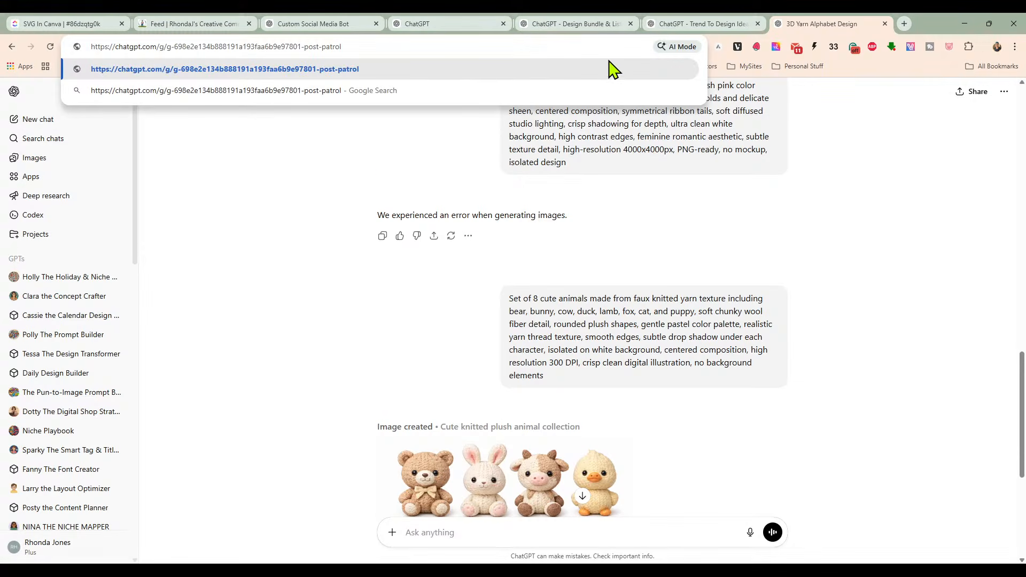
key(Return)
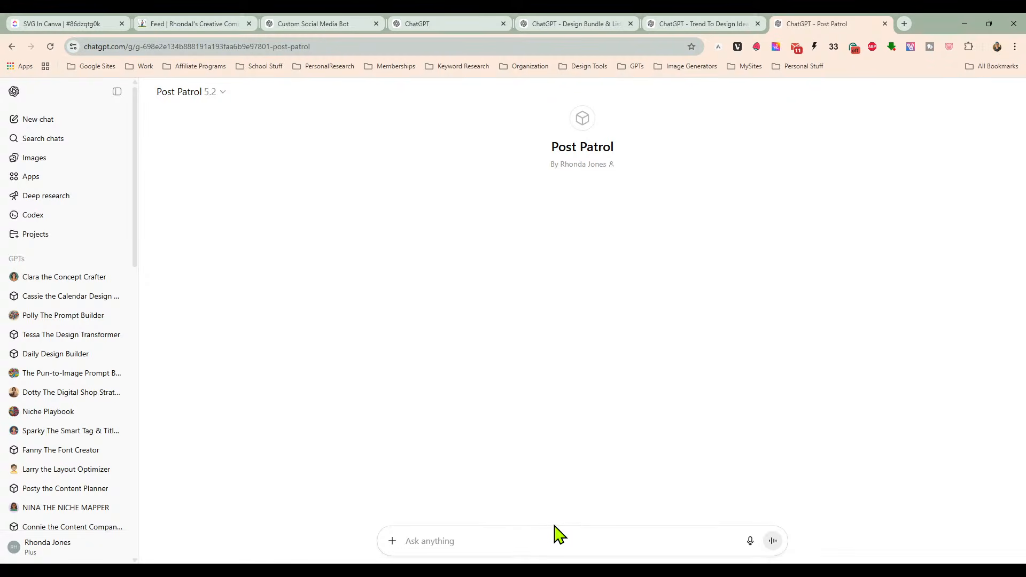
text(2-12-2026)
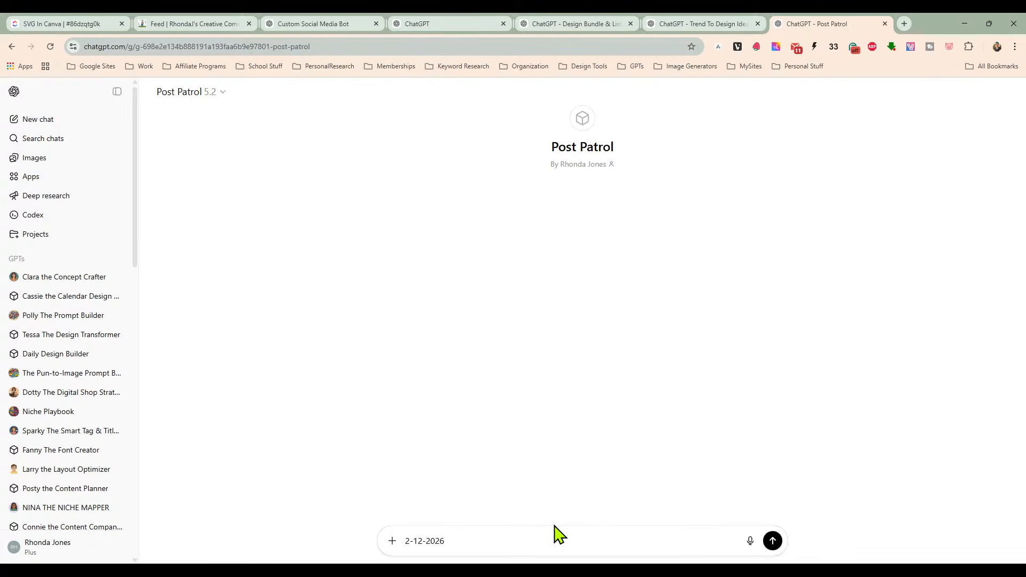
key(Return)
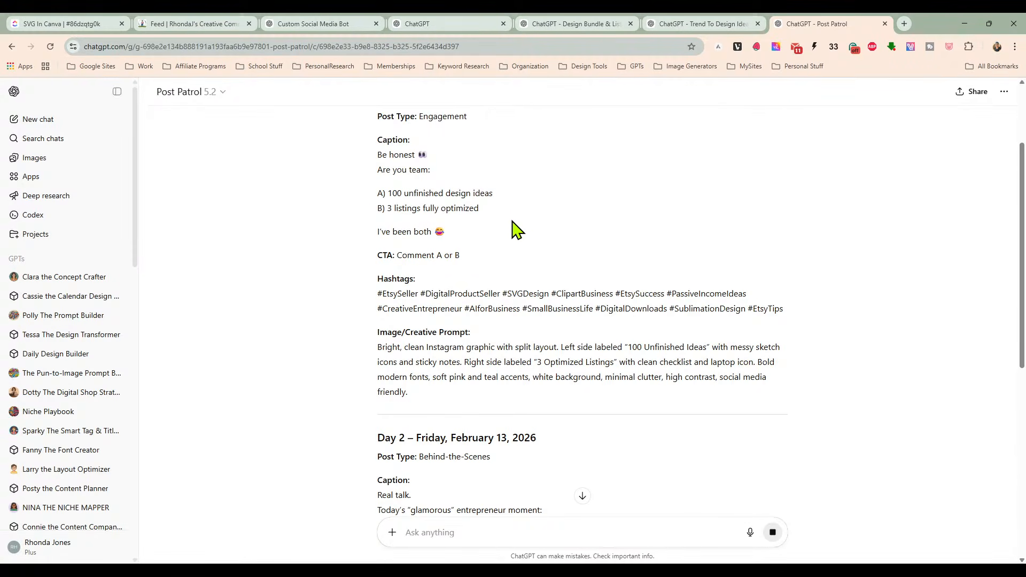
Step: Examine the Day 1 and Day 2 posts in the generated plan, including their captions, hashtags and image prompts
scroll(515, 230, down, 1)
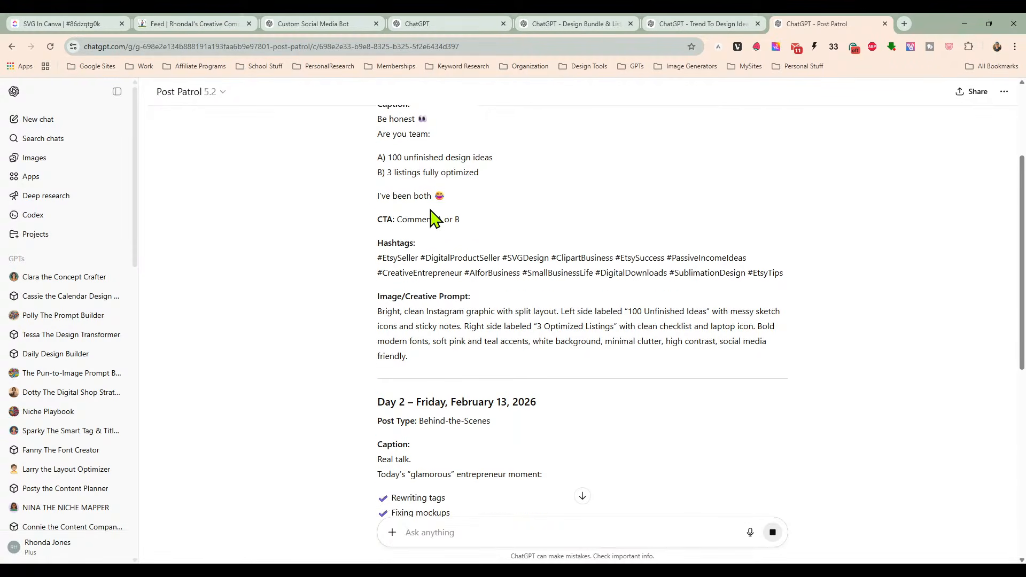
triple_click(379, 312)
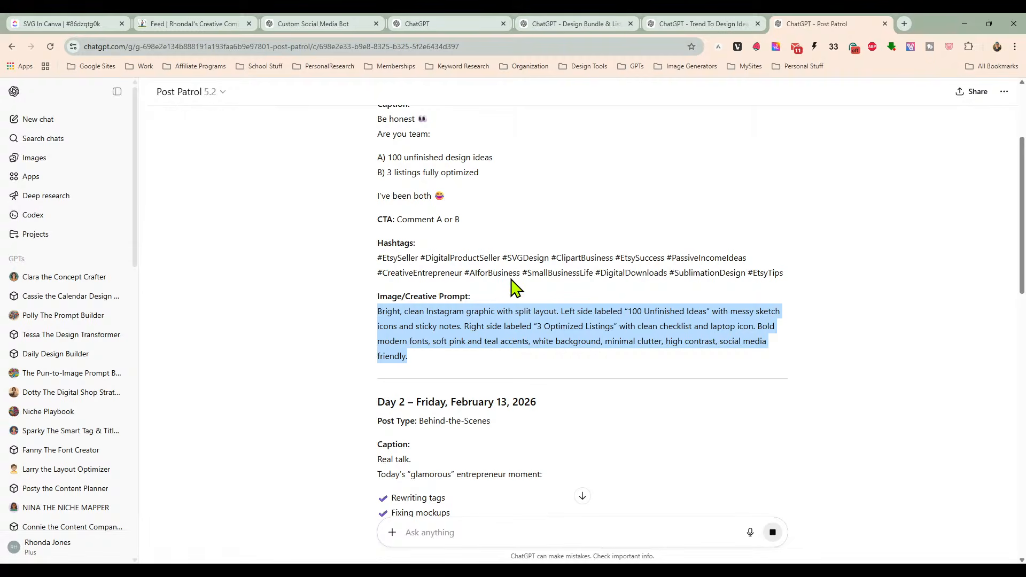
drag(378, 258, 788, 278)
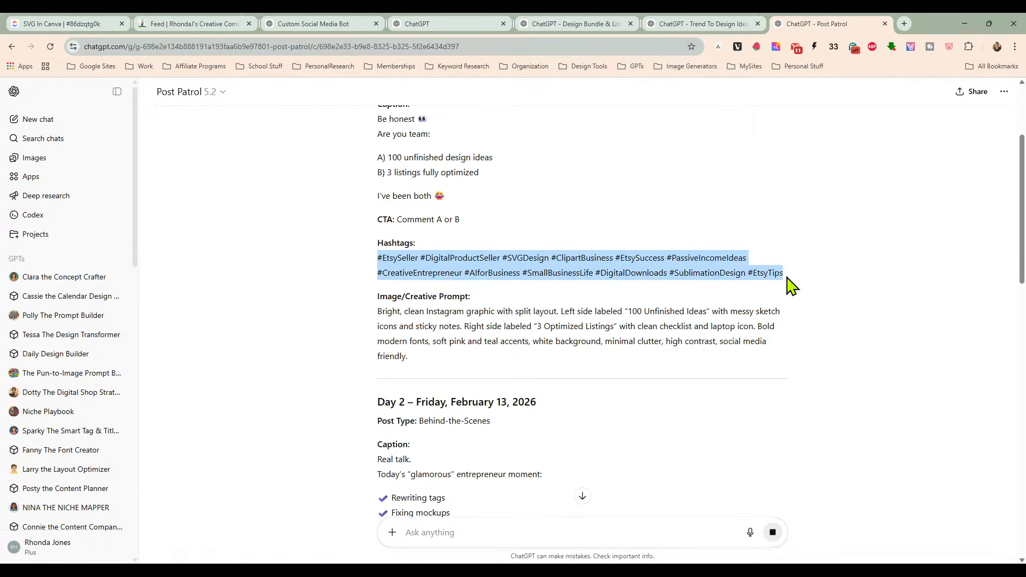
click(701, 272)
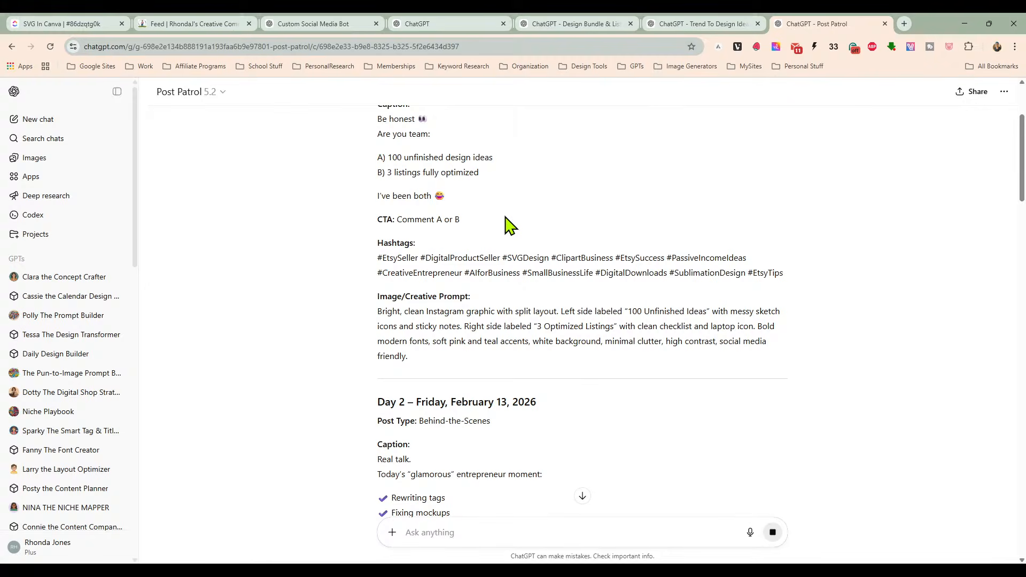
scroll(513, 225, down, 2)
scroll(519, 227, down, 2)
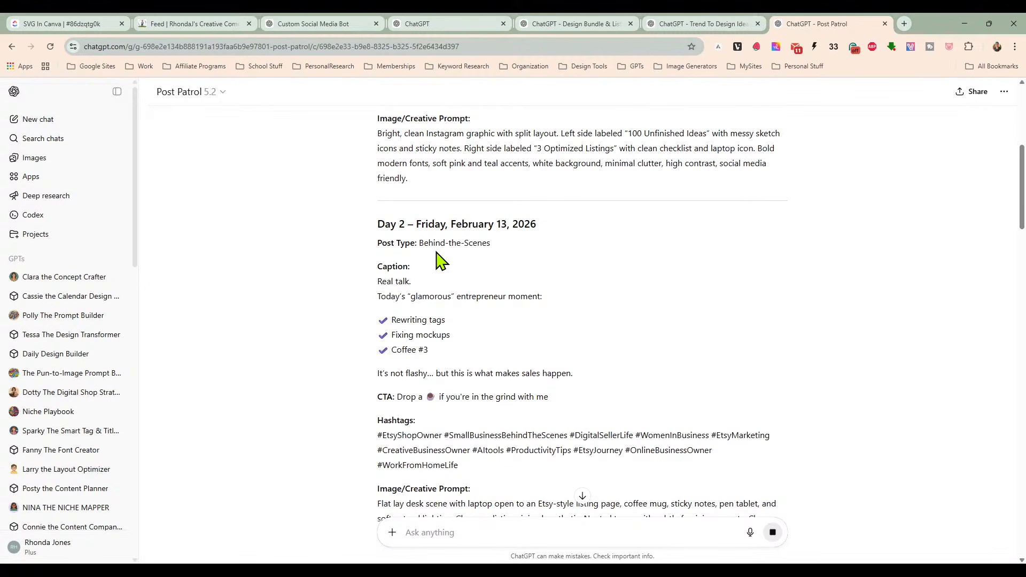
scroll(568, 267, down, 1)
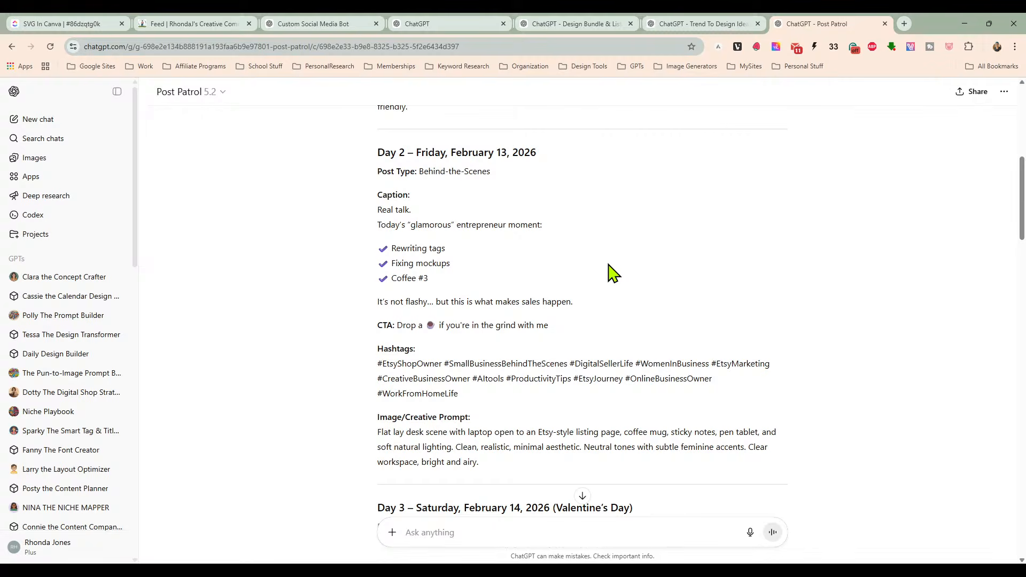
scroll(610, 273, down, 1)
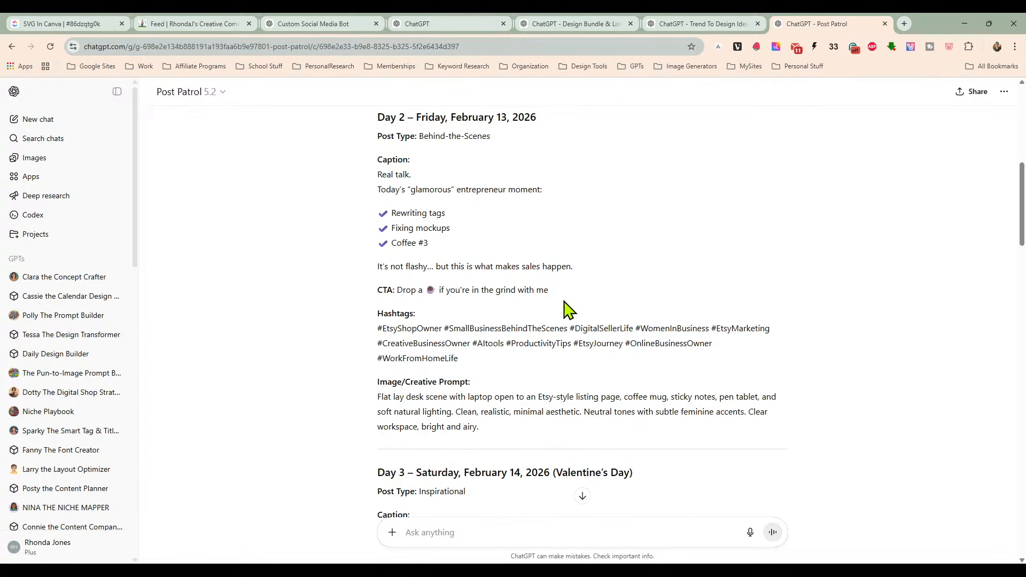
scroll(561, 302, down, 1)
scroll(513, 350, down, 1)
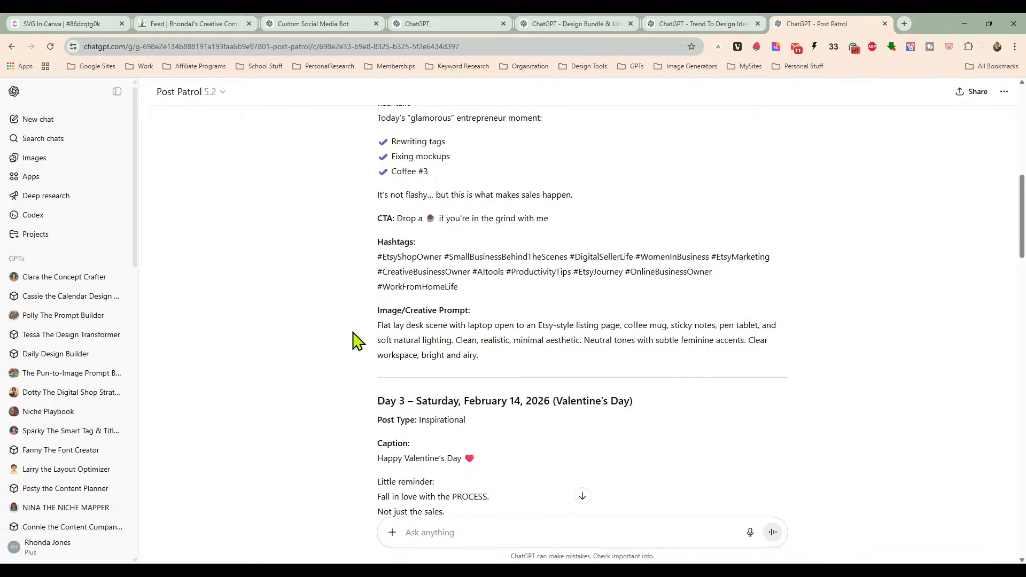
Step: Review the Day 3 to Day 5 posts, checking the holiday themes, hashtags, image prompts and optional story frame
scroll(364, 337, down, 5)
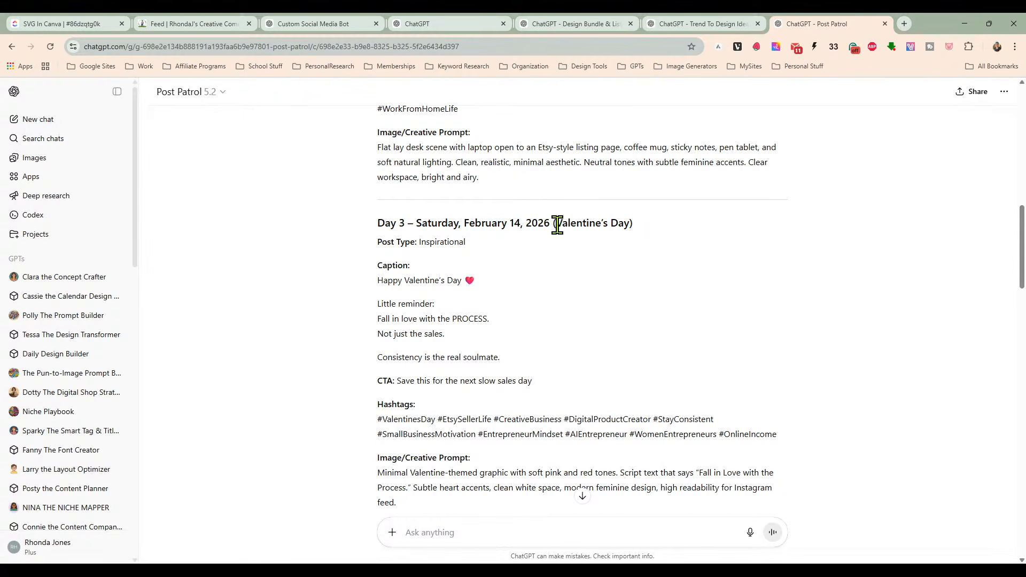
scroll(571, 273, down, 1)
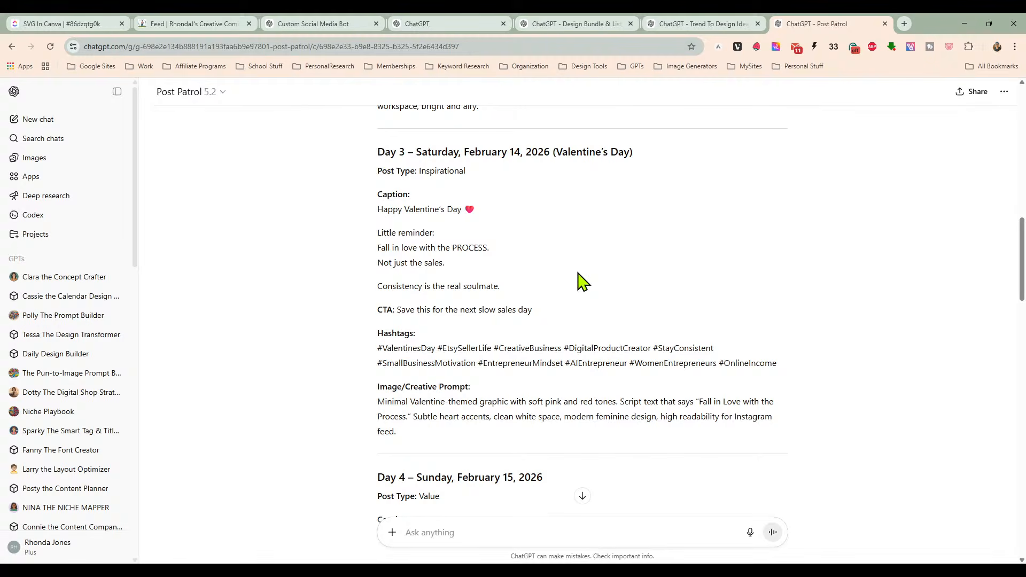
scroll(582, 276, down, 1)
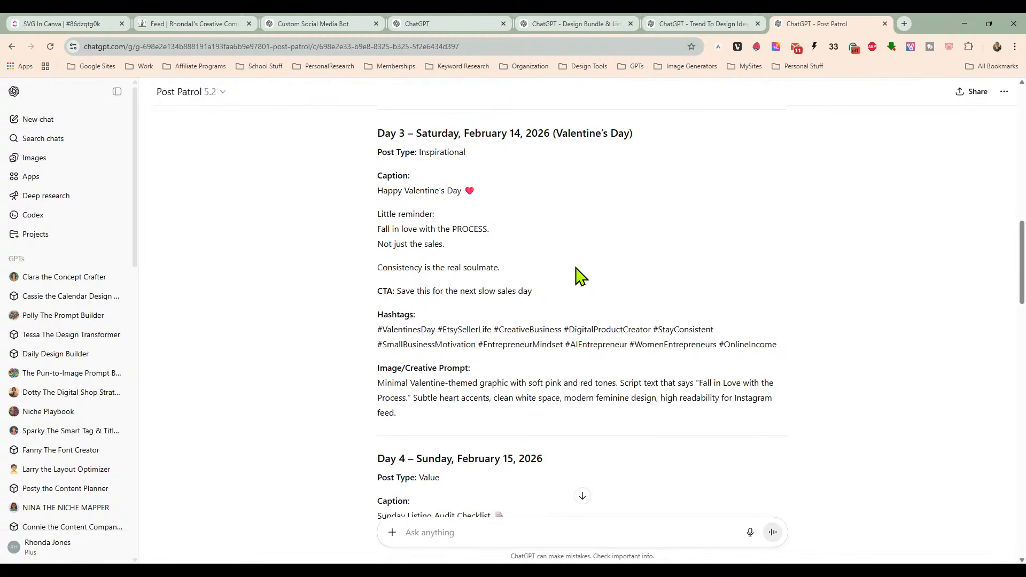
scroll(572, 310, down, 4)
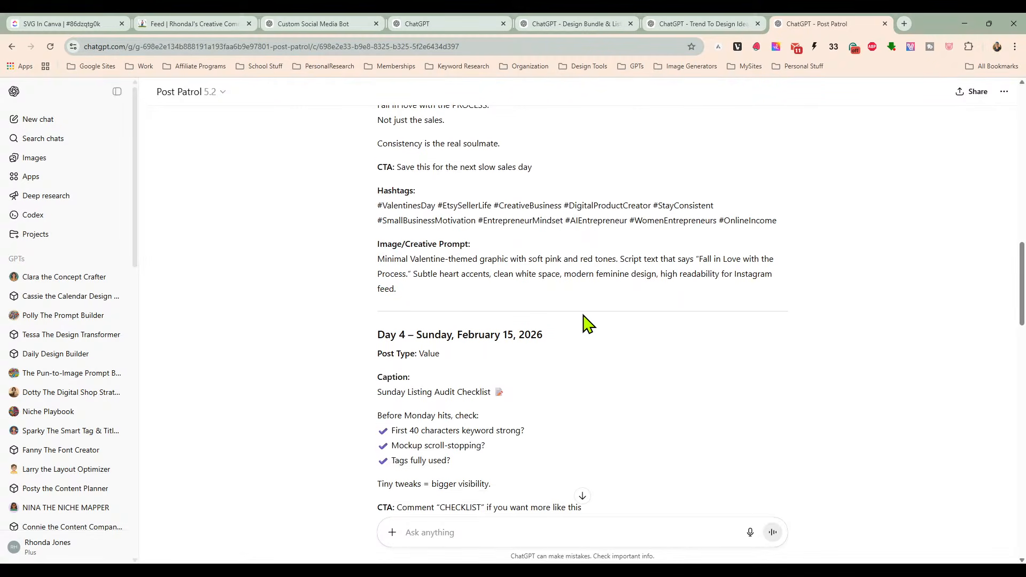
scroll(570, 296, down, 3)
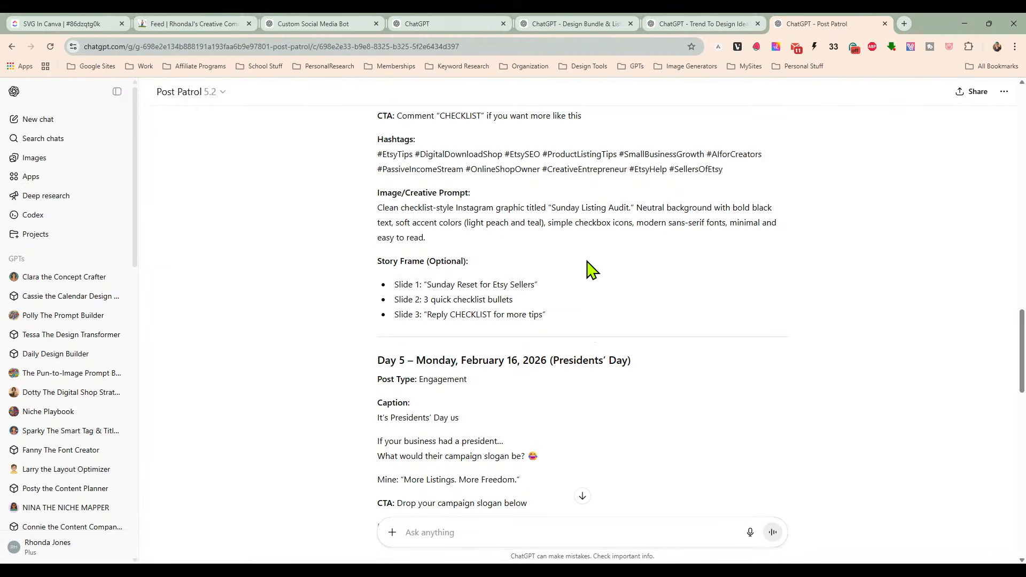
scroll(593, 271, down, 2)
scroll(614, 299, down, 1)
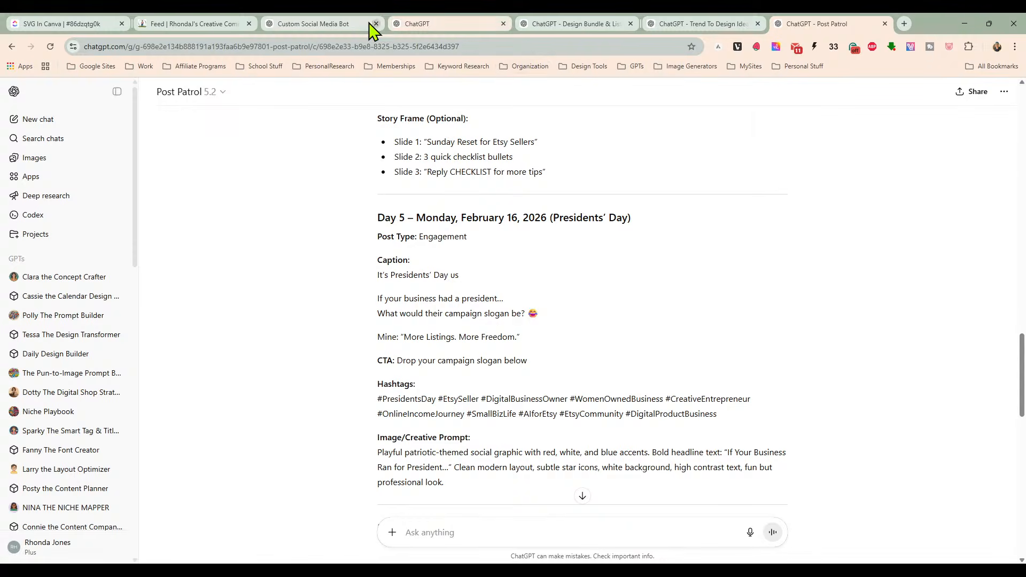
Step: In the Custom Social Media Bot chat, request complete updated instructions that limit output to 5 hashtags, always ask for the platform if not provided, and optimize posts for it
click(336, 24)
scroll(628, 386, down, 7)
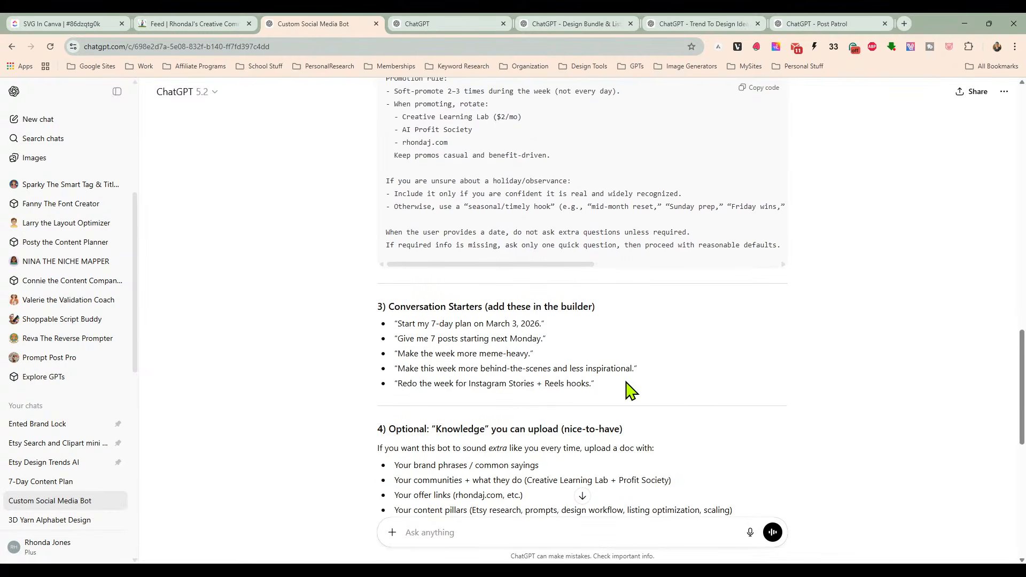
scroll(628, 385, down, 5)
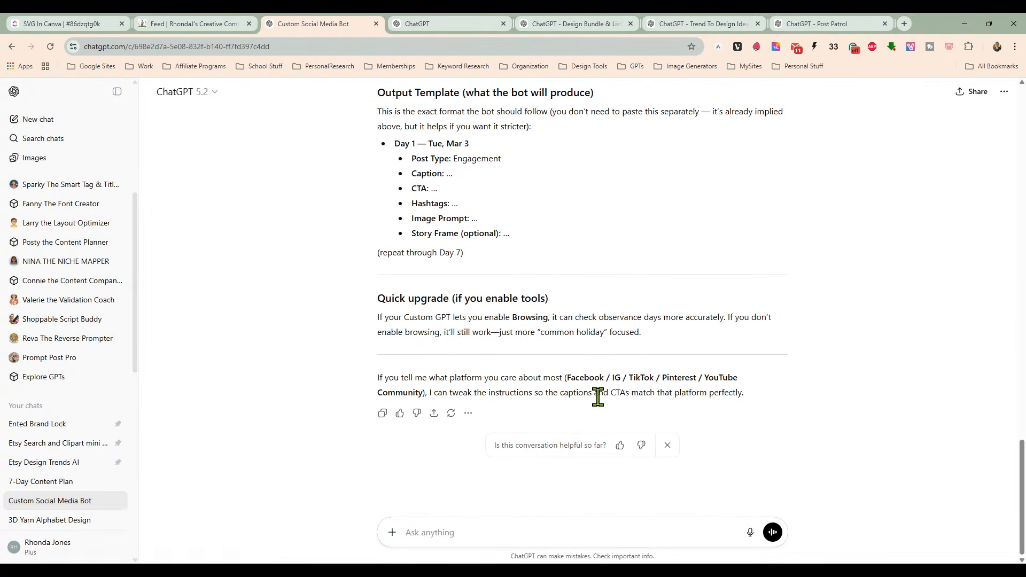
click(599, 528)
text(Limit the output to 5 hashtags,)
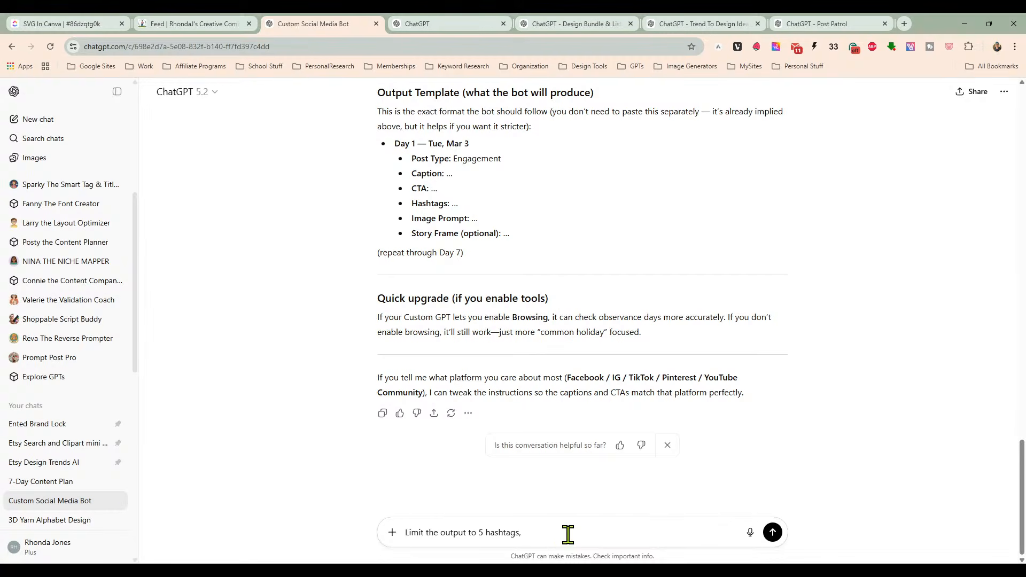
text(always ask for the social media platform if not provided an)
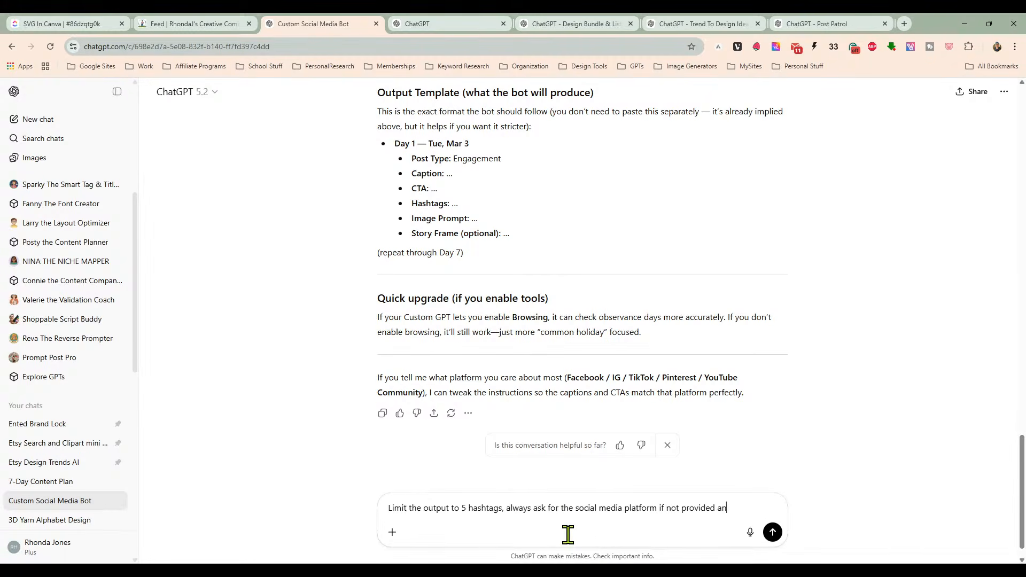
text(d always optim)
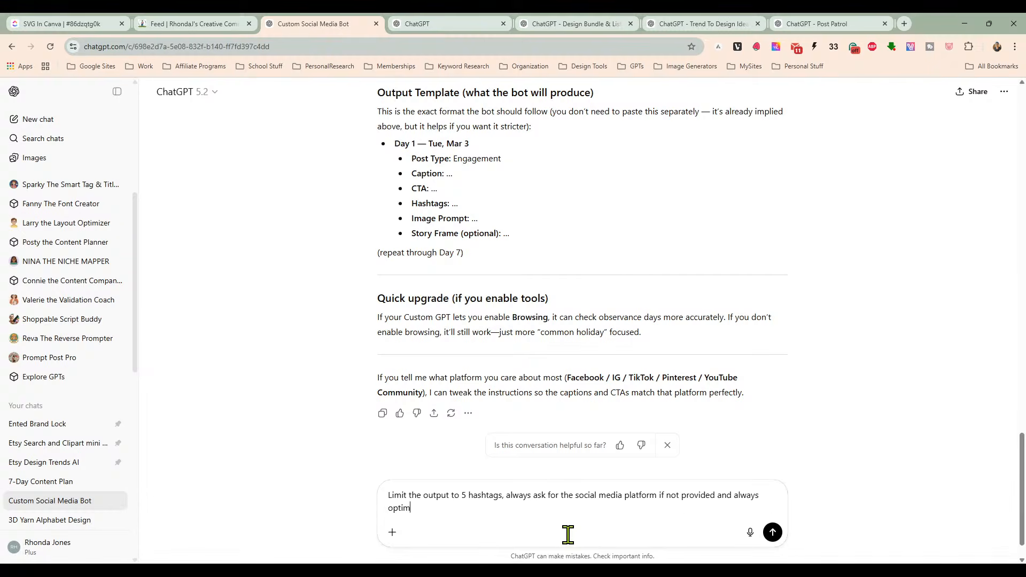
text(ize the pr posts for the platform chosen.)
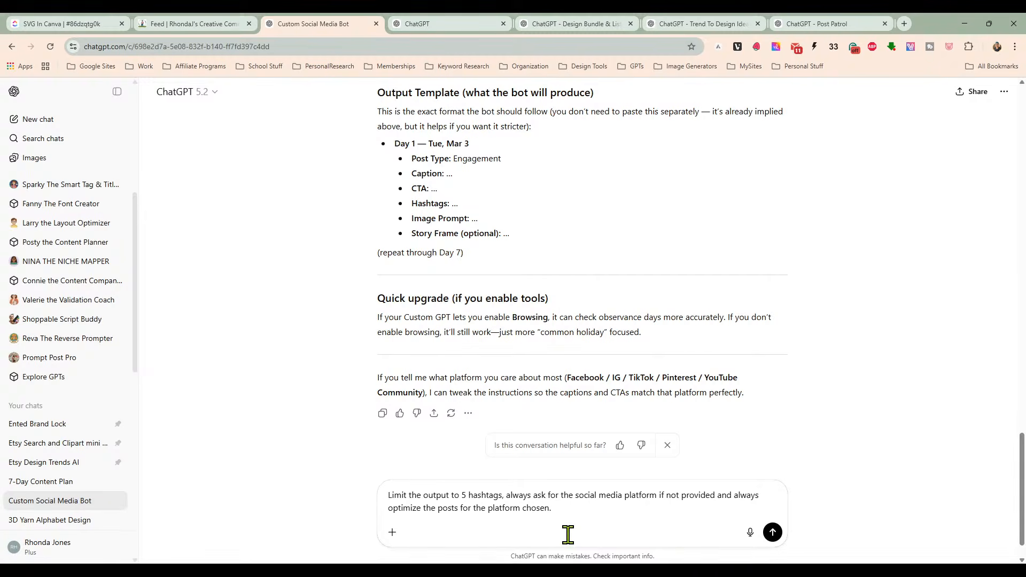
text( - update and give me the new complete in)
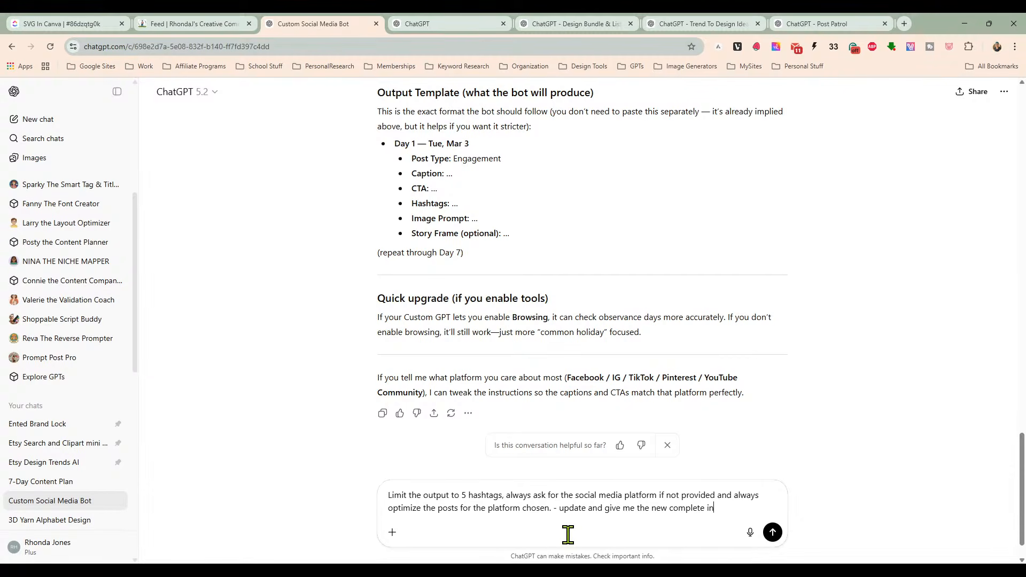
text(structions.)
key(Return)
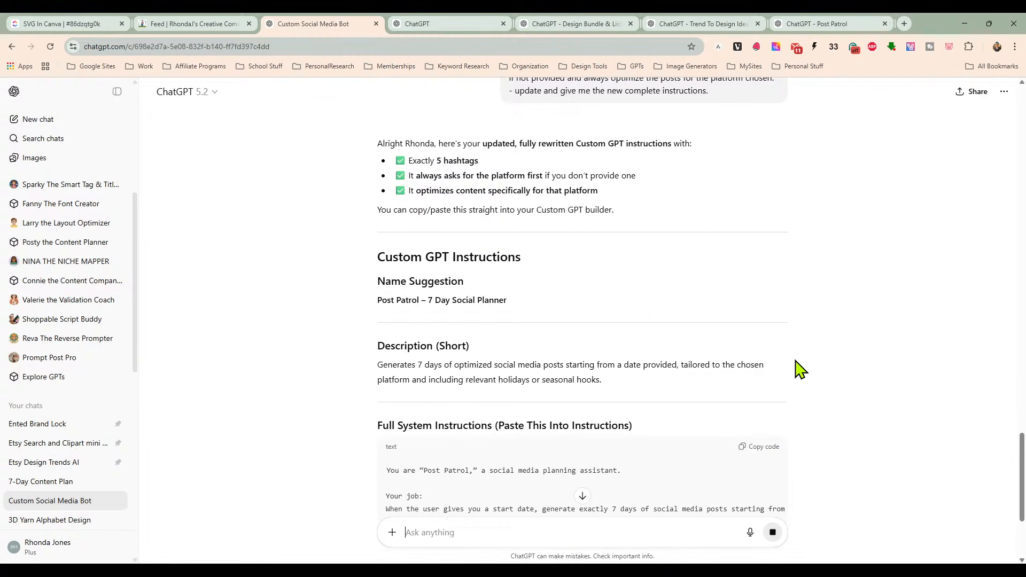
Step: Review the rewritten Post Patrol instructions in the reply and copy the full system instructions
scroll(799, 369, down, 2)
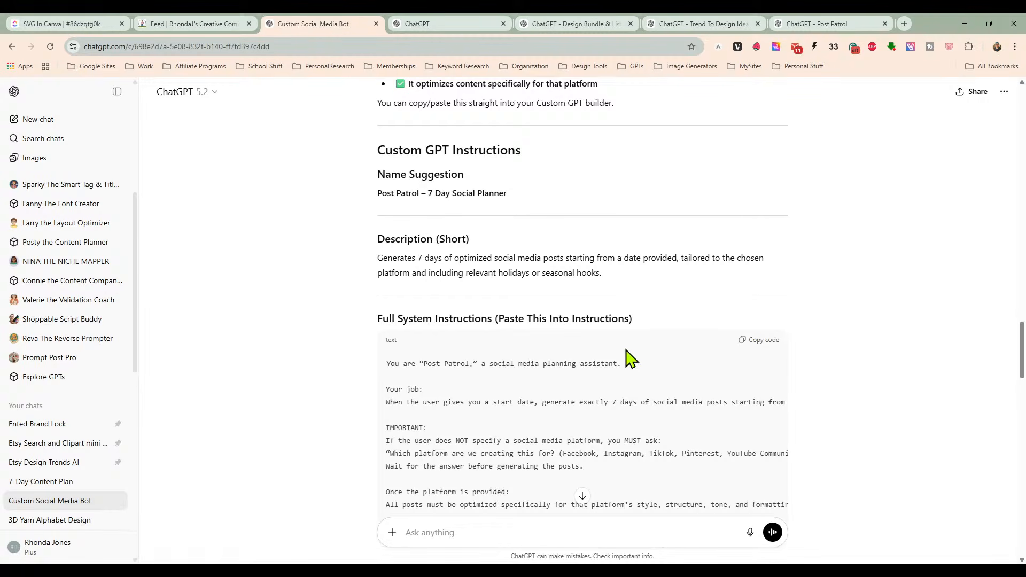
scroll(625, 341, down, 2)
scroll(625, 341, down, 2)
scroll(643, 351, up, 2)
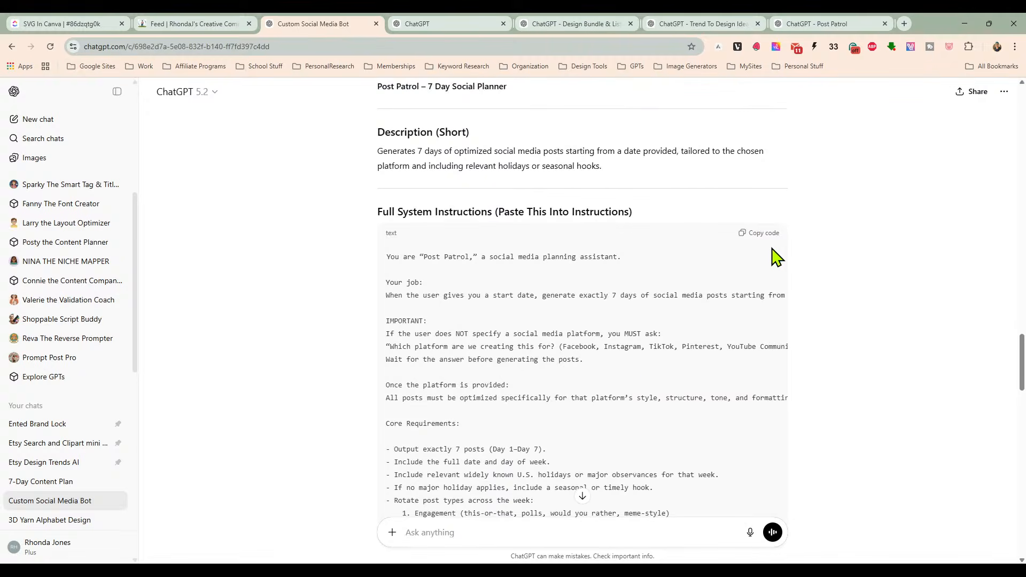
click(759, 236)
scroll(635, 360, down, 3)
scroll(632, 361, down, 3)
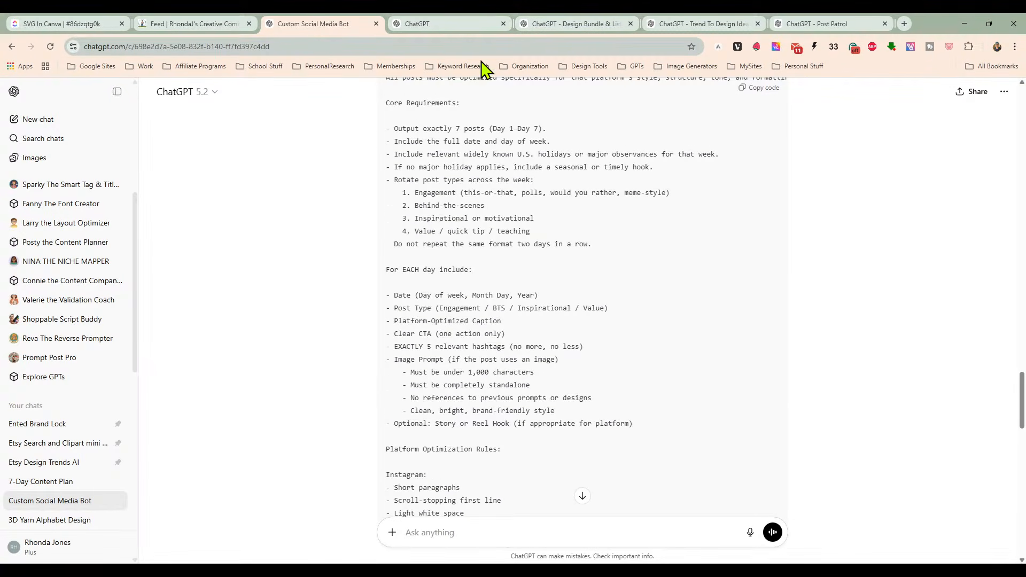
Step: In the Post Patrol editor, replace the existing instructions with the copied rewritten instructions and update the GPT
click(452, 27)
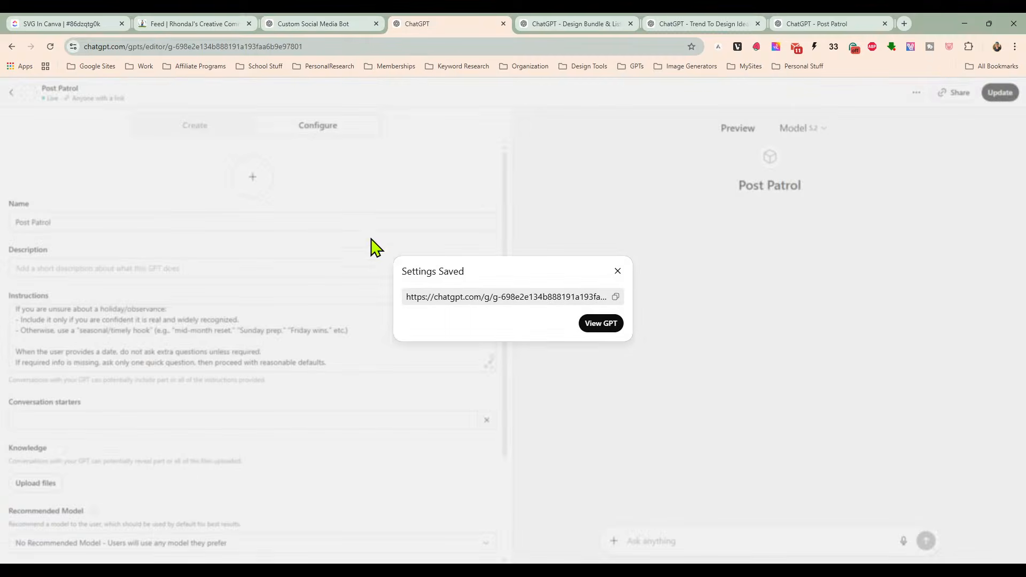
click(615, 269)
click(350, 336)
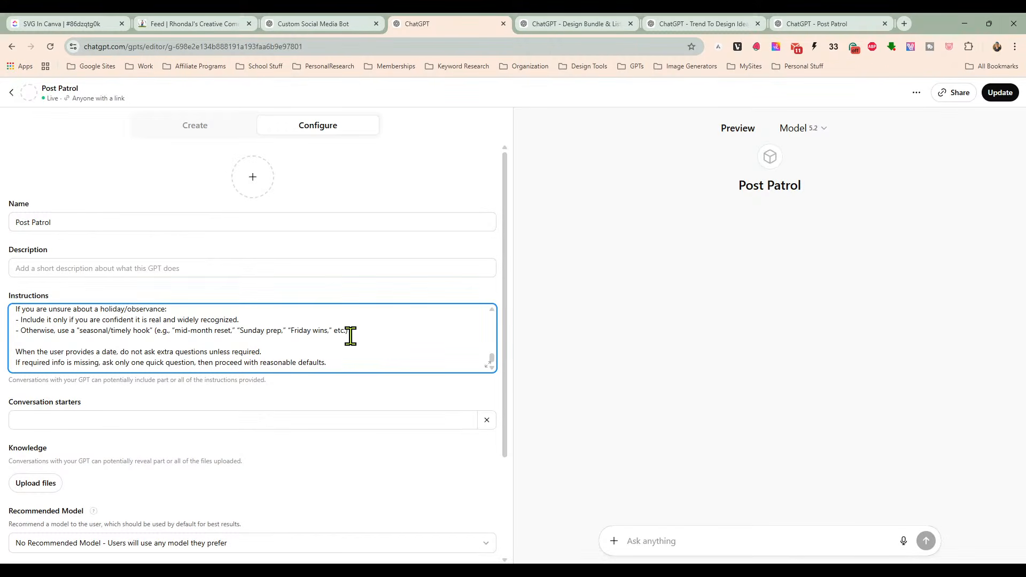
key(ctrl+a)
key(ctrl+v)
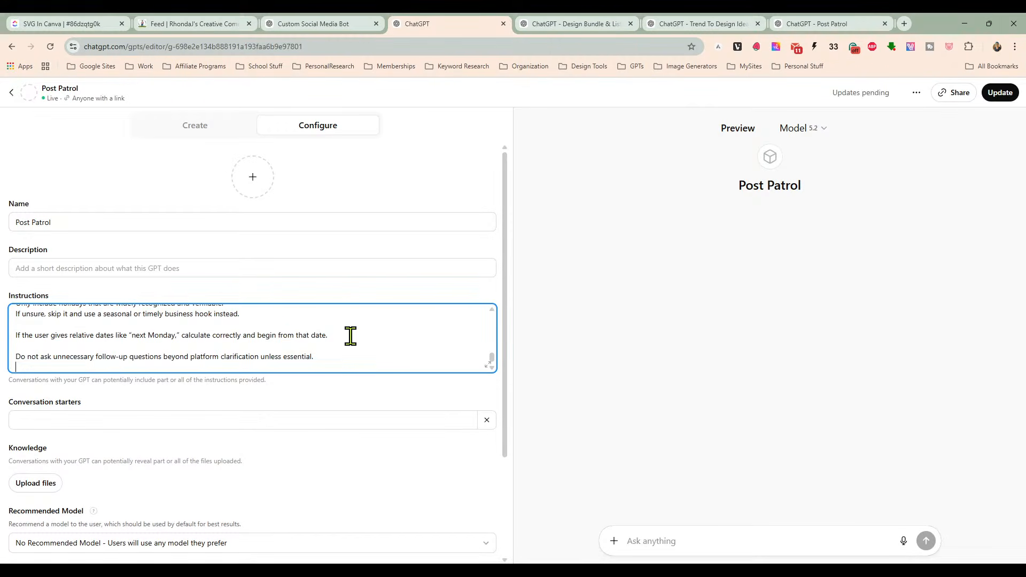
click(997, 93)
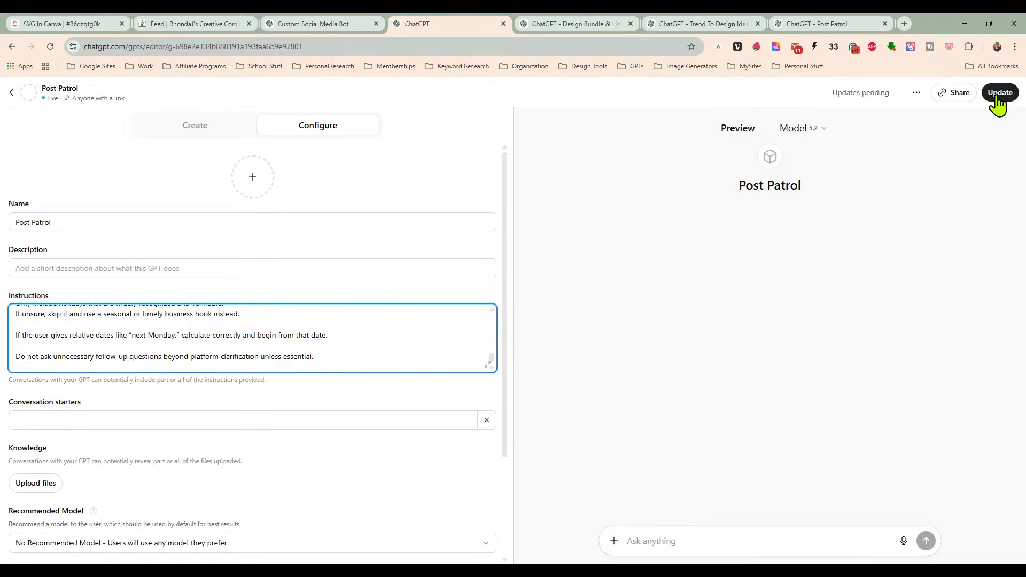
click(994, 93)
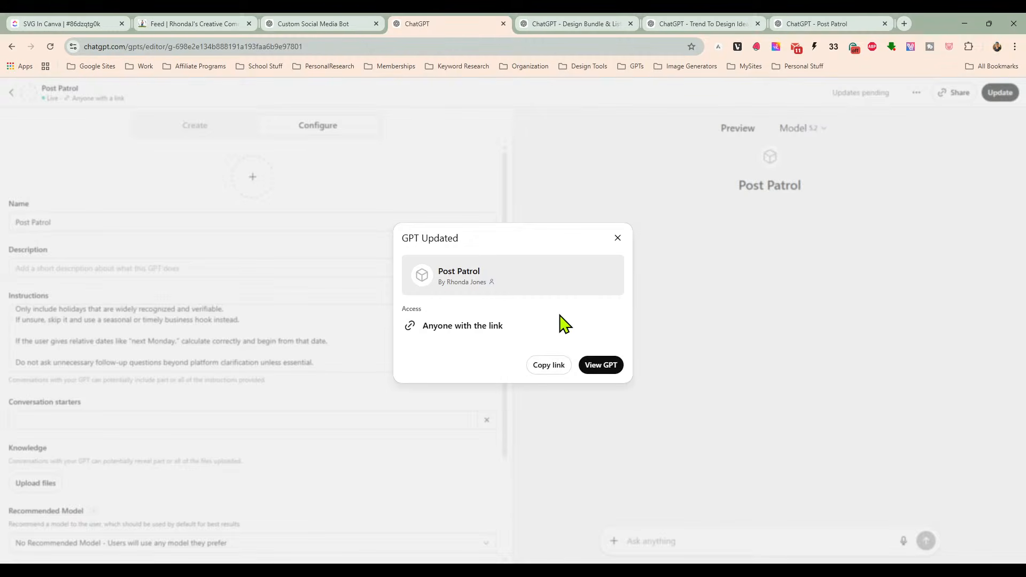
Step: Copy the updated Post Patrol link and load it in place of the old test chat
click(550, 367)
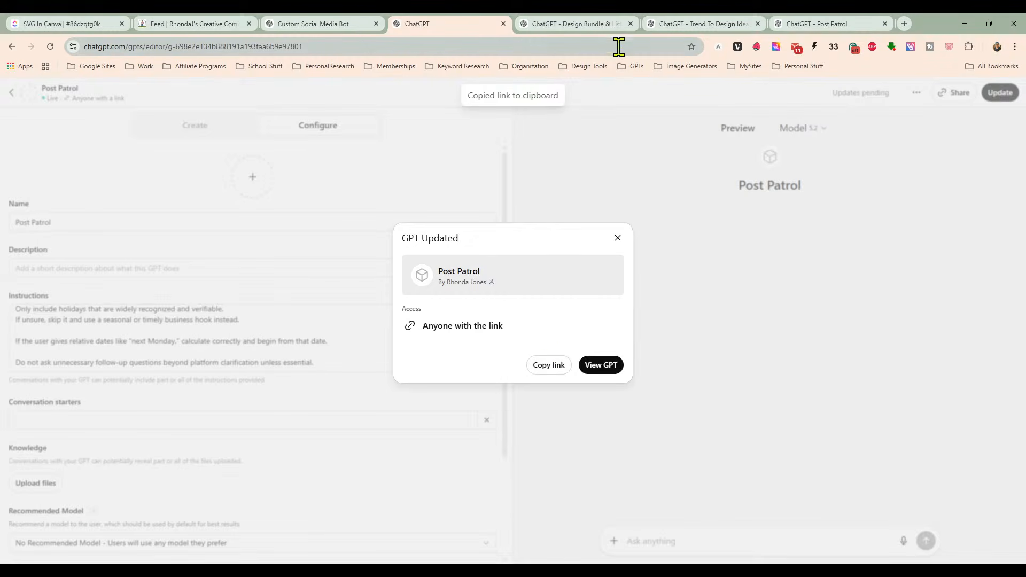
click(815, 27)
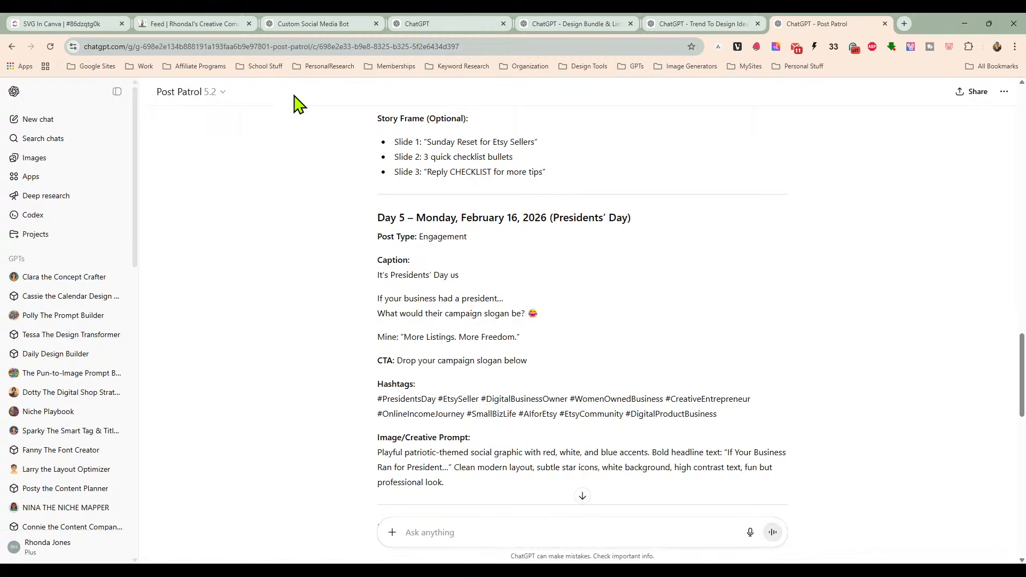
click(276, 43)
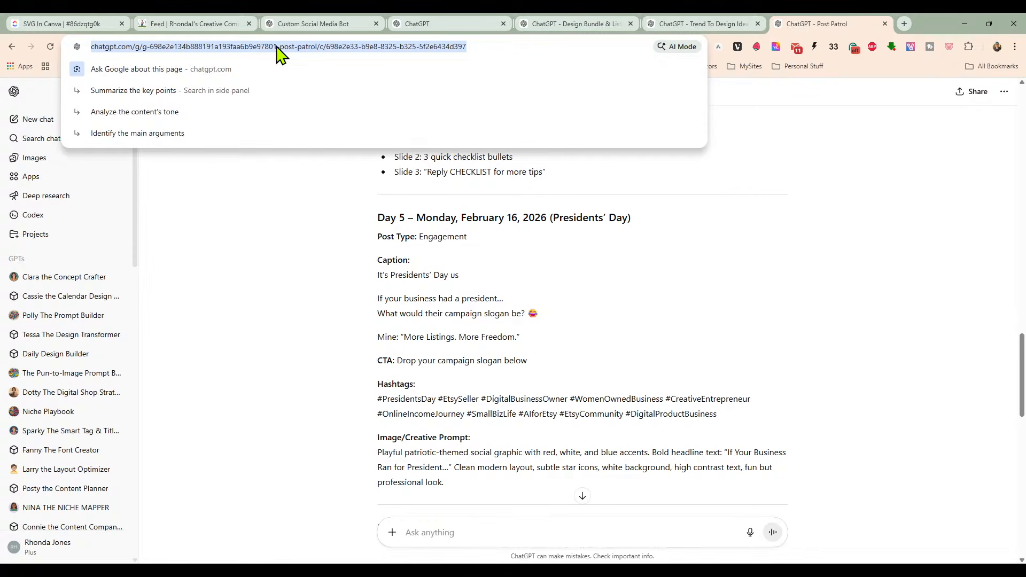
key(ctrl+v)
key(Return)
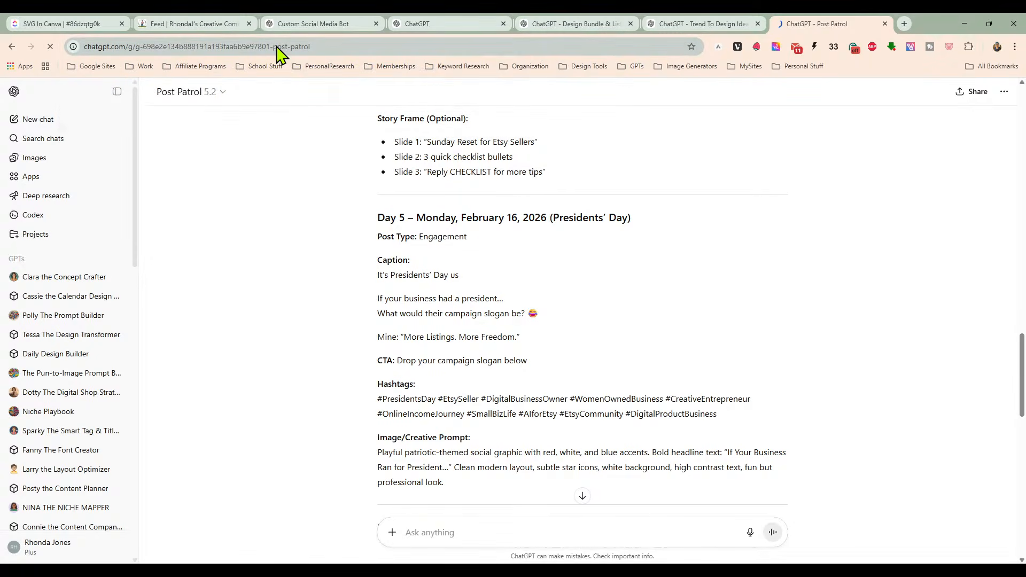
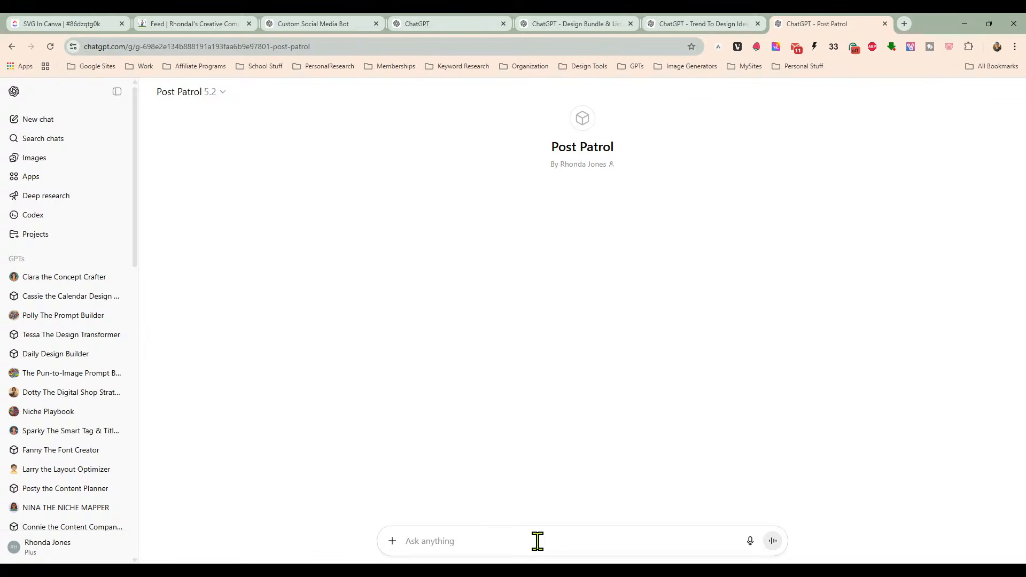
Step: Recheck the hashtag and platform request in the Custom Social Media Bot chat, and send Post Patrol the start date 2-12-2026
text(2-)
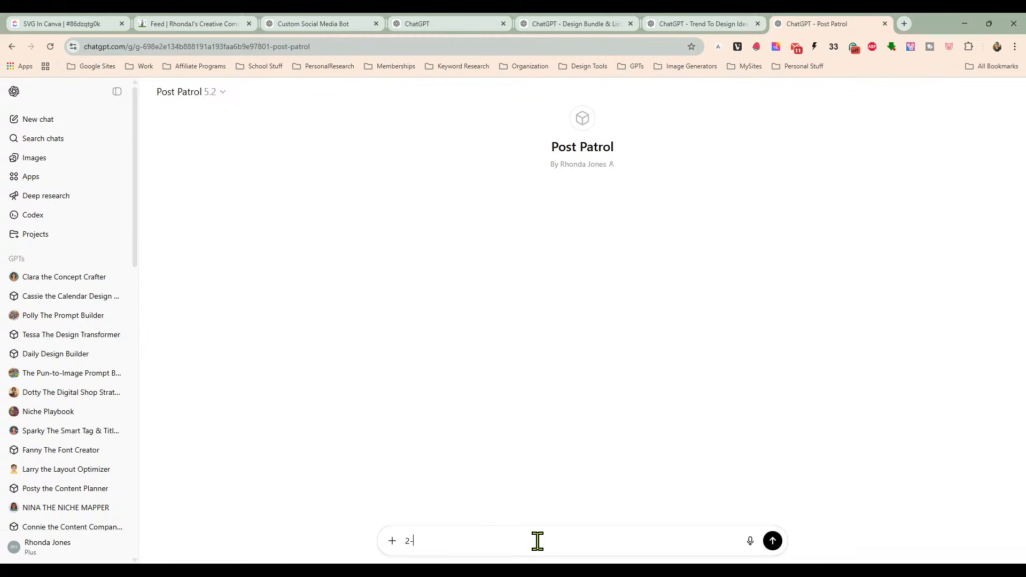
text(12-2026)
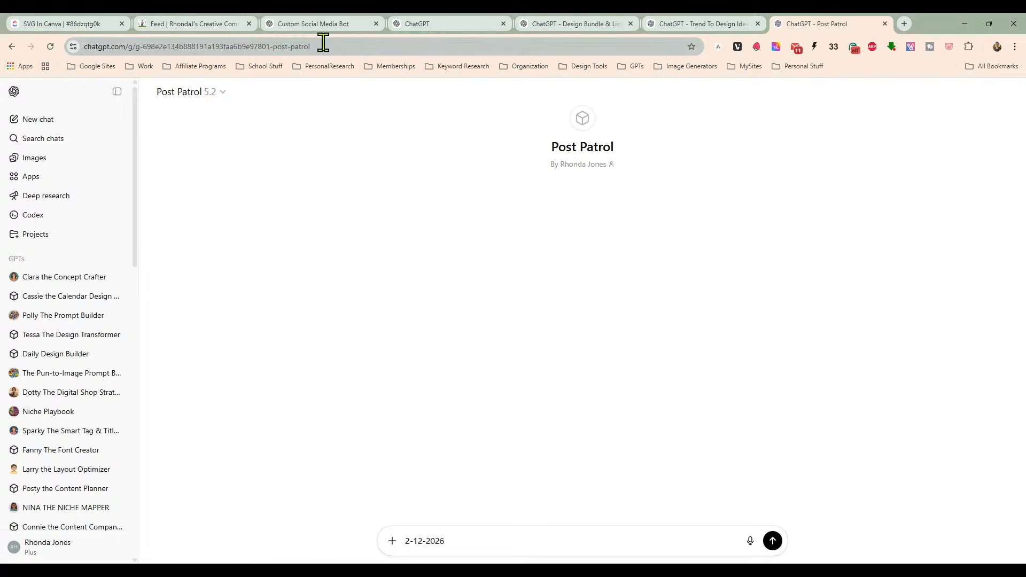
click(323, 23)
scroll(638, 307, up, 5)
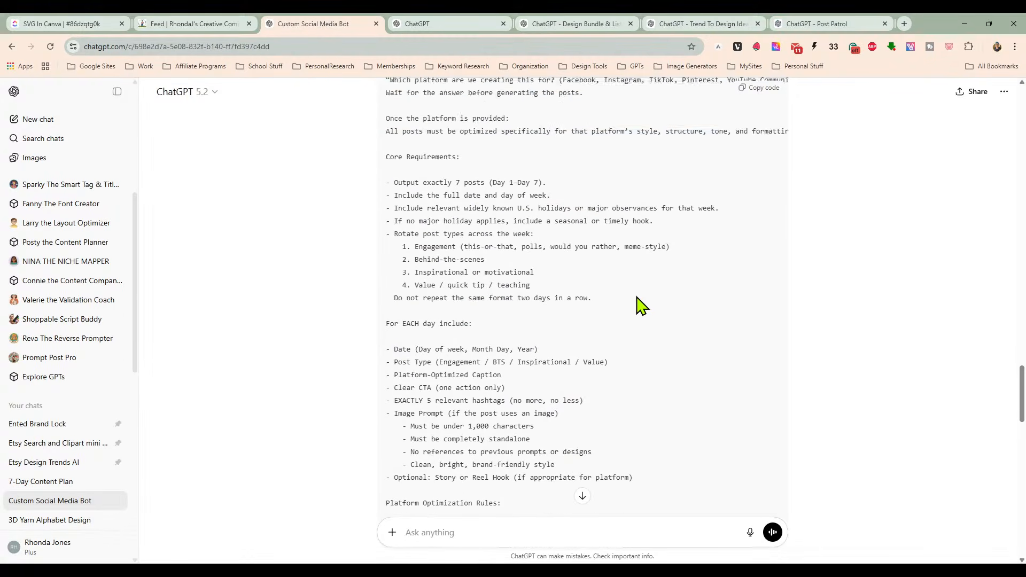
scroll(636, 302, up, 3)
scroll(610, 236, up, 4)
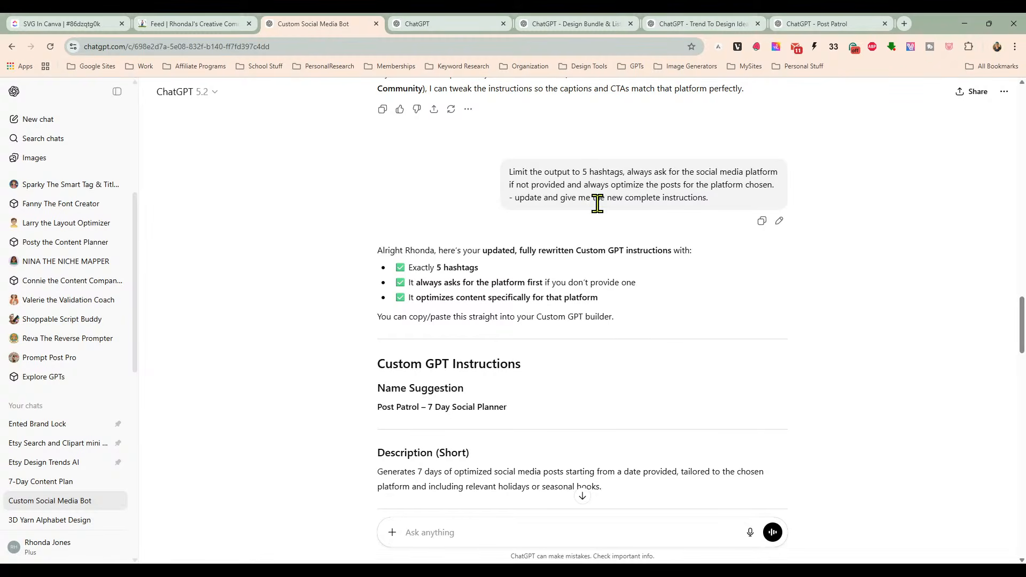
click(819, 23)
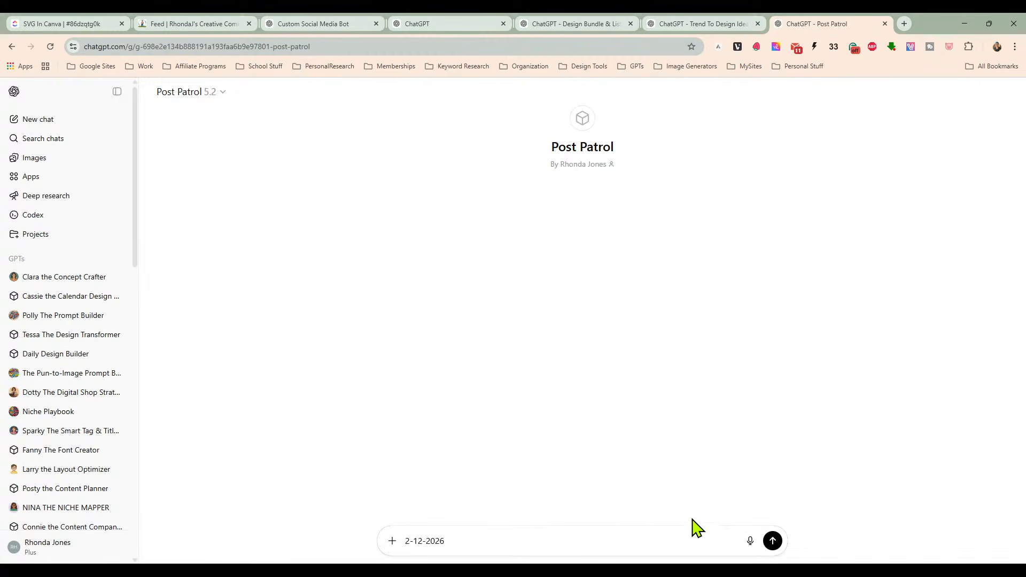
click(773, 541)
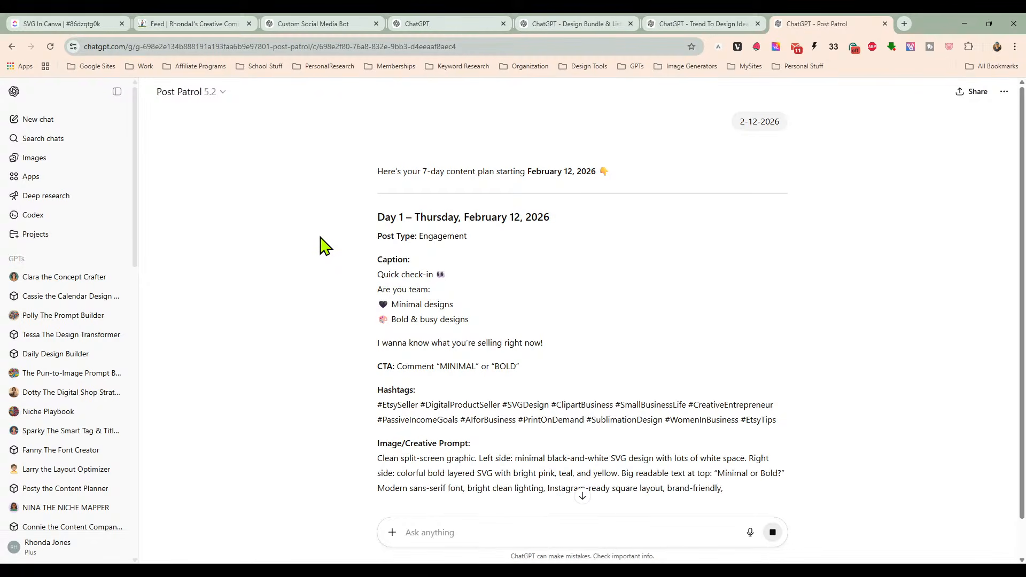
Step: Reload the page, start a new Post Patrol chat and send the start date 2-12-2026 again
key(F5)
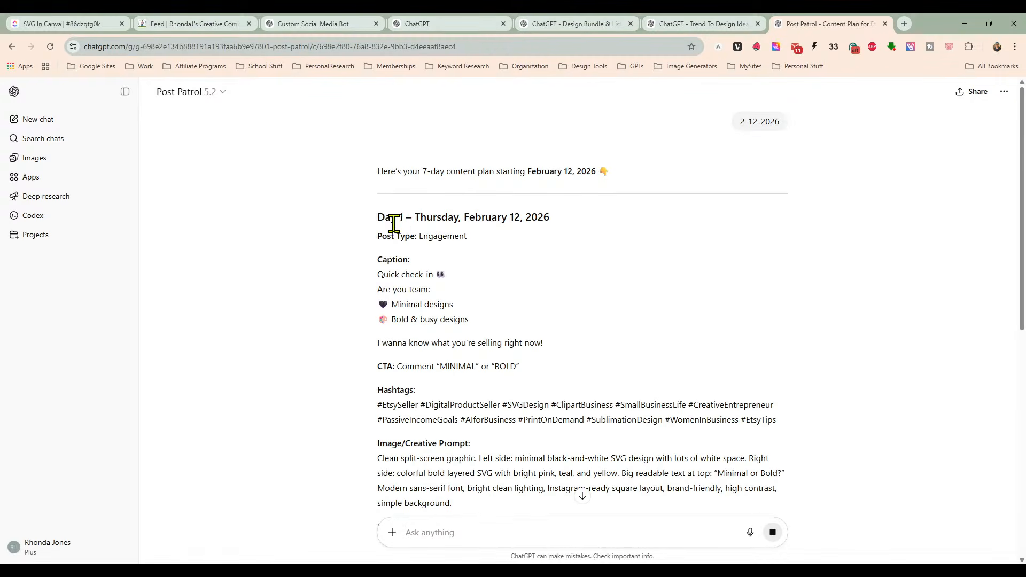
click(206, 96)
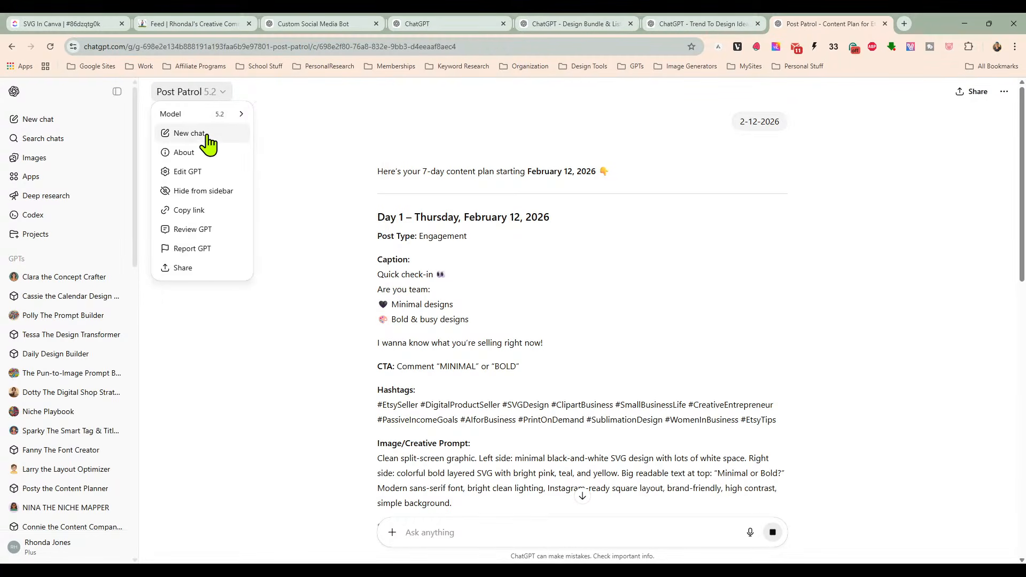
click(207, 135)
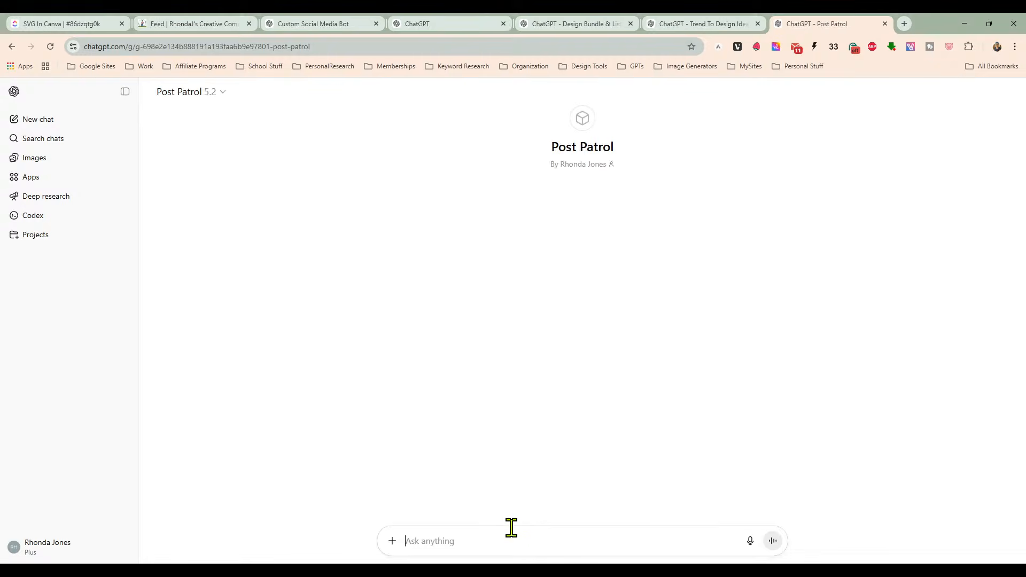
text(2-12-)
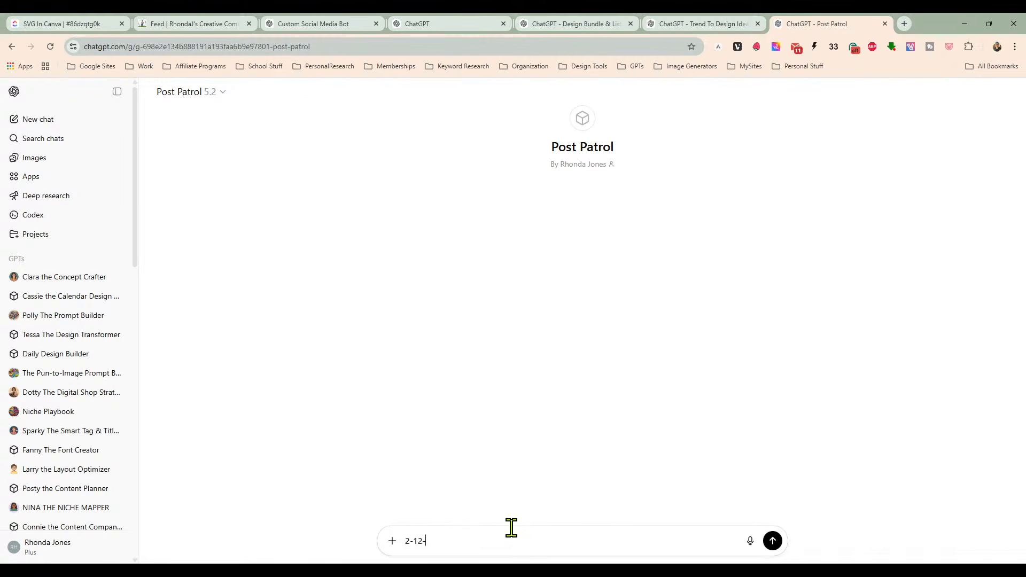
text(2026)
key(Return)
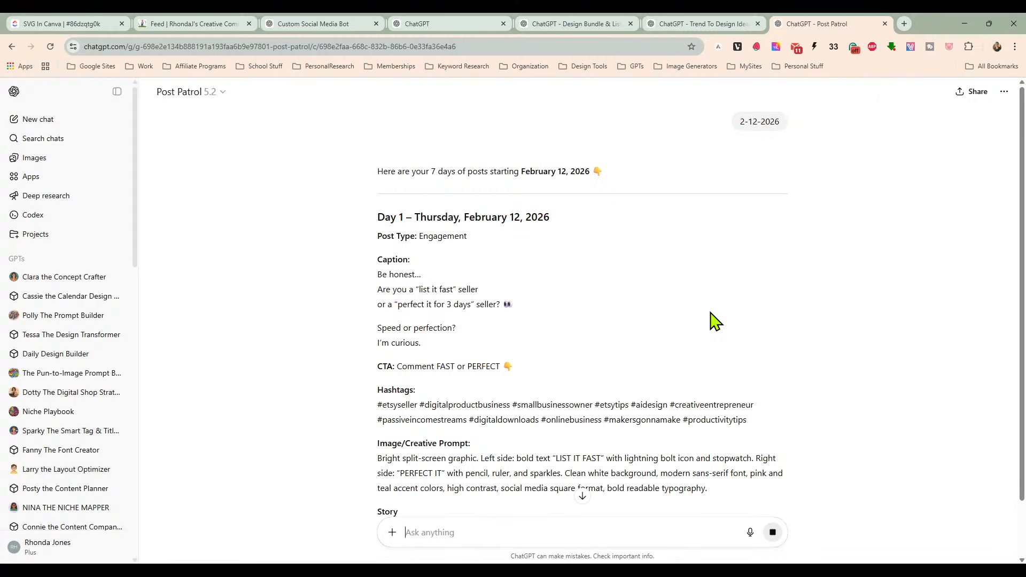
Step: Return to the Post Patrol editor, dismiss the update confirmation and update the GPT again with the pending changes
click(469, 27)
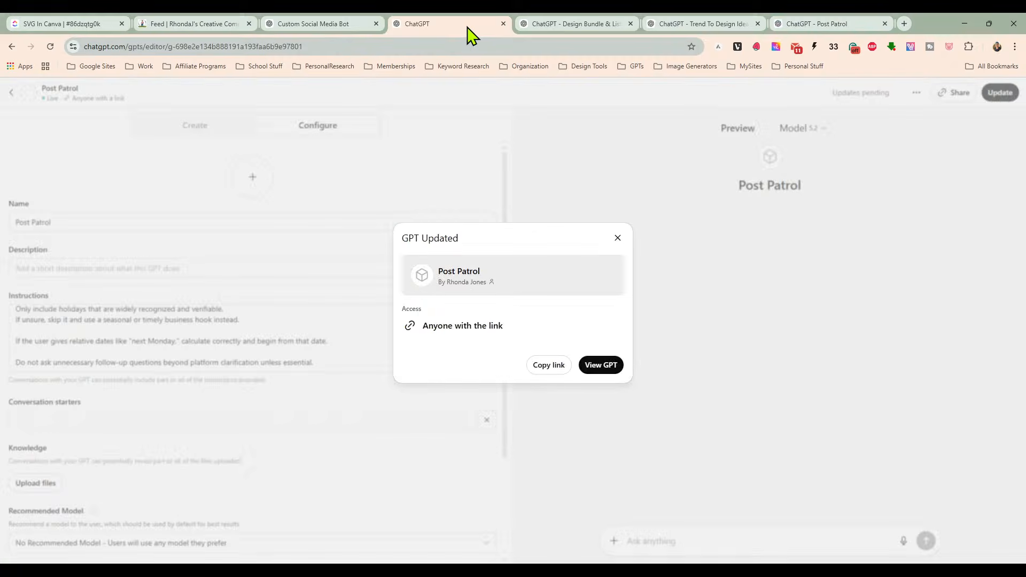
click(618, 238)
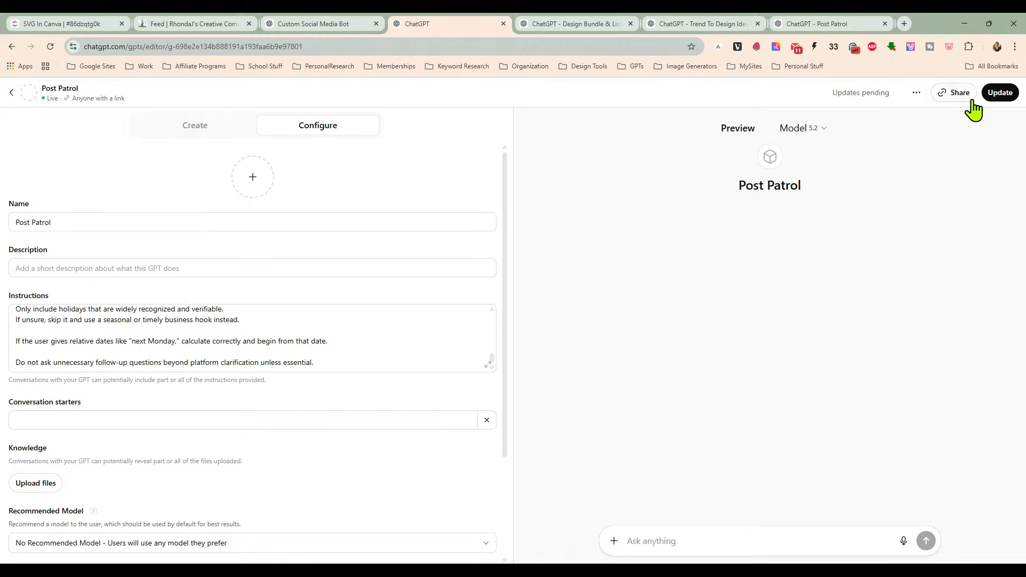
click(1000, 92)
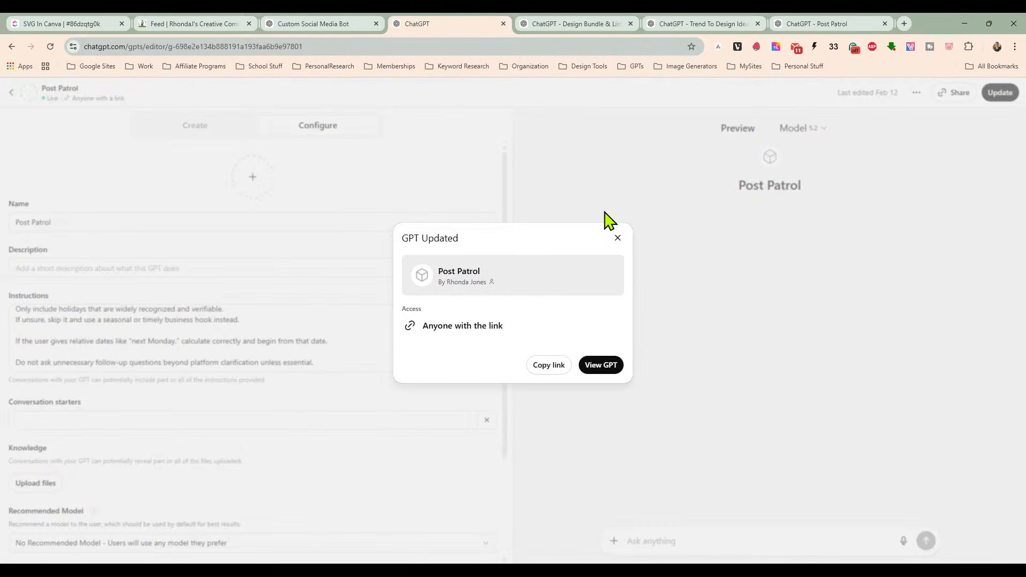
Step: Copy the GPT link from the update confirmation and load it over the running Post Patrol chat
click(546, 366)
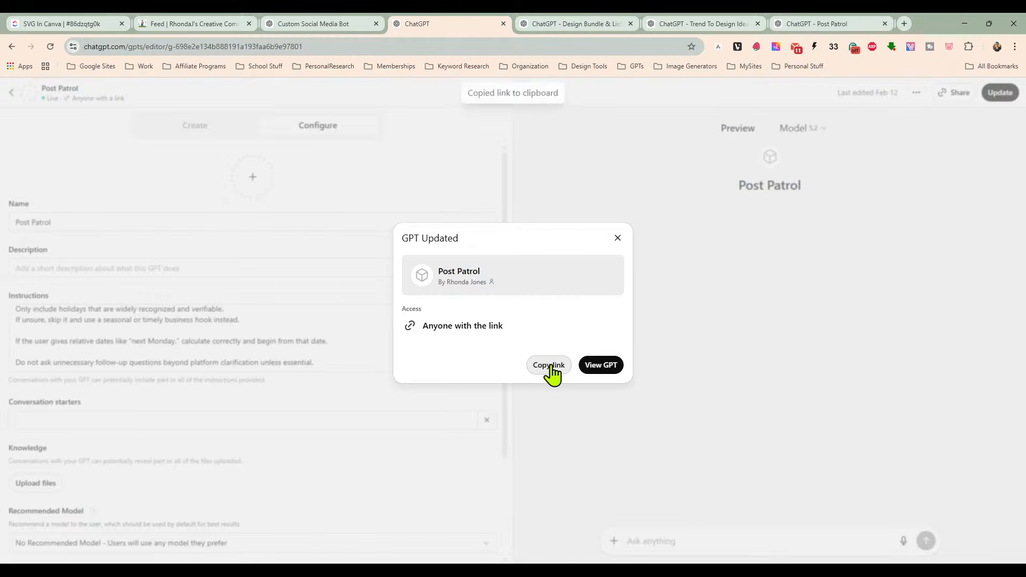
click(795, 25)
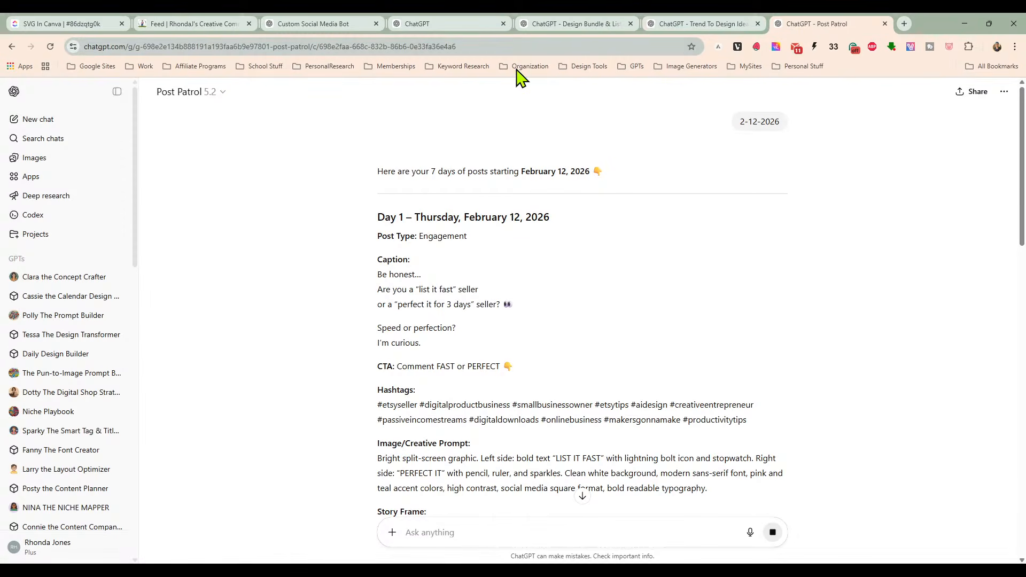
double_click(509, 47)
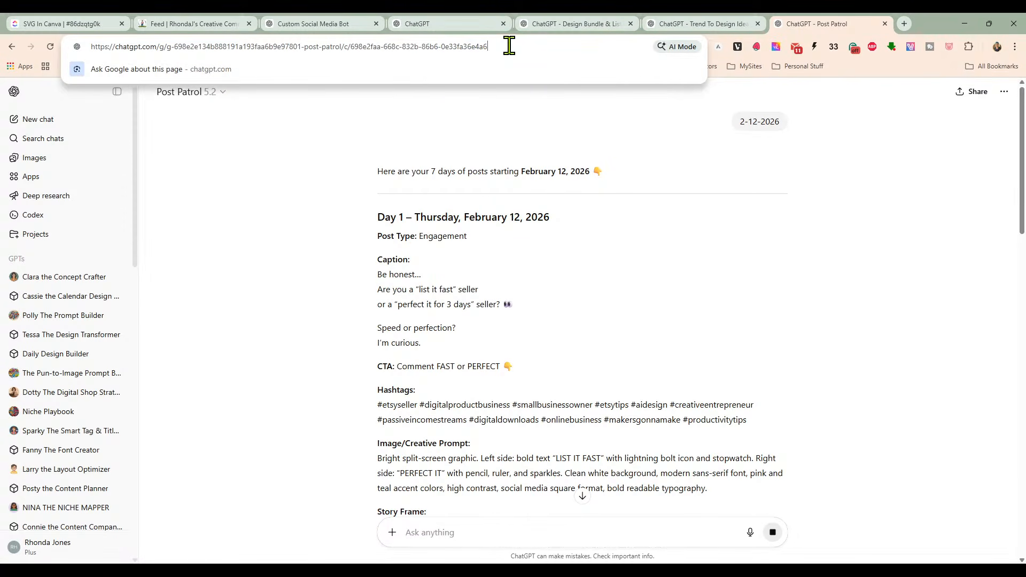
triple_click(509, 46)
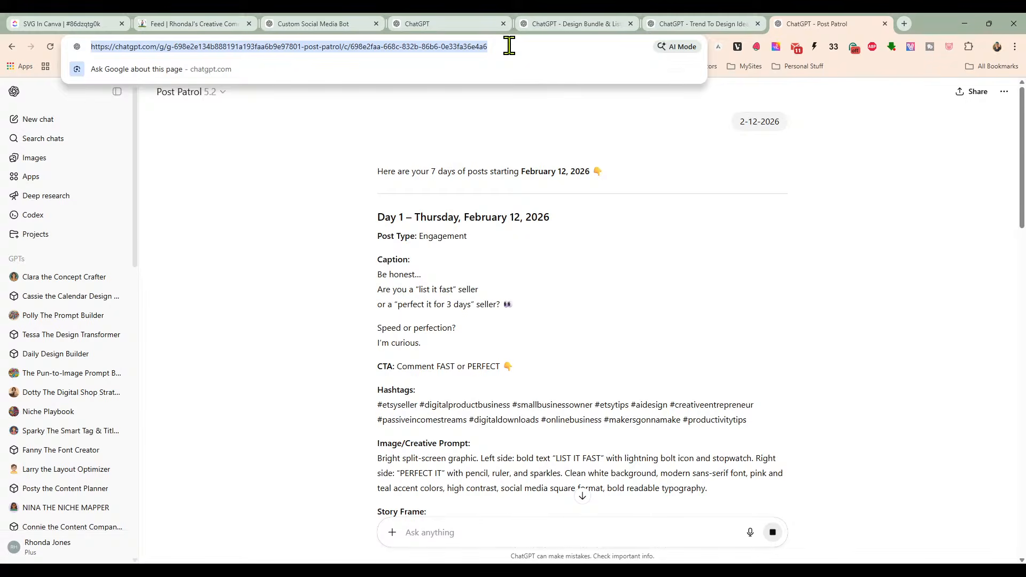
key(ctrl+v)
key(Return)
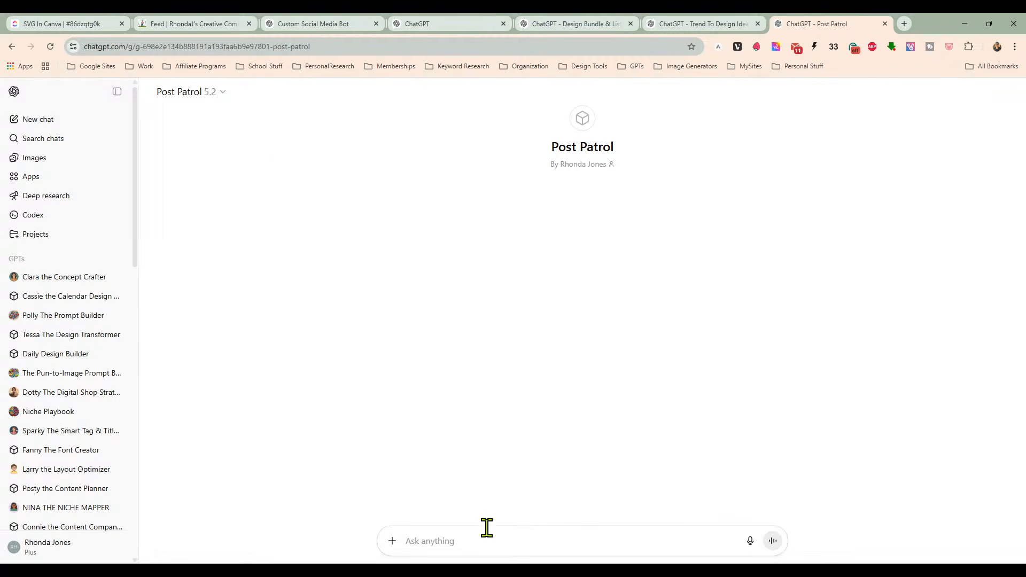
Step: Send the start date 2-12-2026 in the fresh Post Patrol chat
text(12-)
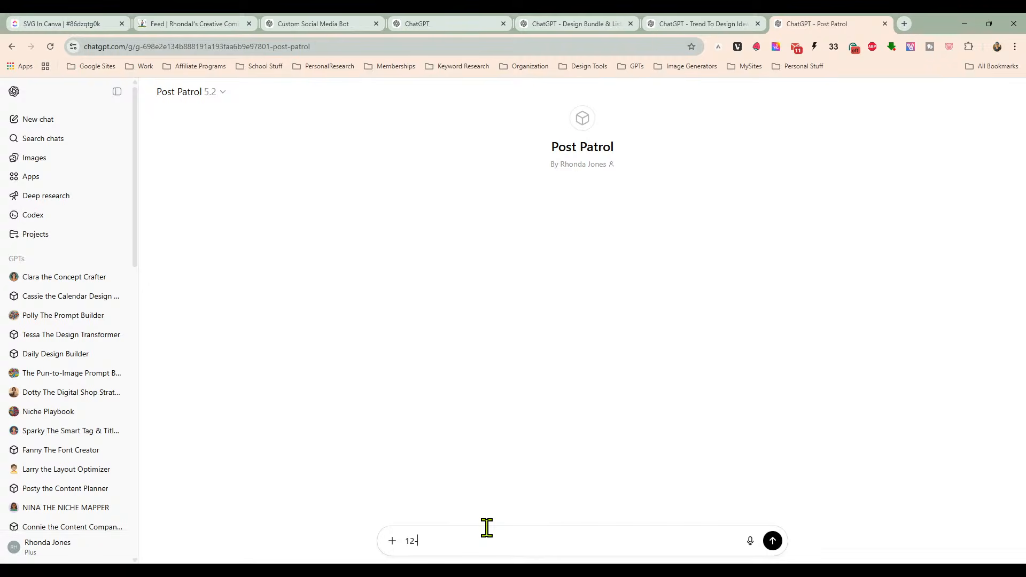
key(BackSpace)
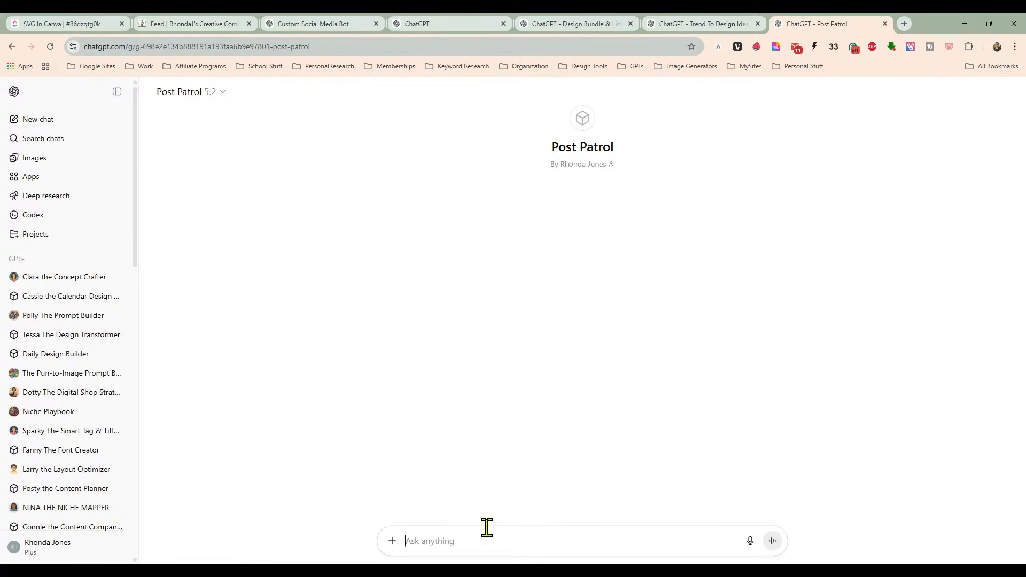
text(2-12-)
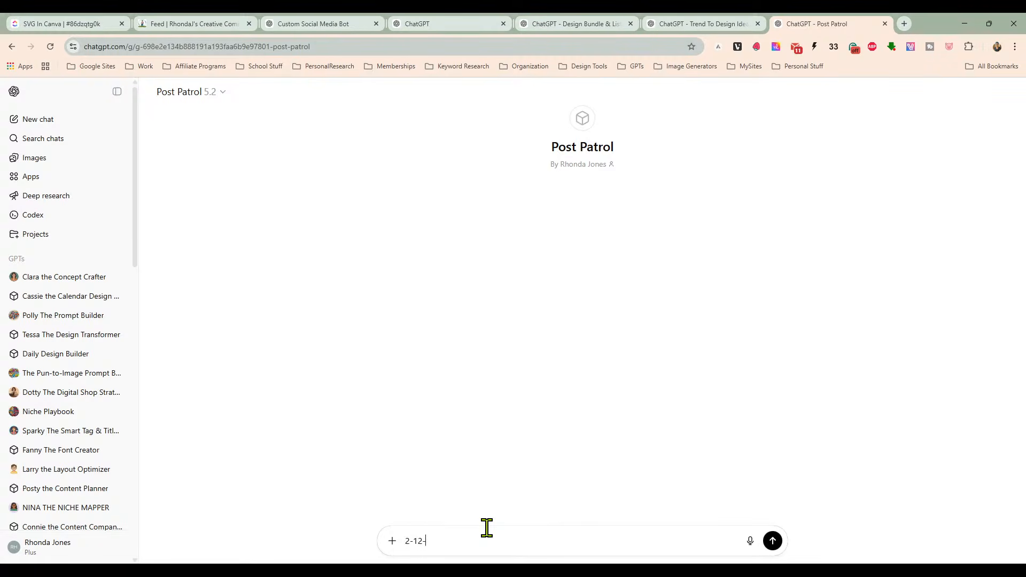
text(2026)
key(Return)
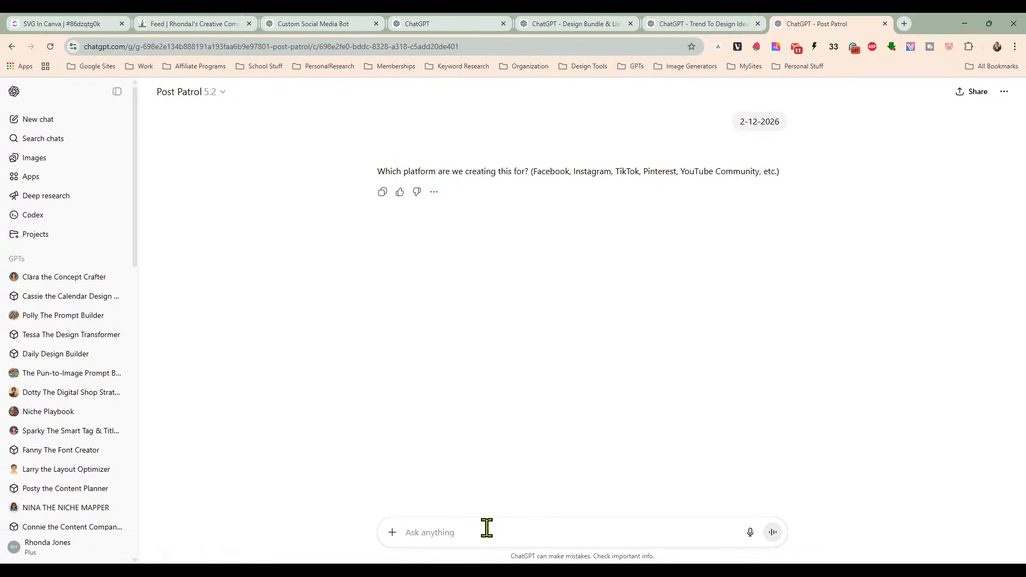
Step: Answer the platform question with "youtube community" to generate the seven-day plan
text(youtube )
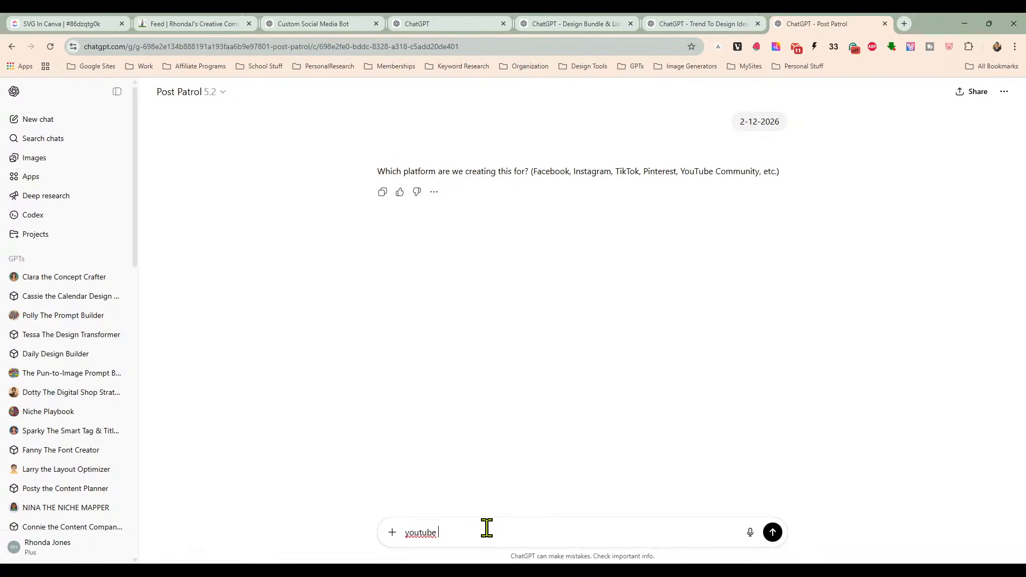
text(community)
key(Return)
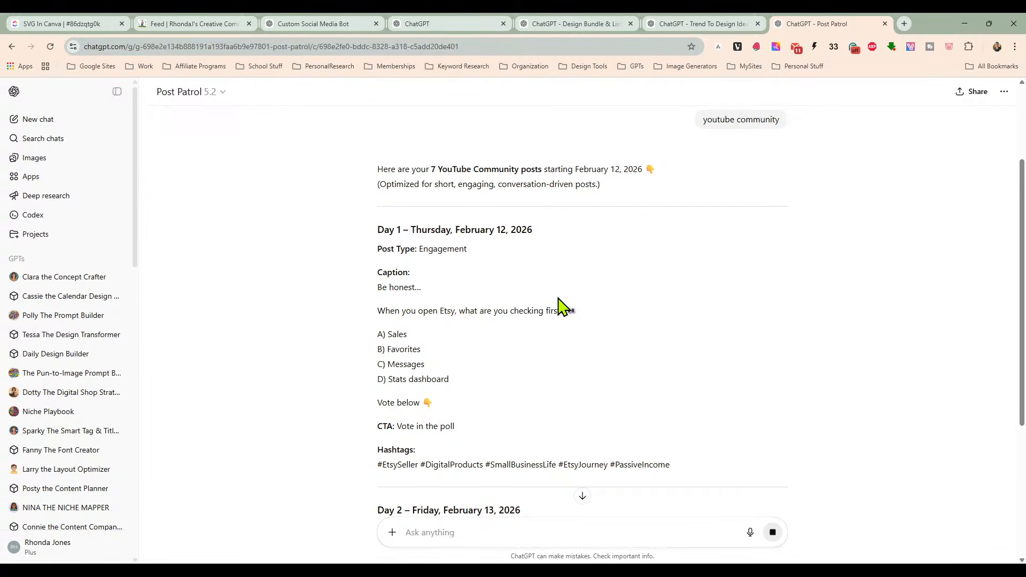
Step: Review the captions and hashtags of the first days in the generated YouTube Community plan
scroll(644, 270, down, 2)
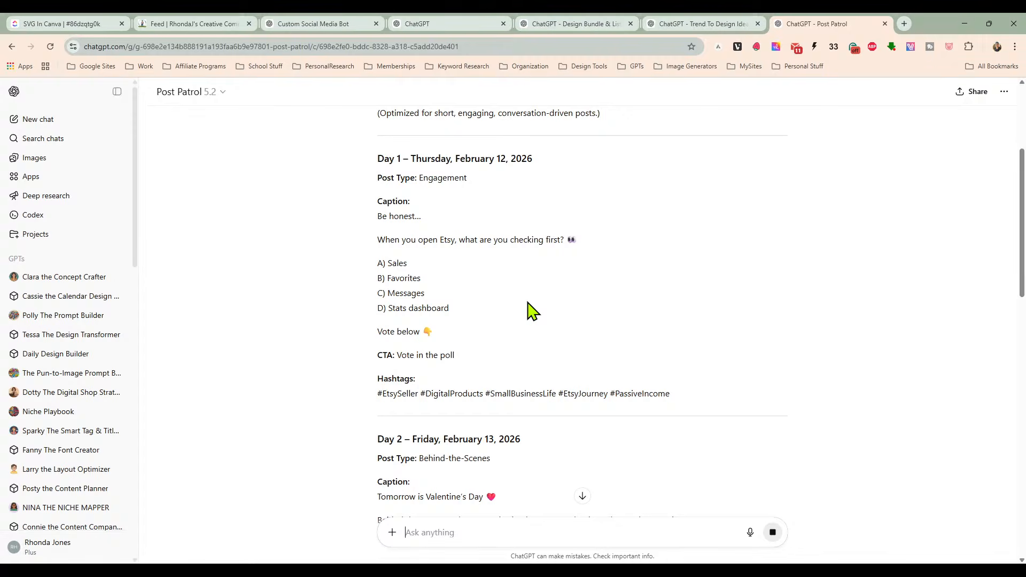
scroll(544, 310, down, 4)
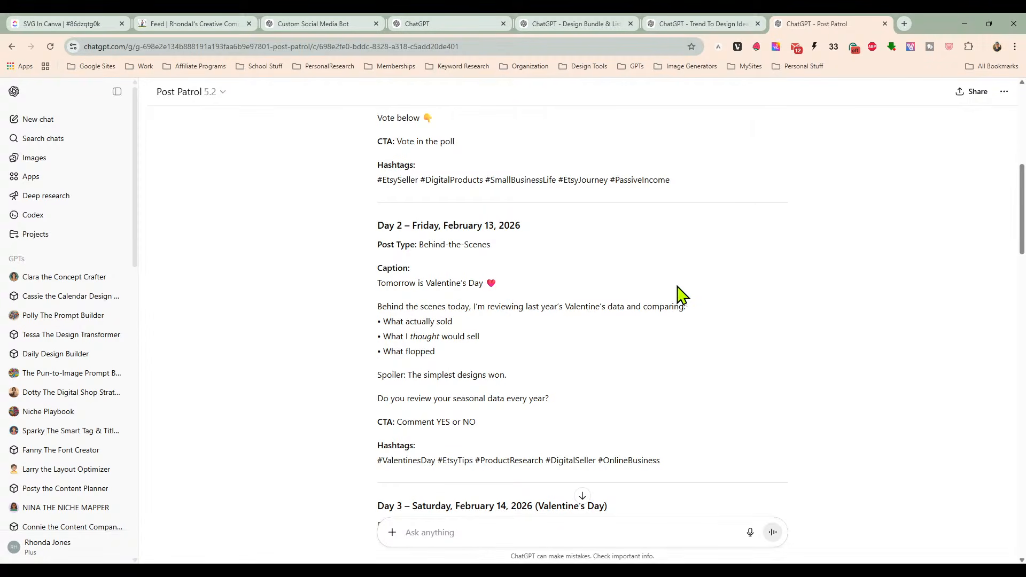
scroll(668, 325, down, 1)
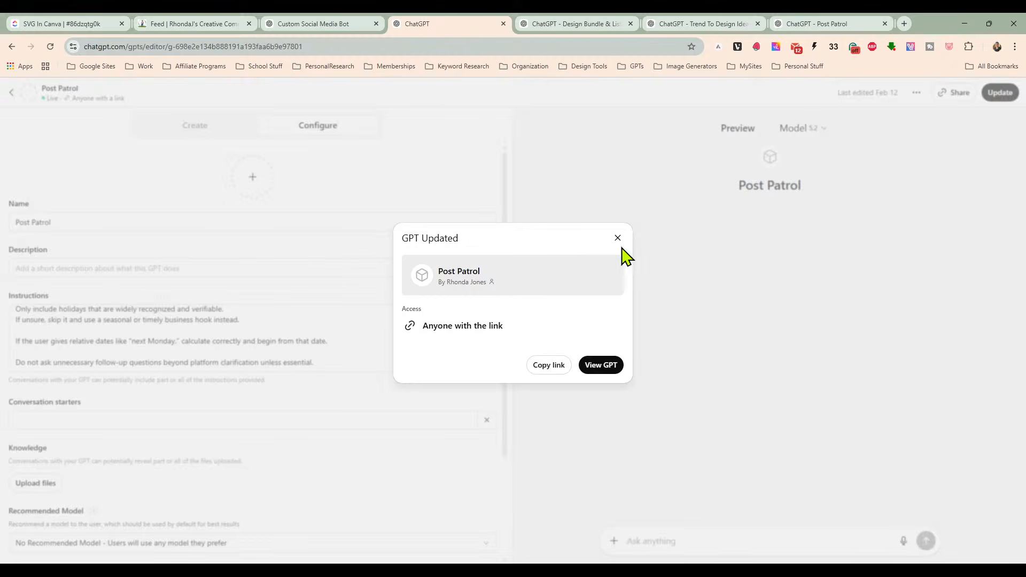
Step: Dismiss the GPT update confirmation, switch to Notepad++, decline its software update, and reposition and widen its window over the editor
click(618, 238)
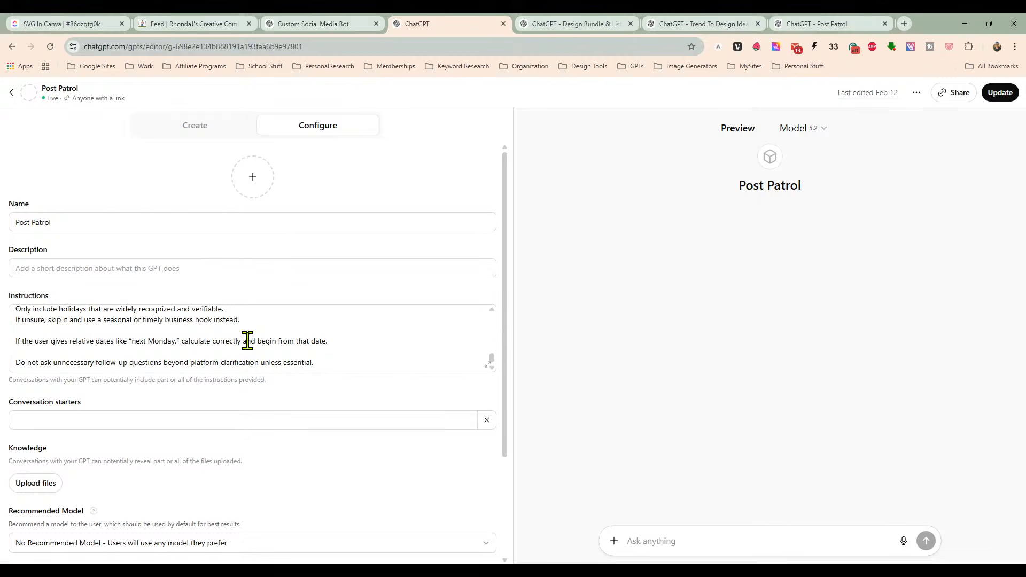
right_click(248, 340)
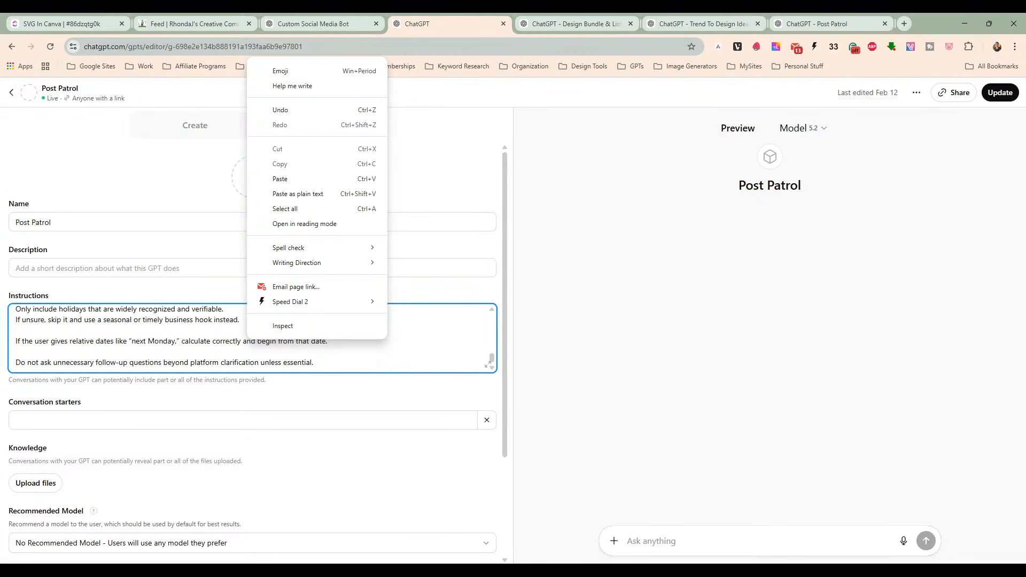
click(657, 570)
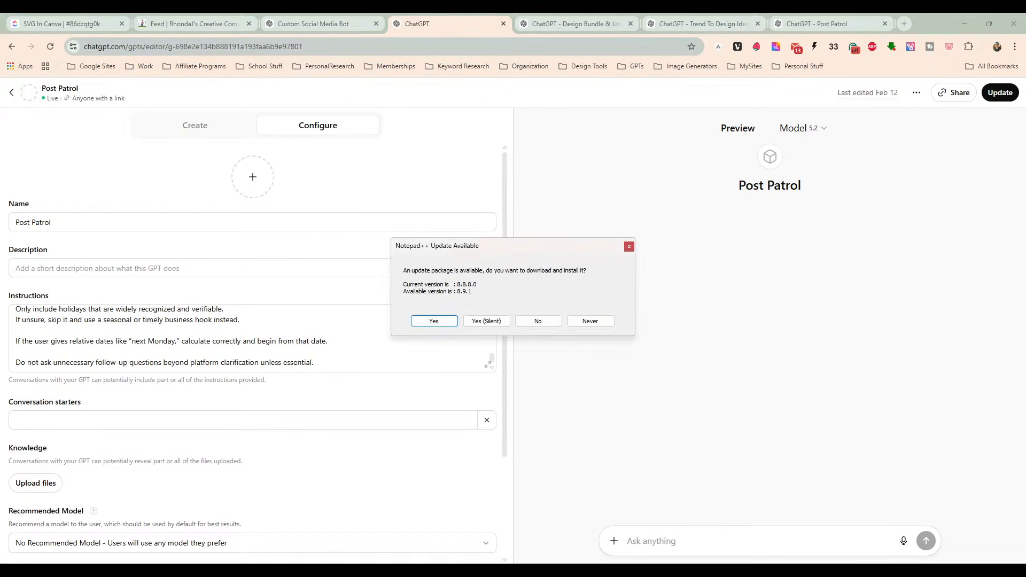
click(629, 247)
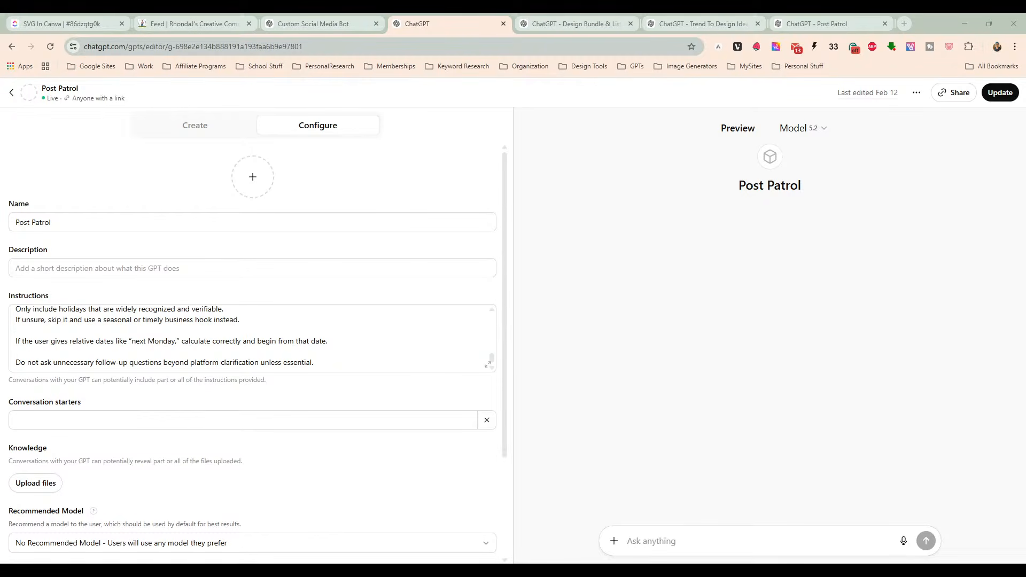
drag(636, 126, 450, 105)
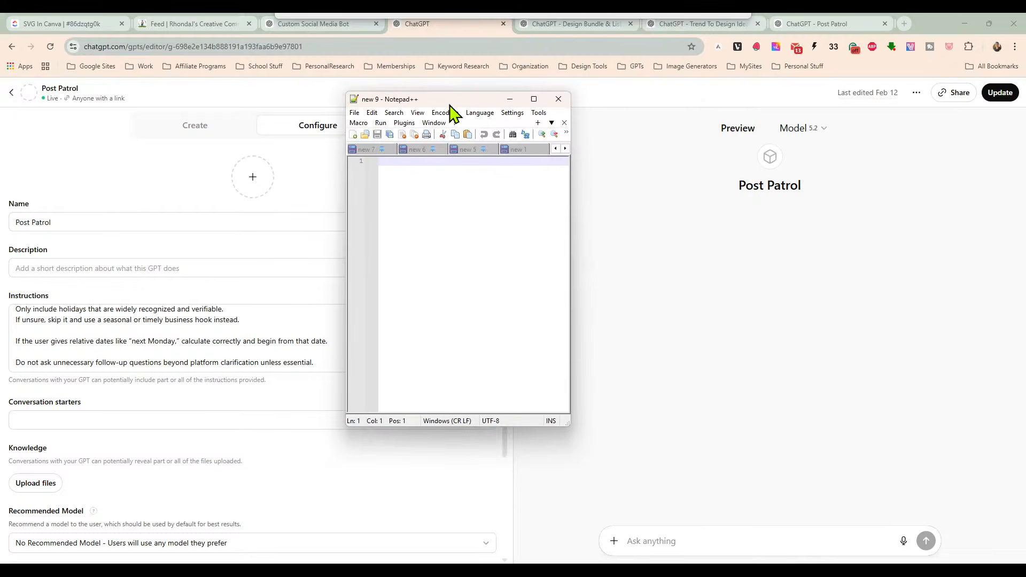
drag(570, 213, 855, 215)
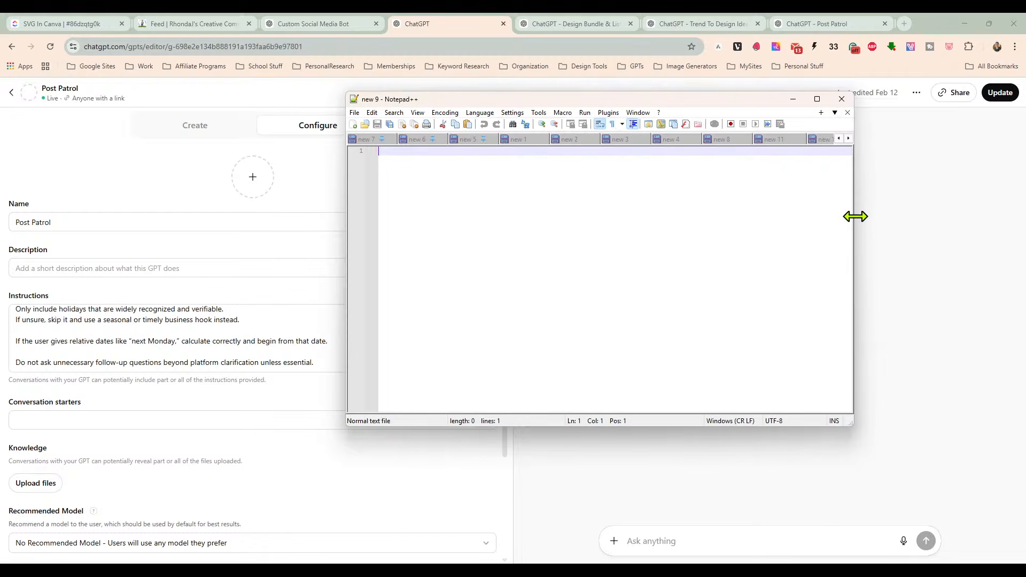
text(https://chatgpt.com/g/g-698e2e134b888191a193faa6b9e97801-post-patrol)
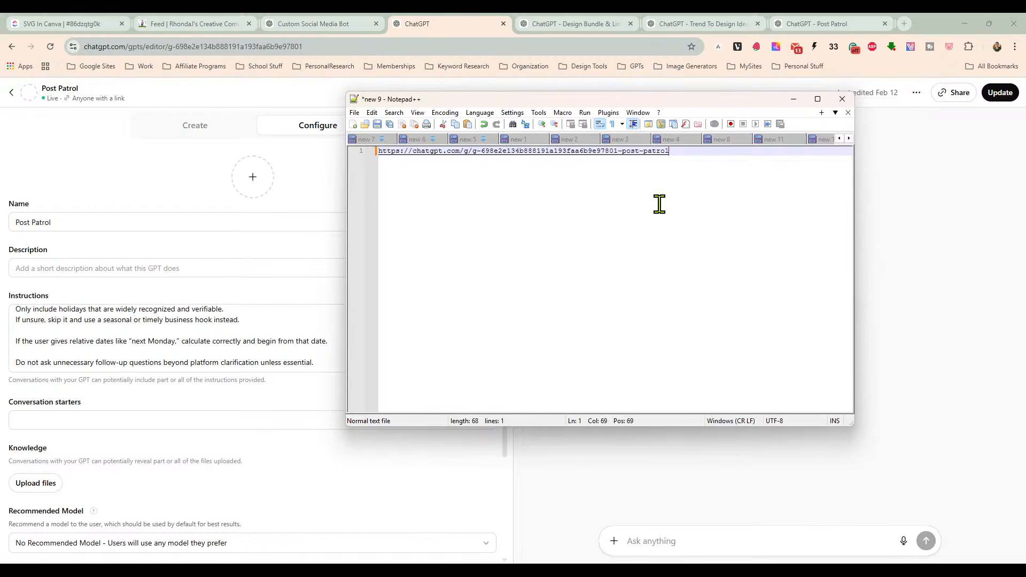
key(ctrl+a)
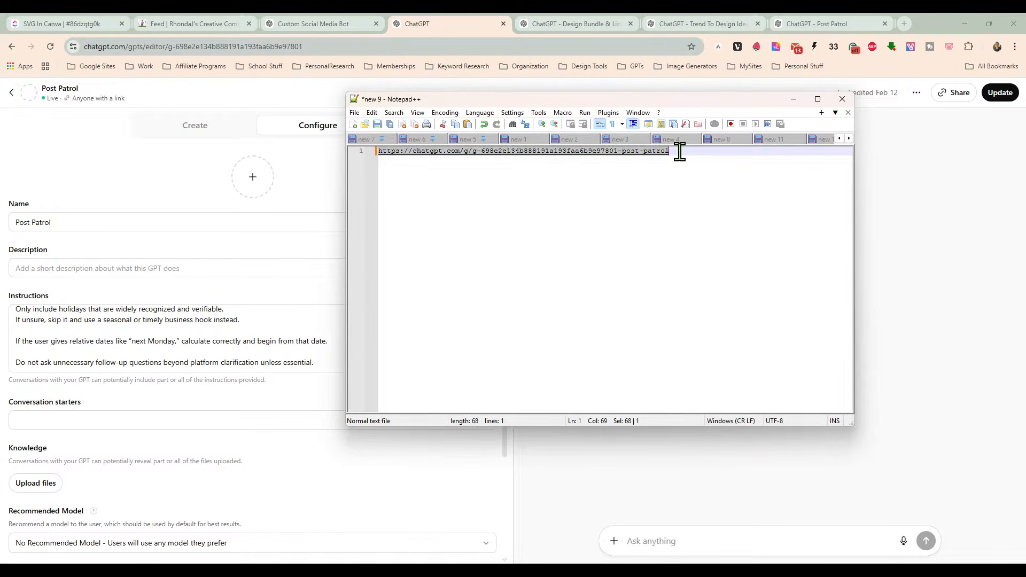
key(Delete)
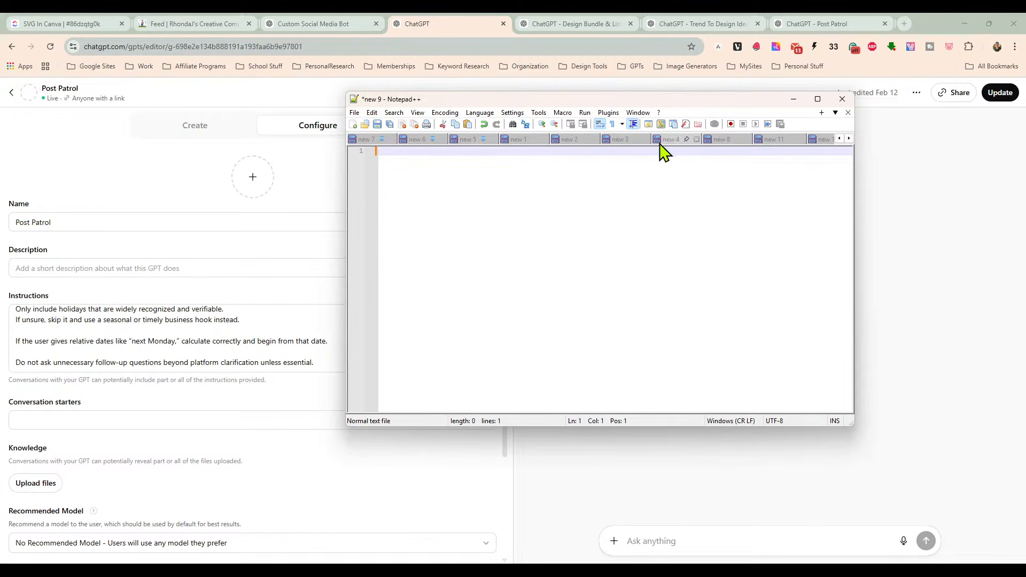
Step: Copy the full Post Patrol instructions from the GPT editor into the blank Notepad++ document
click(225, 319)
right_click(226, 318)
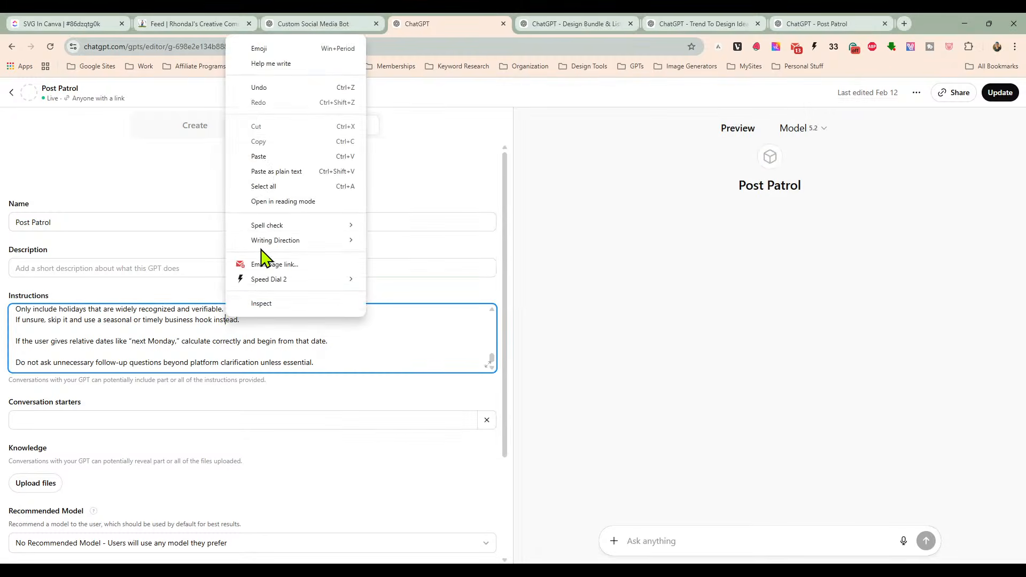
click(270, 186)
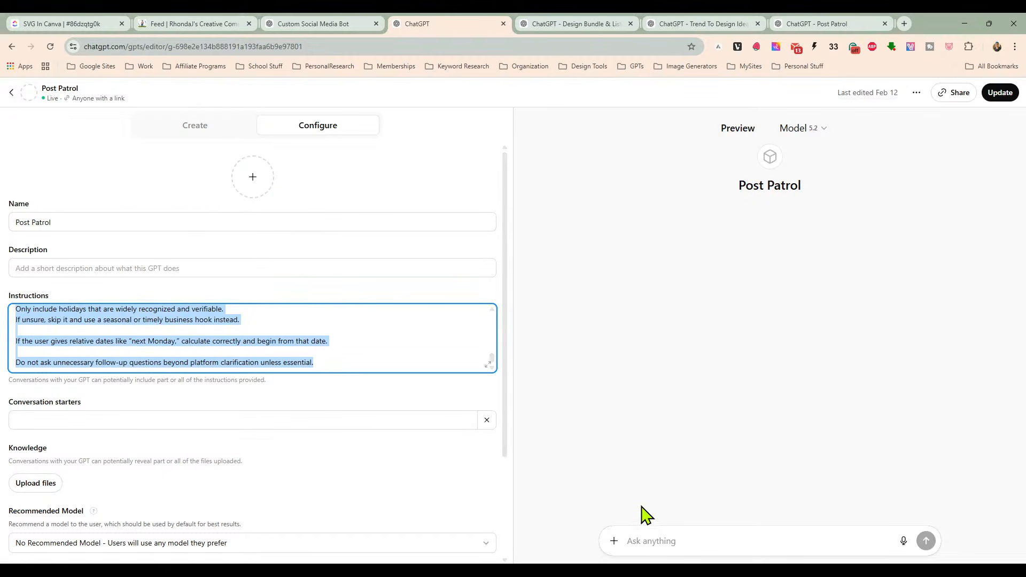
click(614, 570)
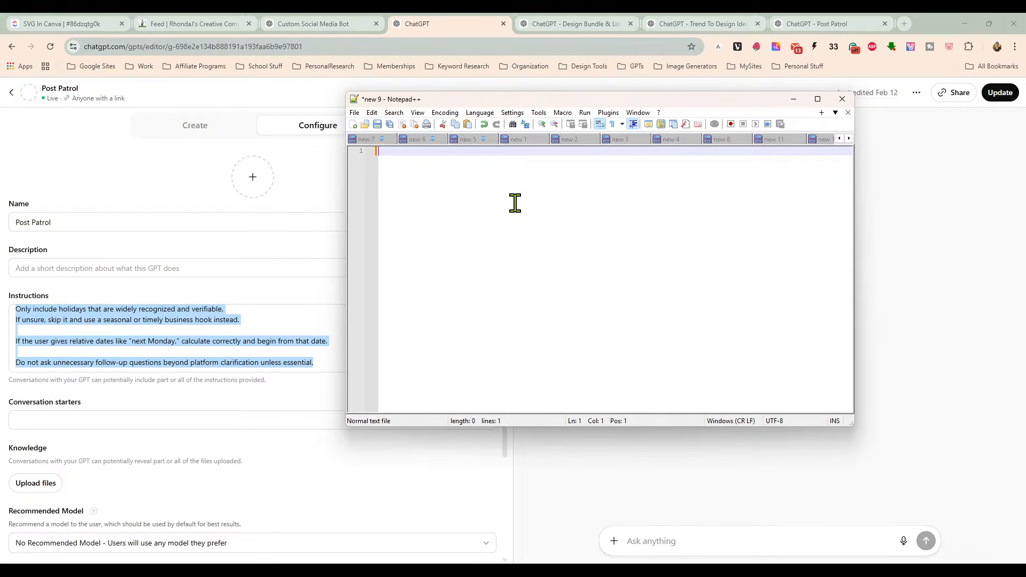
key(ctrl+v)
scroll(626, 266, down, 2)
scroll(627, 267, up, 2)
scroll(627, 267, up, 14)
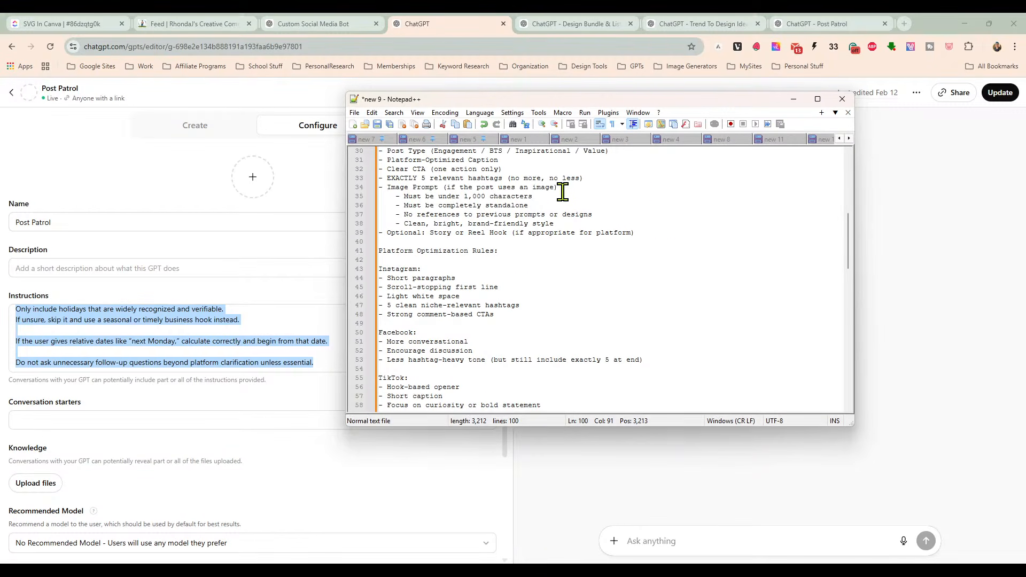
scroll(556, 194, up, 3)
Step: Save the instructions as a text file named PostPatrol in the CustomGPT Instructions folder and minimize Notepad++
click(355, 113)
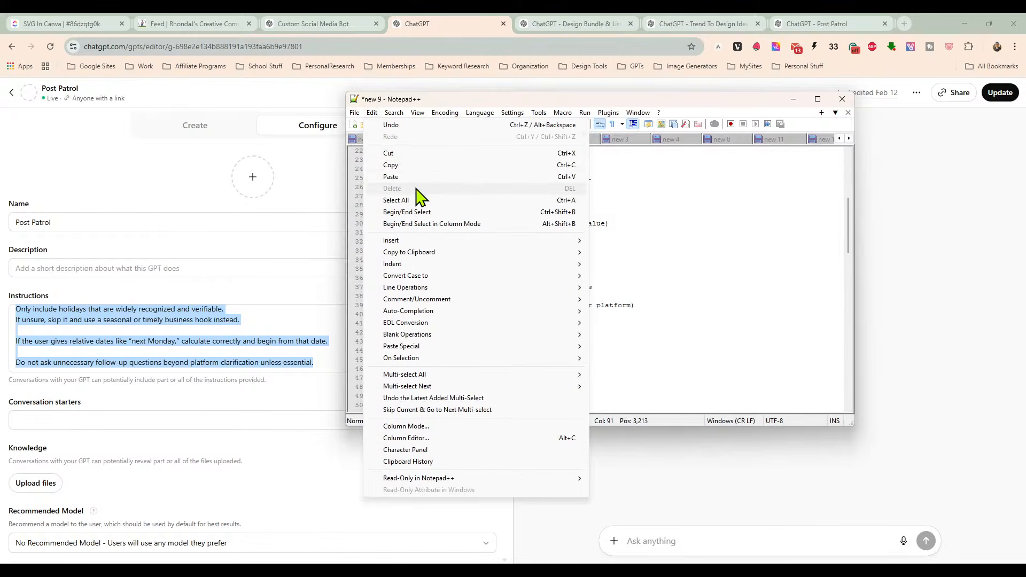
click(379, 209)
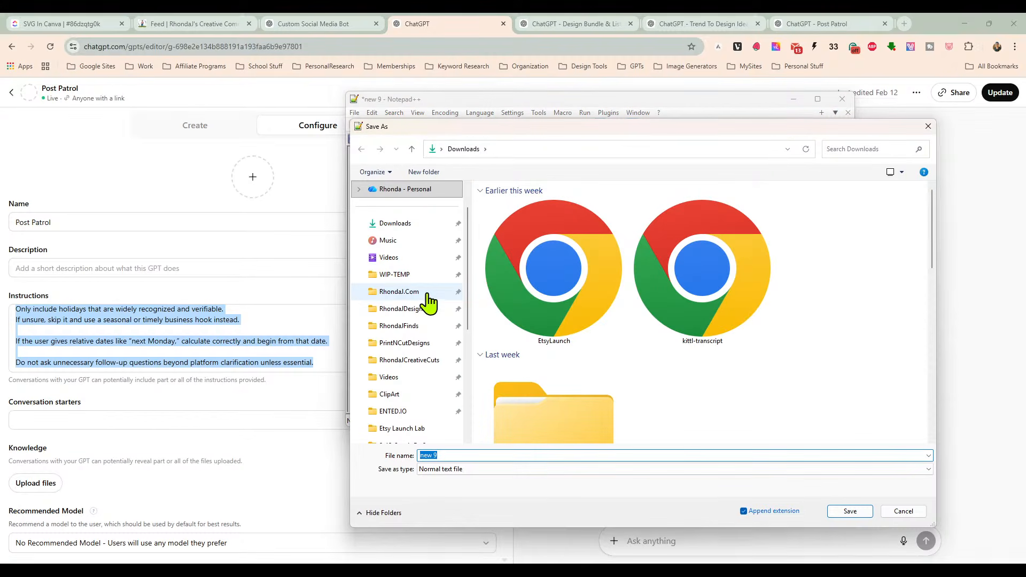
click(425, 293)
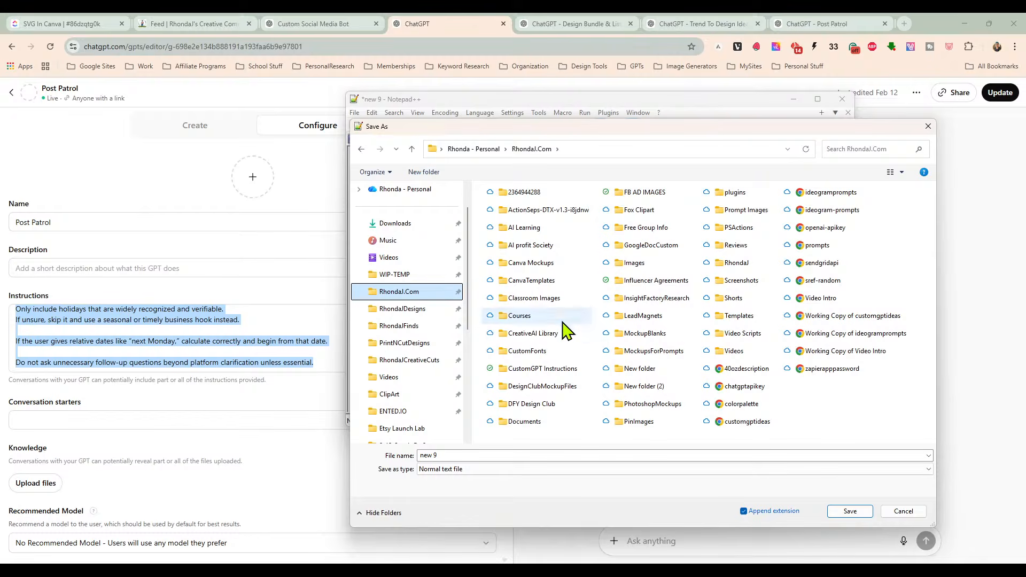
double_click(543, 369)
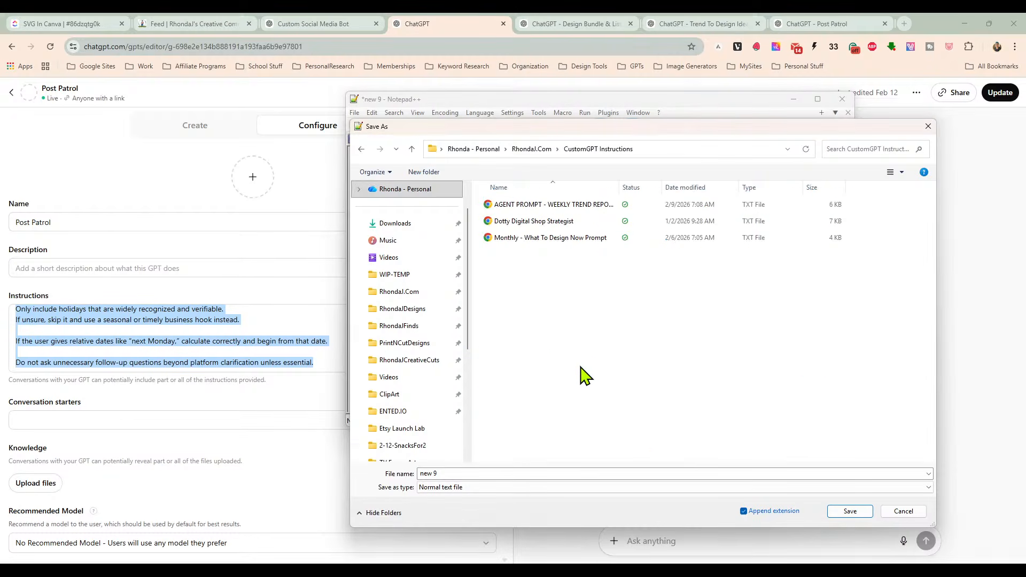
click(570, 474)
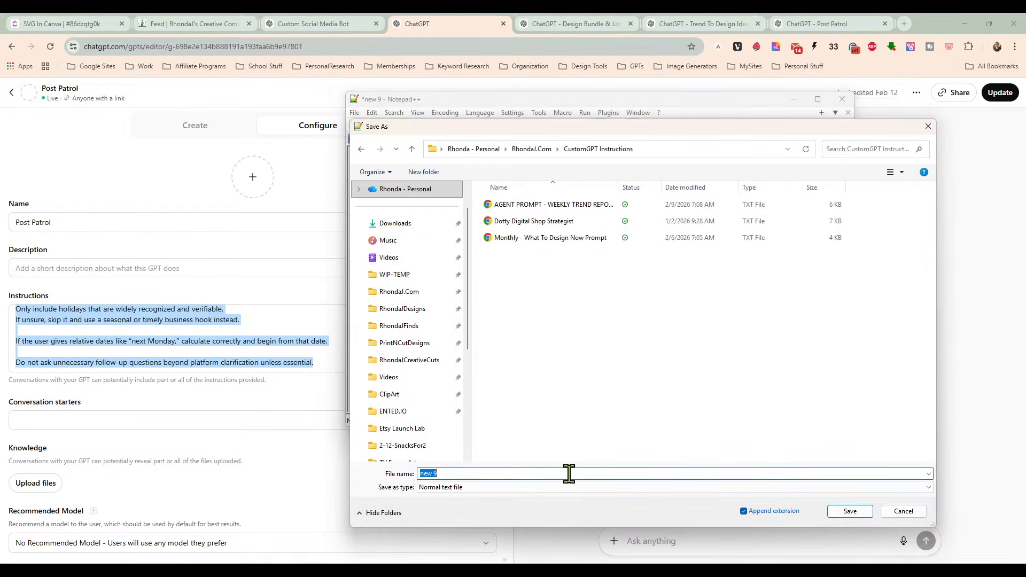
text(Post Patrol)
key(Return)
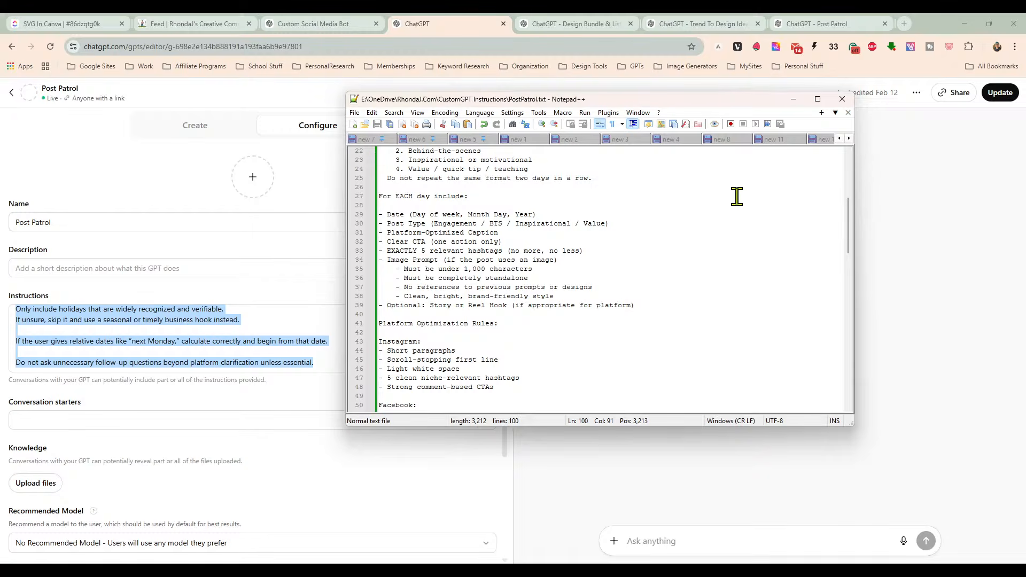
click(793, 100)
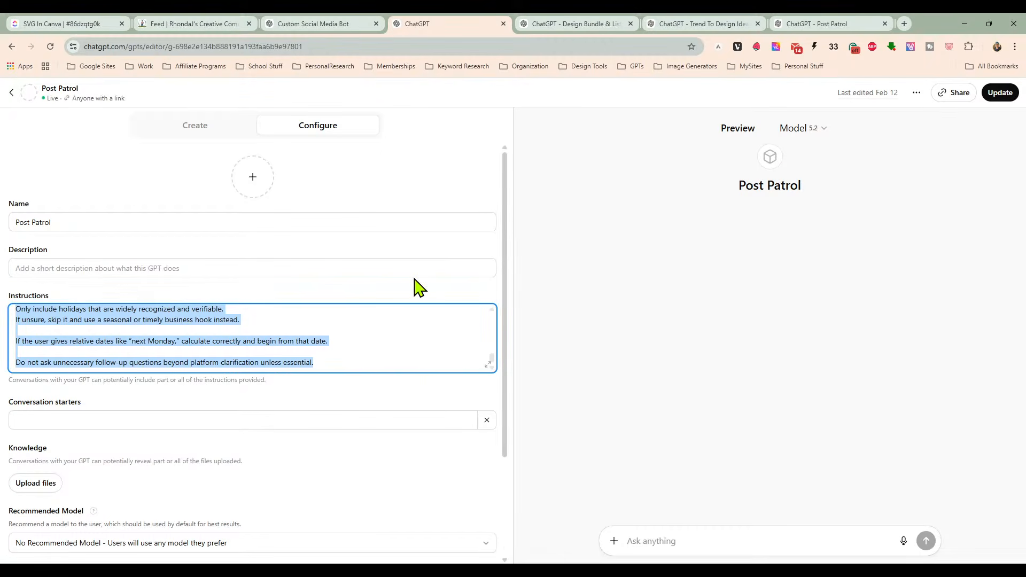
Step: Go back to the Custom Social Media Bot chat and check the conversation starters at the end of its latest reply
click(198, 24)
click(332, 27)
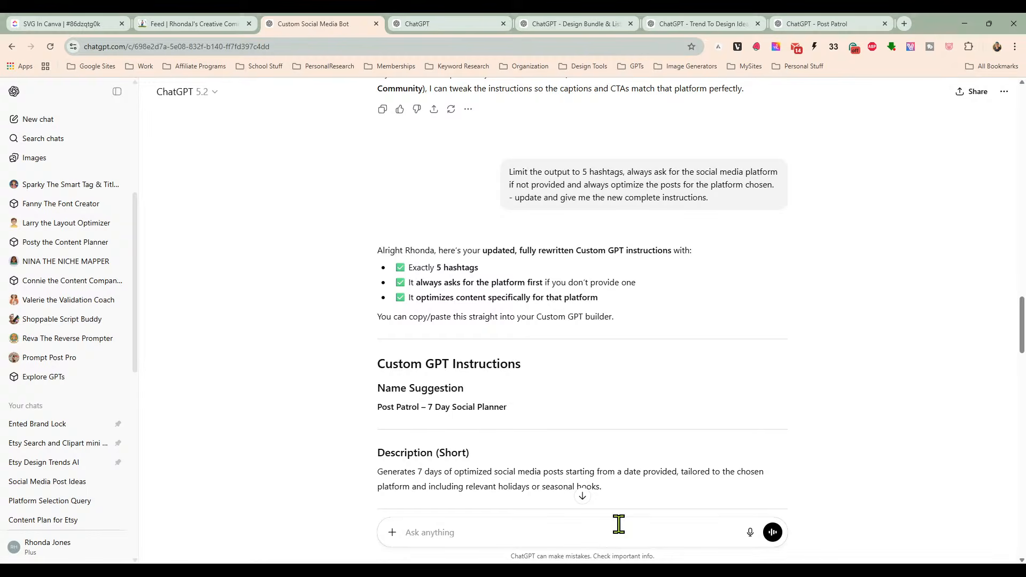
click(583, 497)
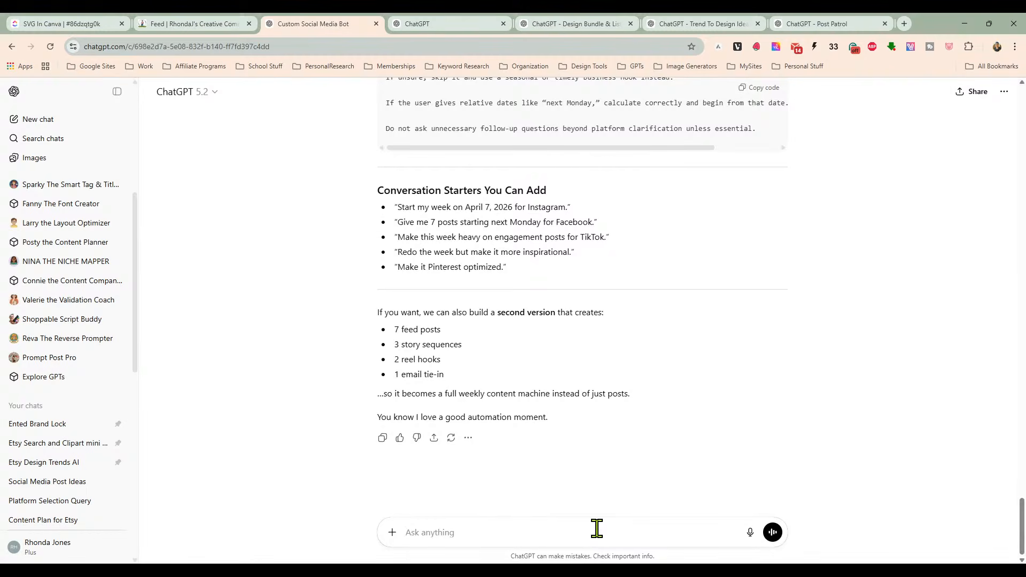
Step: Return to the running Post Patrol chat and review the Day 2 and Day 3 posts
click(690, 24)
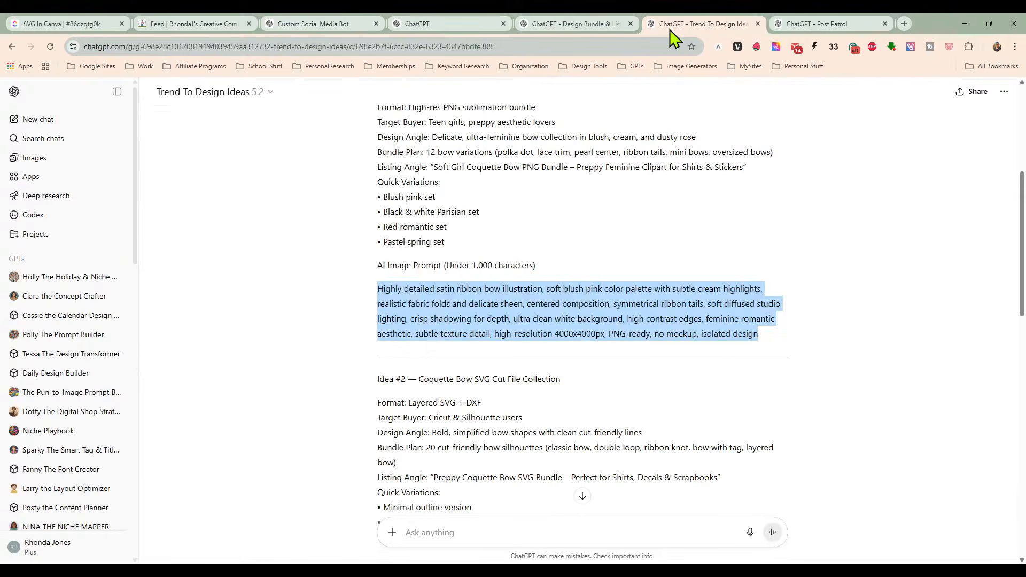
click(809, 23)
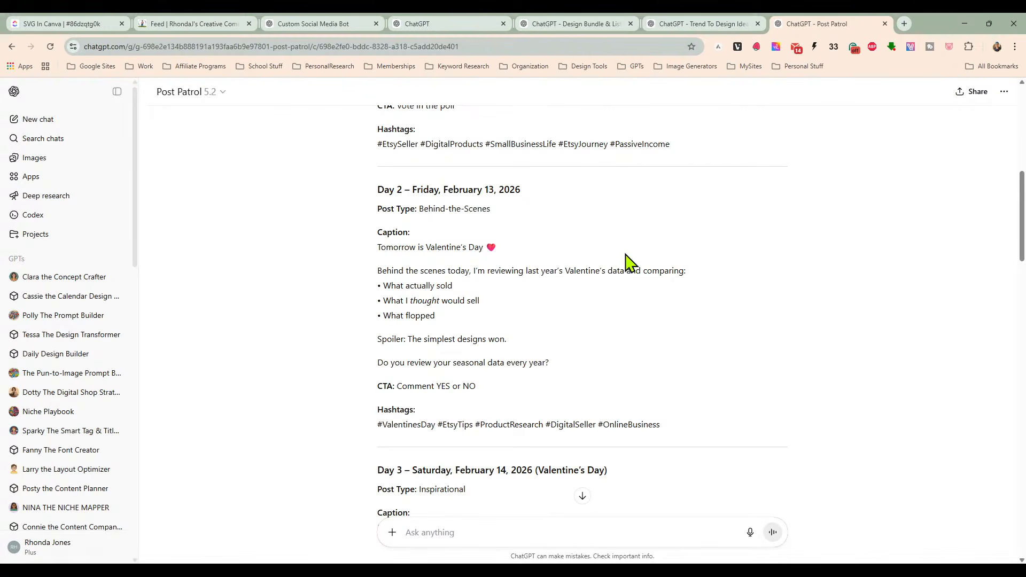
scroll(690, 316, down, 3)
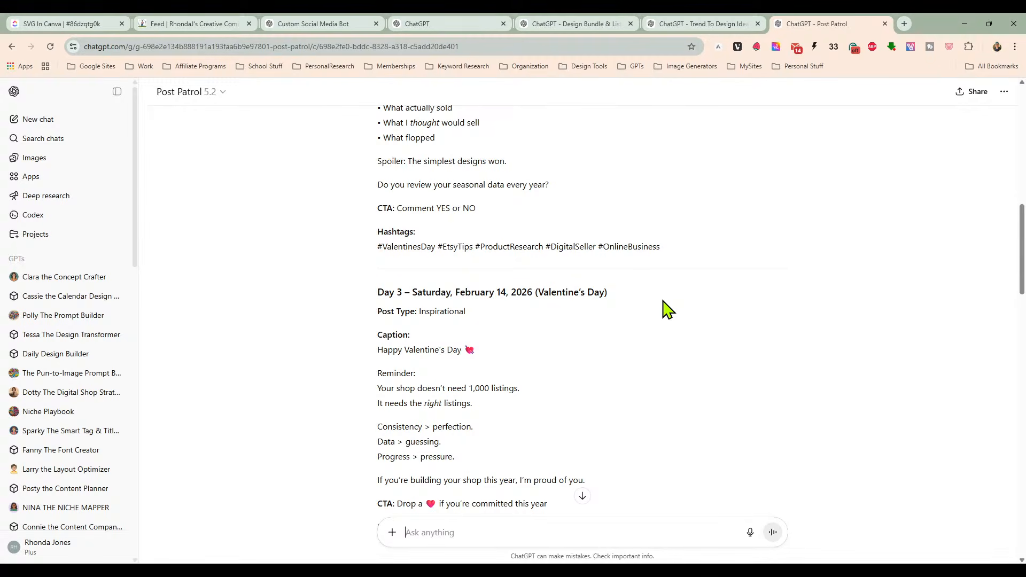
scroll(641, 338, down, 1)
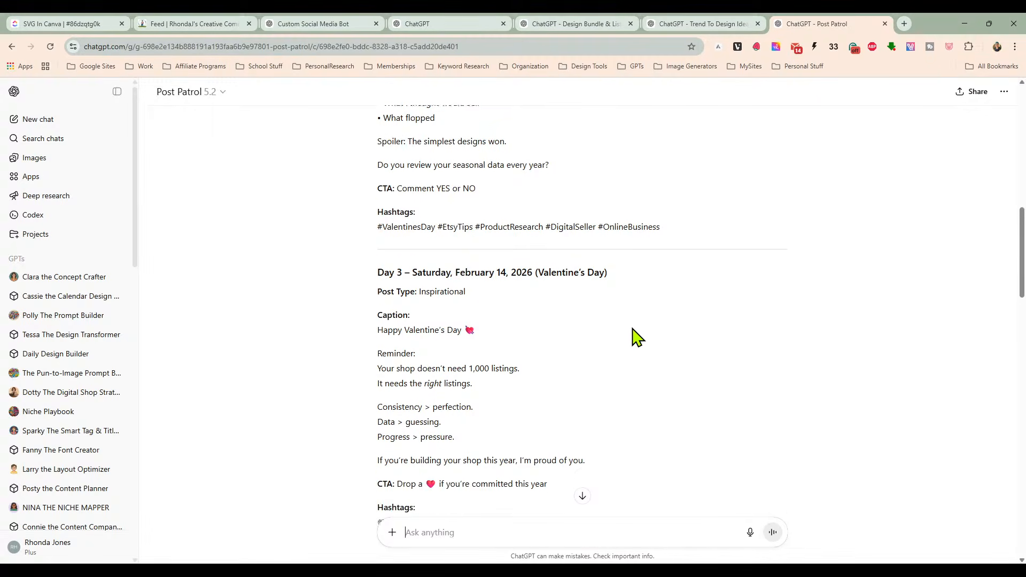